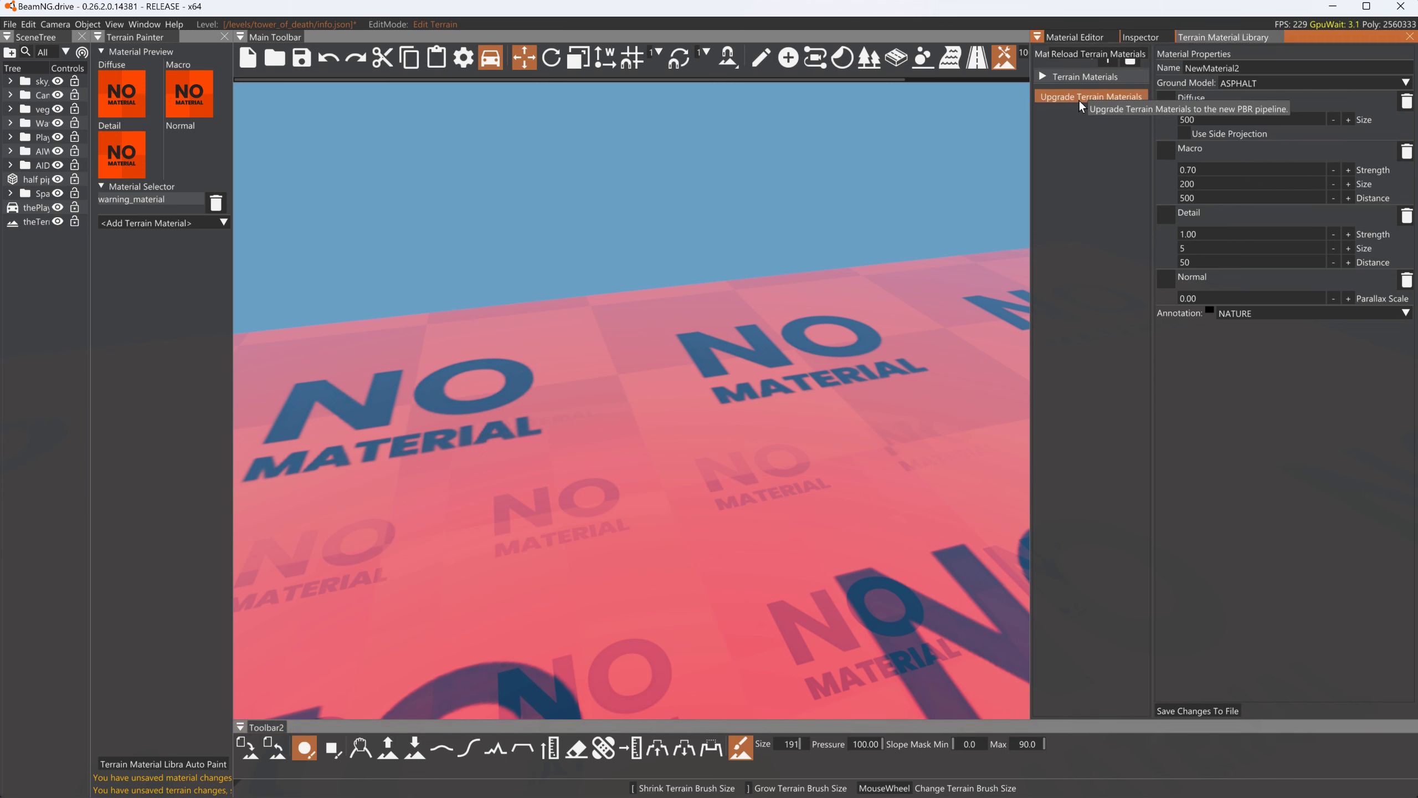
Upgrade the level's terrain materials to the new PBR pipeline and dismiss the upgrade dialog
left_click(1083, 98)
left_click(621, 437)
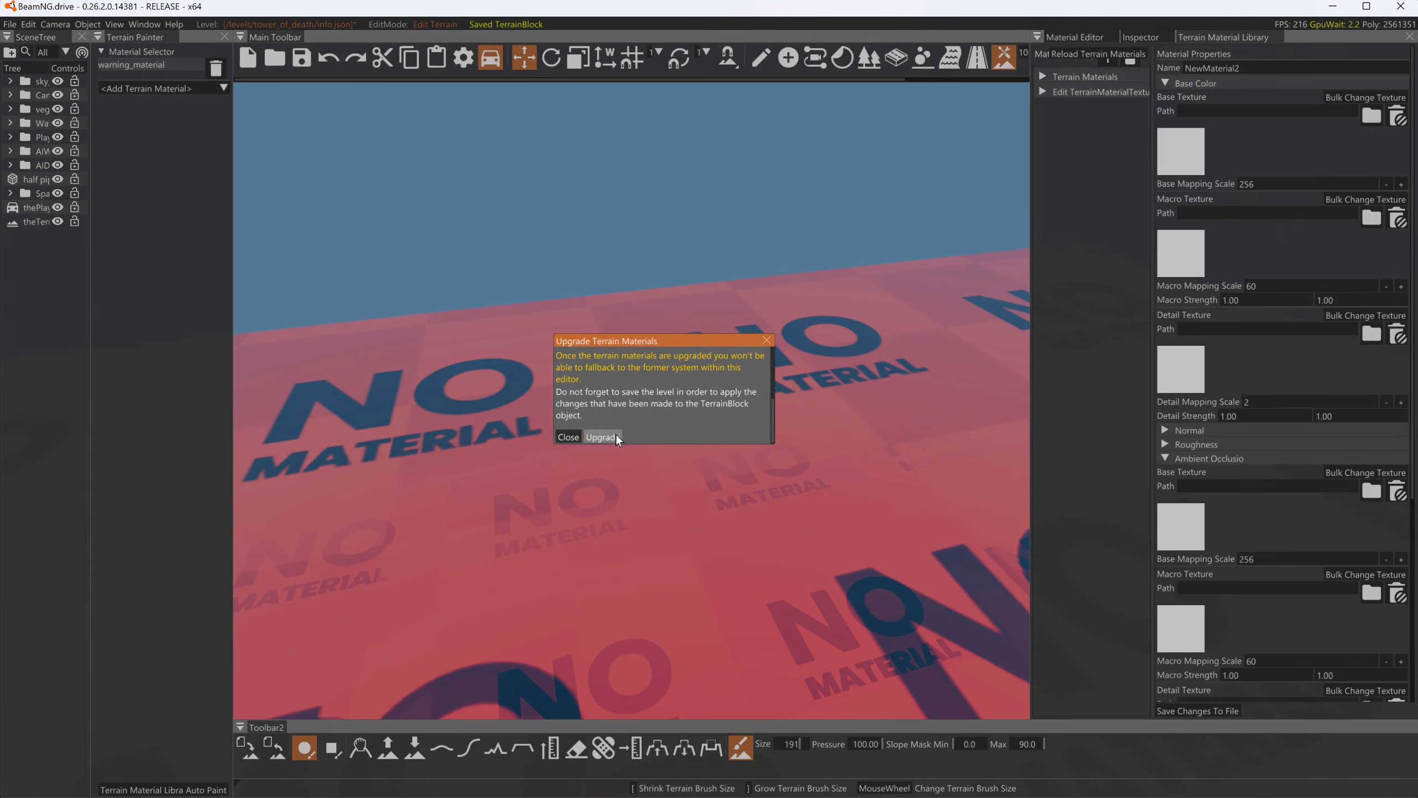
left_click(570, 437)
Expand the terrain materials list and texture set properties, and set the base texture size to 2048 x 2048
left_click(1084, 77)
left_click(1083, 116)
left_click_drag(1031, 223, 870, 223)
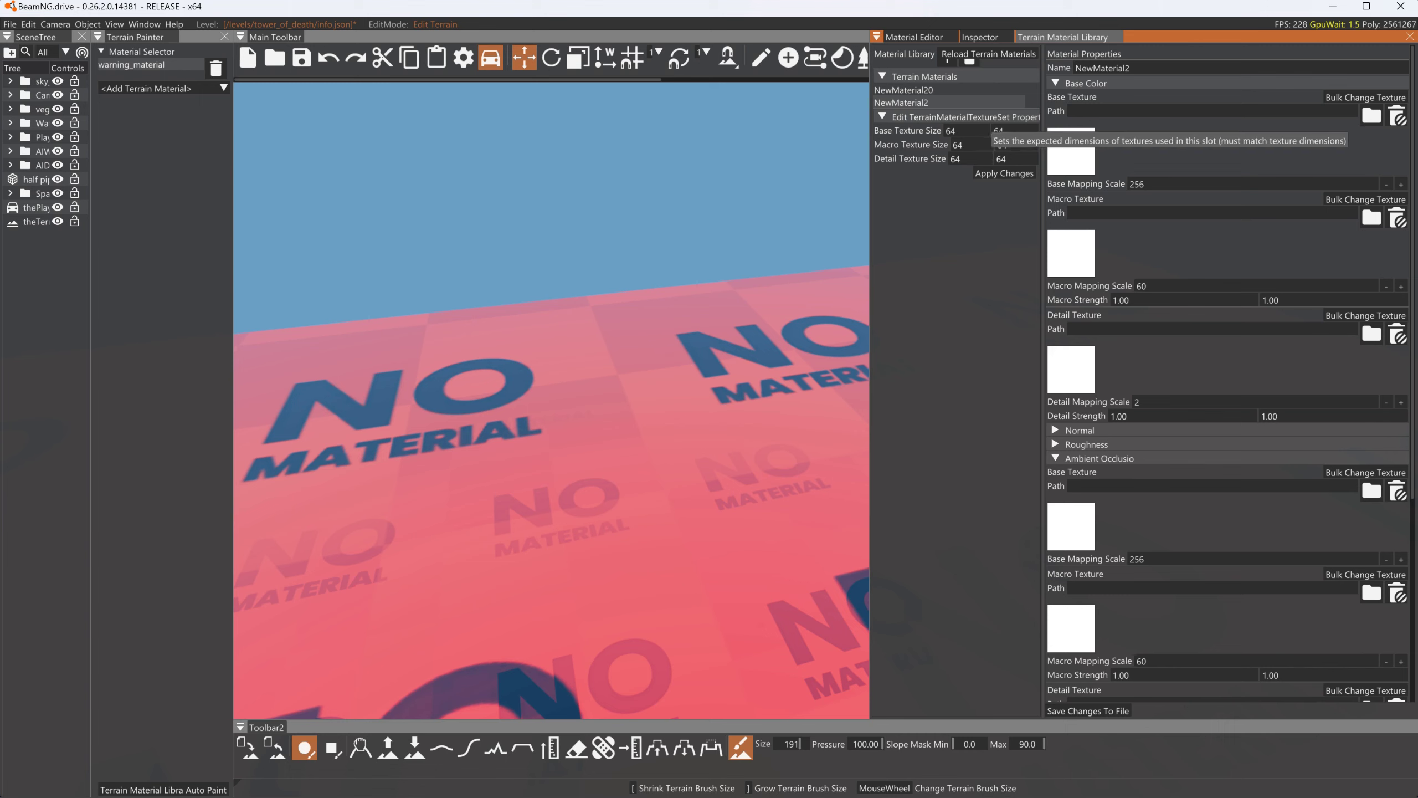
left_click(972, 131)
type("2048")
left_click(1014, 131)
type("2048")
Set the macro and detail texture sizes to 1024 x 1024 and apply the changes to the texture set
left_click(966, 144)
type("1024")
left_click(1019, 146)
type("1024")
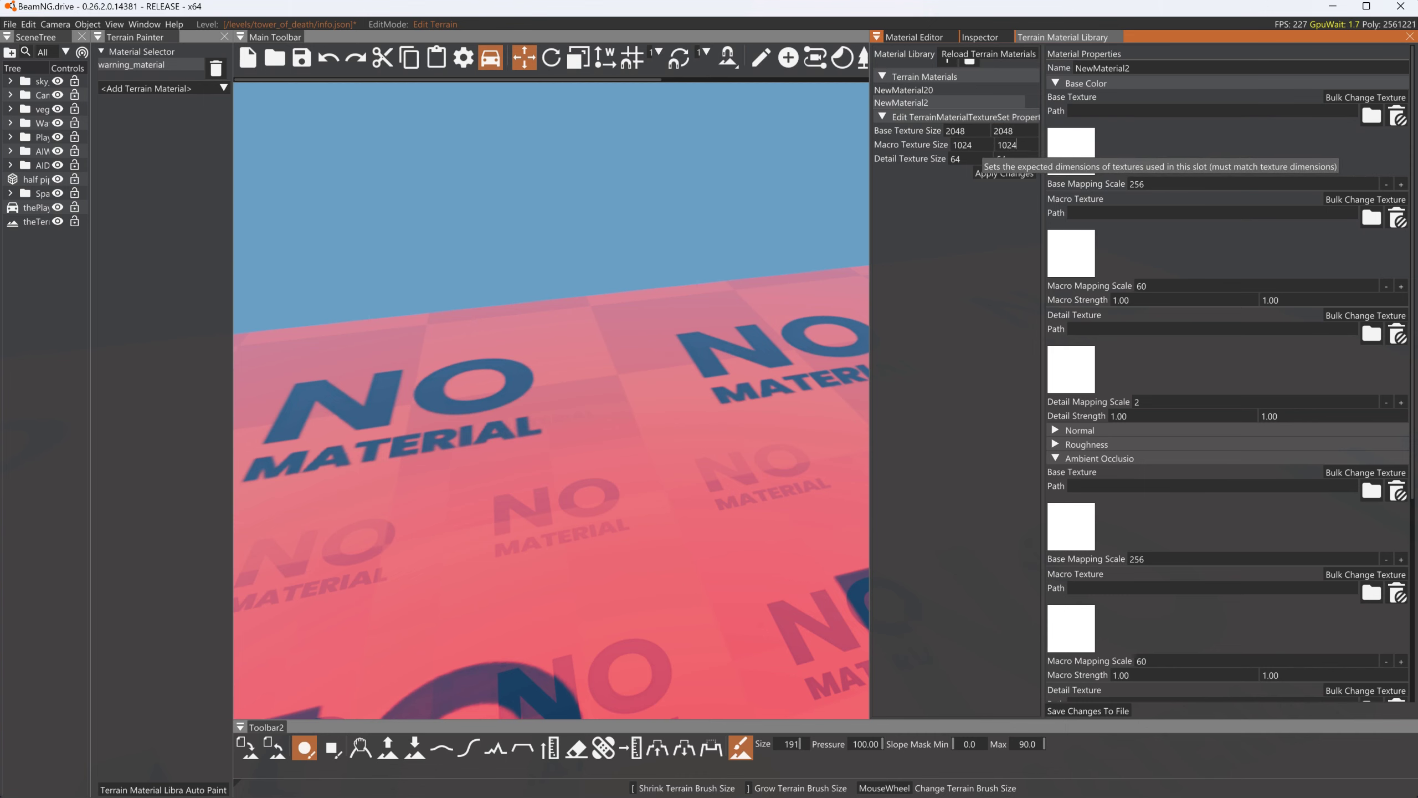
double_click(955, 159)
type("1024")
double_click(1001, 158)
type("1024")
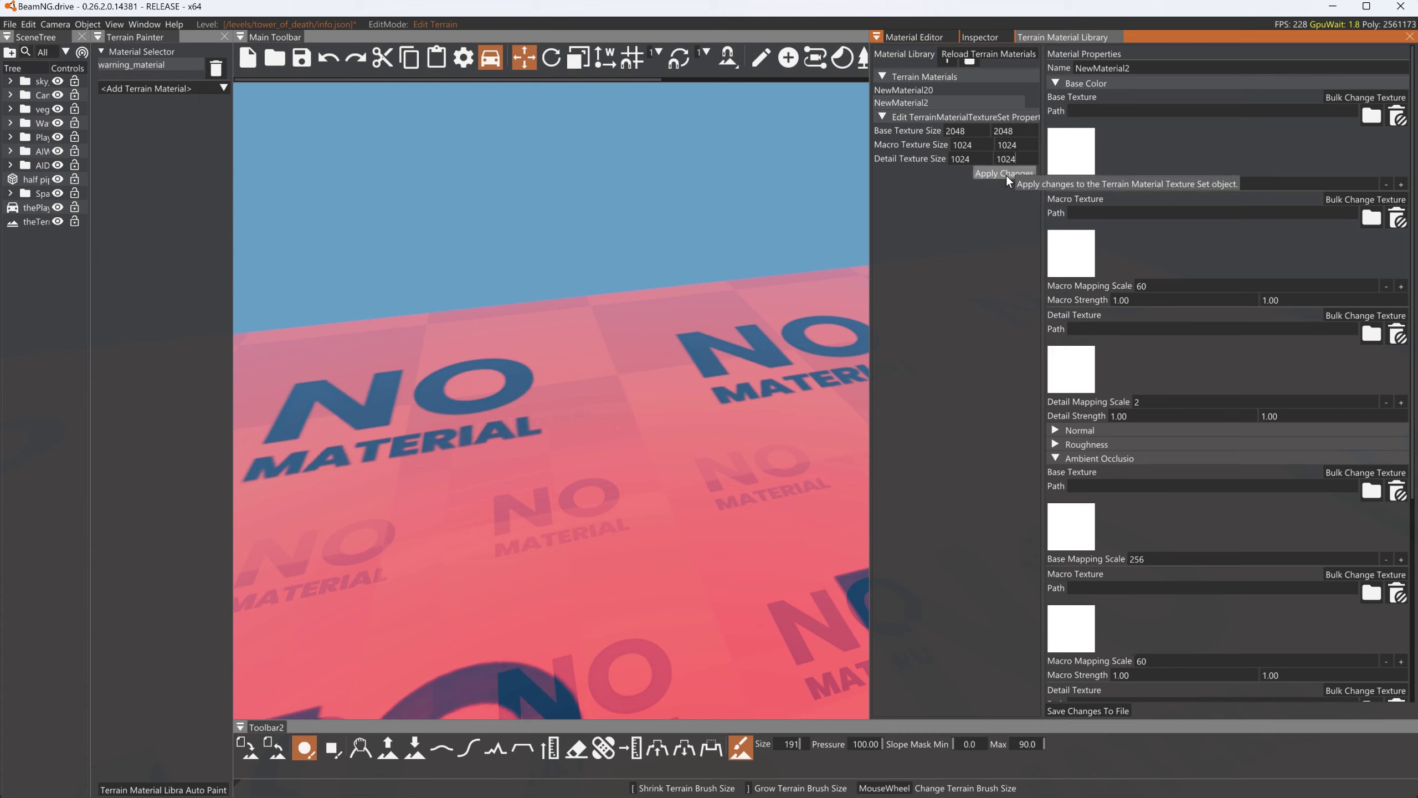
left_click(1006, 174)
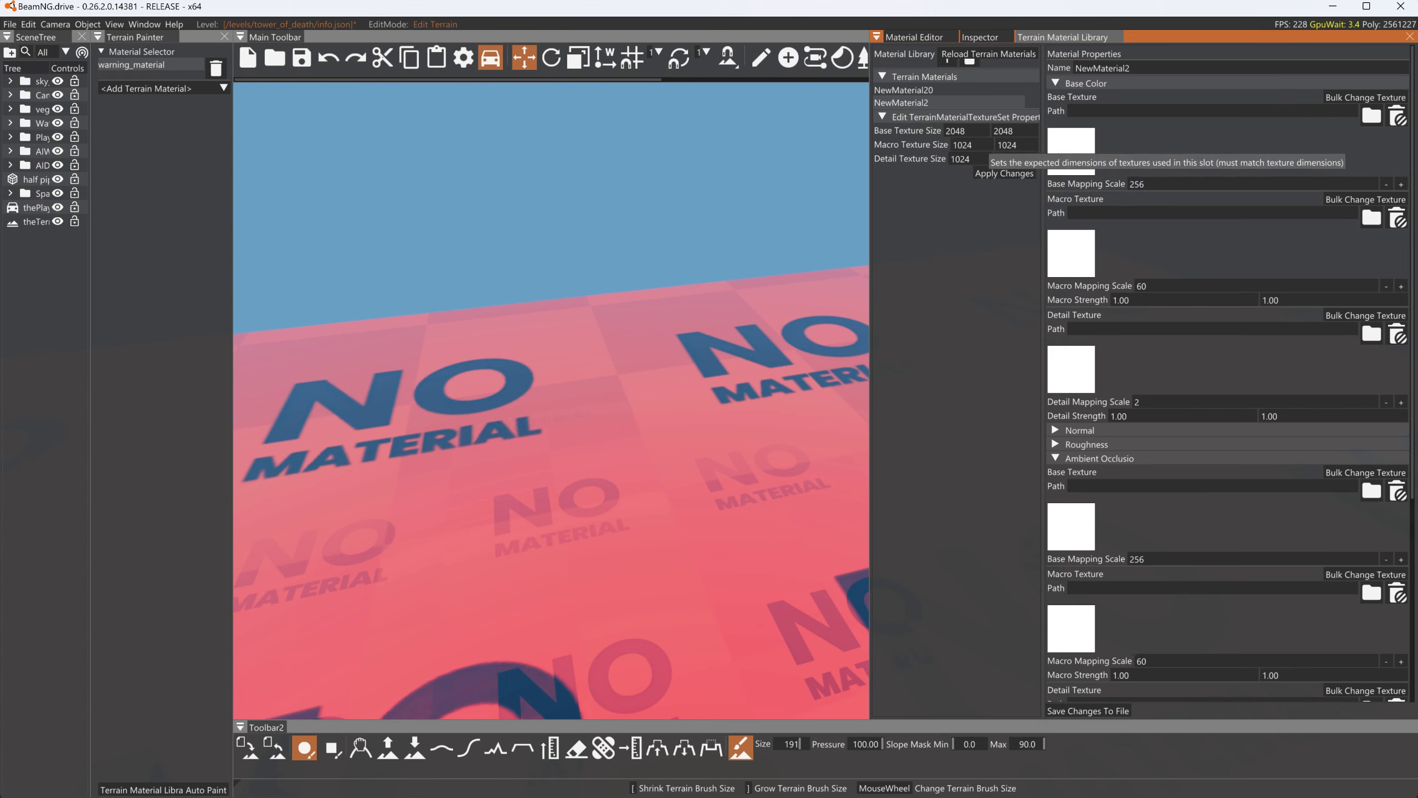
Examine the Base Color, Ambient Occlusion and Height texture slots of NewMaterial2 and compare them with the base texture size
left_click(1057, 84)
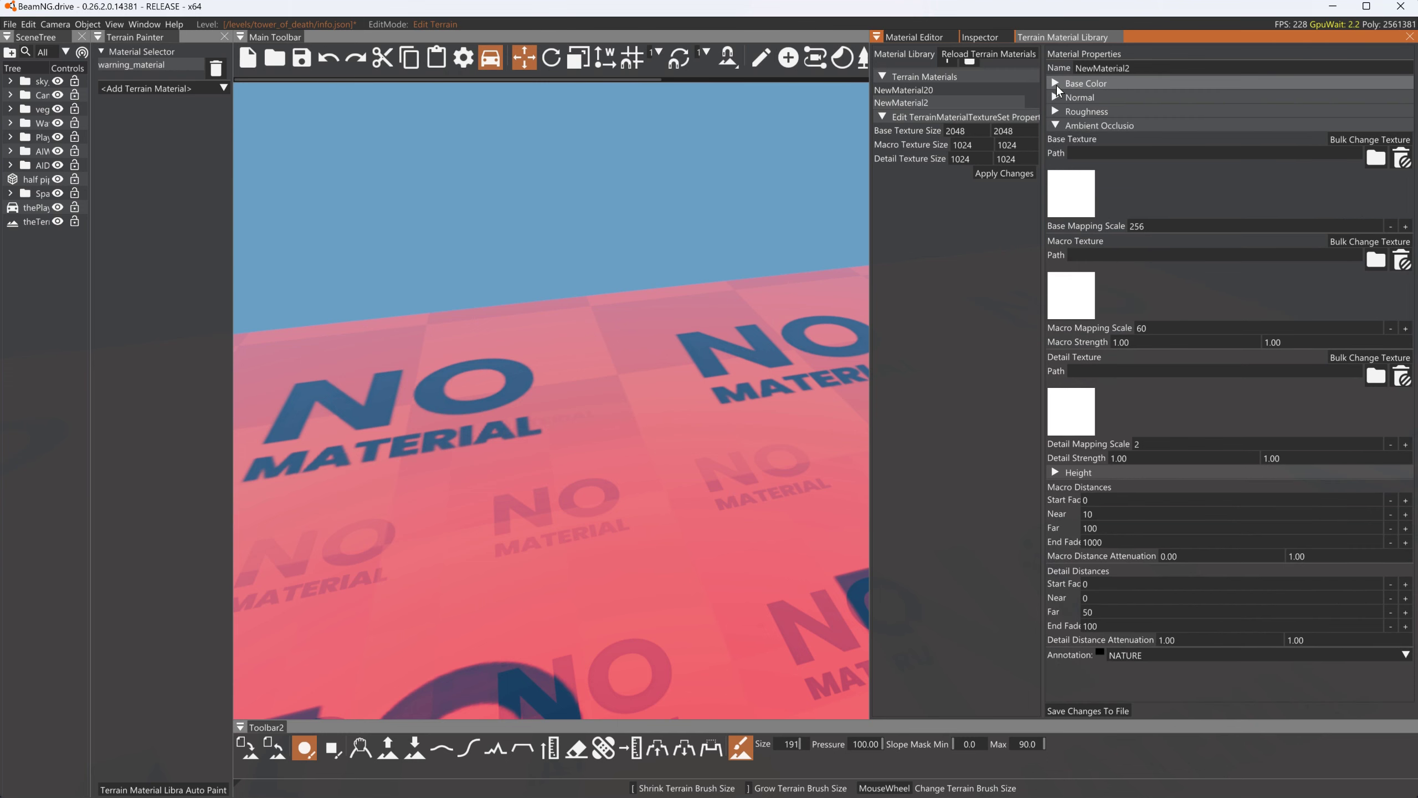
left_click(1054, 124)
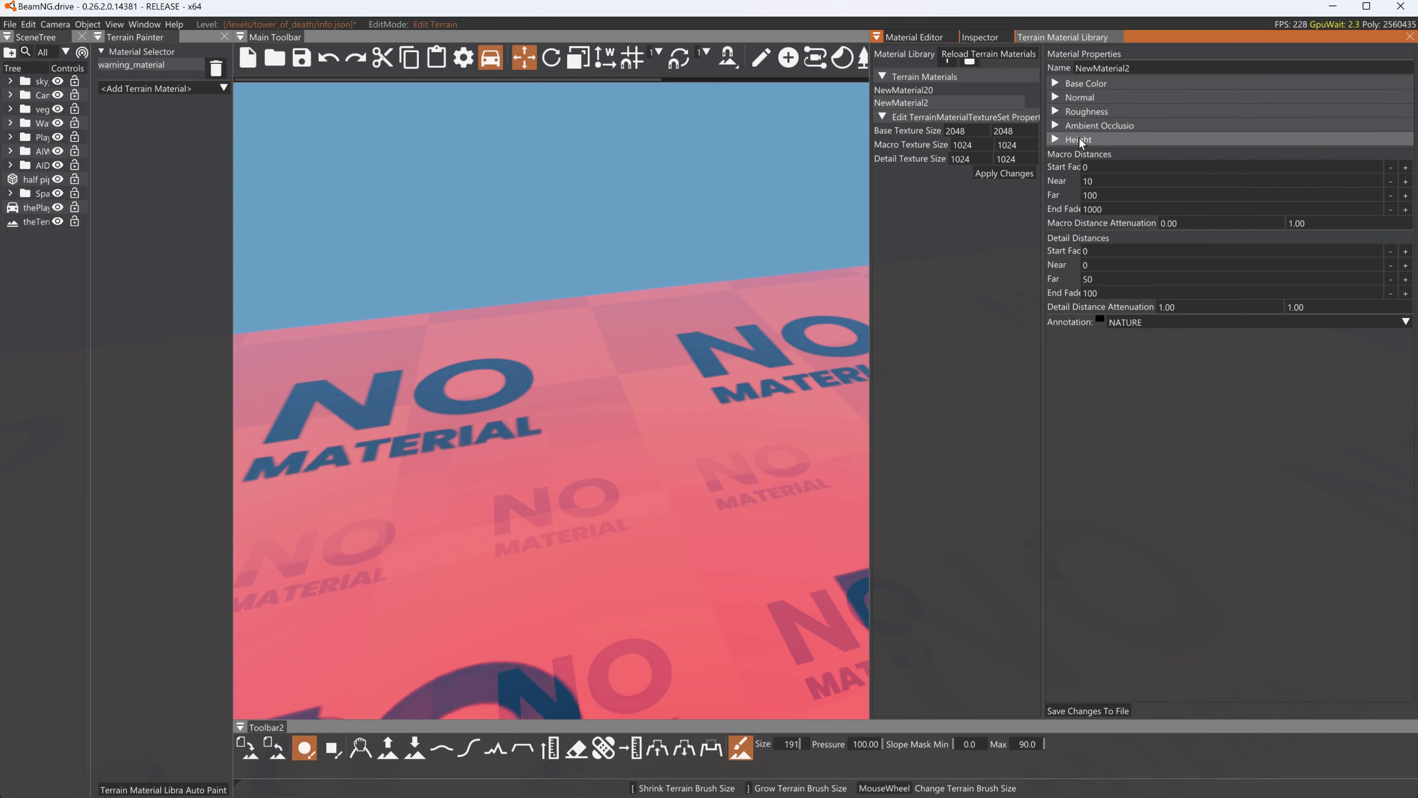
left_click(1055, 84)
left_click(1065, 144)
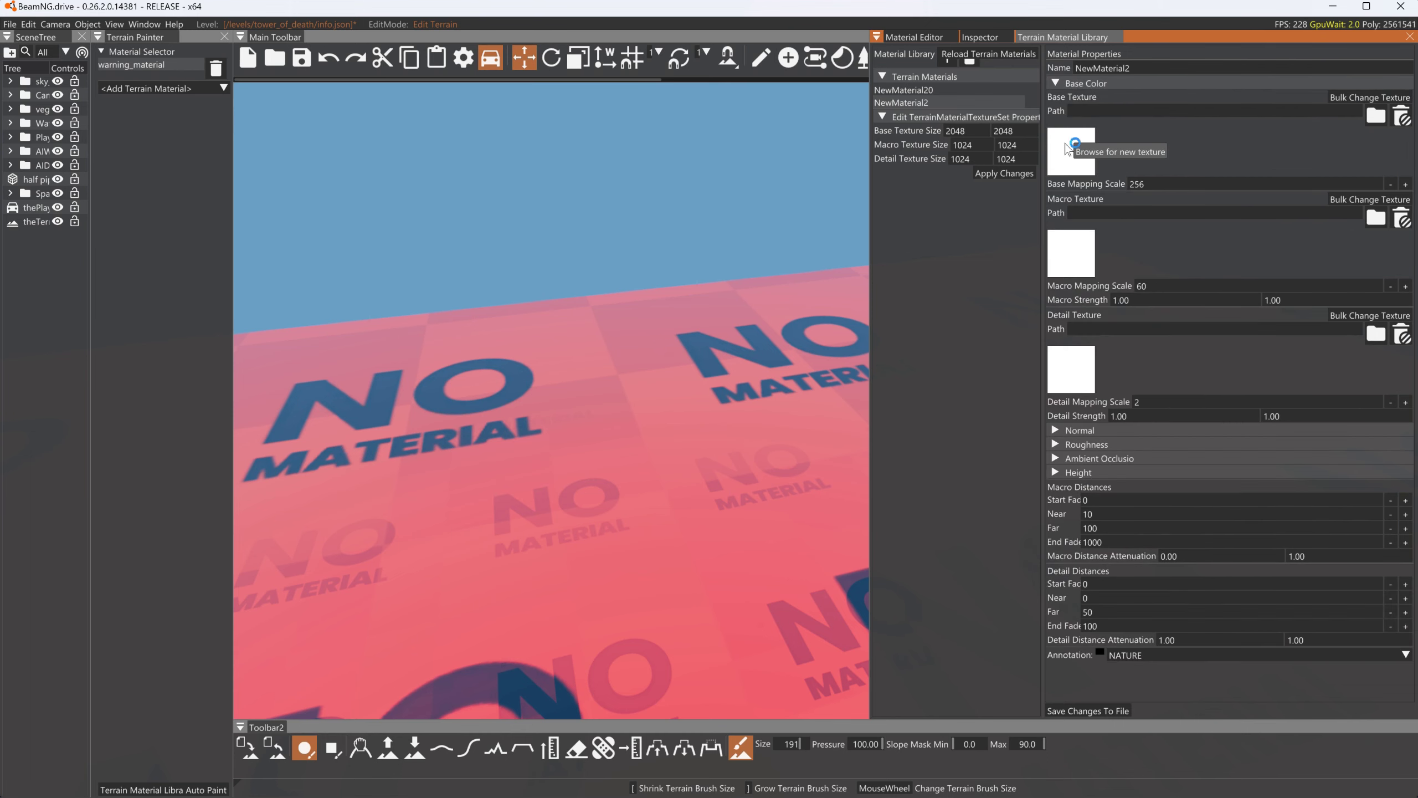
left_click(1055, 83)
left_click(1056, 126)
left_click(1055, 125)
left_click(1055, 139)
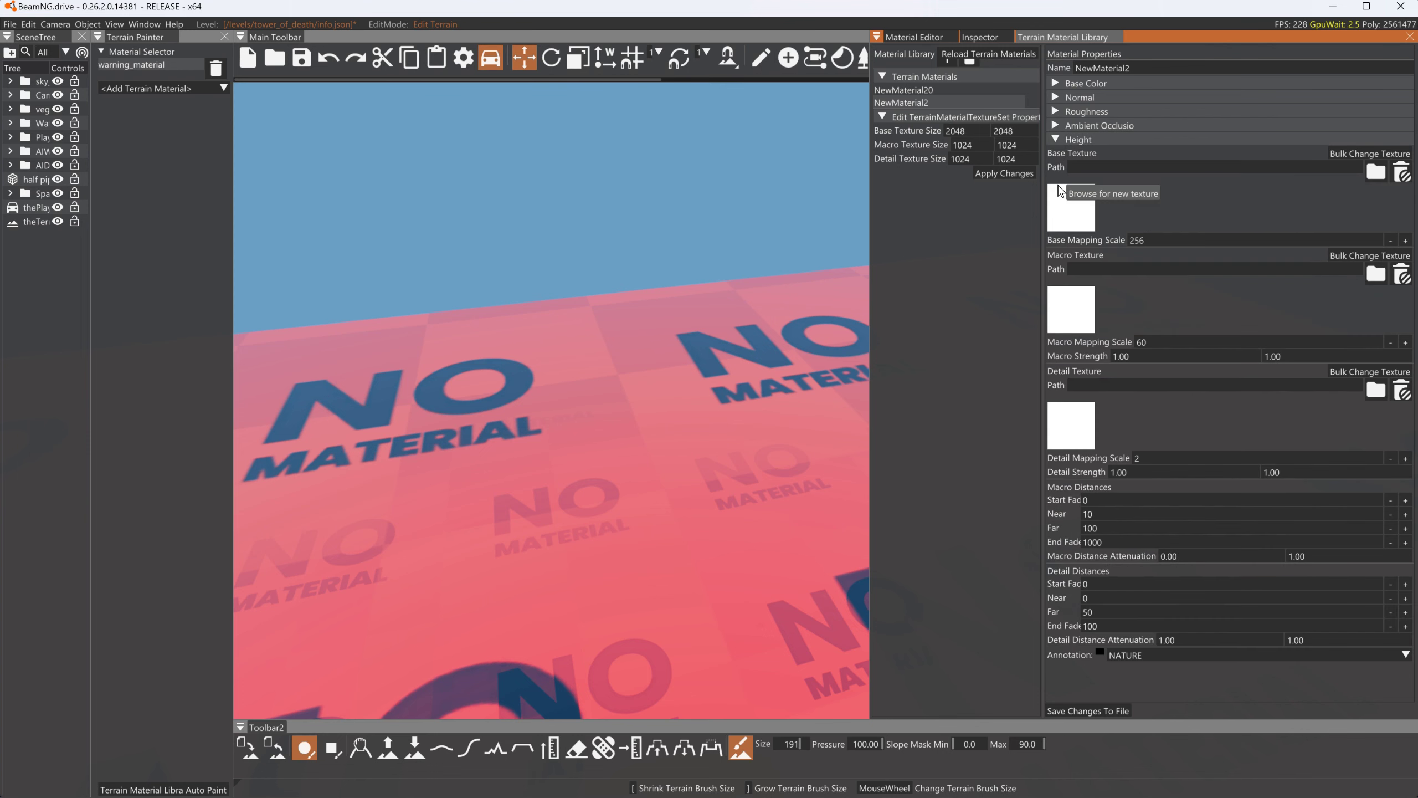
left_click(1055, 144)
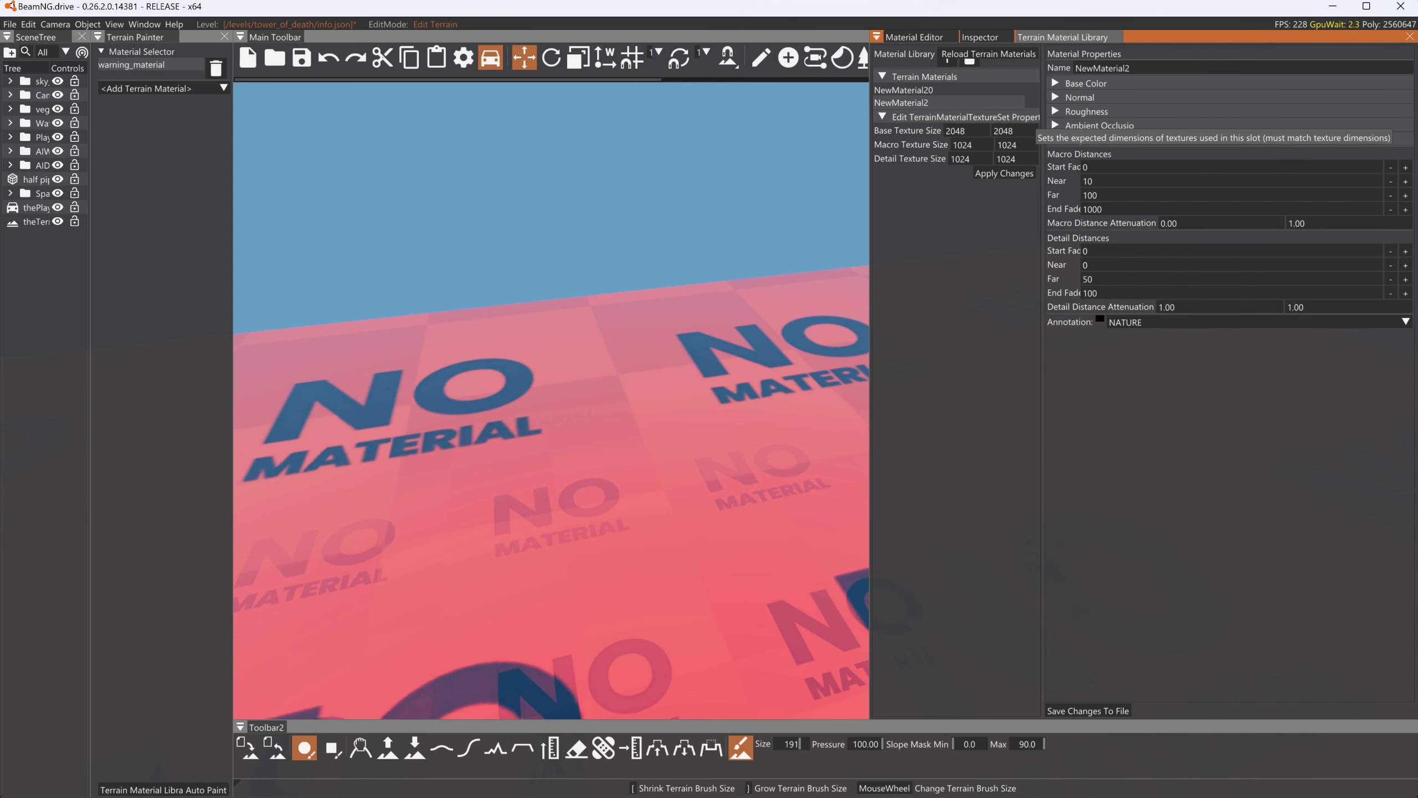
double_click(1003, 130)
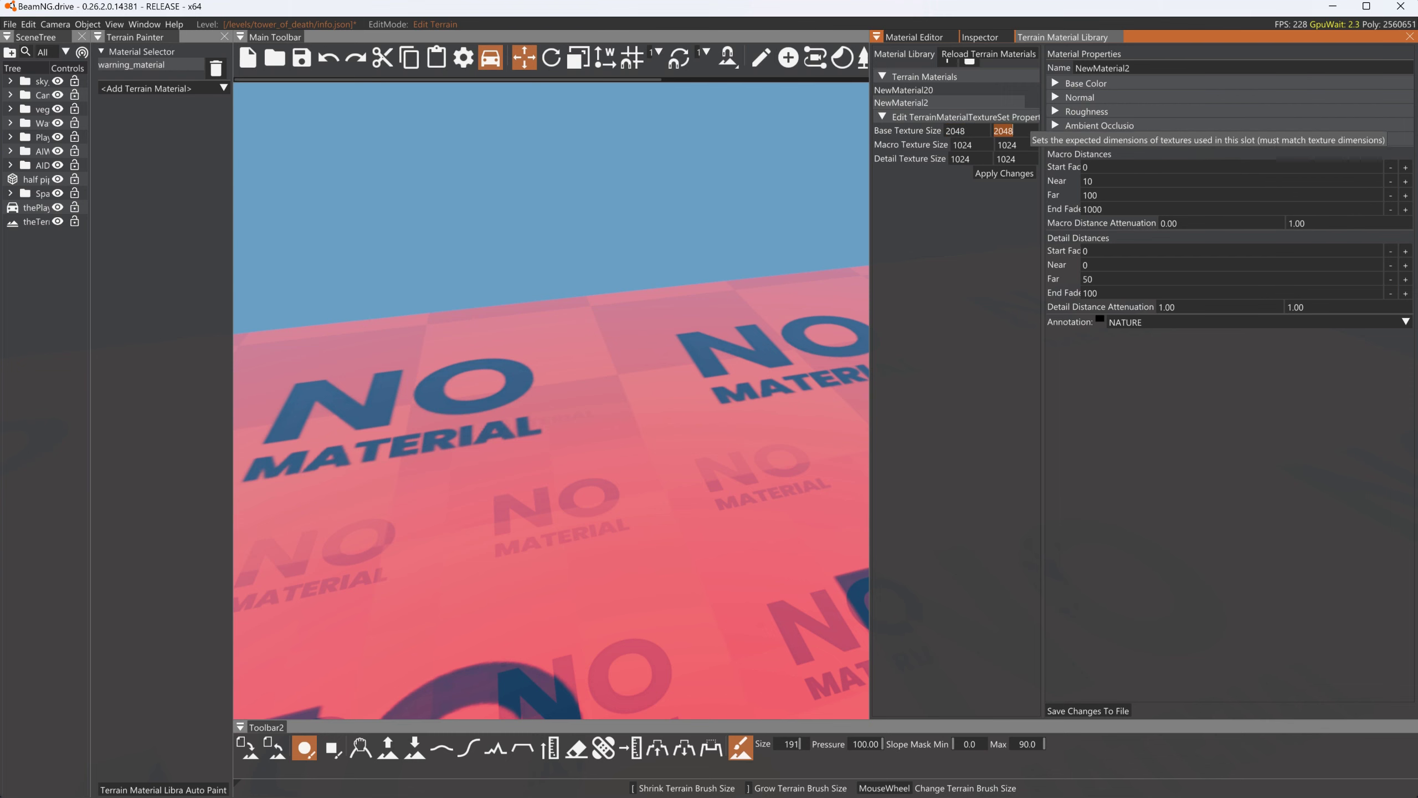
left_click(957, 121)
left_click(961, 122)
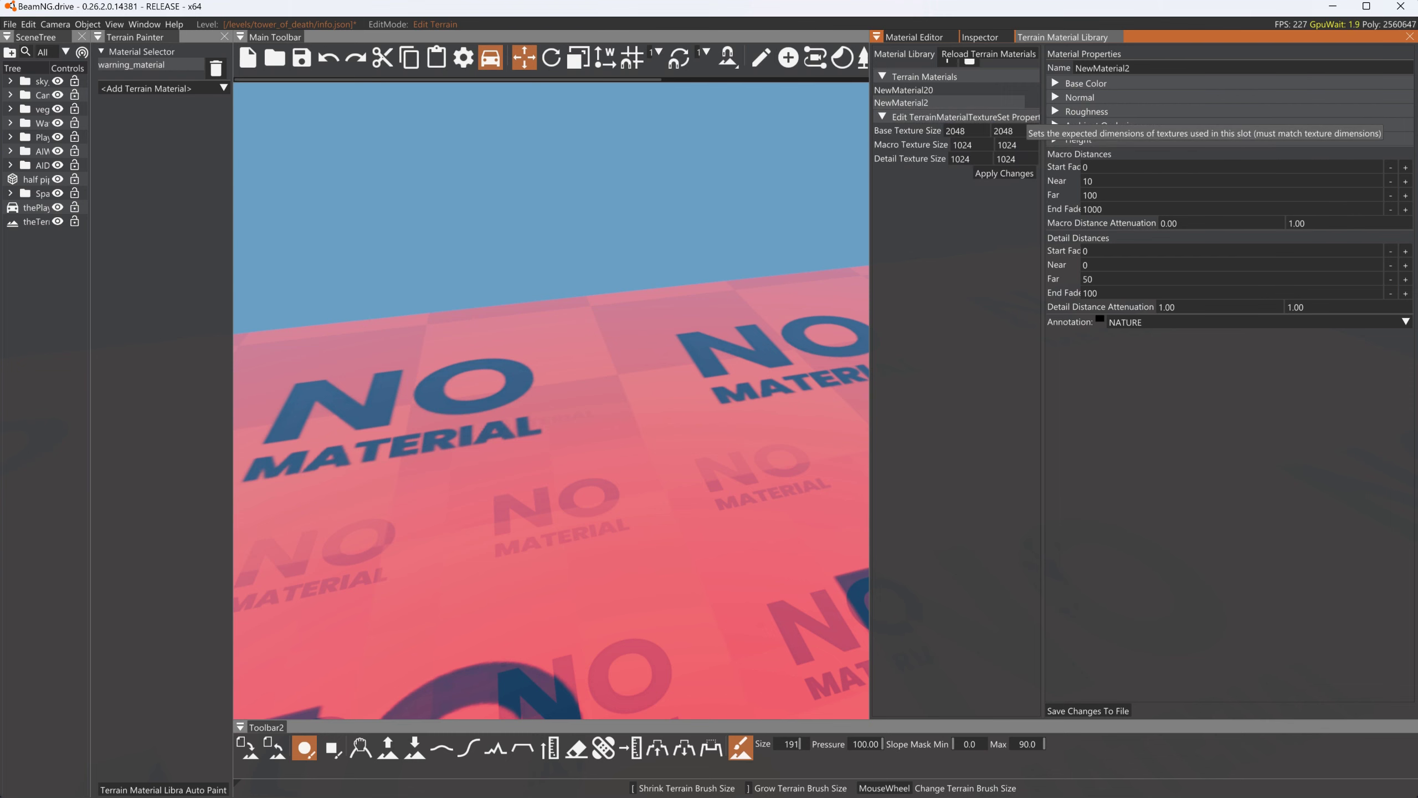
left_click(1058, 83)
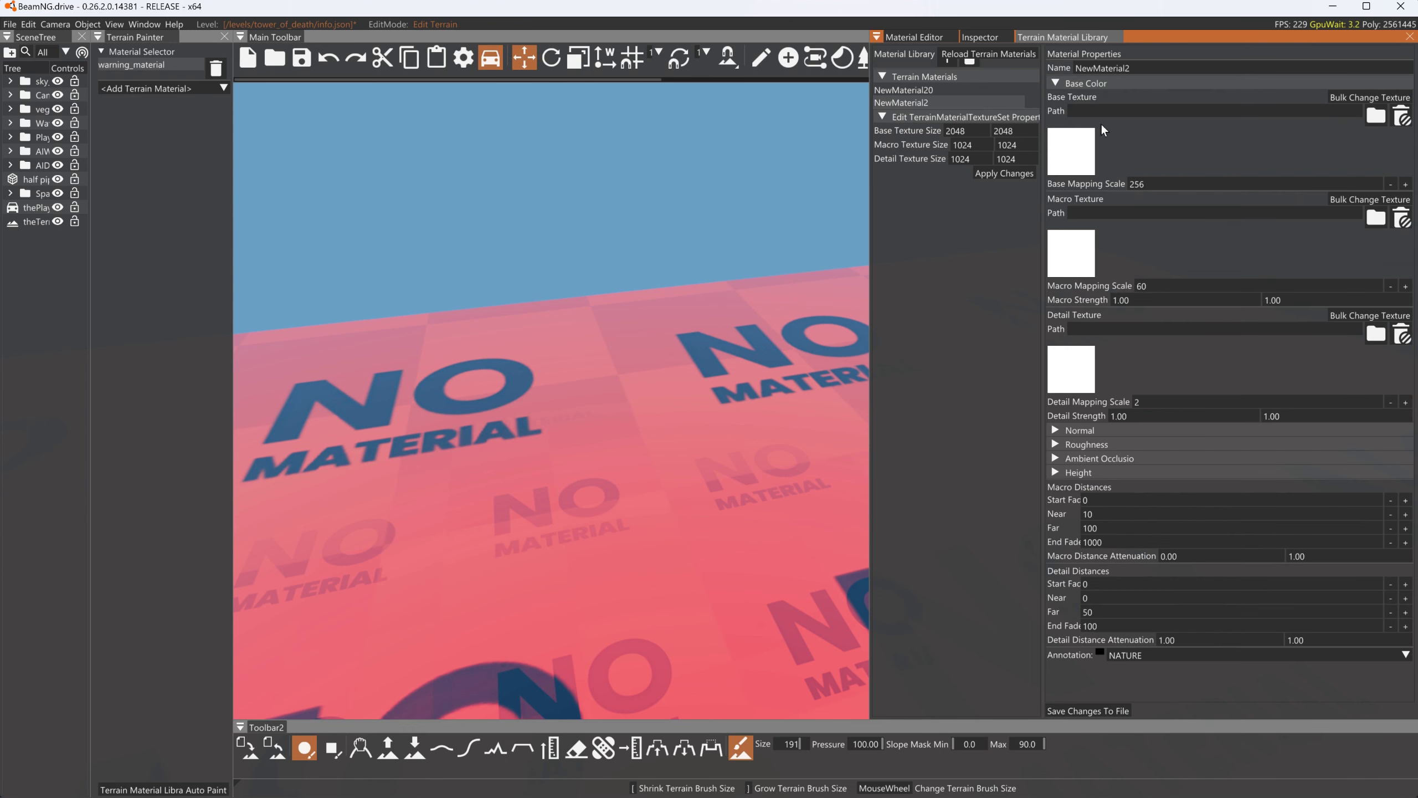
left_click(1056, 85)
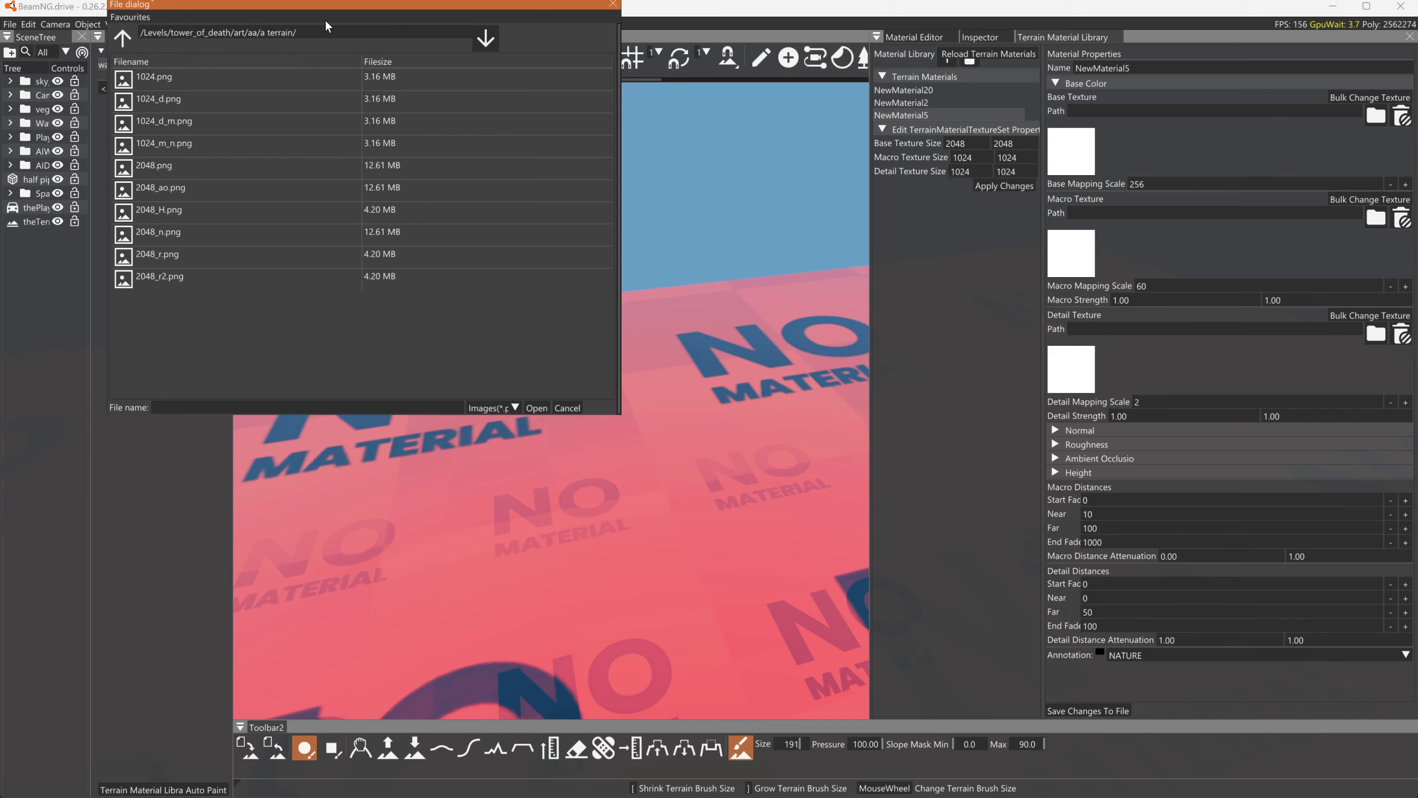
Assign 2048.png from the level's art/aa/a terrain folder as the Base Color base texture of NewMaterial5
left_click_drag(298, 33, 143, 33)
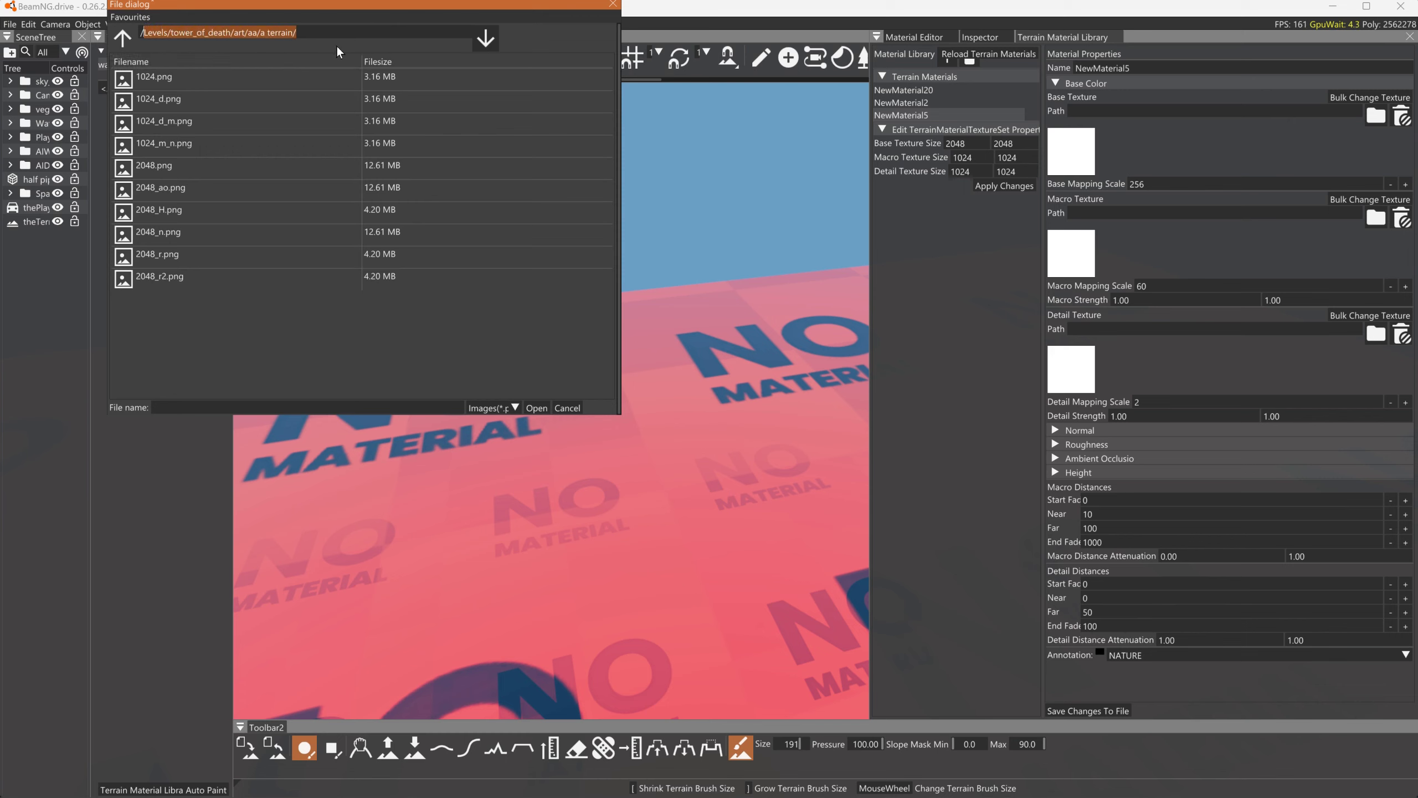
mouse_move(297, 83)
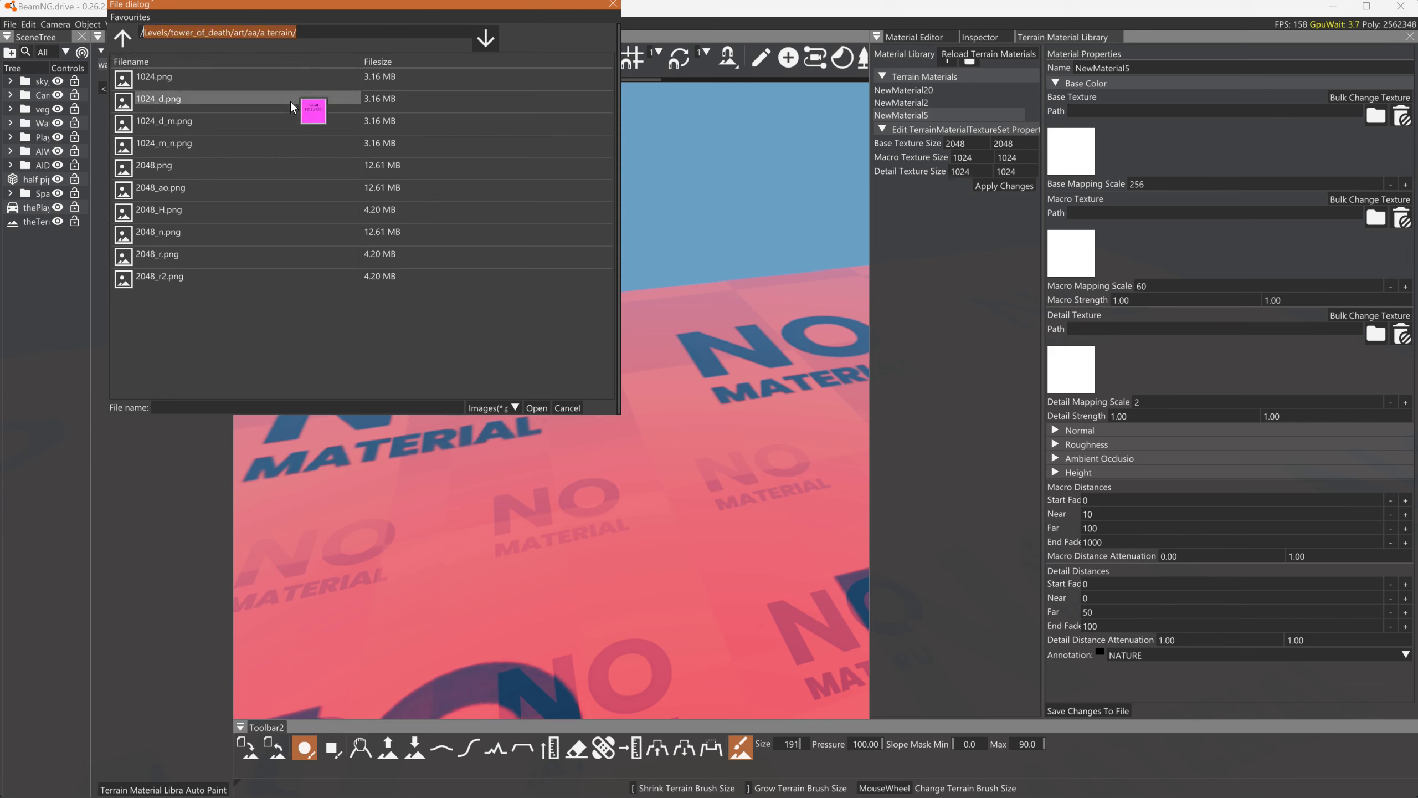
left_click(161, 166)
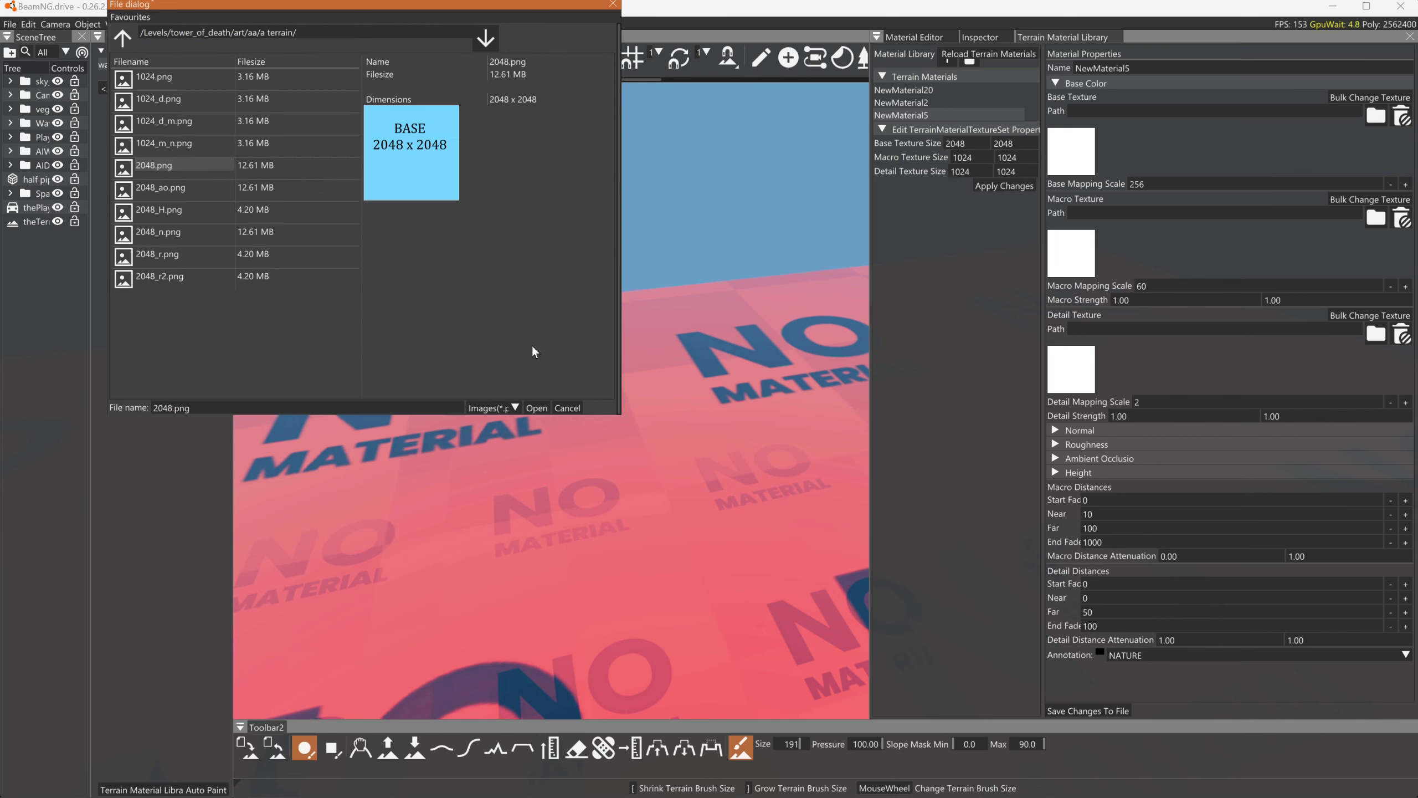
left_click(538, 408)
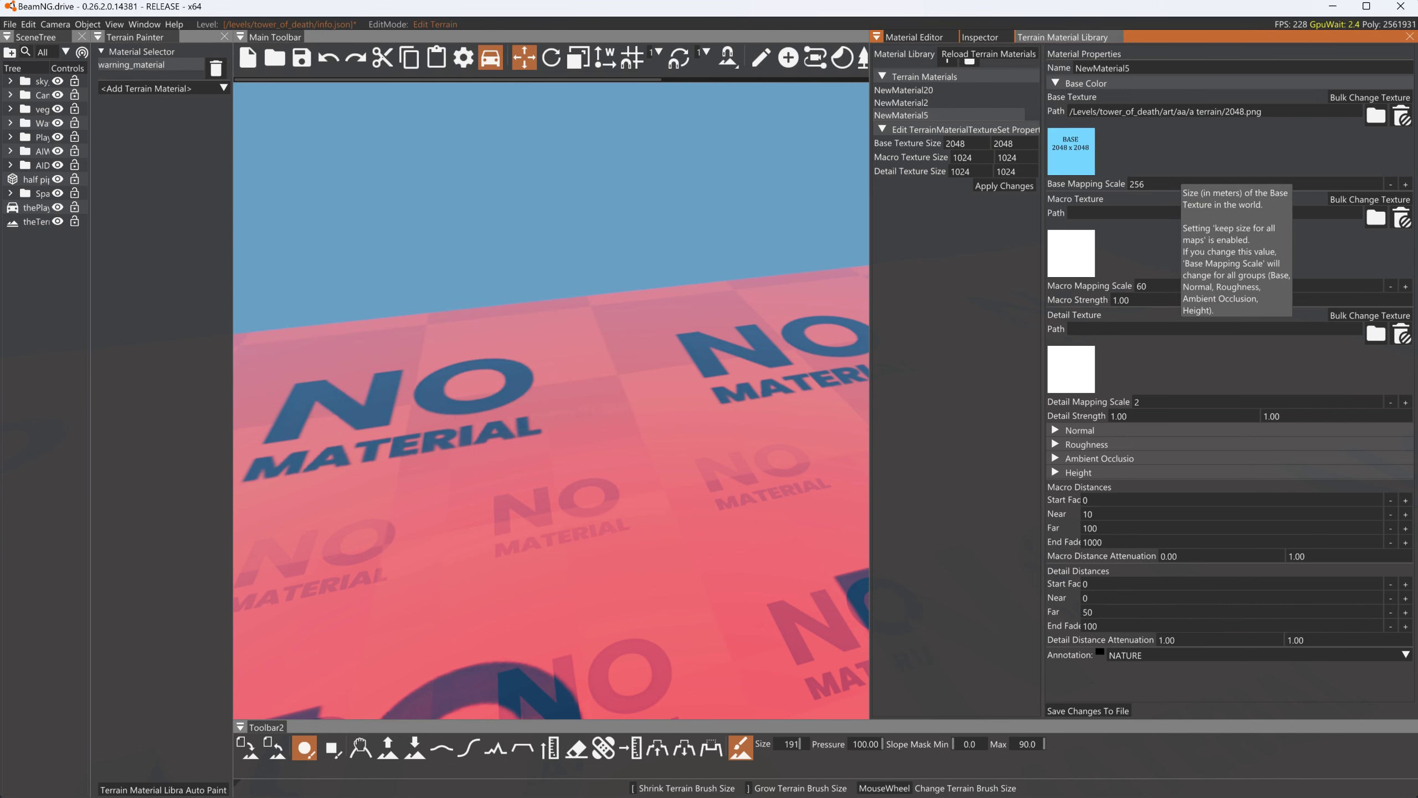
Set the Base Mapping Scale of NewMaterial5 to 2048
key("s")
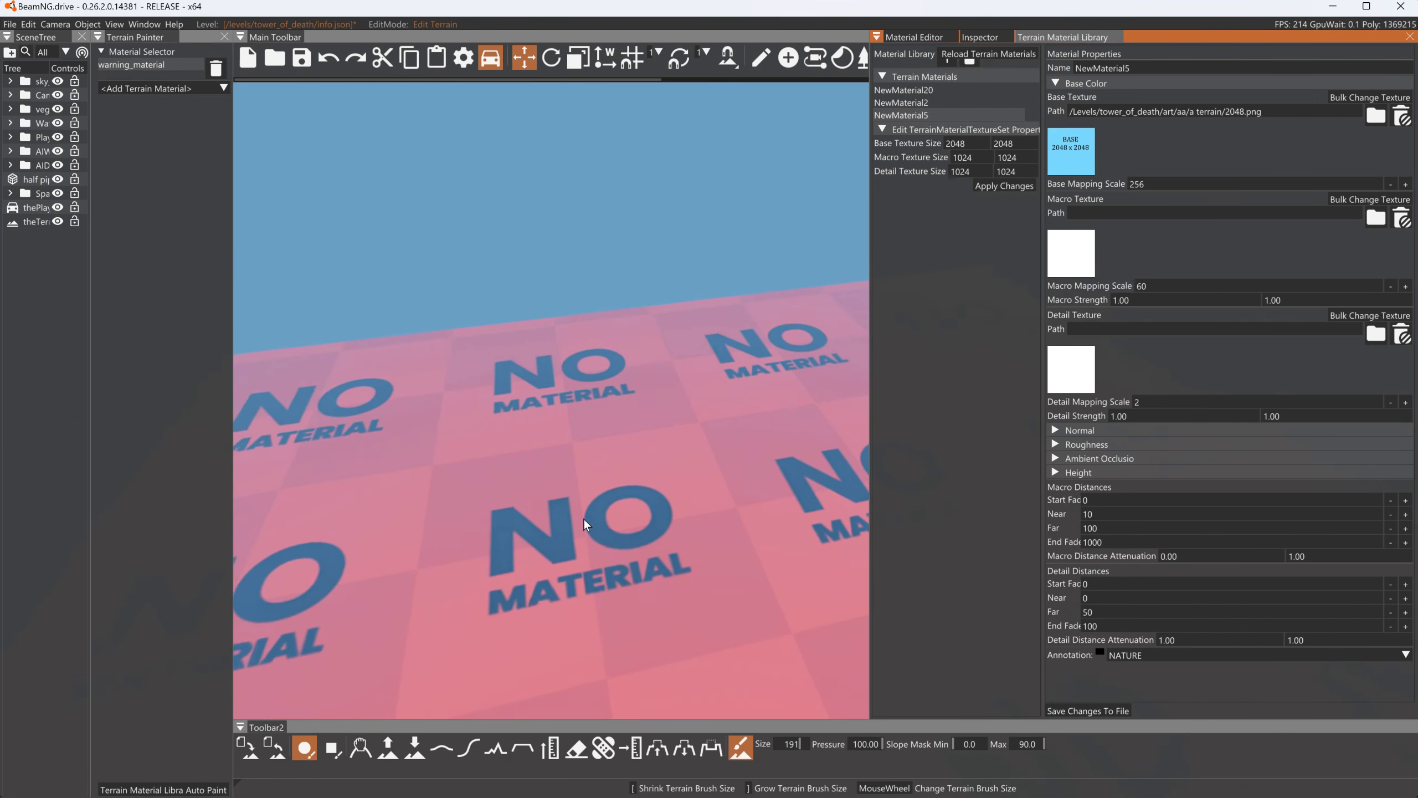
key("s")
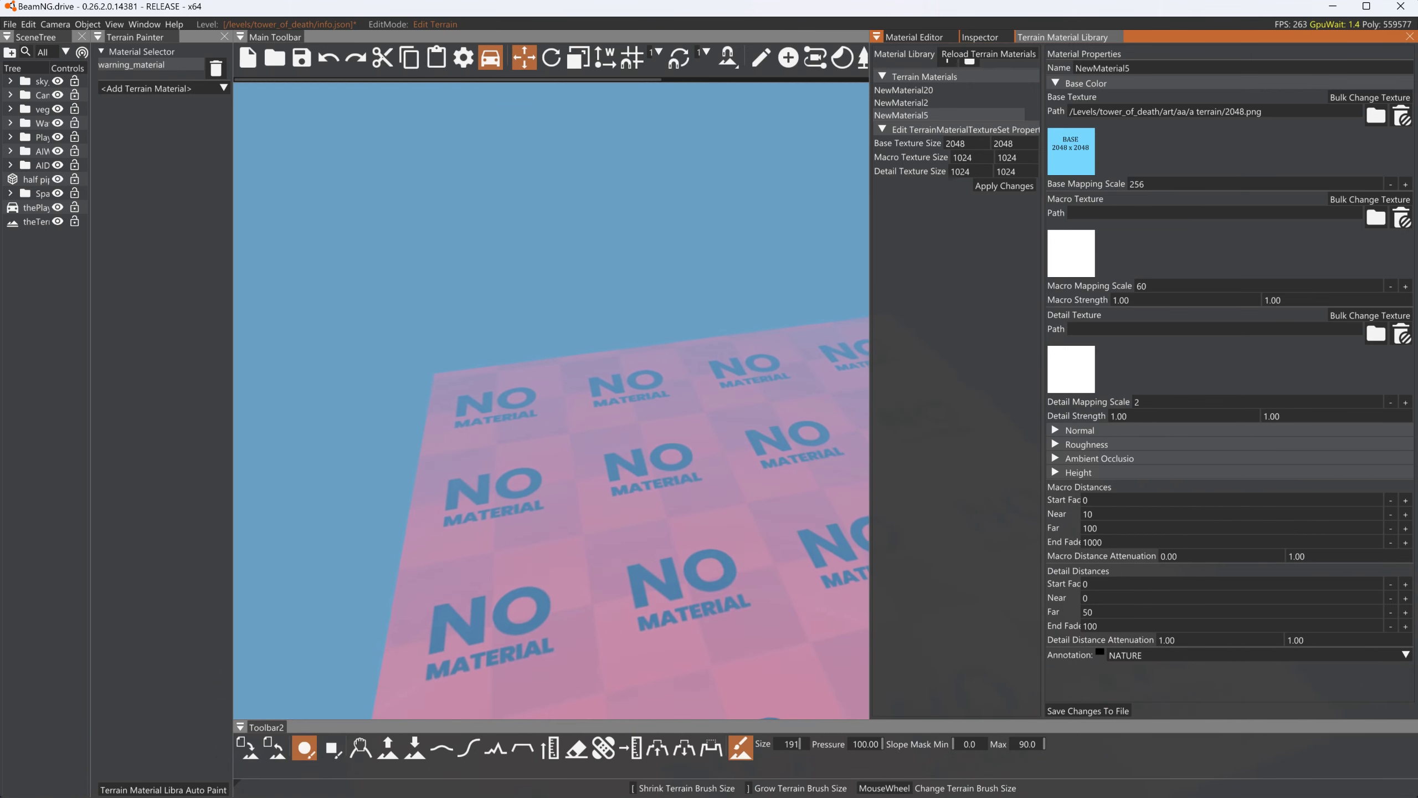
key("w")
right_click_drag(642, 547, 709, 547)
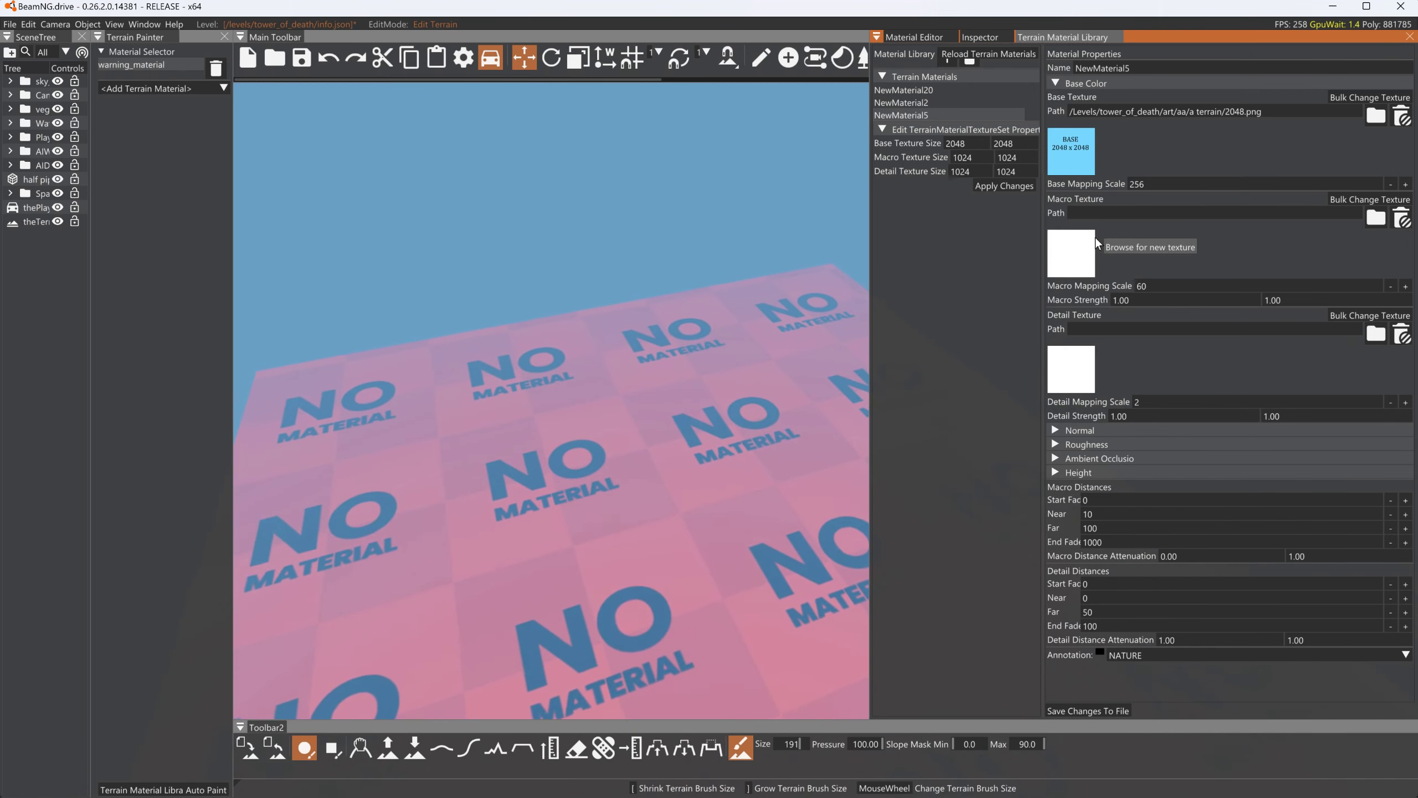
left_click(1145, 184)
type("2048")
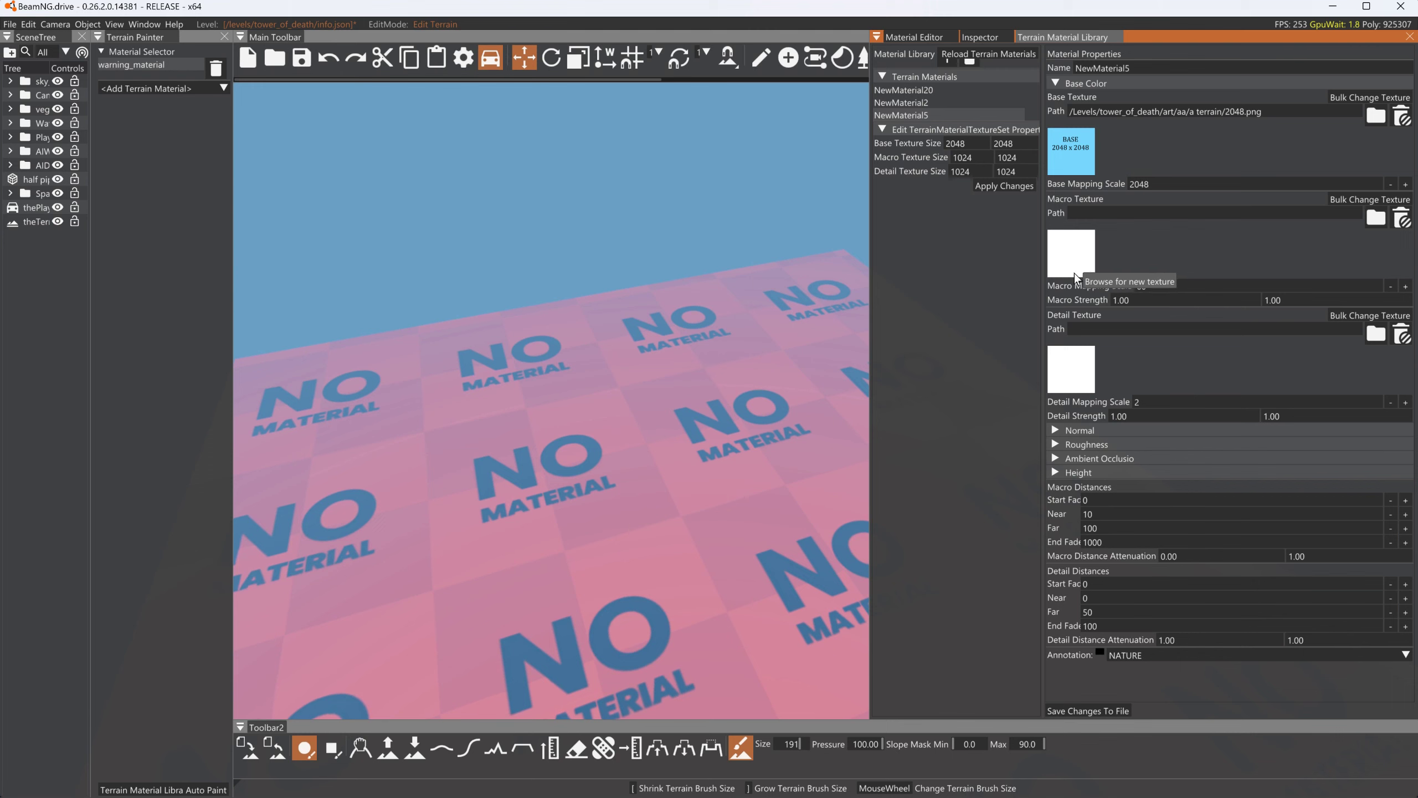
Assign 2048.png as the Ambient Occlusion base texture of NewMaterial5 and save the material changes to file
left_click(1056, 458)
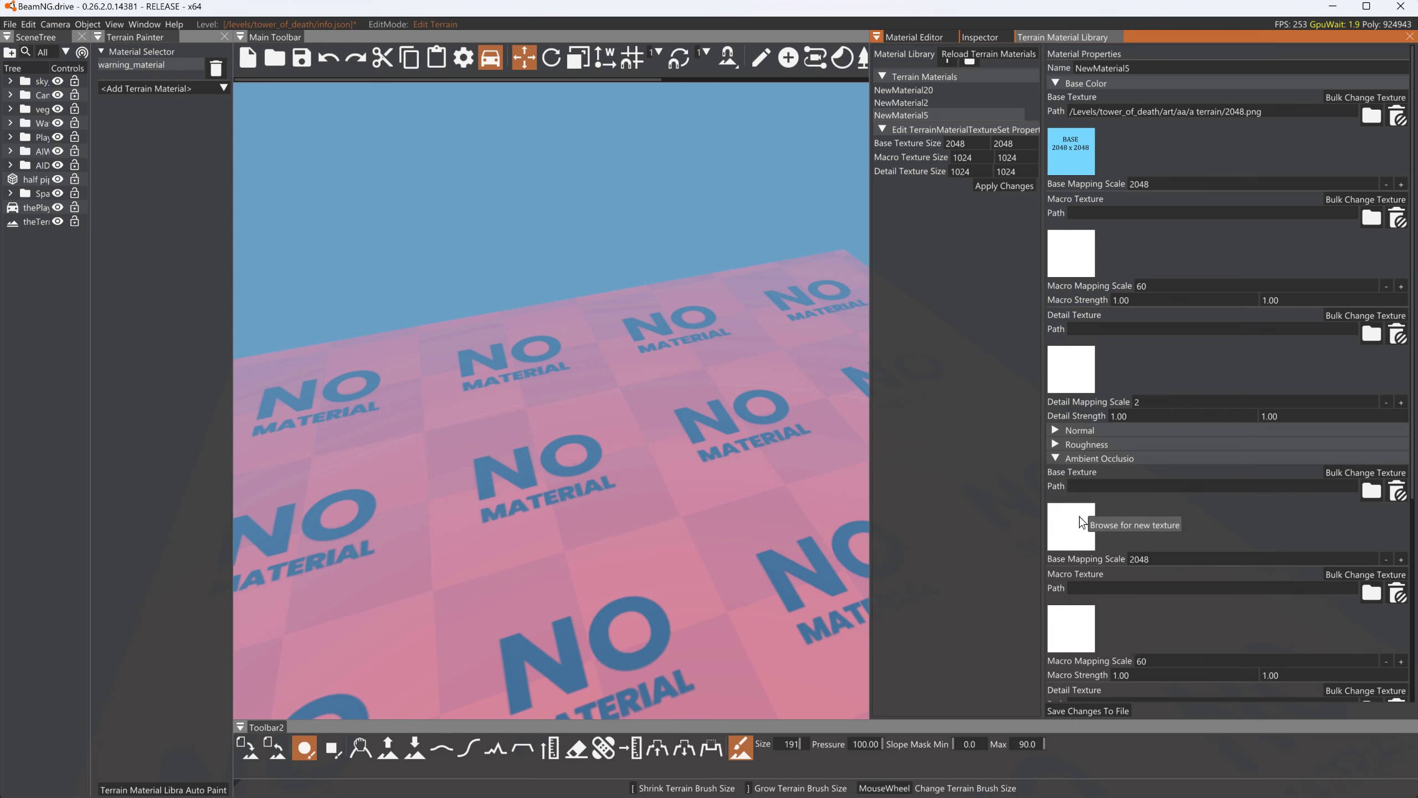
left_click(1069, 543)
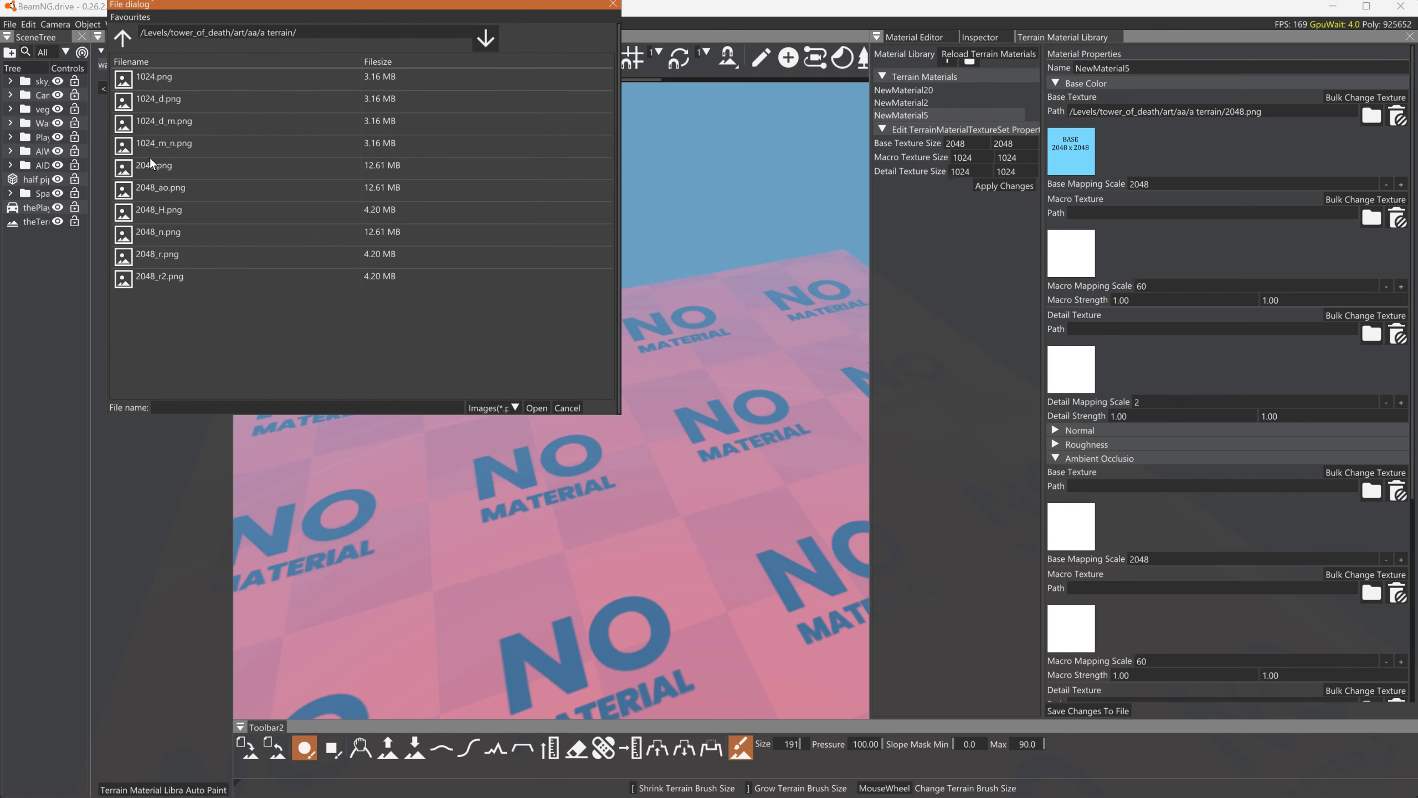
left_click(152, 166)
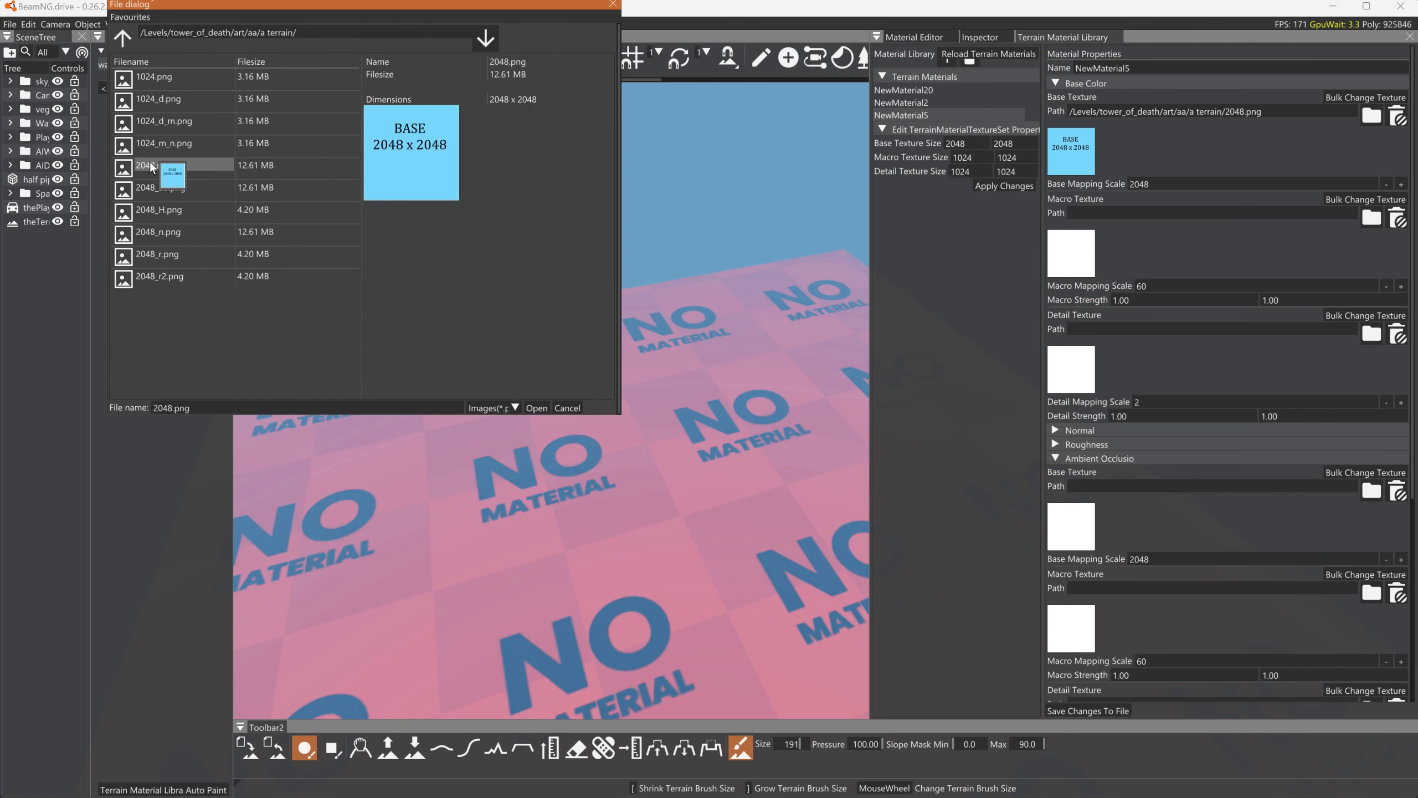
left_click(537, 407)
left_click(1088, 712)
Add NewMaterial5 to the terrain painter's materials and remove warning_material from the terrain
left_click(184, 86)
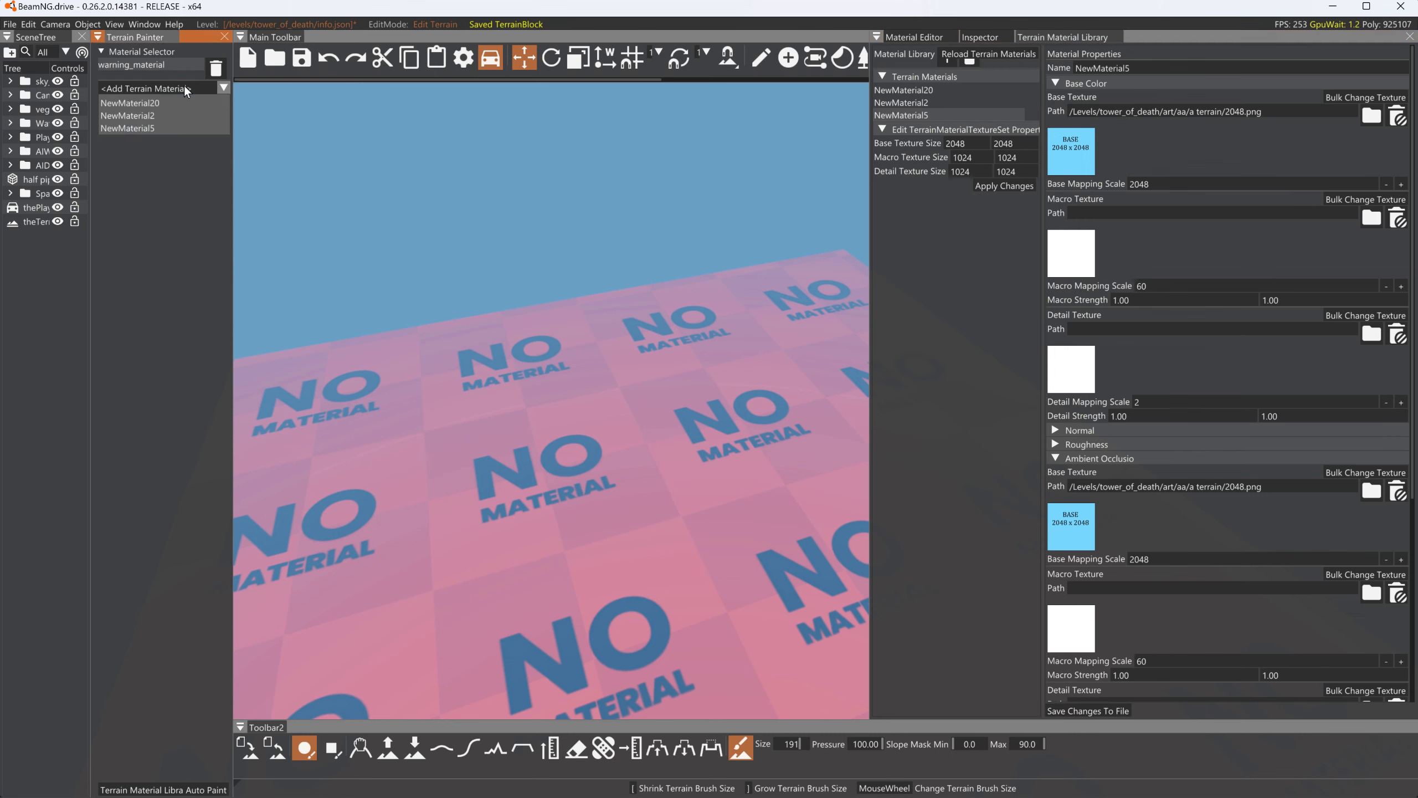
left_click(155, 128)
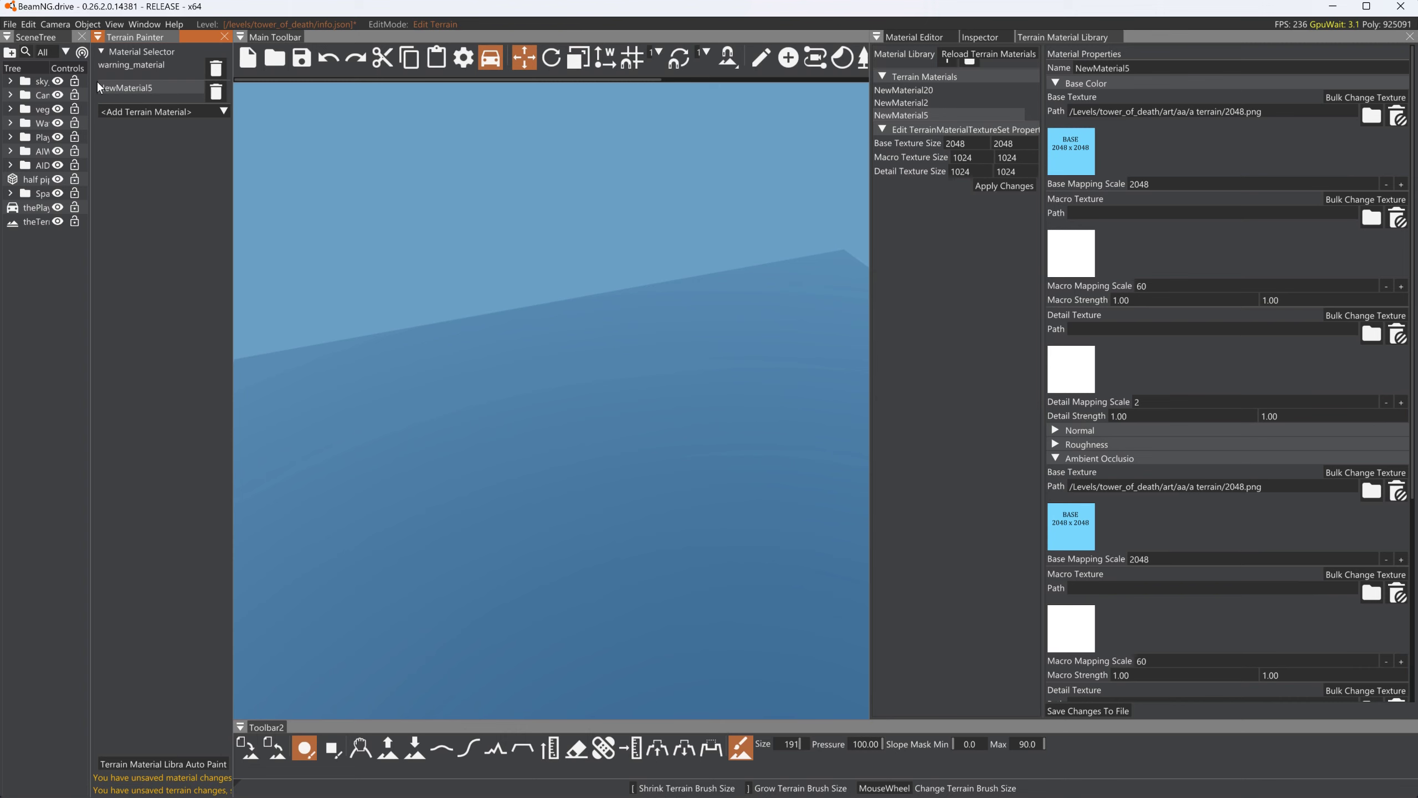
left_click(216, 68)
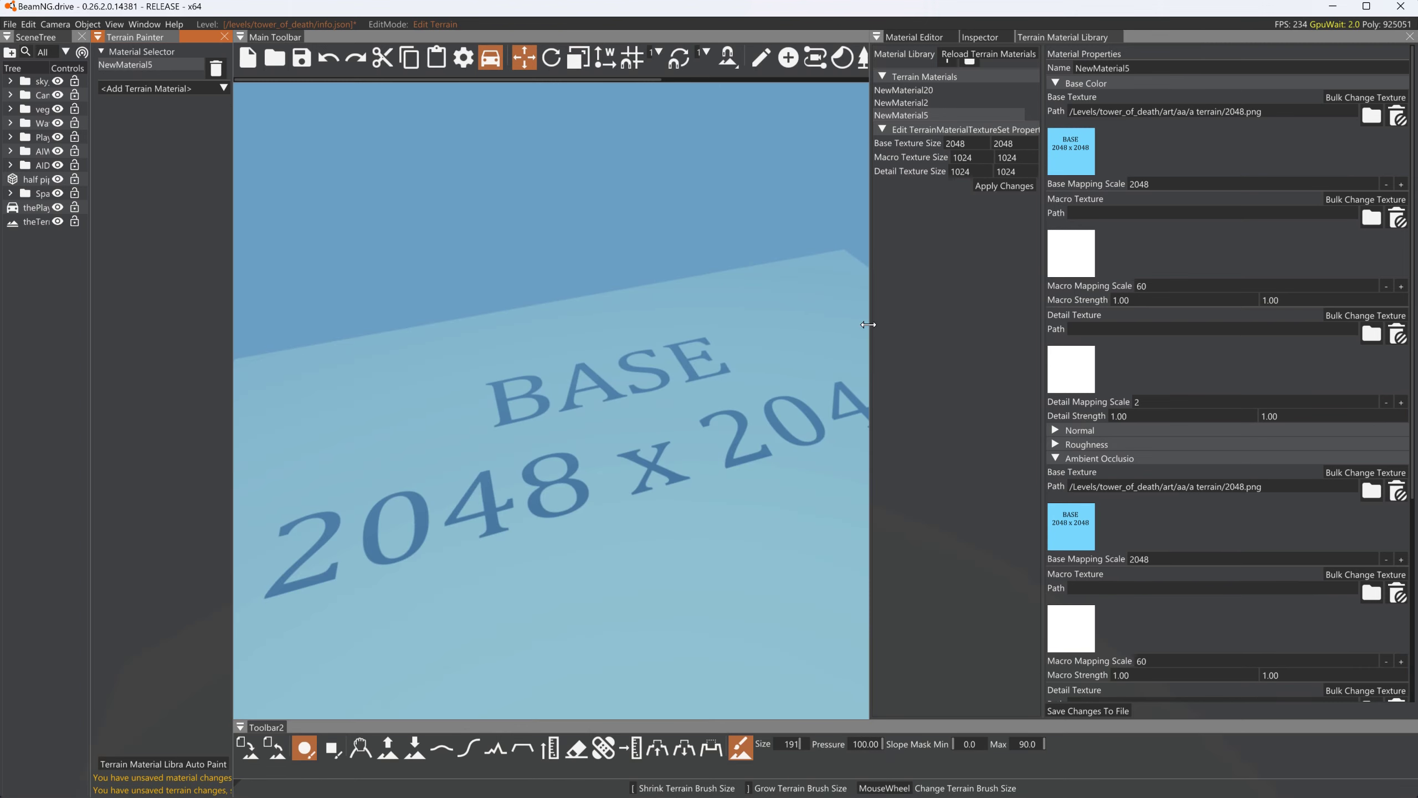
Enlarge the viewport and inspect how the base texture lies across the terrain from several angles, including the edges
left_click_drag(868, 325, 992, 324)
left_click_drag(1127, 279, 1021, 273)
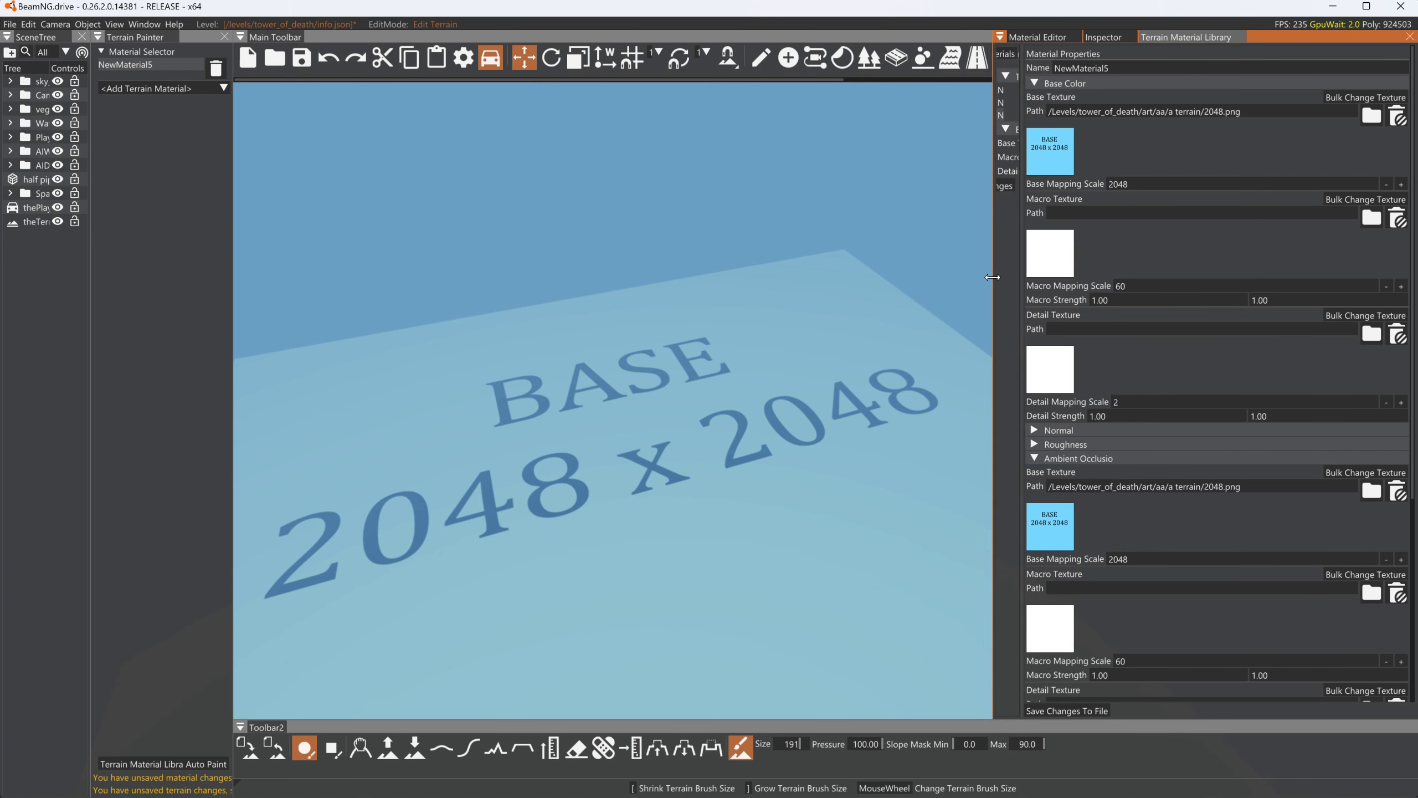
right_click_drag(885, 282, 784, 282)
key("s")
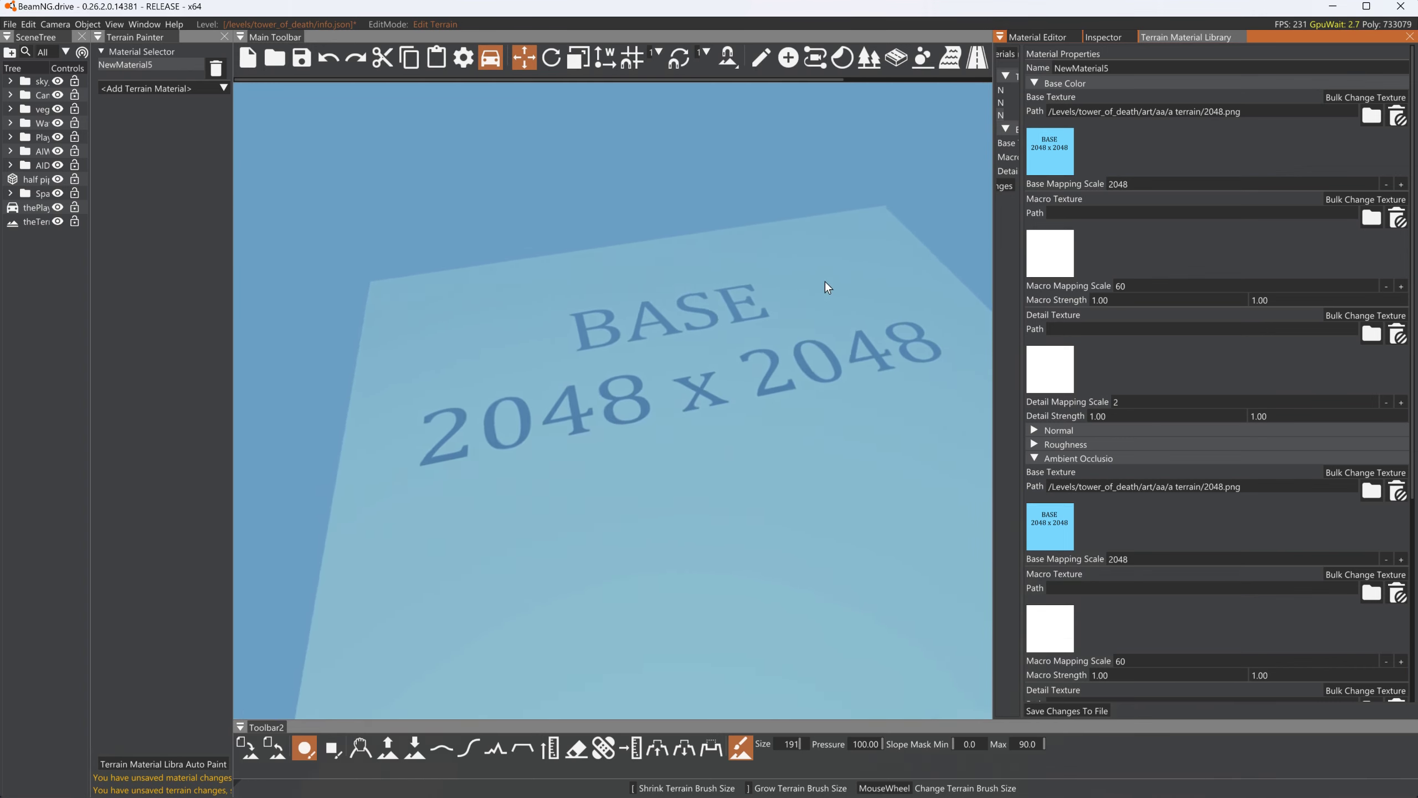
key("w")
right_click_drag(822, 346, 966, 386)
key("w")
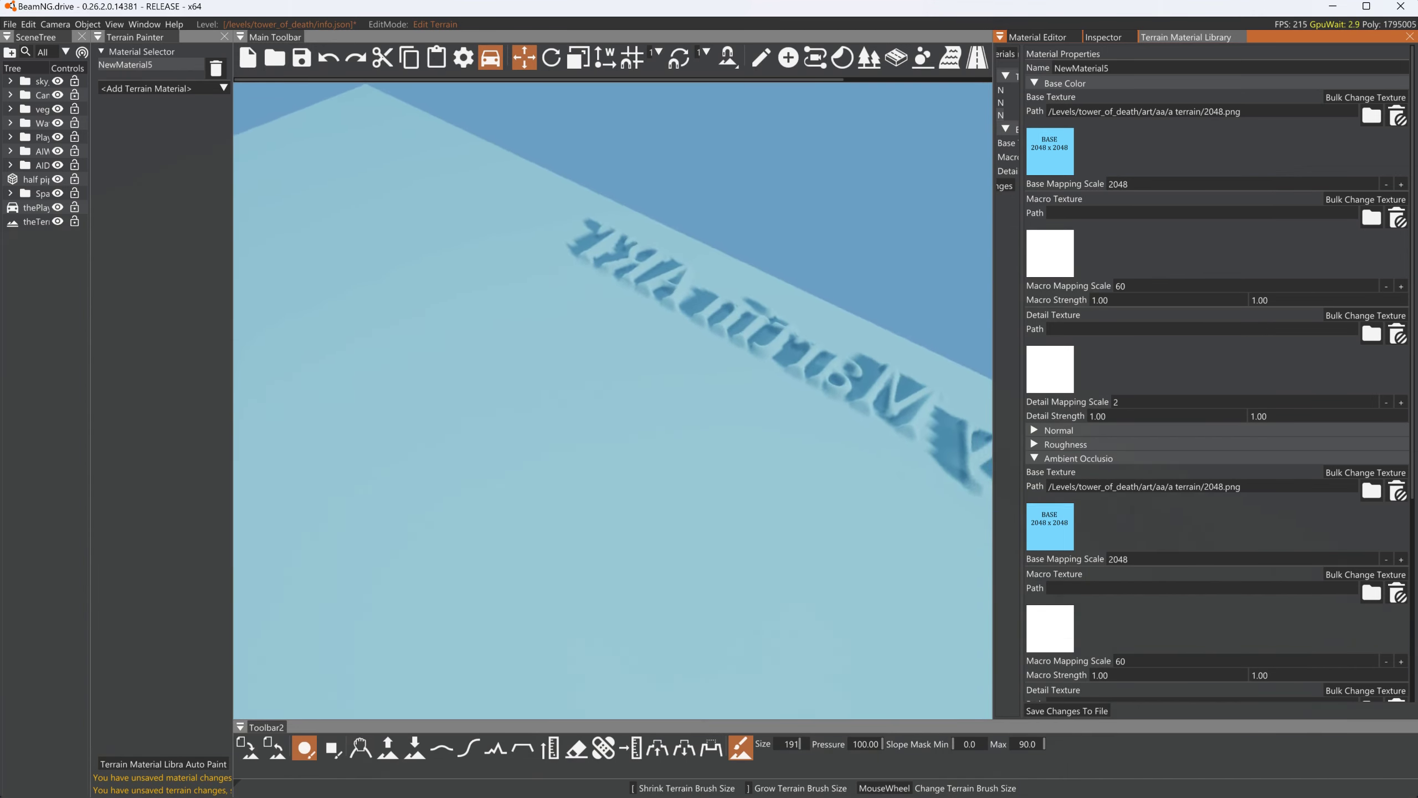
right_click_drag(612, 400, 240, 514)
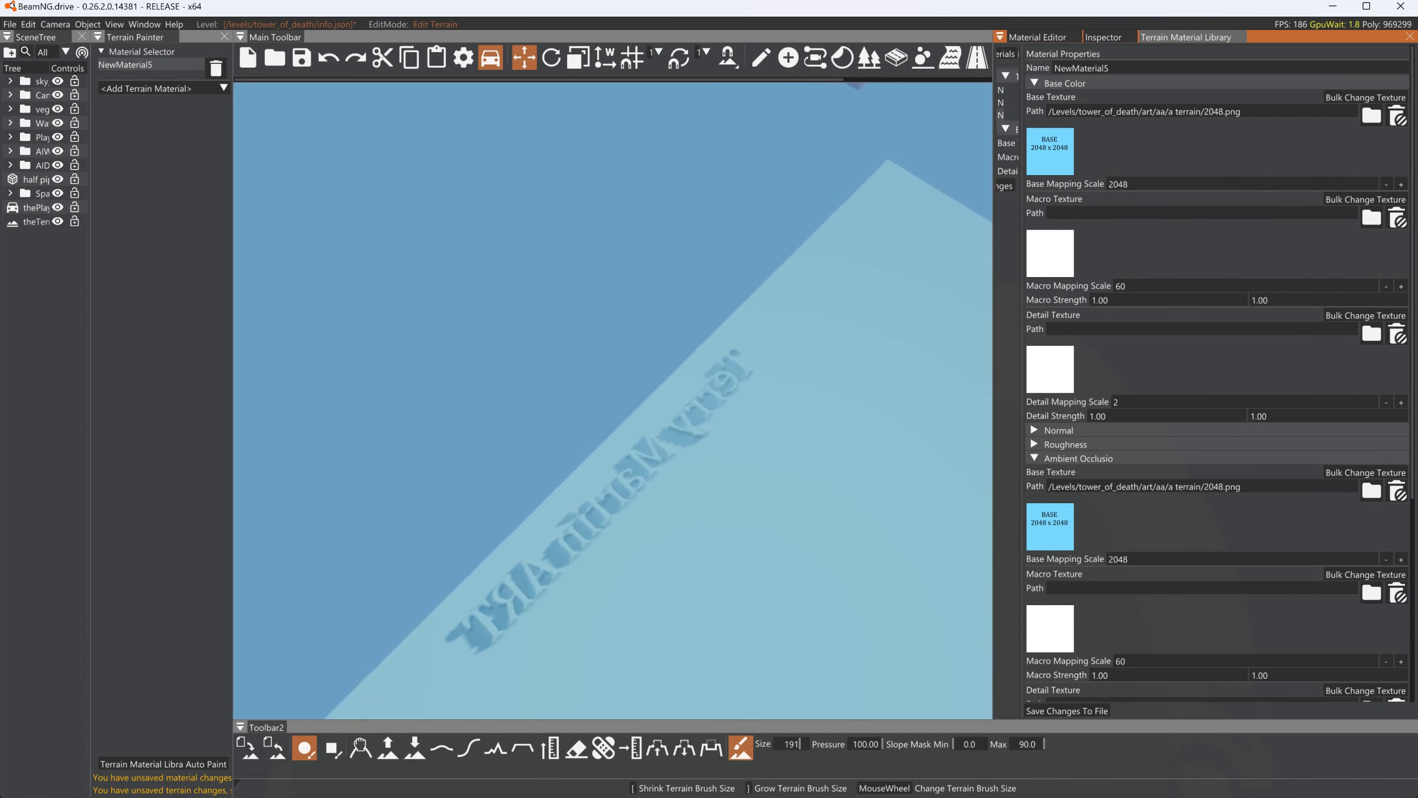
key("w")
right_click_drag(613, 399, 792, 279)
key("w")
key("s")
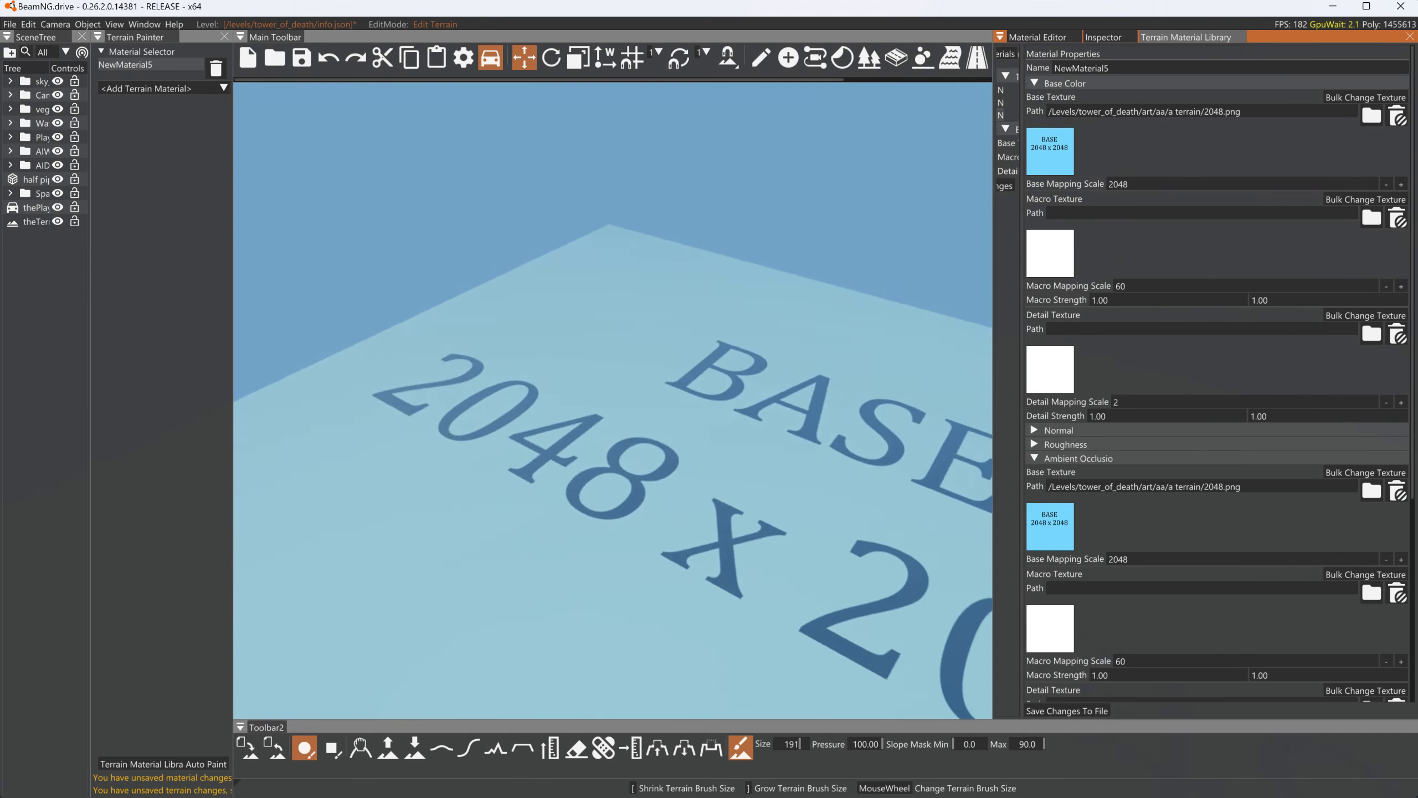
right_click_drag(612, 400, 847, 411)
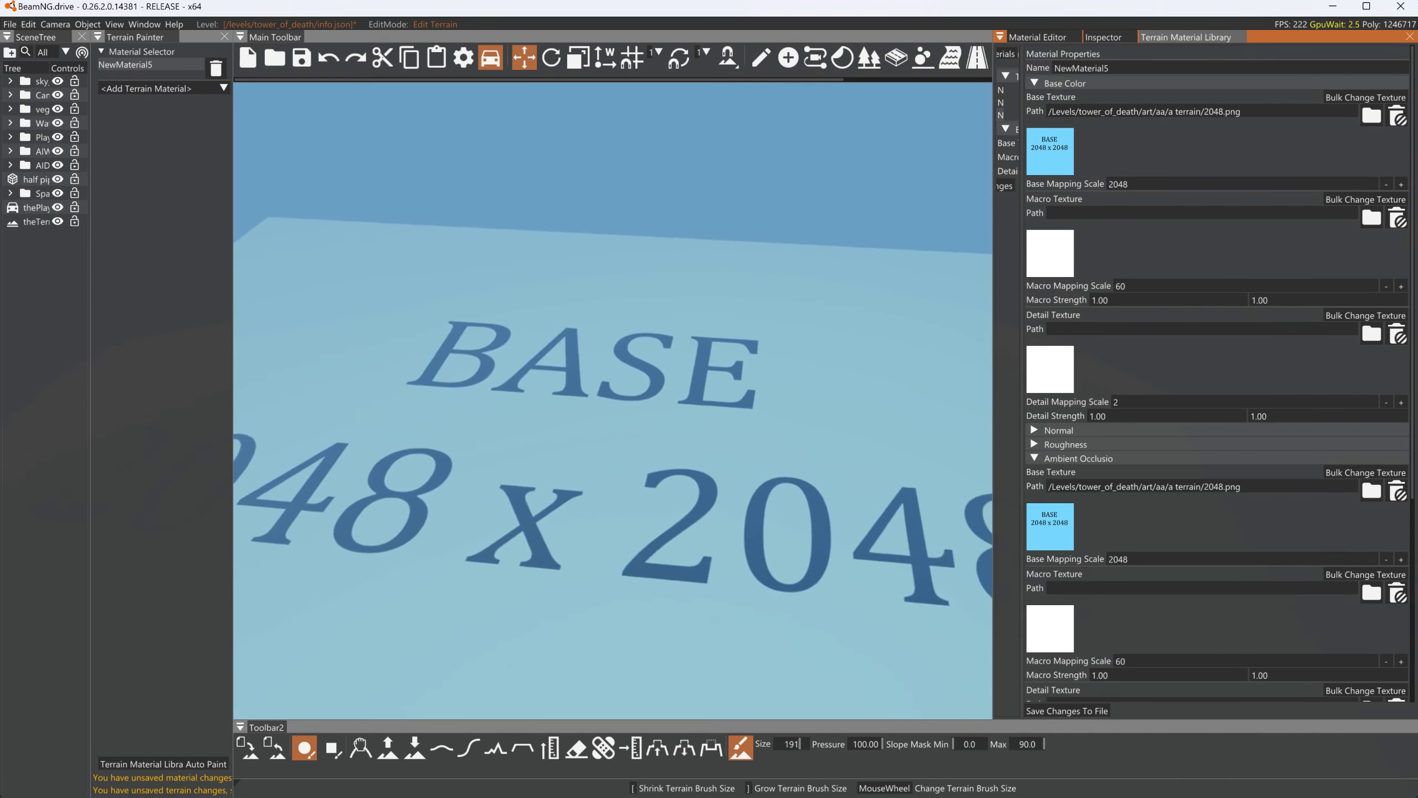
right_click_drag(313, 387, 335, 391)
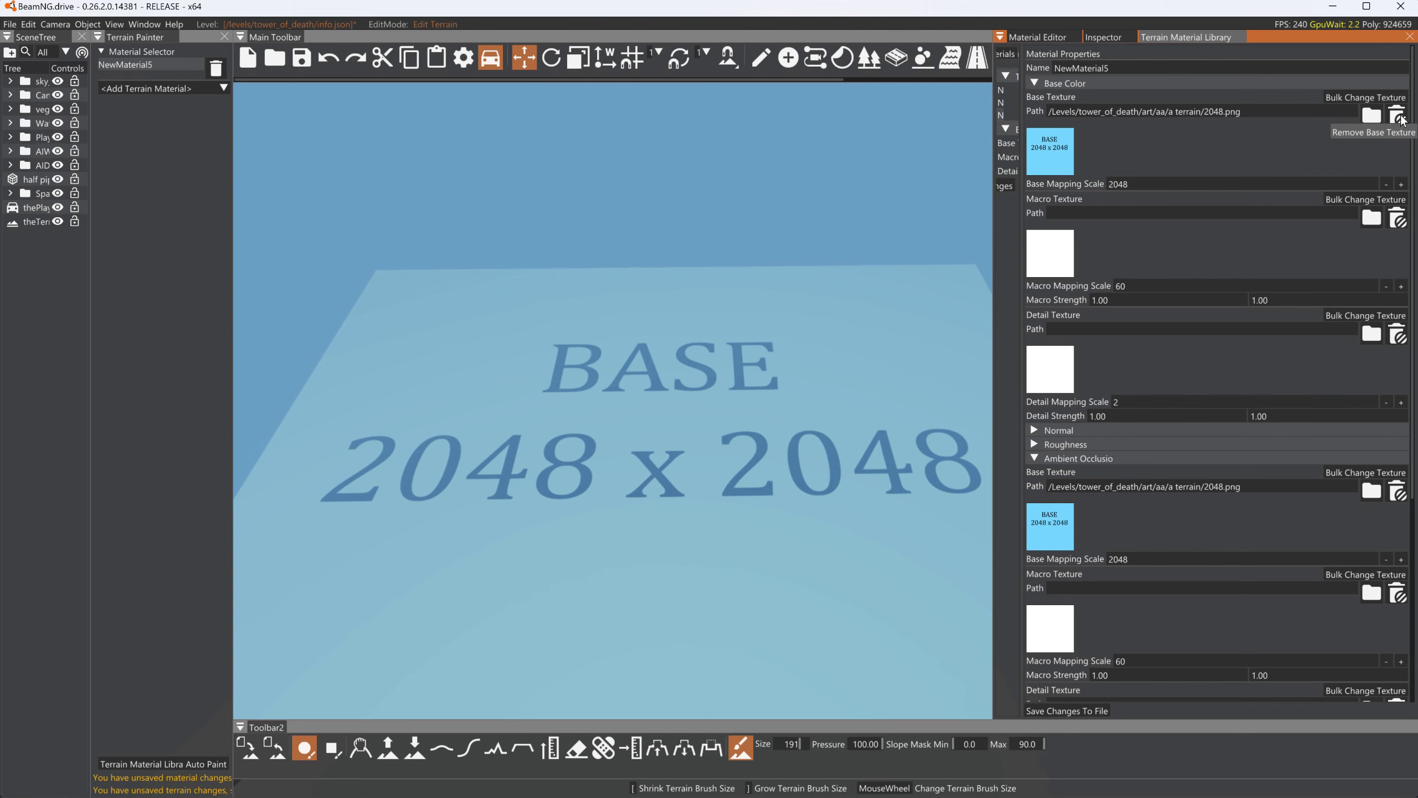
Remove the base textures from the Base Color and Ambient Occlusion groups of NewMaterial5 and save the changes to file
left_click(1402, 118)
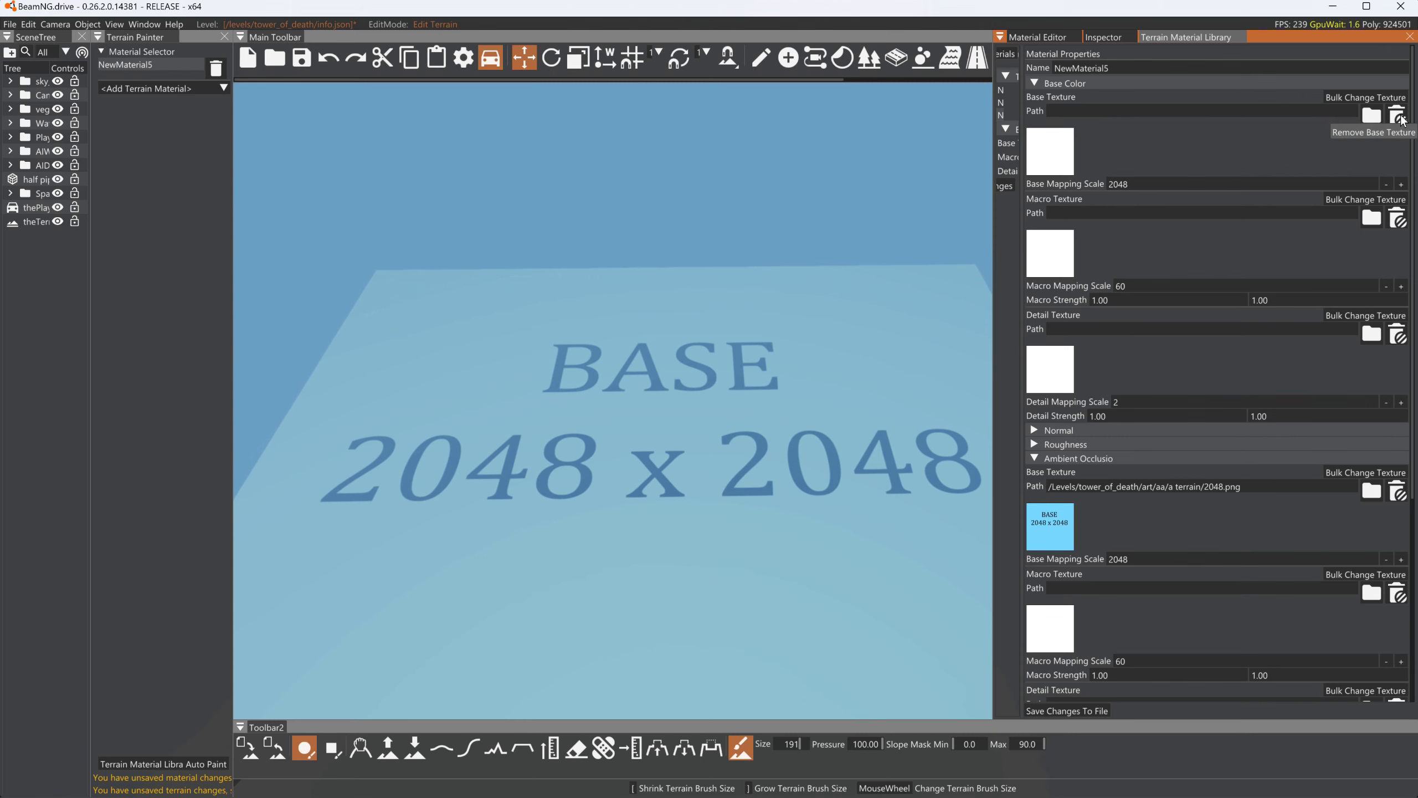
left_click(1397, 492)
left_click(1068, 711)
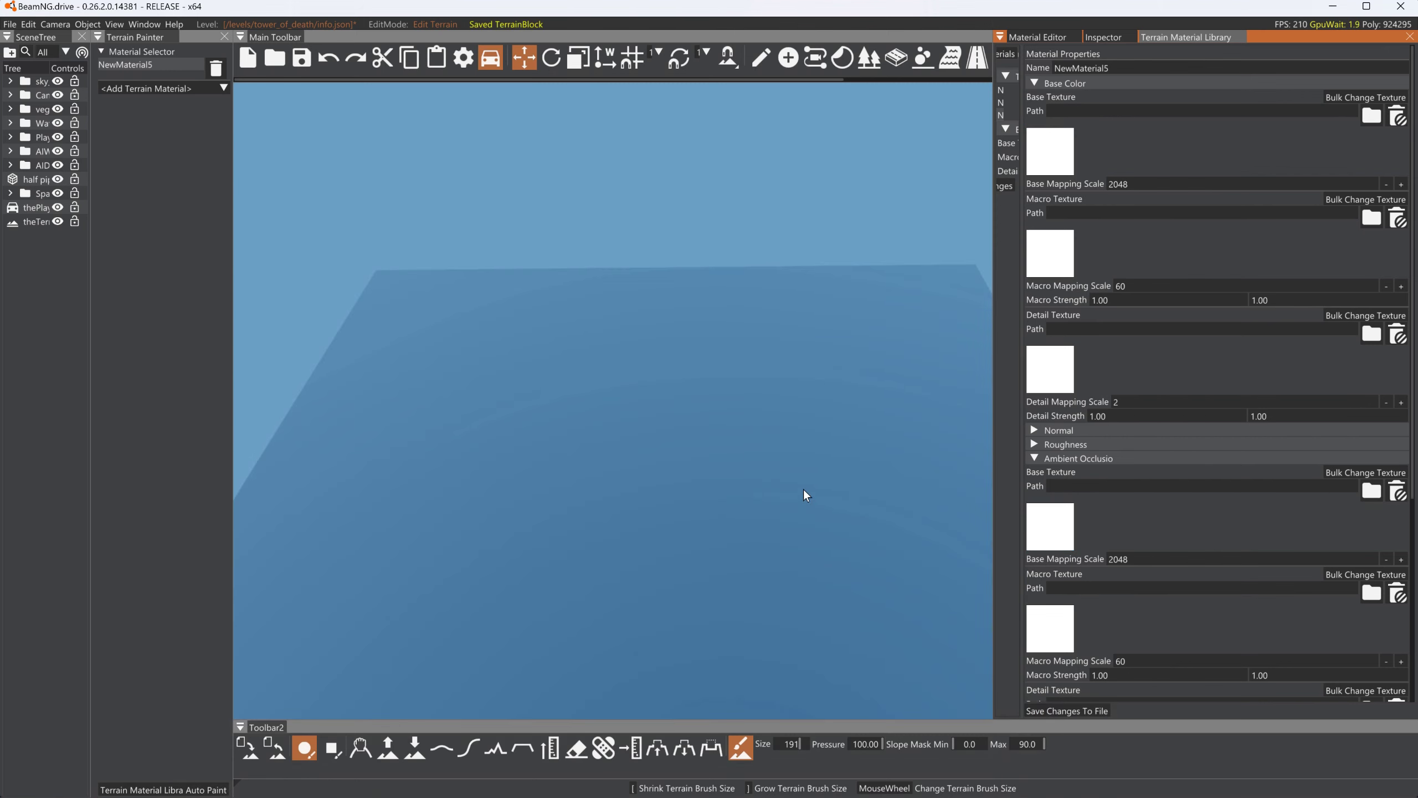
Assign 1024.png as the macro texture of both the Base Color and Ambient Occlusion groups and save the changes to file
left_click(1371, 217)
left_click(1371, 592)
left_click(1066, 711)
right_click_drag(753, 473, 673, 308)
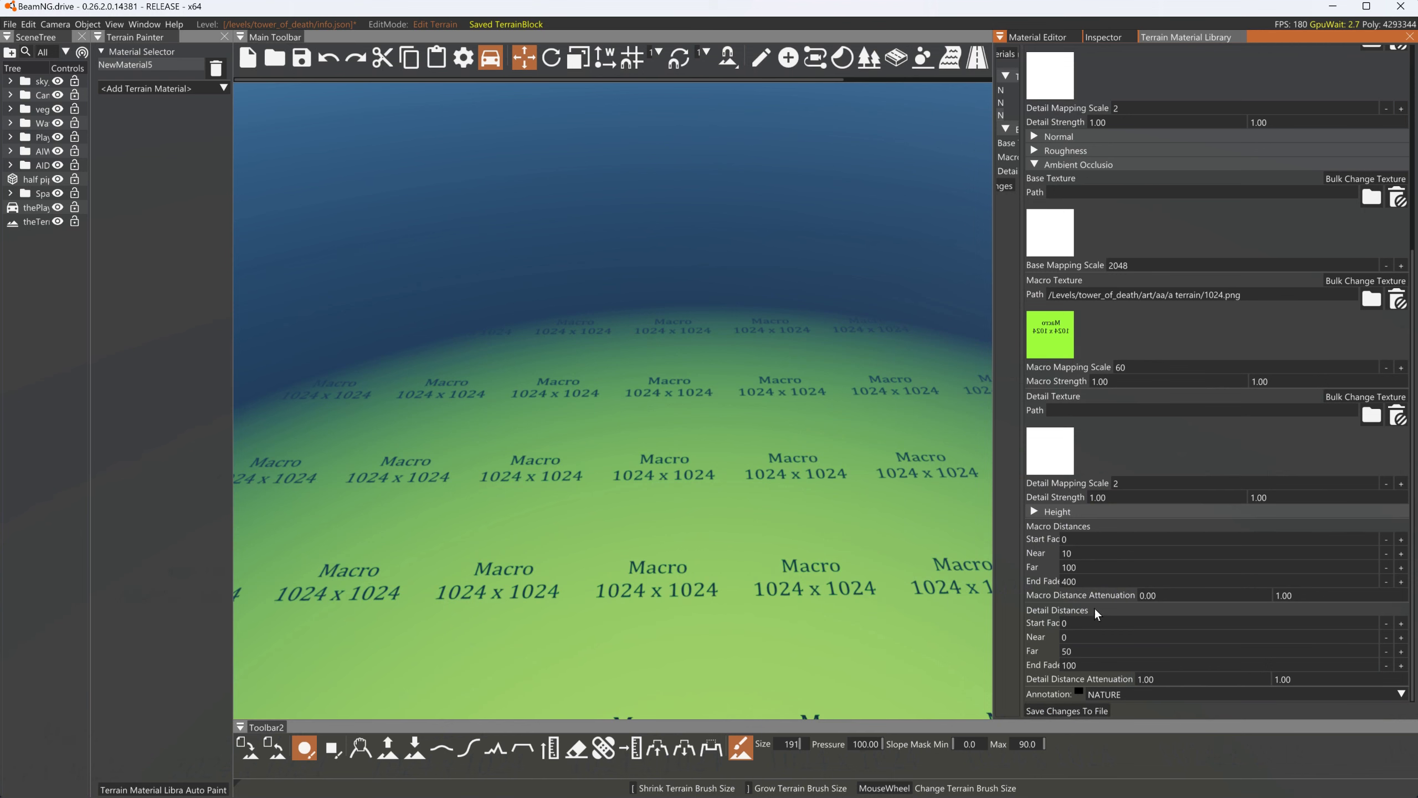
Set the End Fade of the Macro Distances to 300 and save the changes to file
double_click(1093, 580)
type("300")
left_click(1075, 709)
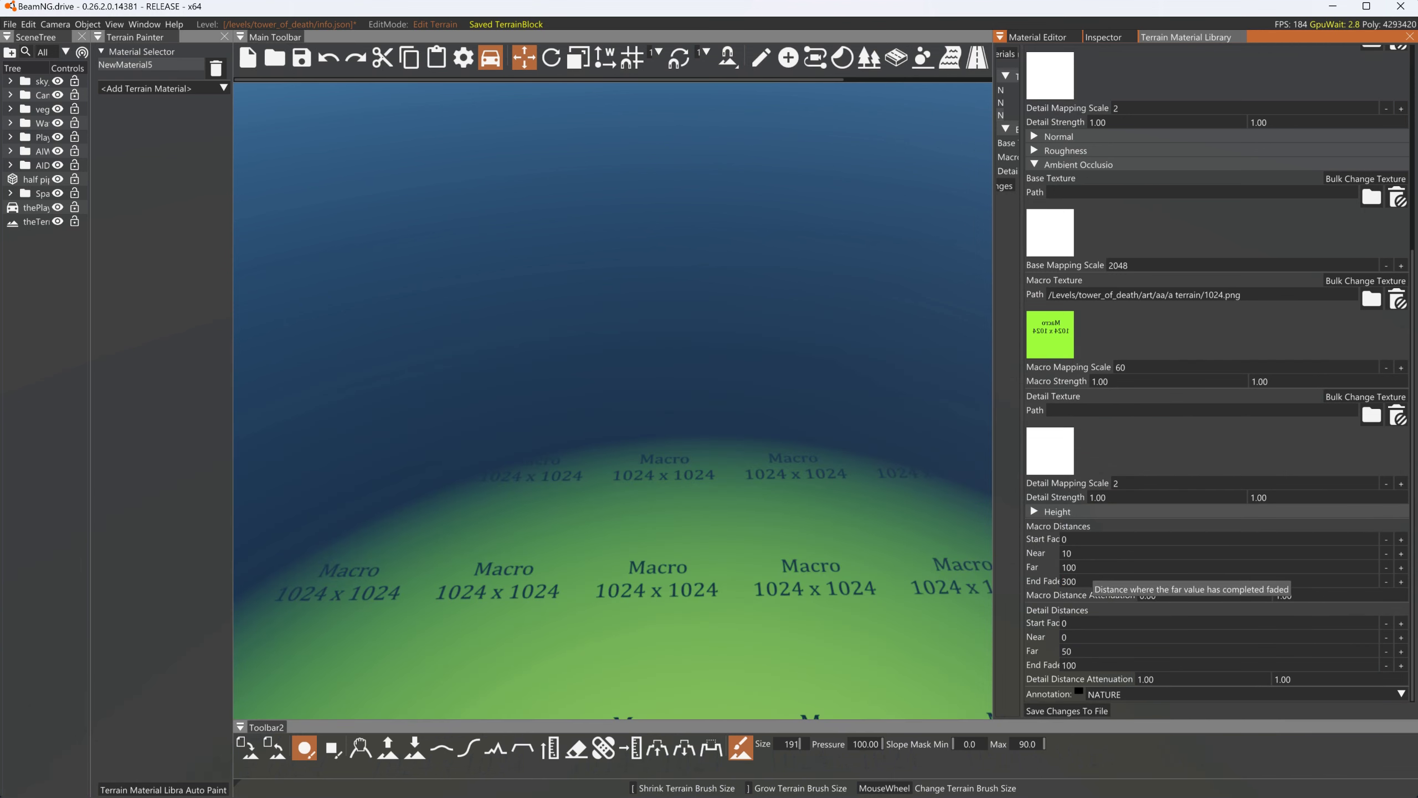
Set the Macro Distances to End Fade 450 and Far 400 and save the changes to file
left_click(1069, 581)
type("450")
left_click(1084, 567)
type("400")
left_click(1066, 710)
Set the Far value of the Macro Distances to 200, replace it with 100, and save the changes to file
left_click(1083, 566)
type("200")
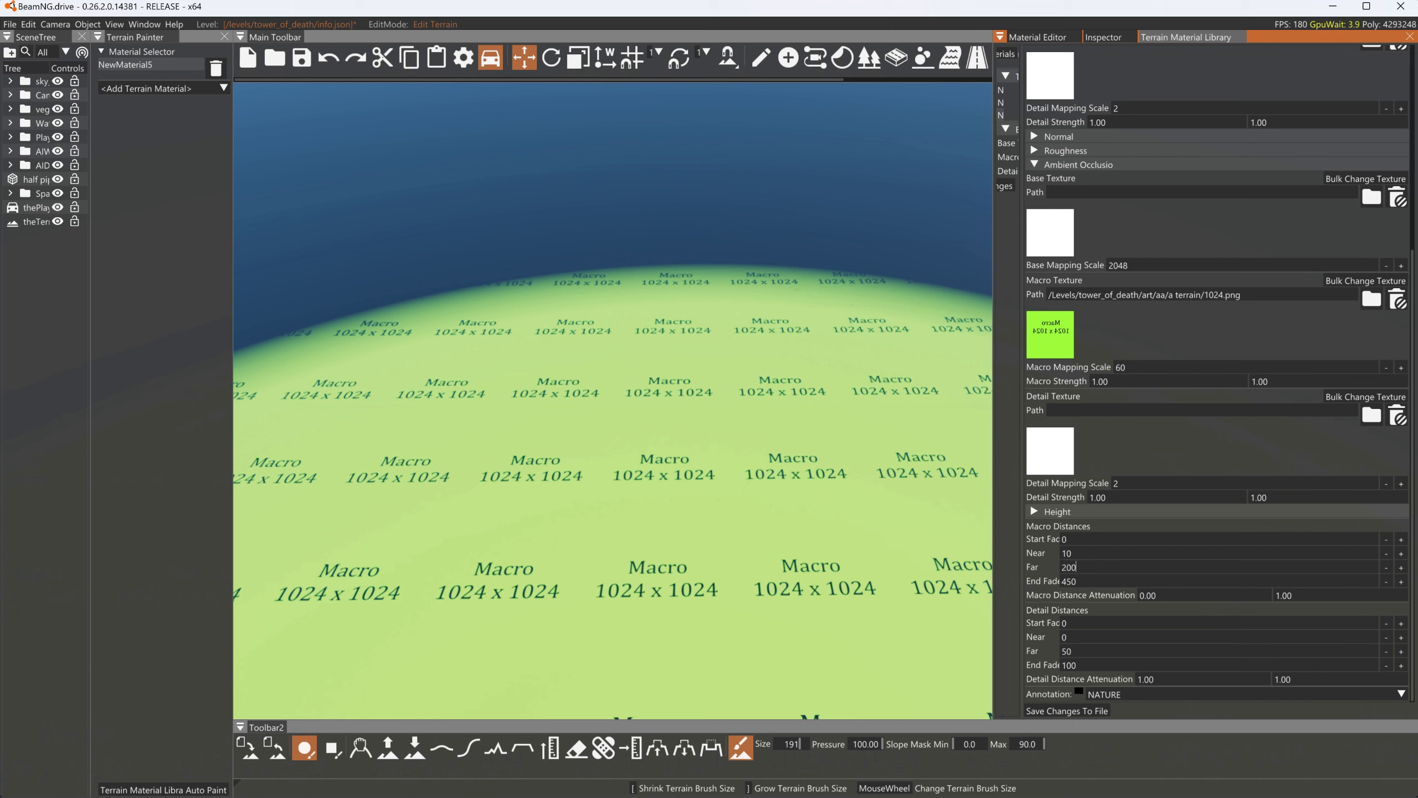
key("Return")
left_click(1069, 567)
type("100")
key("Return")
left_click(1077, 710)
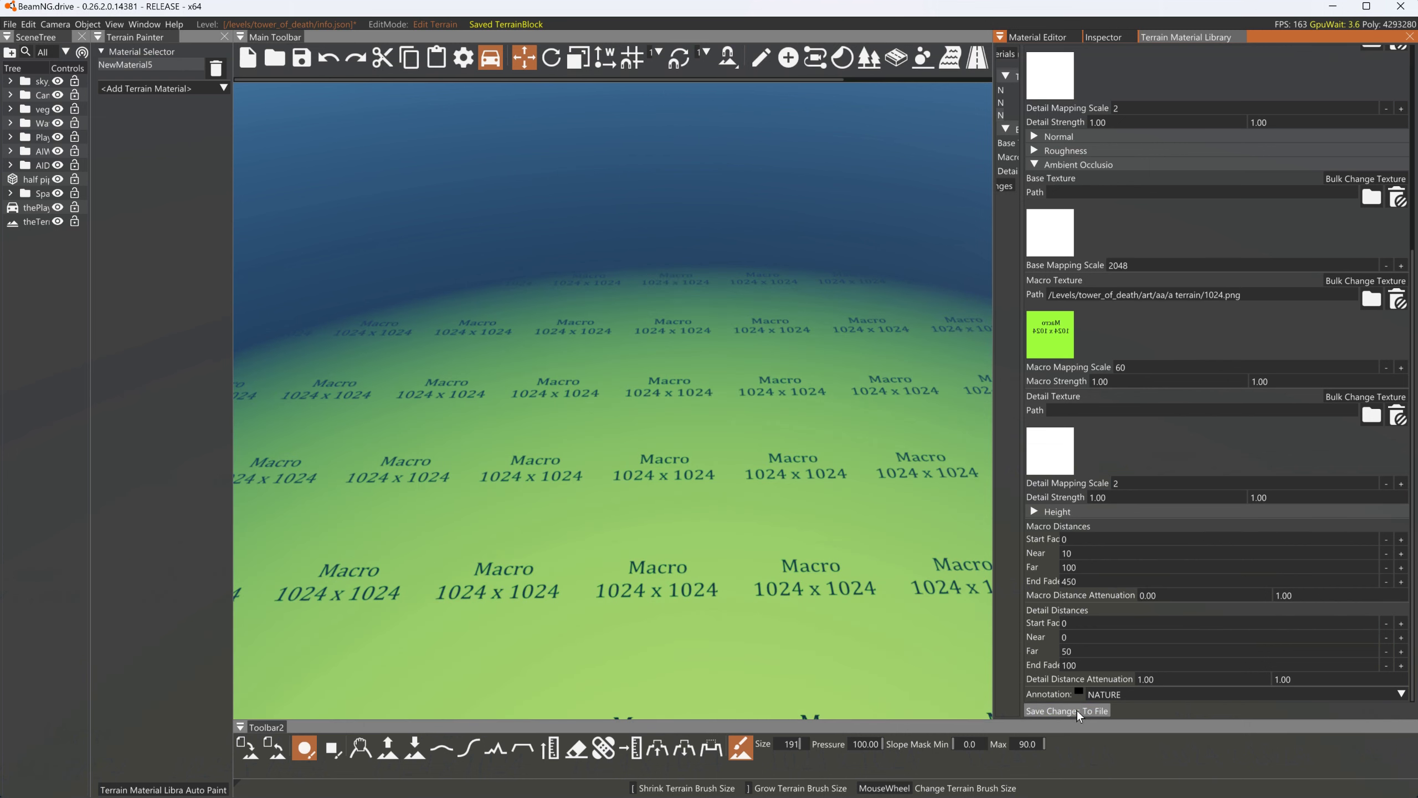
Try Far values of 0 and 10 in the Macro Distances, saving the changes to file after each
left_click(1069, 582)
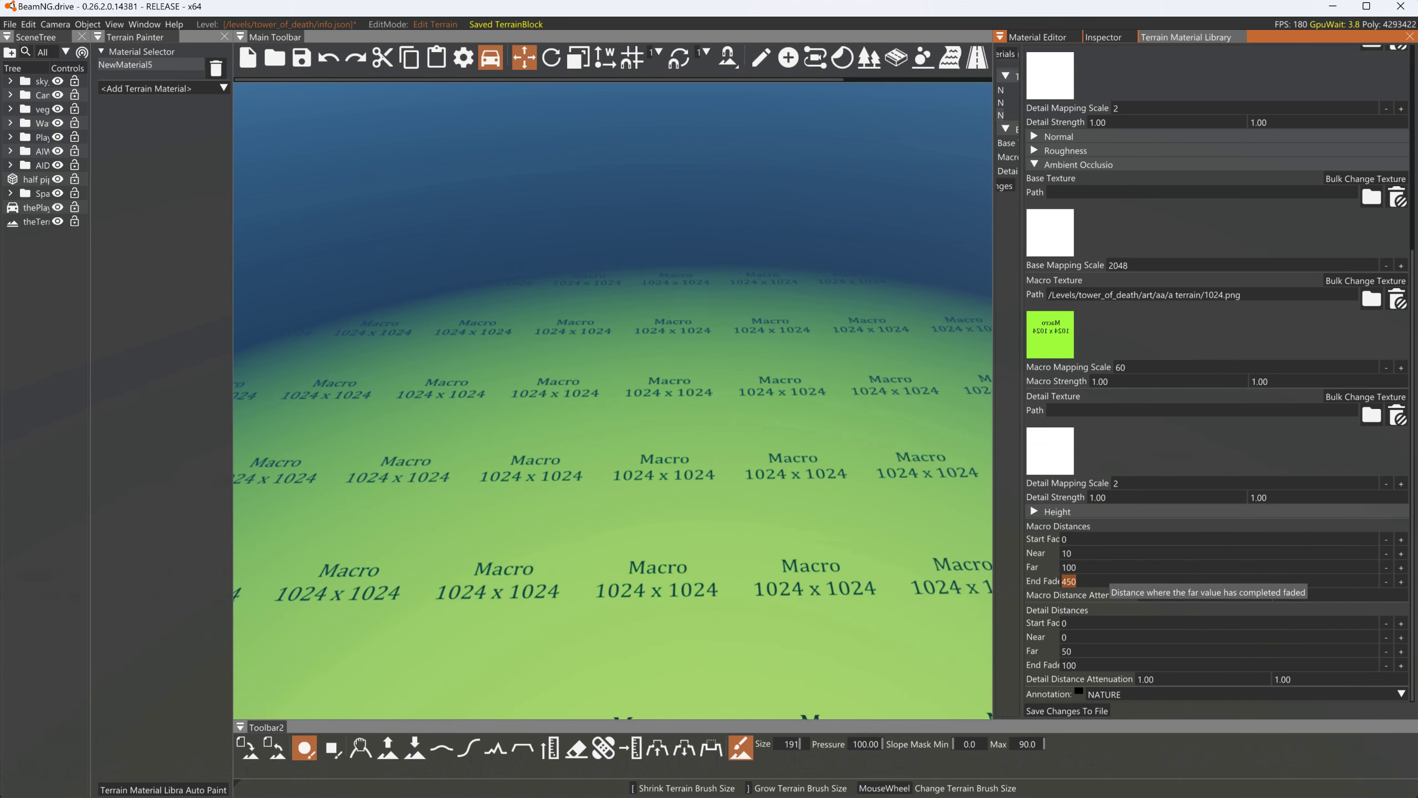
left_click(1088, 567)
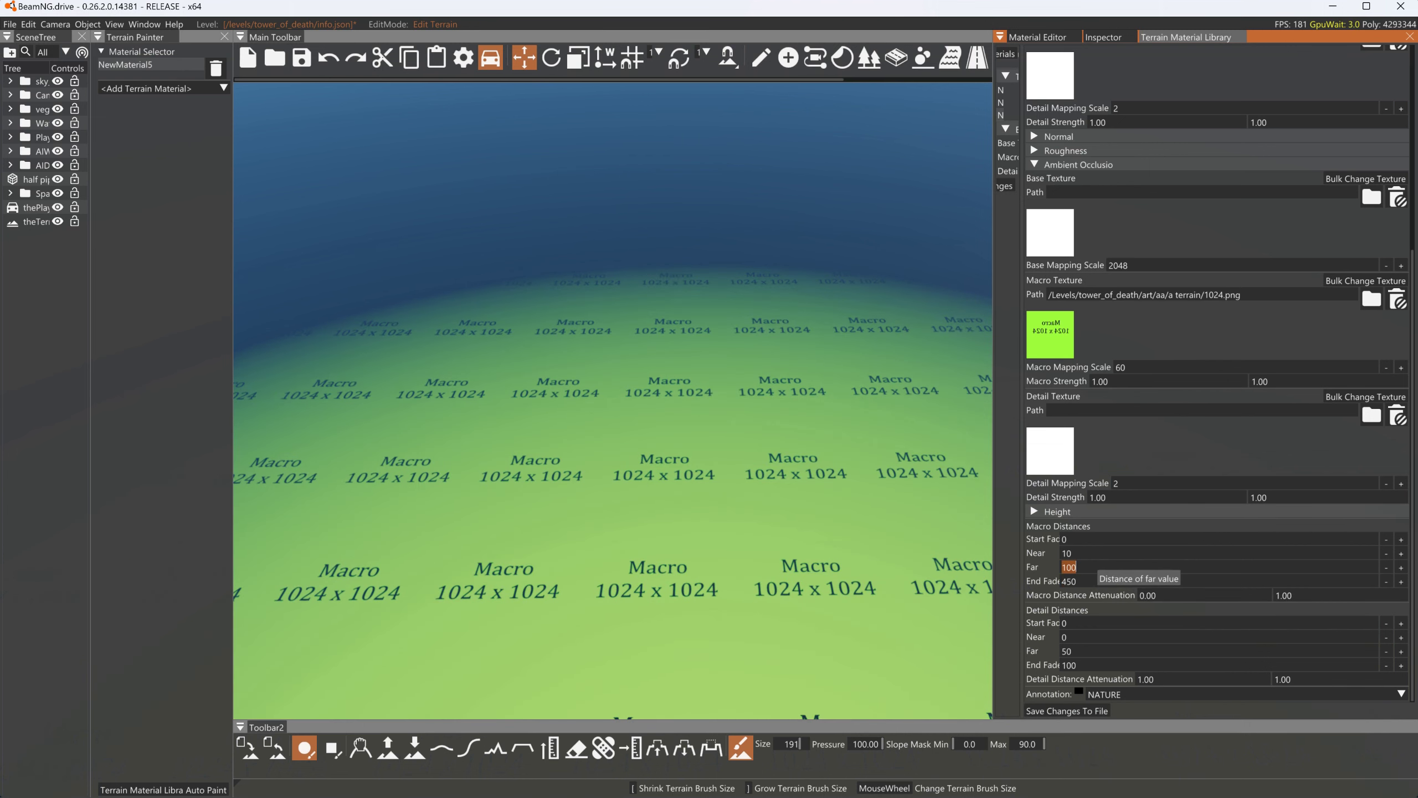
type("0")
left_click(1071, 712)
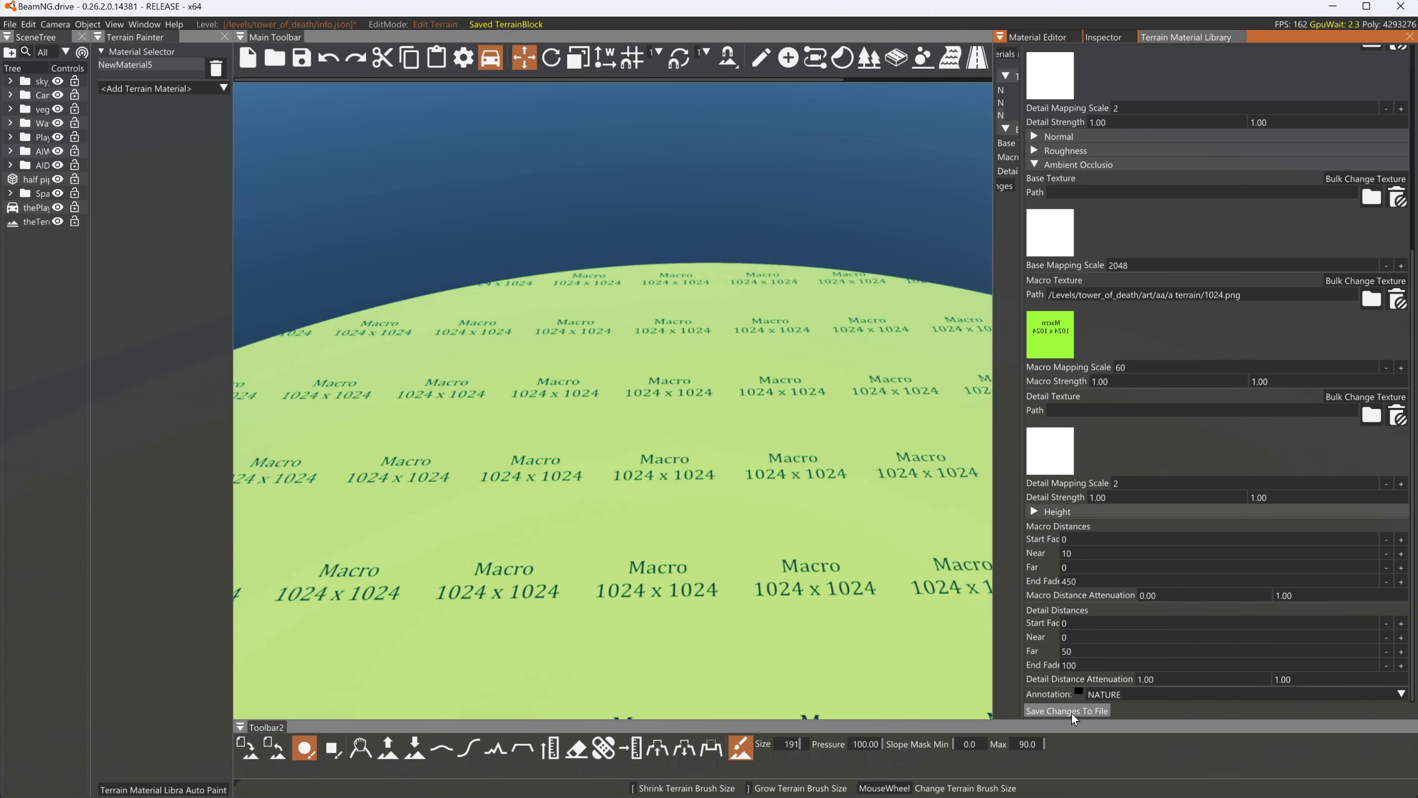
left_click(1072, 567)
type("10")
left_click(1057, 708)
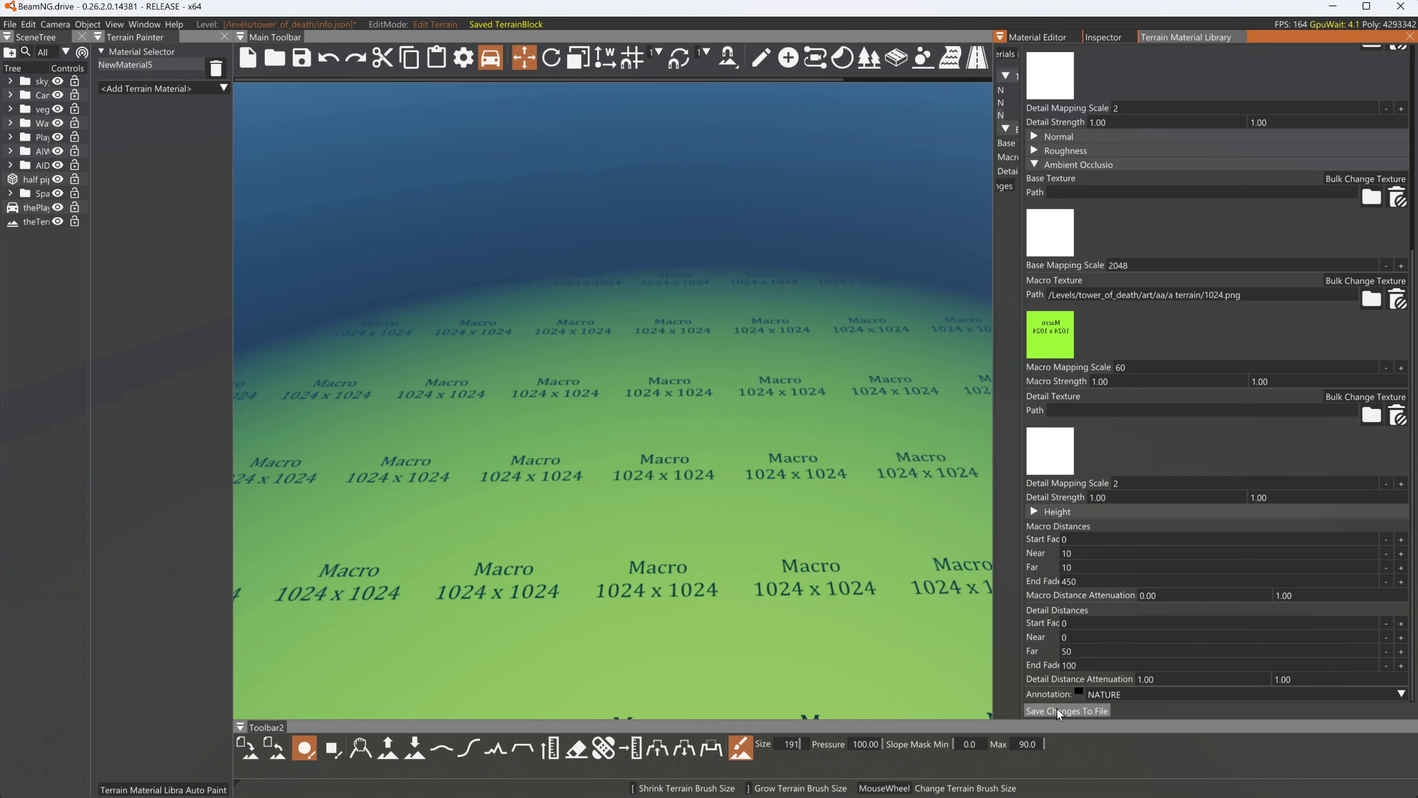
Set the Macro Distances to Near 0 and Far 250 and save the changes to file
double_click(1066, 553)
type("0")
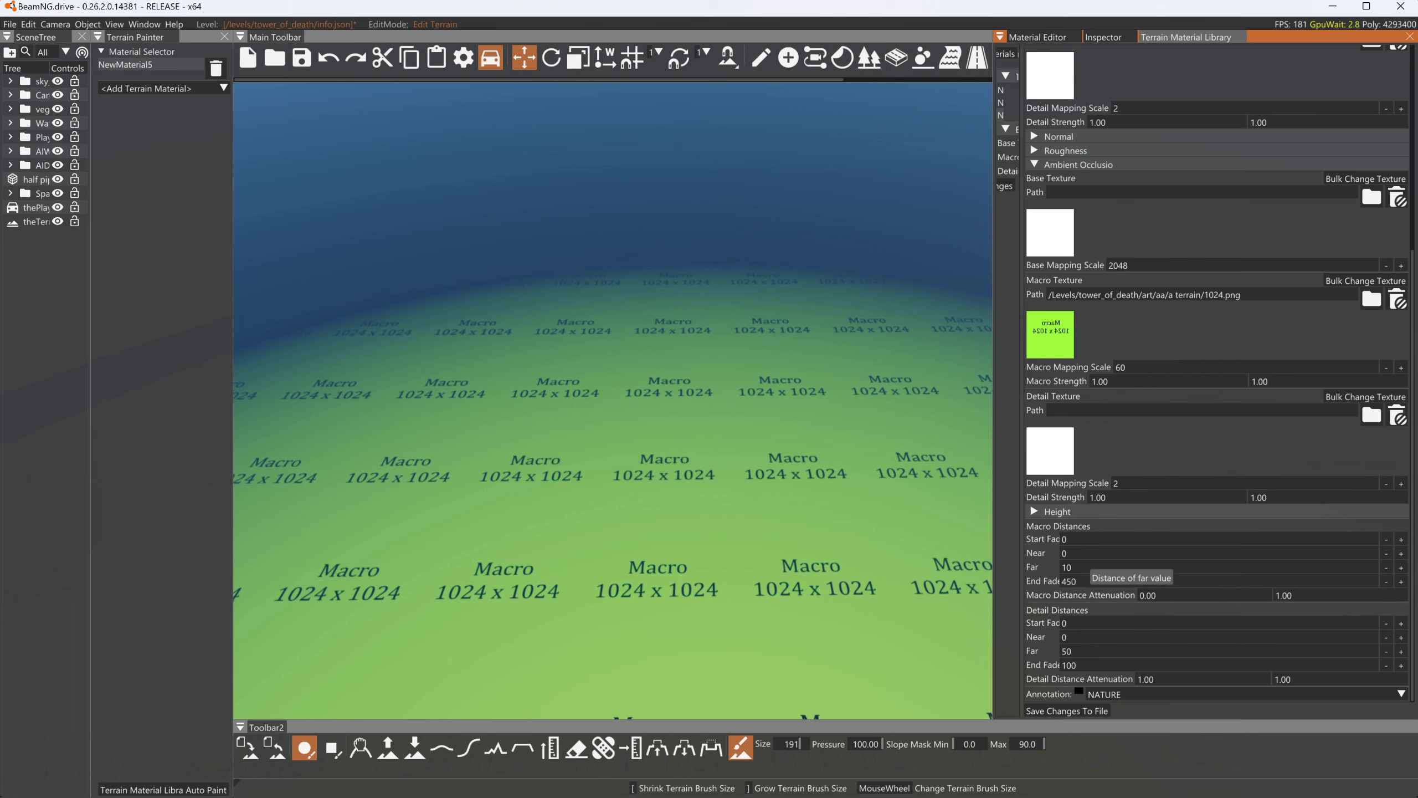
double_click(1080, 566)
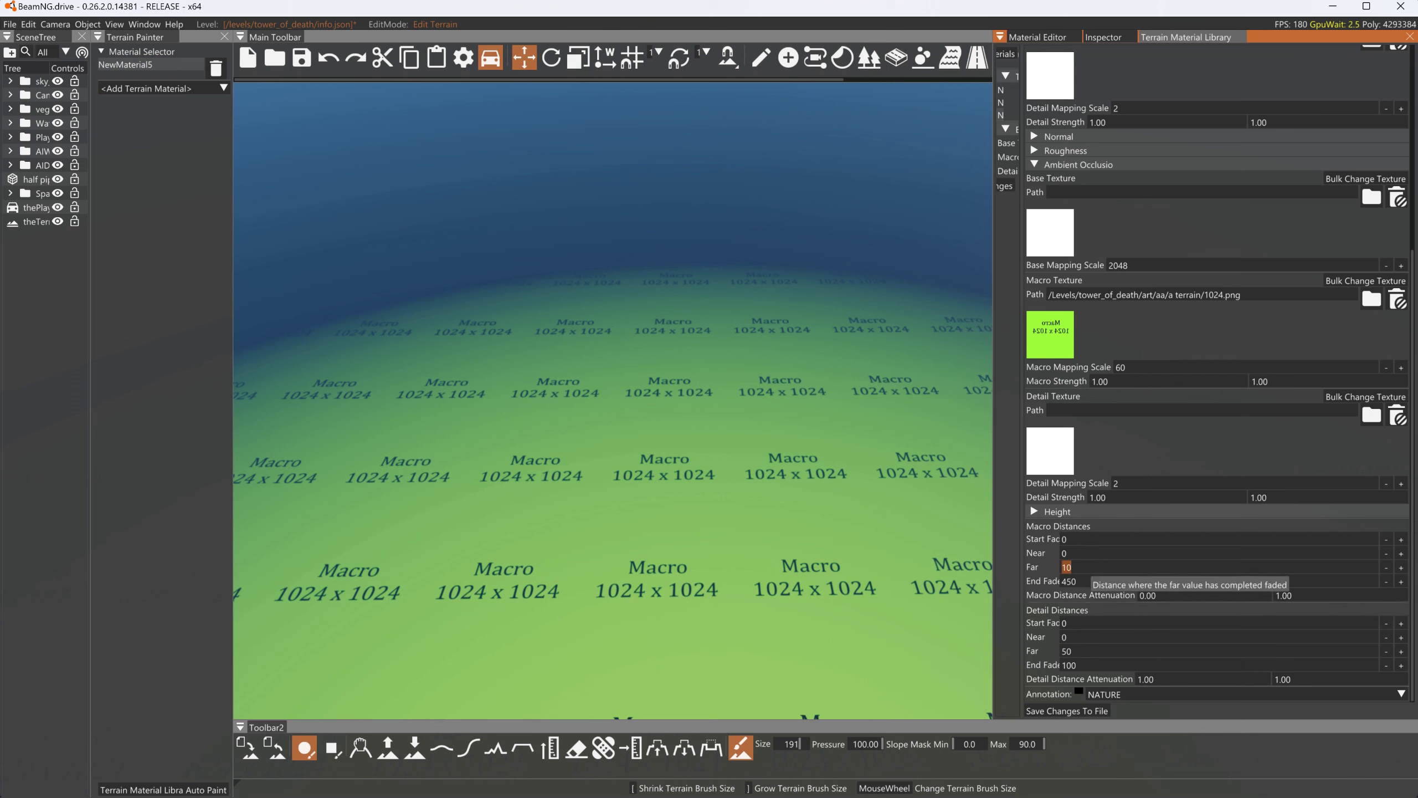
type("250")
left_click(1073, 710)
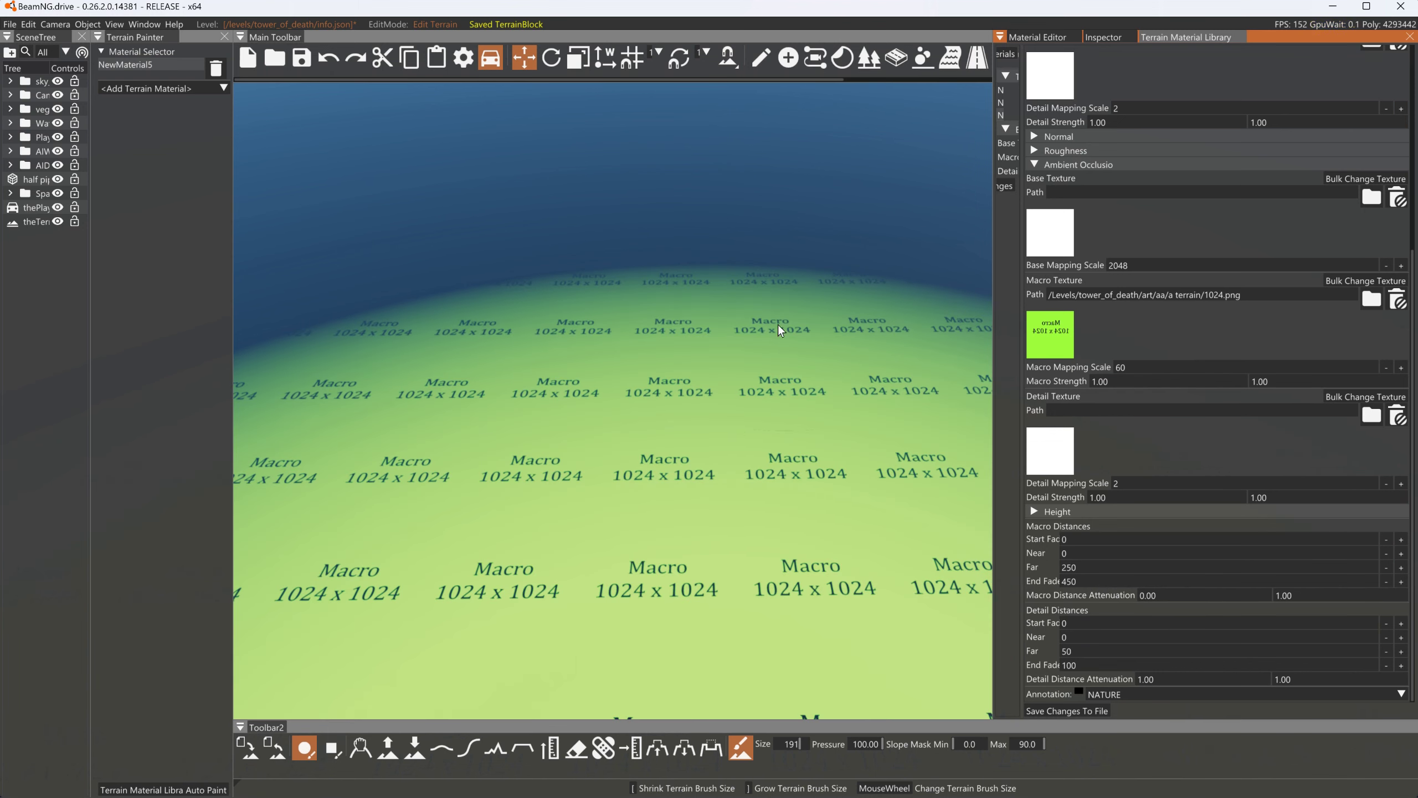
Set the Macro Mapping Scale of NewMaterial5 to 1024 and save the changes to file
scroll(1031, 561, "up", 3)
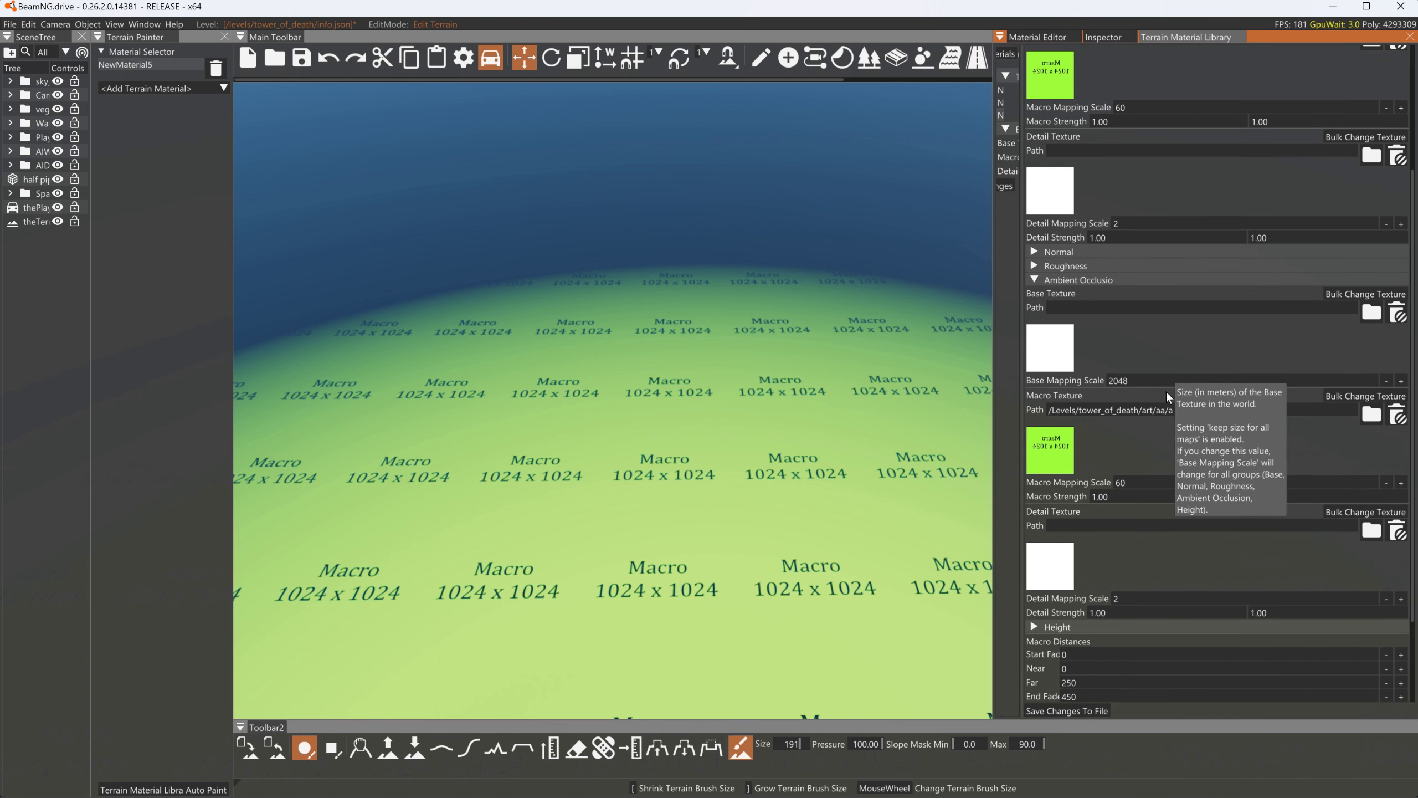
left_click_drag(1149, 480, 1082, 481)
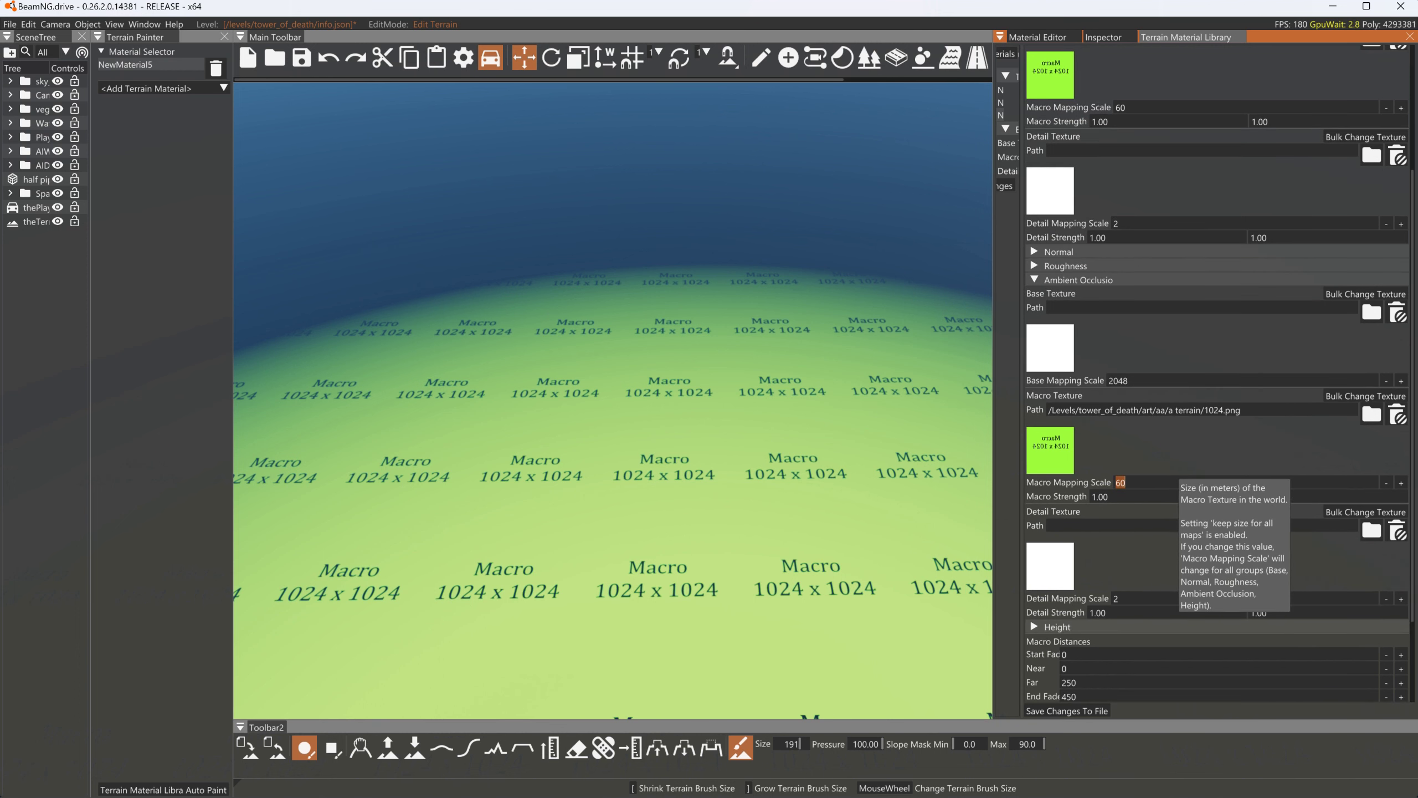
type("1024")
left_click(1080, 711)
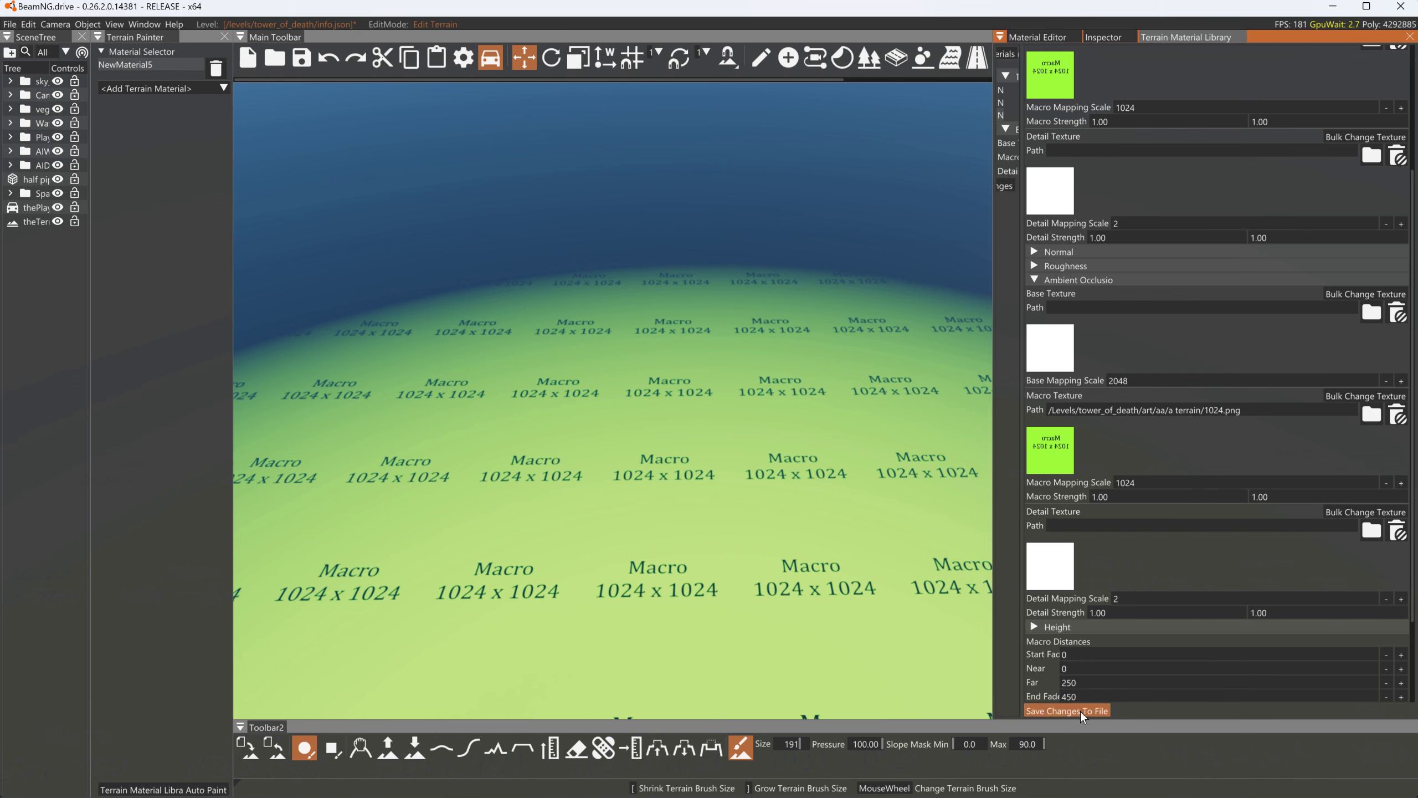
Try Macro Mapping Scale values of 512 and 128, saving the changes to file after each
left_click(1150, 481)
type("512")
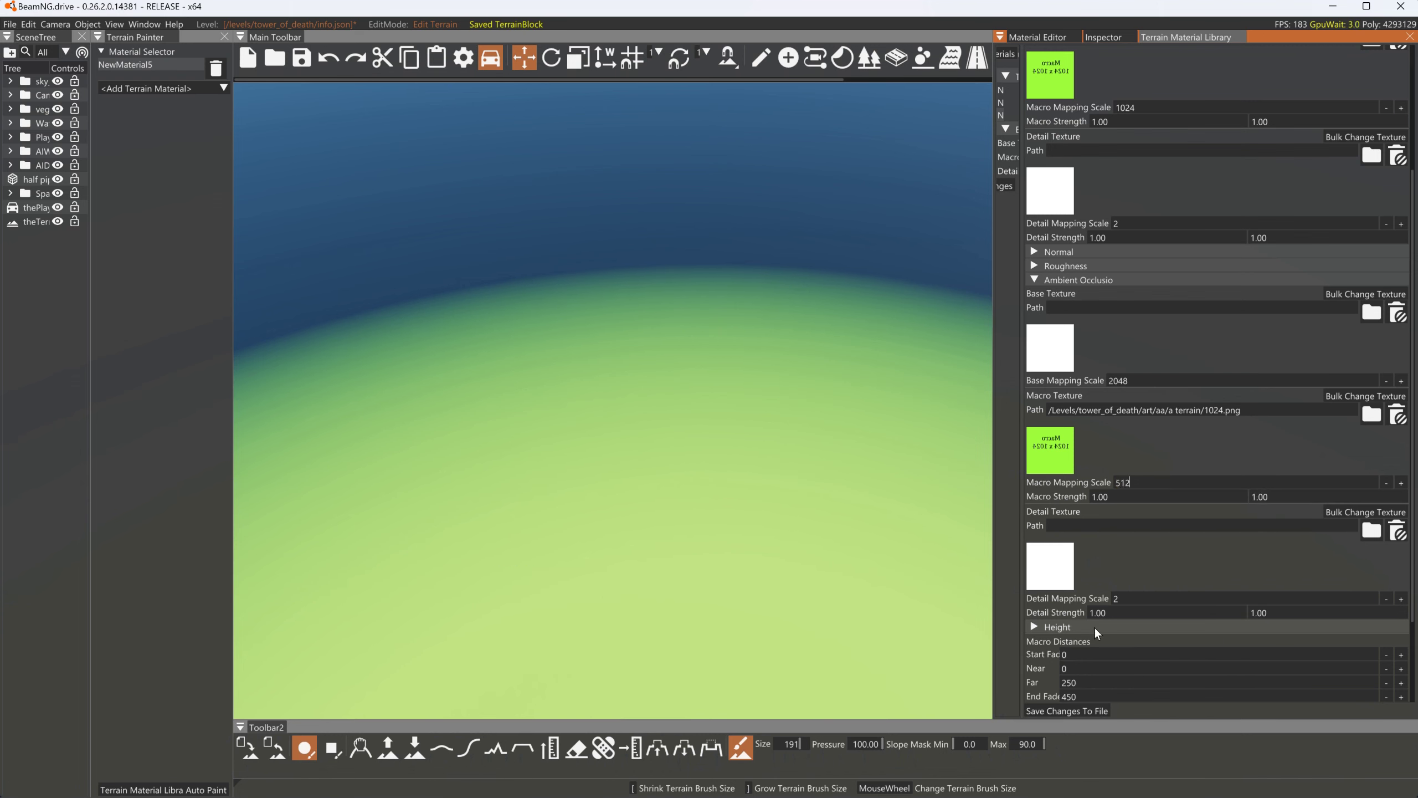
left_click(1080, 711)
left_click(1134, 482)
type("128")
left_click(1080, 711)
Set the Macro Mapping Scale to 8, save the changes to file, and check the texture tiling on the terrain up close
left_click(1133, 482)
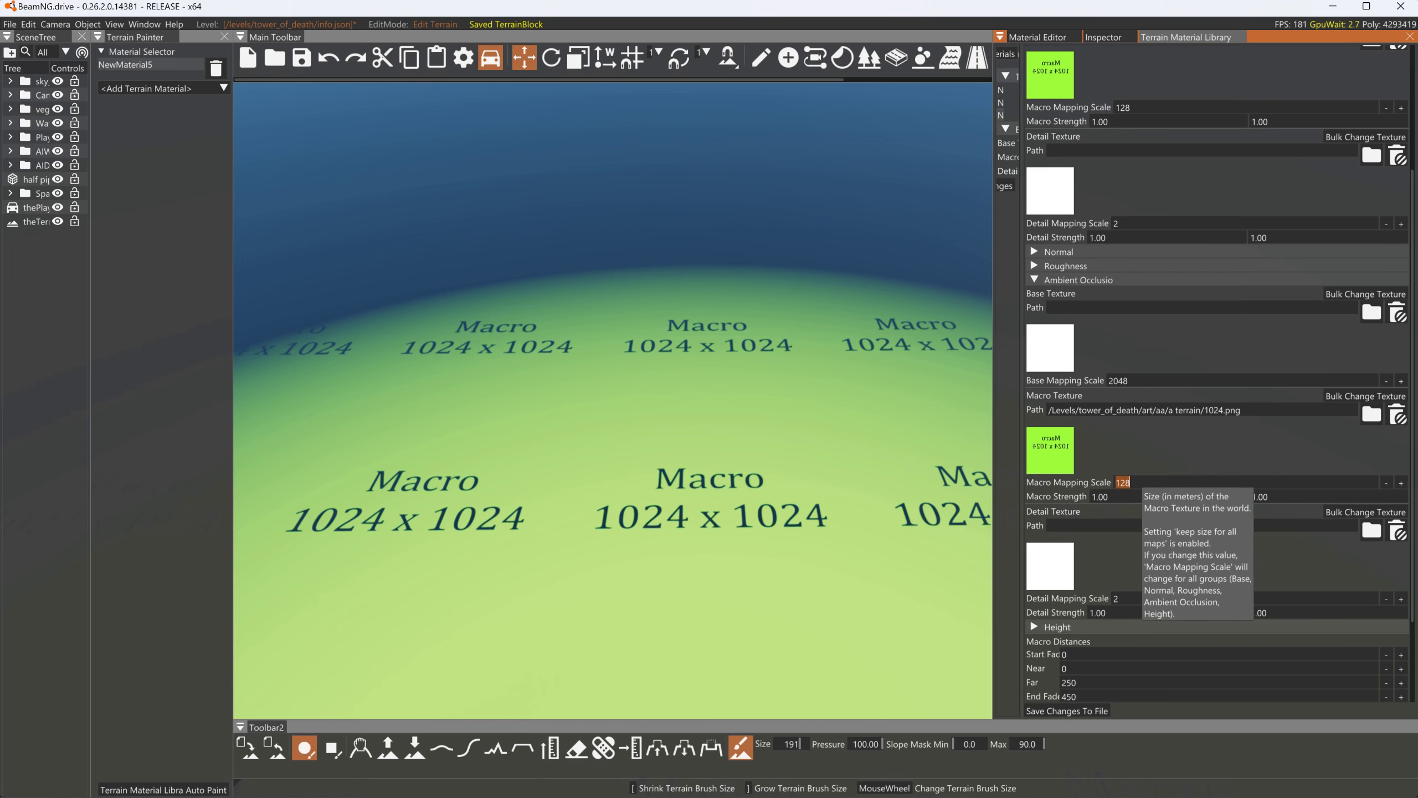
type("8")
left_click(1093, 711)
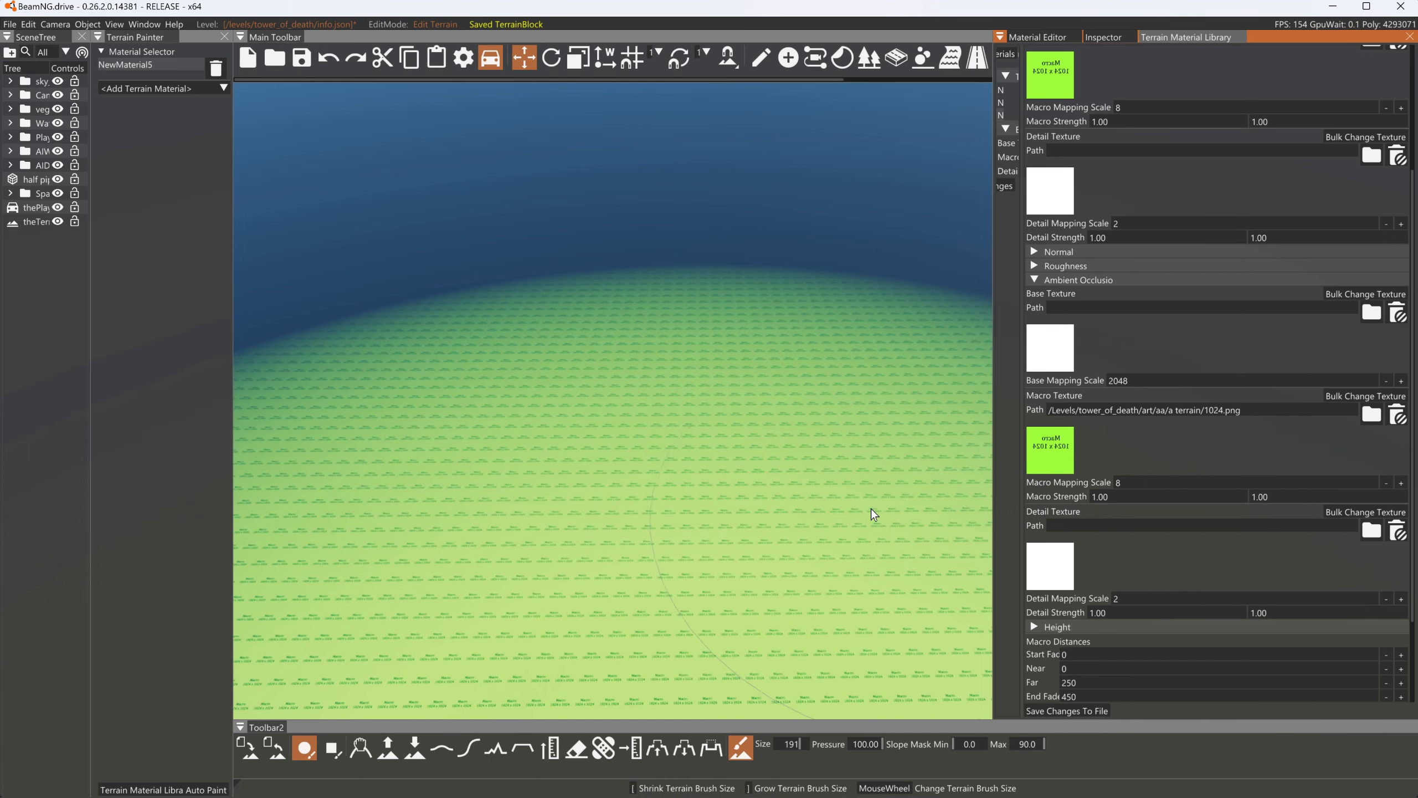
key("w")
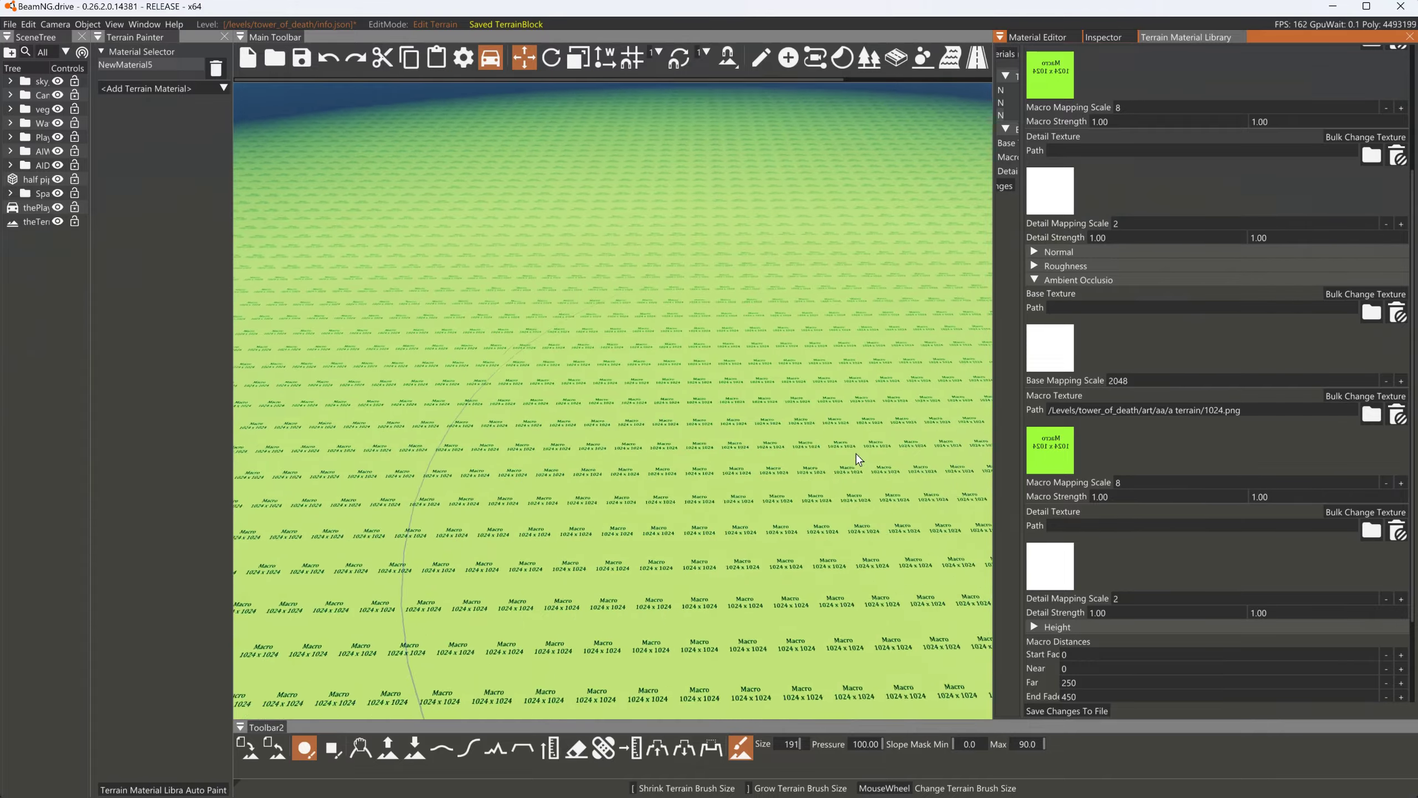
key("w")
right_click_drag(856, 446, 1108, 380)
Remove the macro textures from the Base Color and Ambient Occlusion groups of NewMaterial5
scroll(1098, 186, "up", 3)
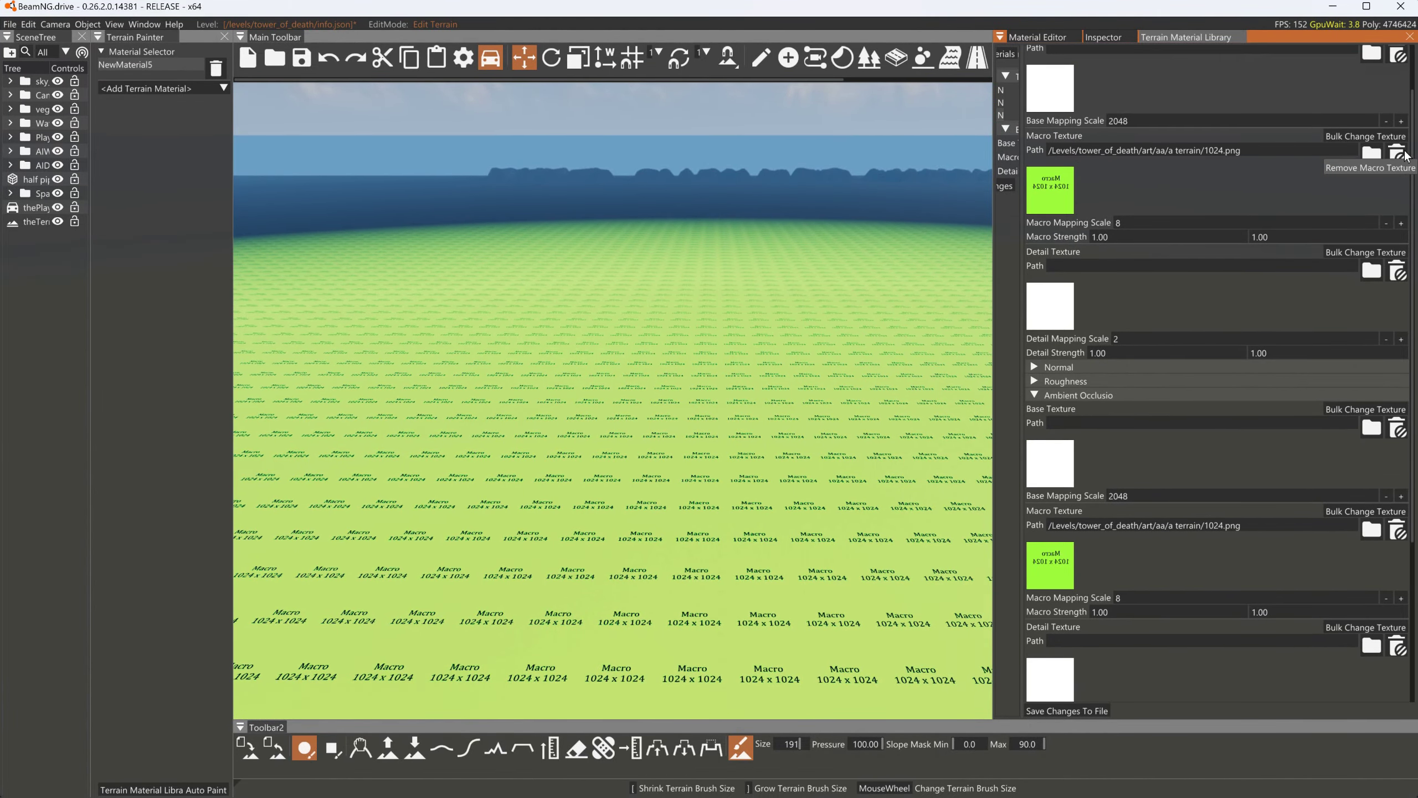
left_click(1404, 151)
left_click(1397, 529)
Assign 1024_d.png as the detail texture of both the Base Color and Ambient Occlusion groups
left_click(1370, 270)
left_click_drag(995, 464, 941, 474)
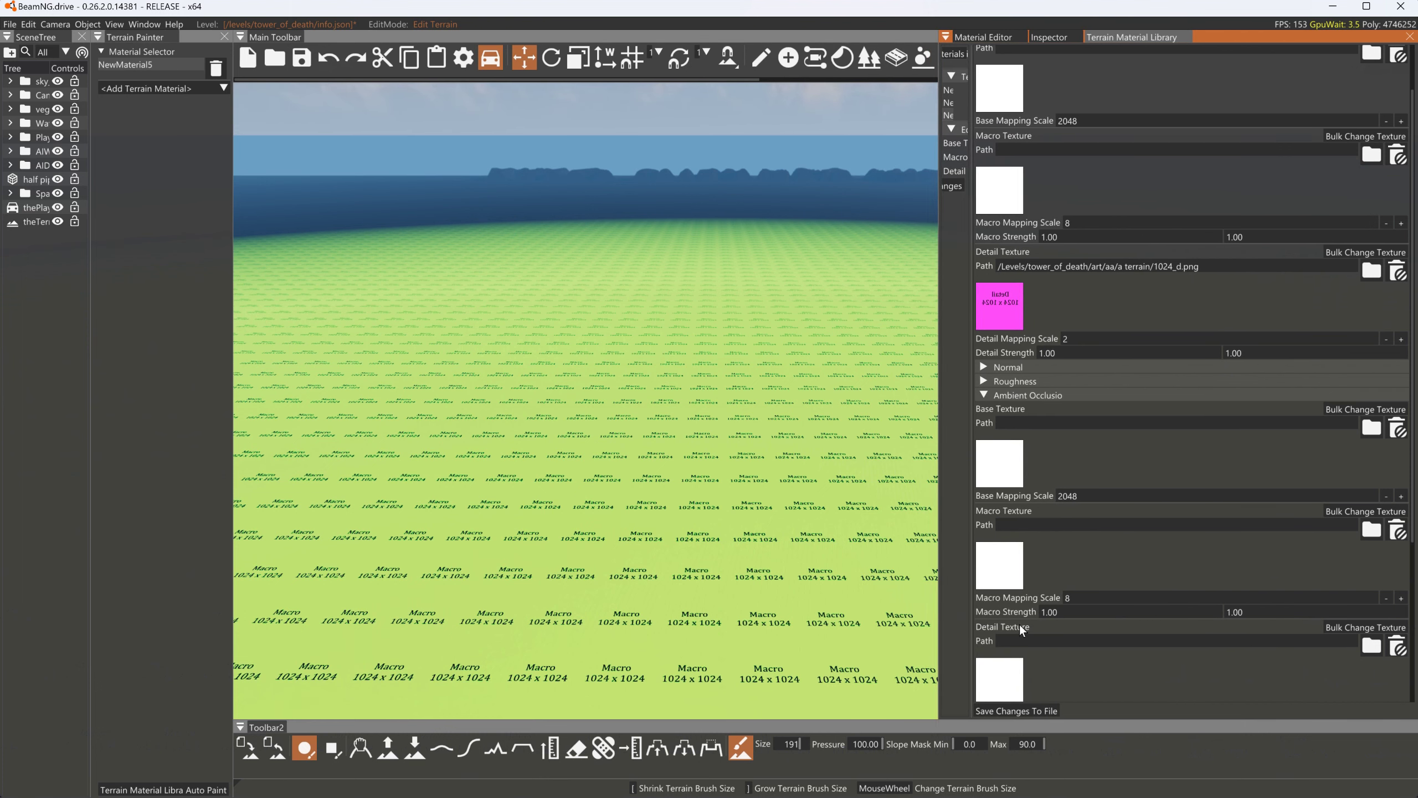
left_click(1002, 676)
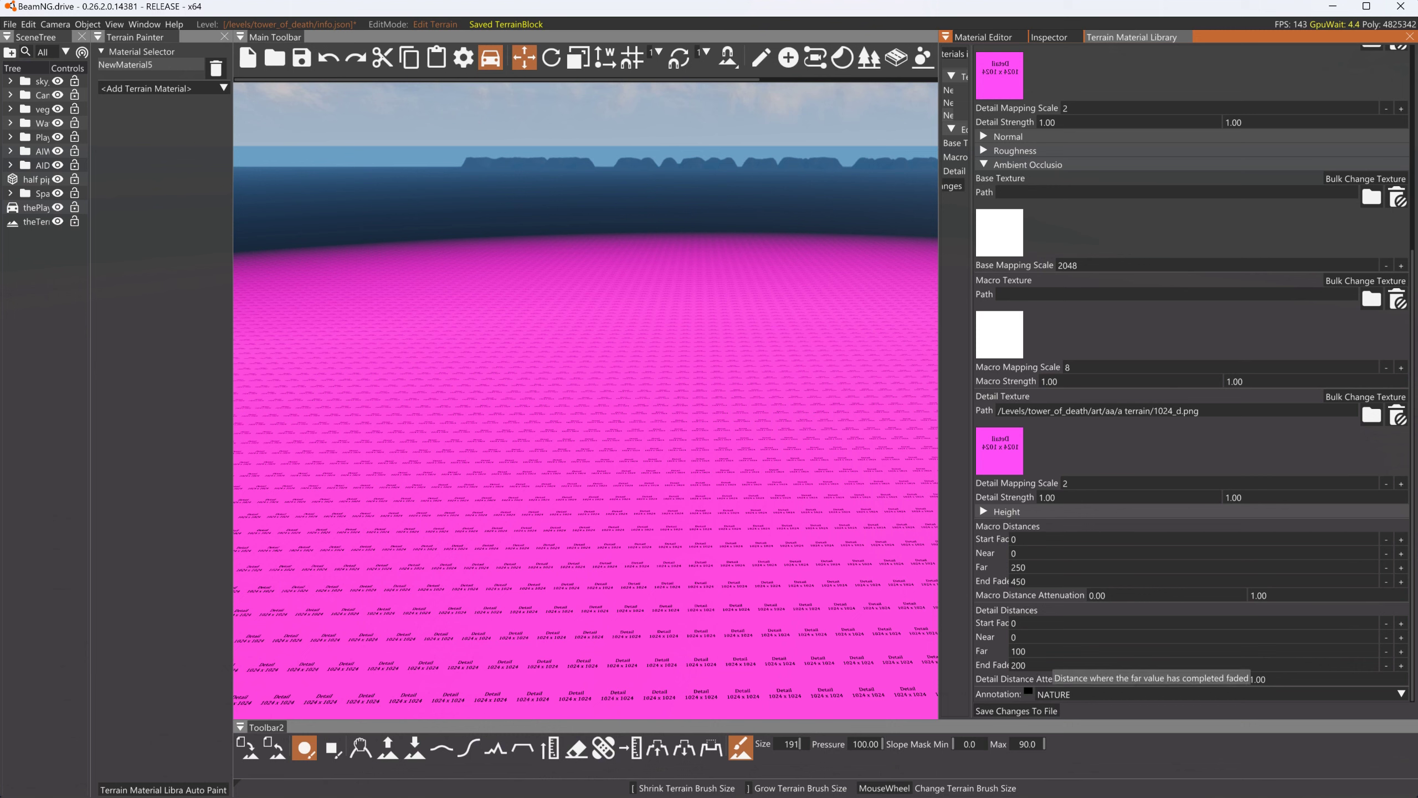
Set the Far value of the Detail Distances to 0, save the changes to file, and reopen that value for editing
double_click(1036, 651)
type("0")
left_click(1022, 710)
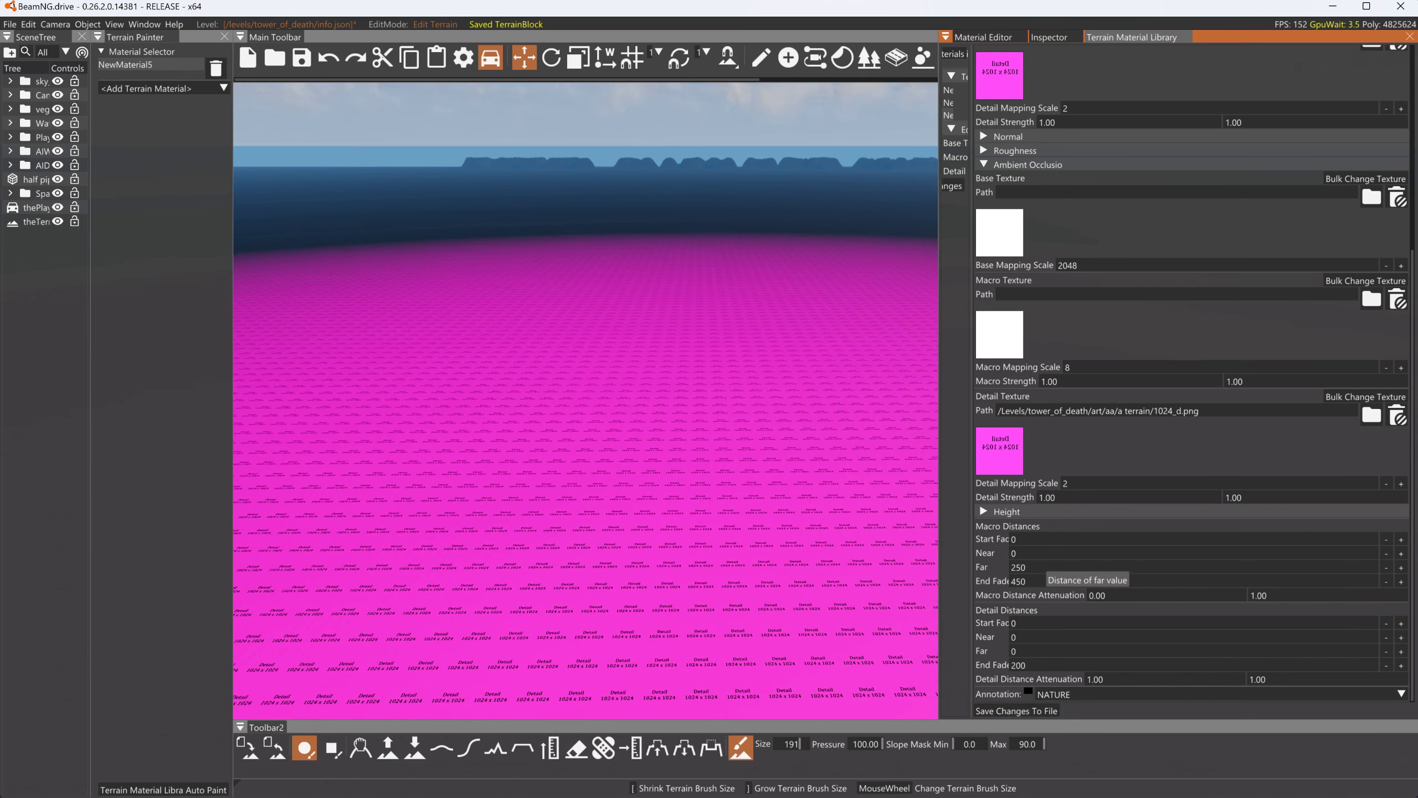
double_click(1020, 648)
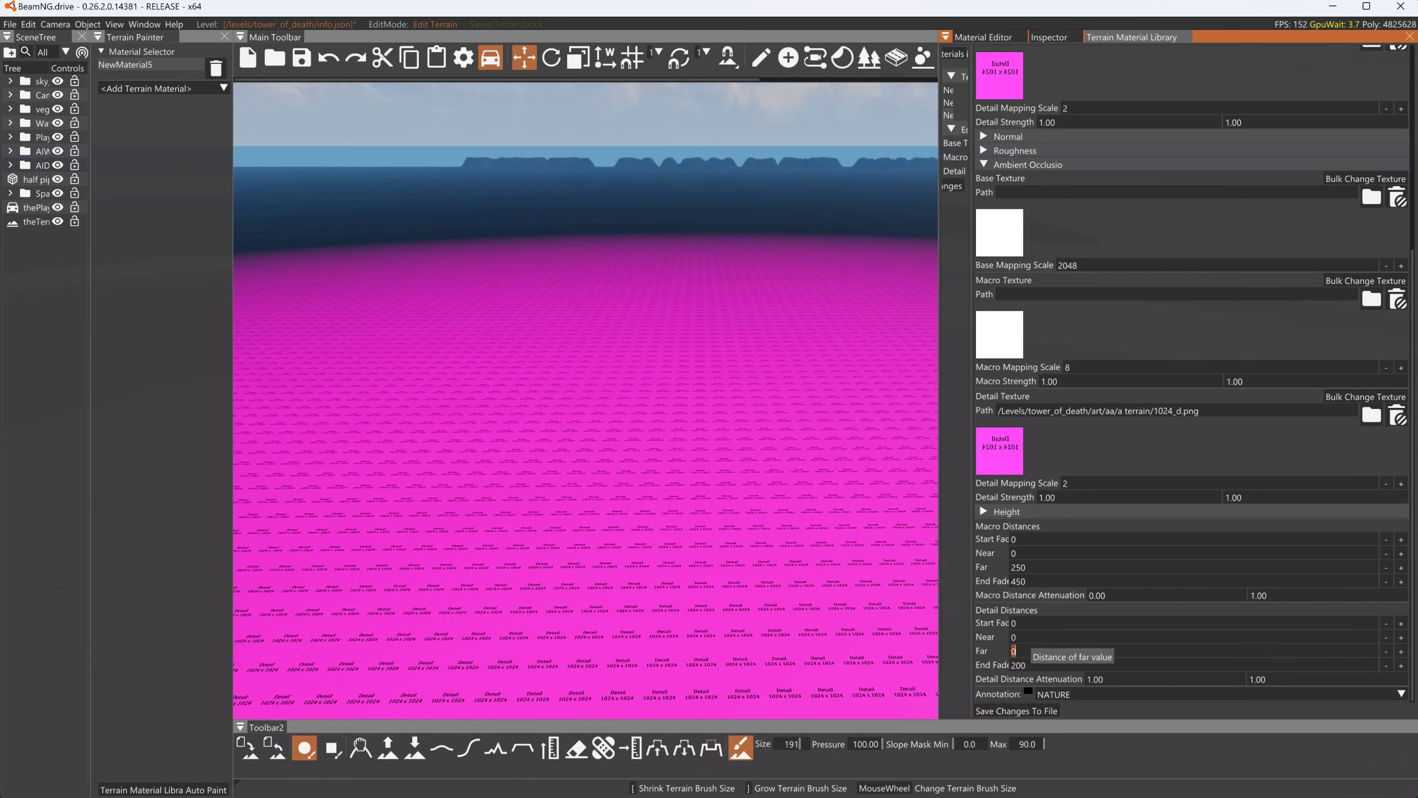
Assign 2048.png as the base texture of the Base Color and Ambient Occlusion groups and save the changes to file
left_click(1370, 197)
left_click(1015, 710)
scroll(1189, 391, "up", 6)
Assign 1024.png from Levels/tower_of_death/art/aa/a terrain as the macro texture of the Base Color group
left_click(1370, 217)
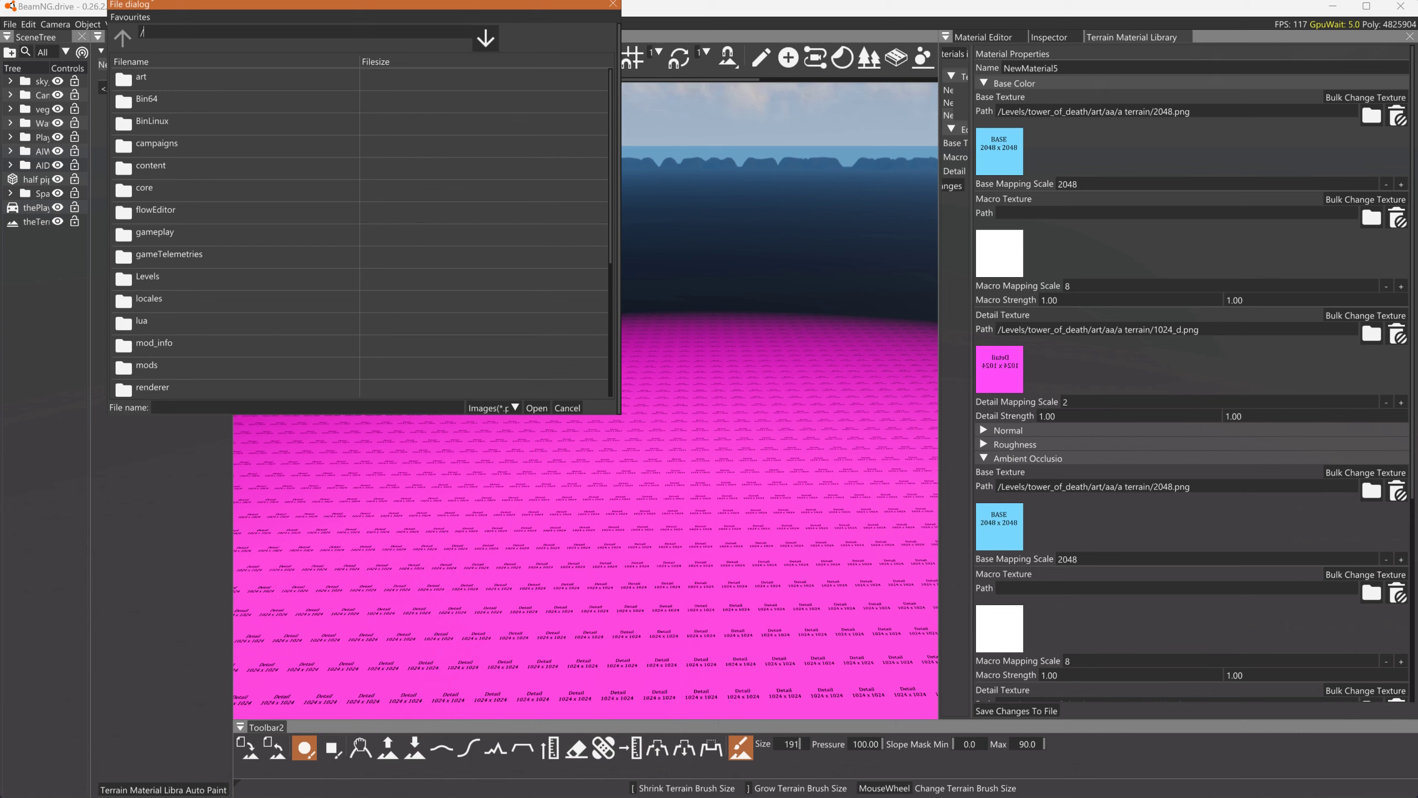
type("Levels/tower_of_death/art/aa/a terrain/")
key("Return")
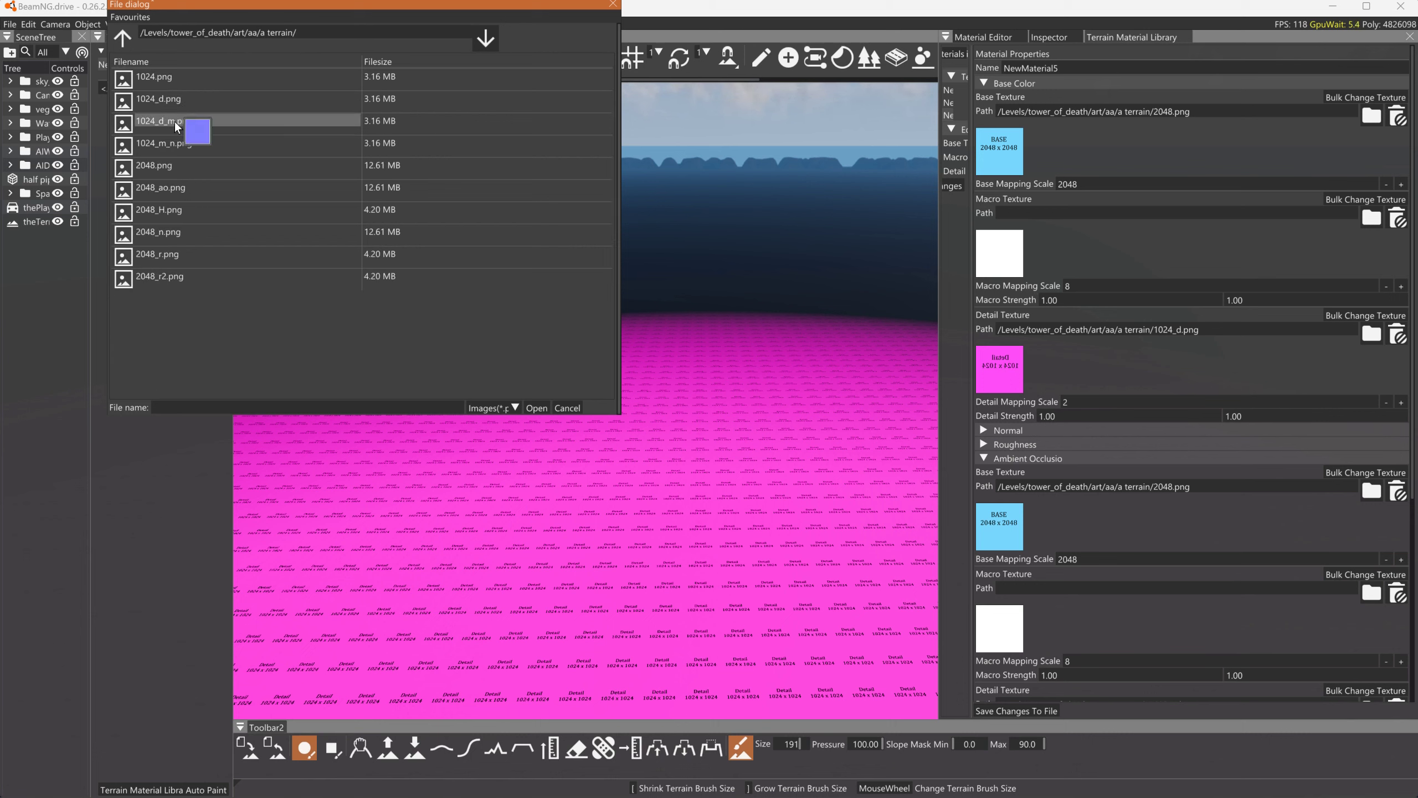
left_click(154, 75)
left_click(536, 406)
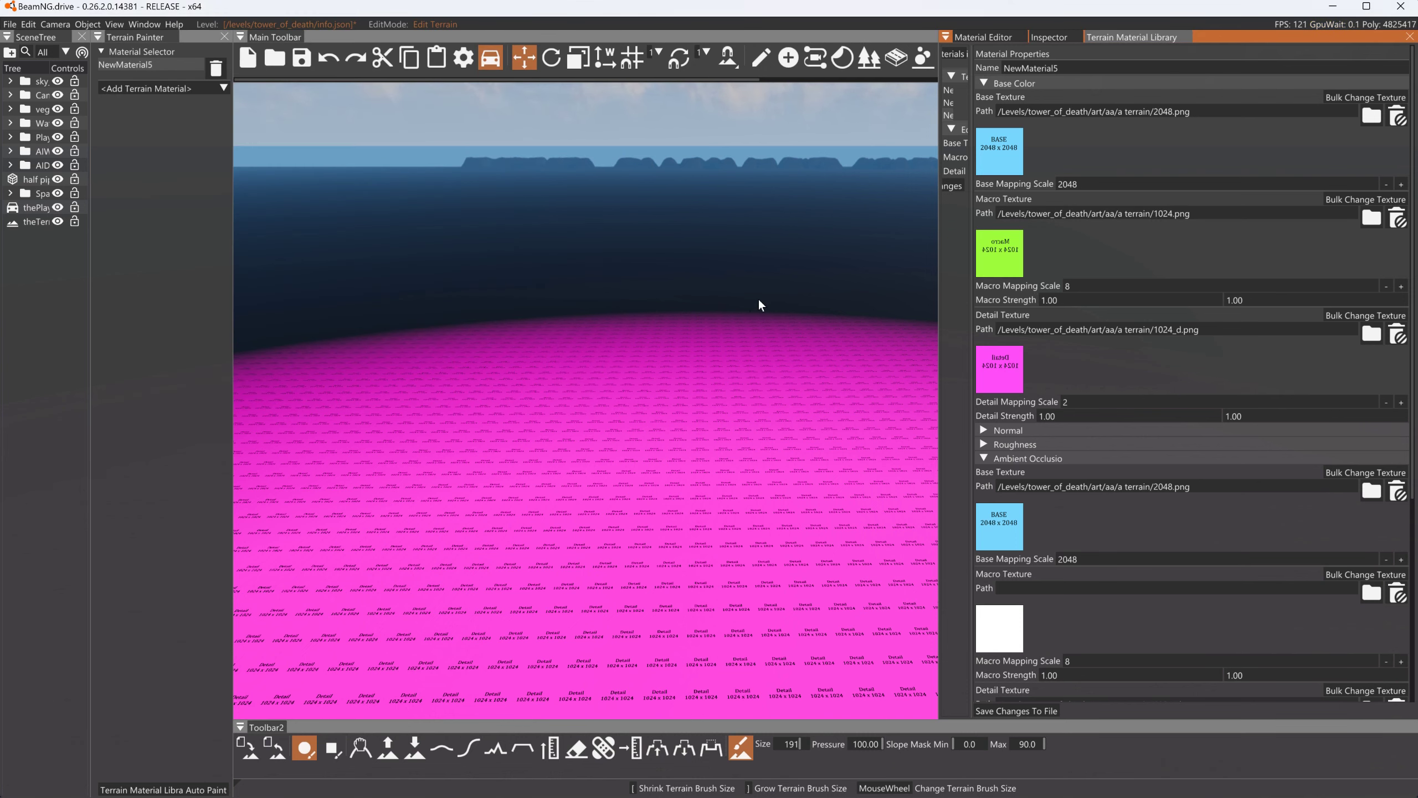
Assign 1024.png from the same terrain folder as the Ambient Occlusion macro texture and save the changes to file
left_click(999, 628)
left_click(188, 32)
type("Levels/tower_of_death/art/aa/a terrain/")
key("Return")
left_click(169, 77)
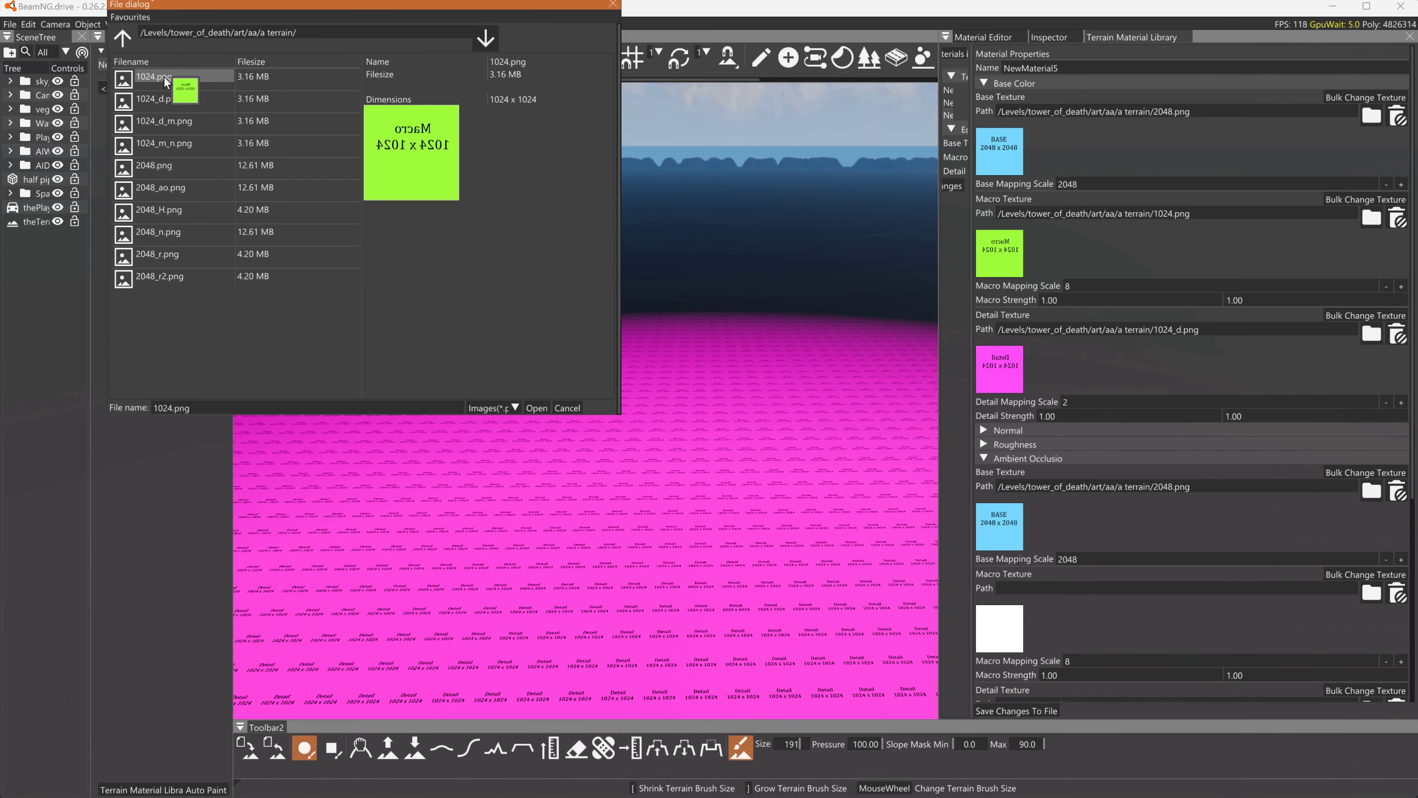
left_click(535, 408)
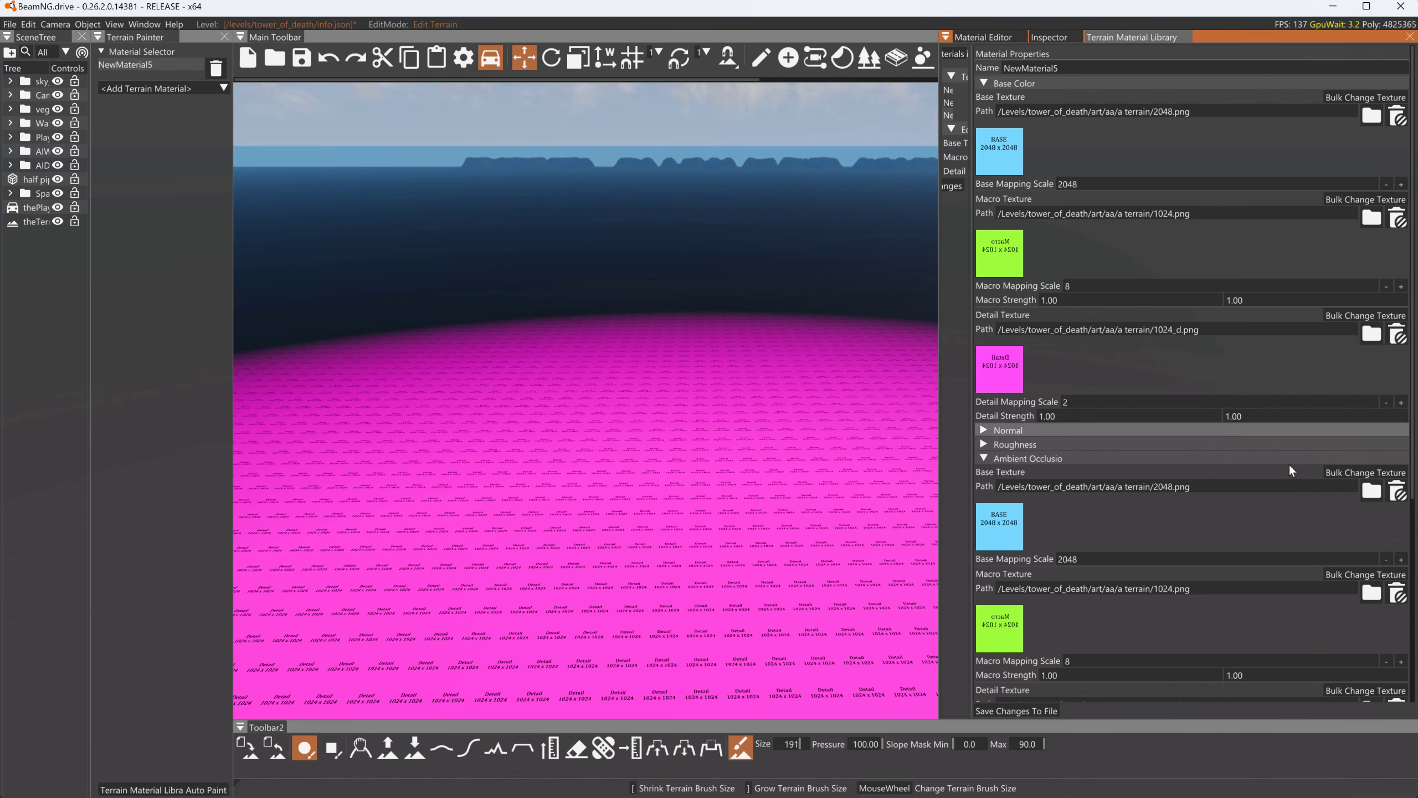
left_click(1041, 710)
Inspect from several distances and angles how the base, macro and detail textures blend across the terrain
right_click_drag(789, 396, 887, 523)
key("s")
key("a")
right_click_drag(715, 477, 692, 391)
key("w")
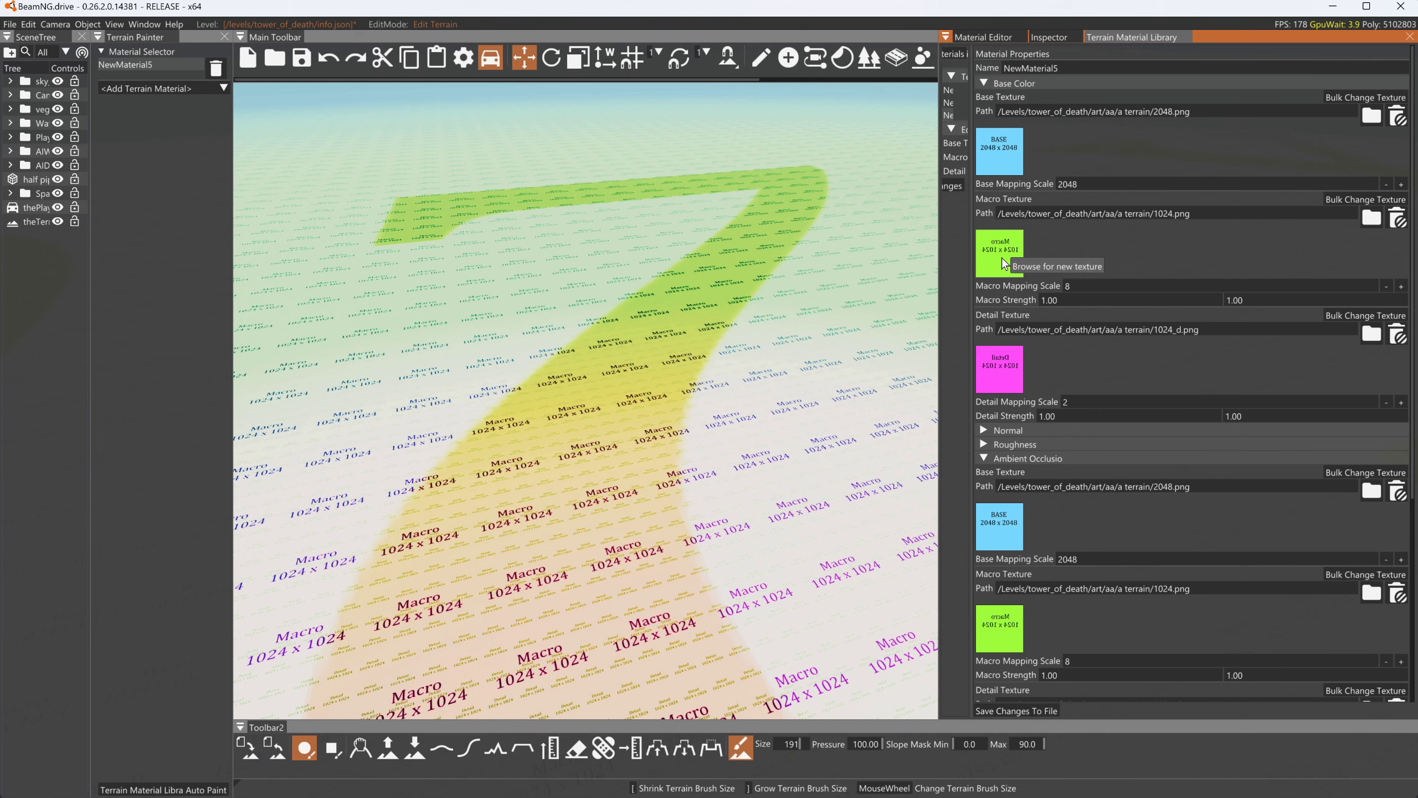
right_click_drag(901, 260, 841, 261)
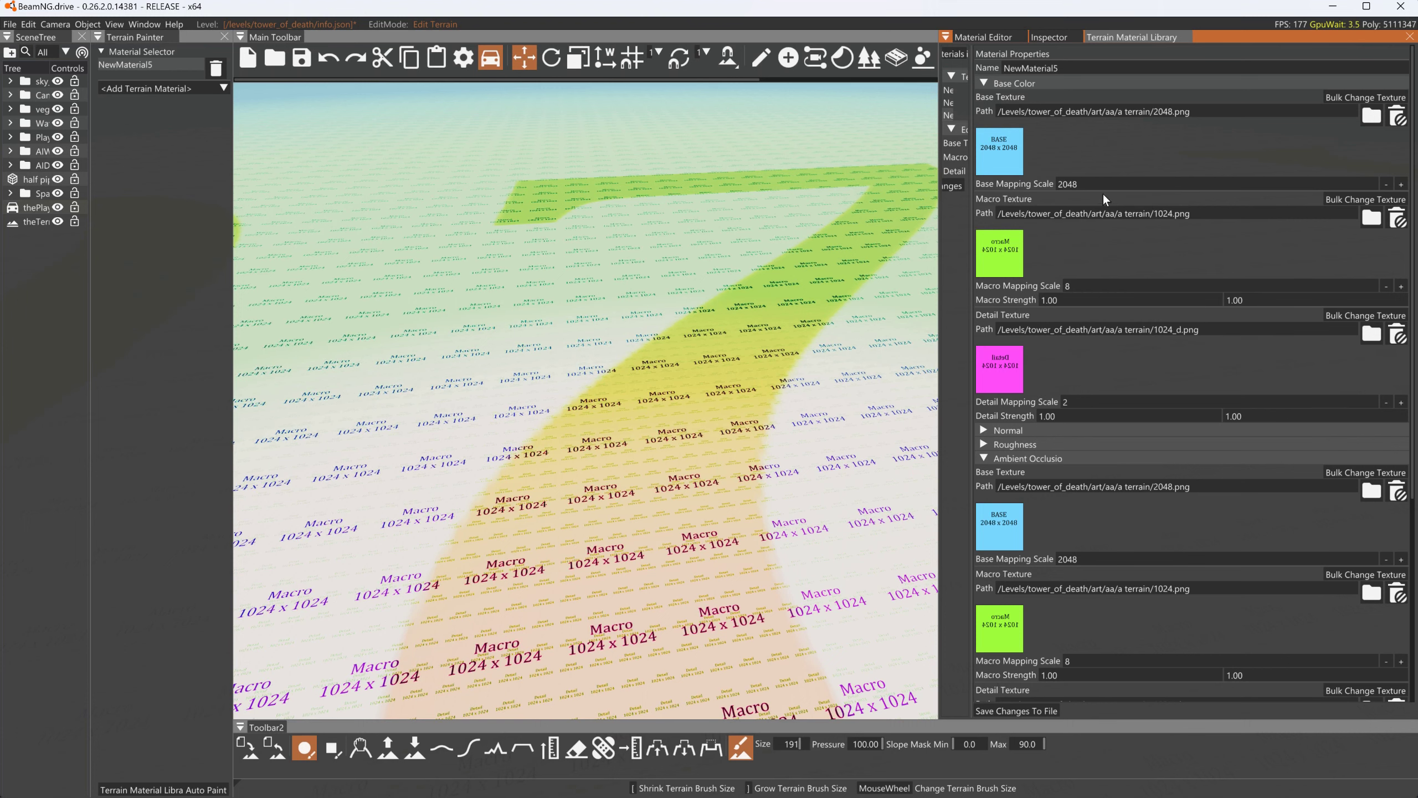
right_click_drag(585, 391, 585, 425)
key("w")
Set both Macro Strength values of the Base Color group to 0 and save the changes to file
left_click(1050, 300)
type("0")
key("Tab")
type("0")
left_click(1034, 710)
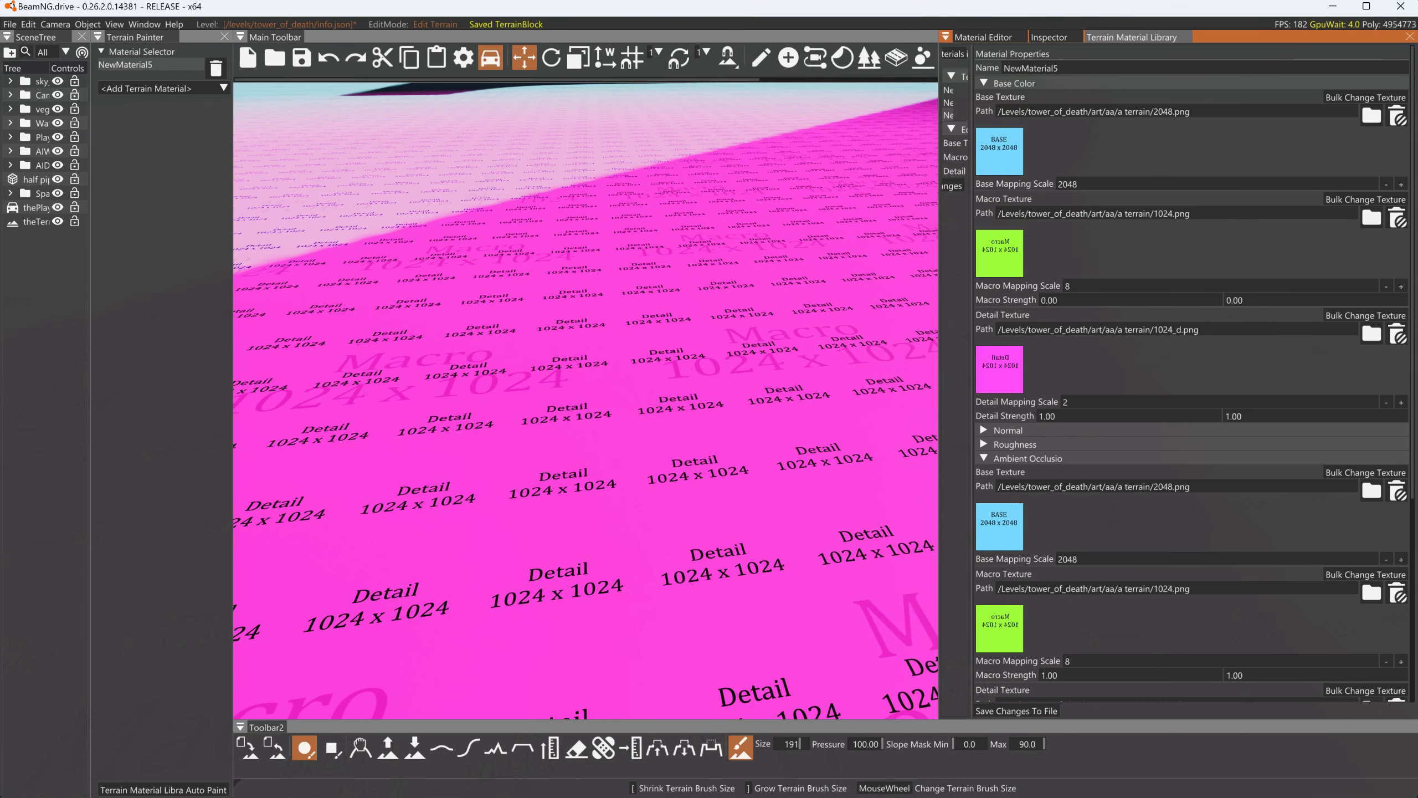
Set both Detail Strength values of the Base Color group to 0, save the changes to file, and check the terrain
left_click(1073, 415)
type("0")
key("Return")
left_click(1031, 707)
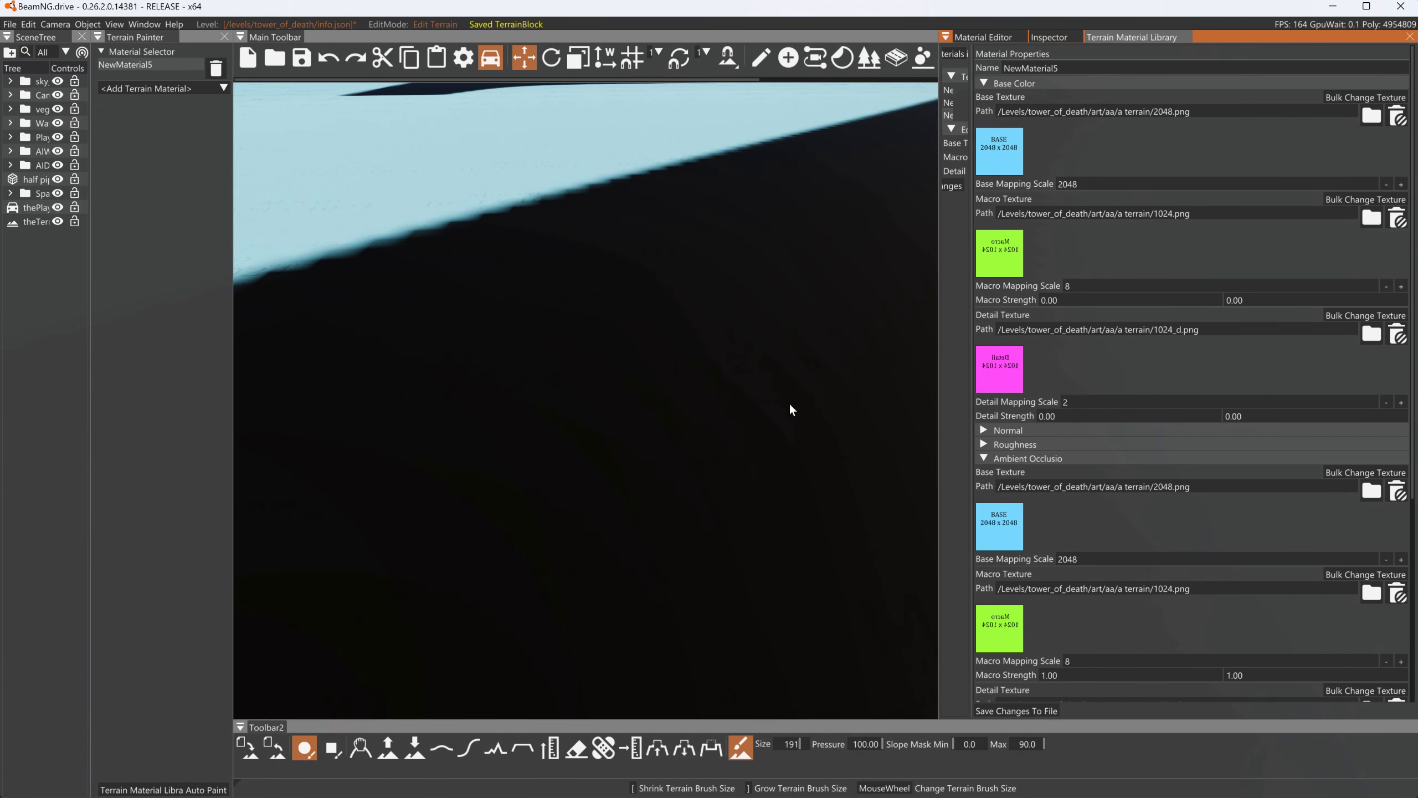
right_click_drag(789, 401, 828, 330)
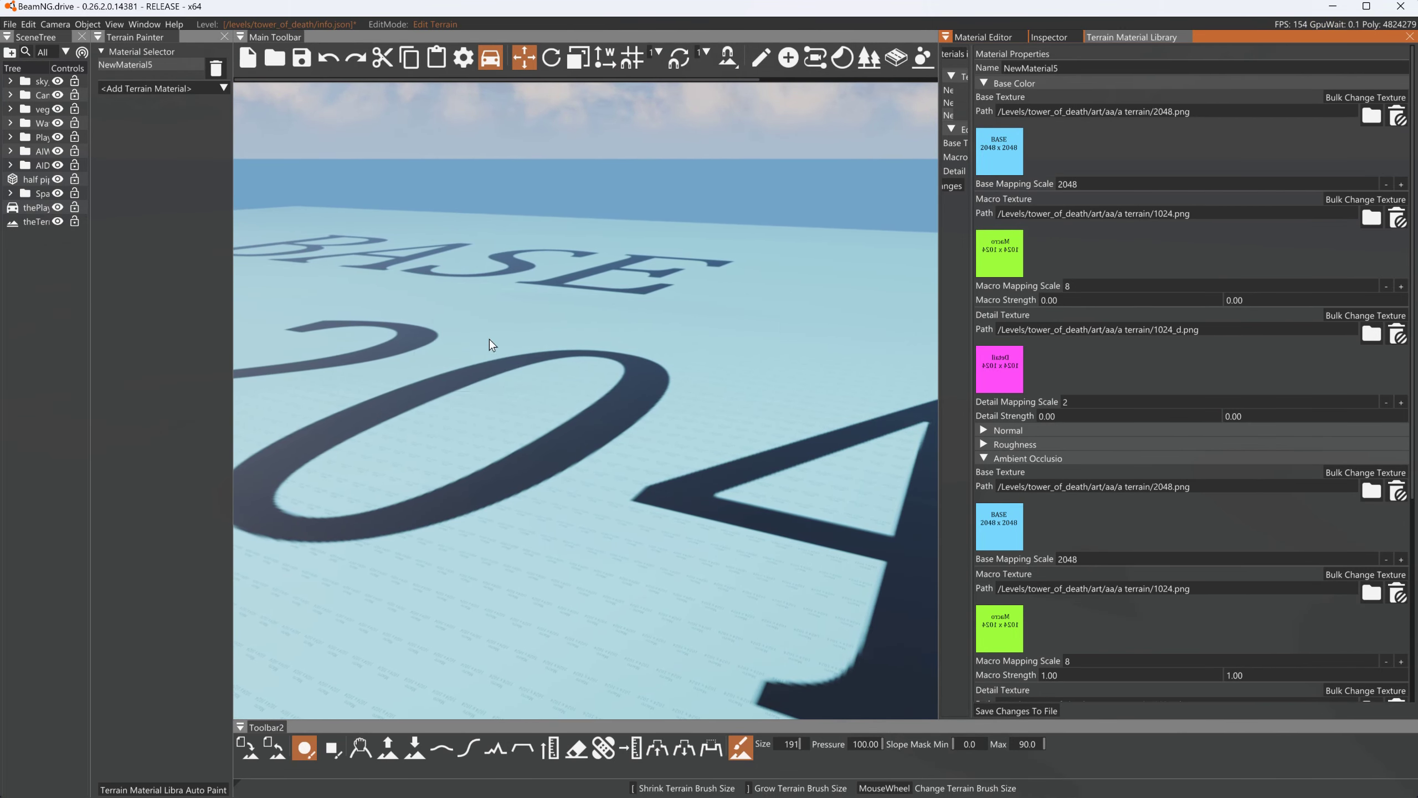
Try 0.1 and 0.2 as the first Macro Strength value of the Base Color group, saving the changes to file each time
left_click(1049, 300)
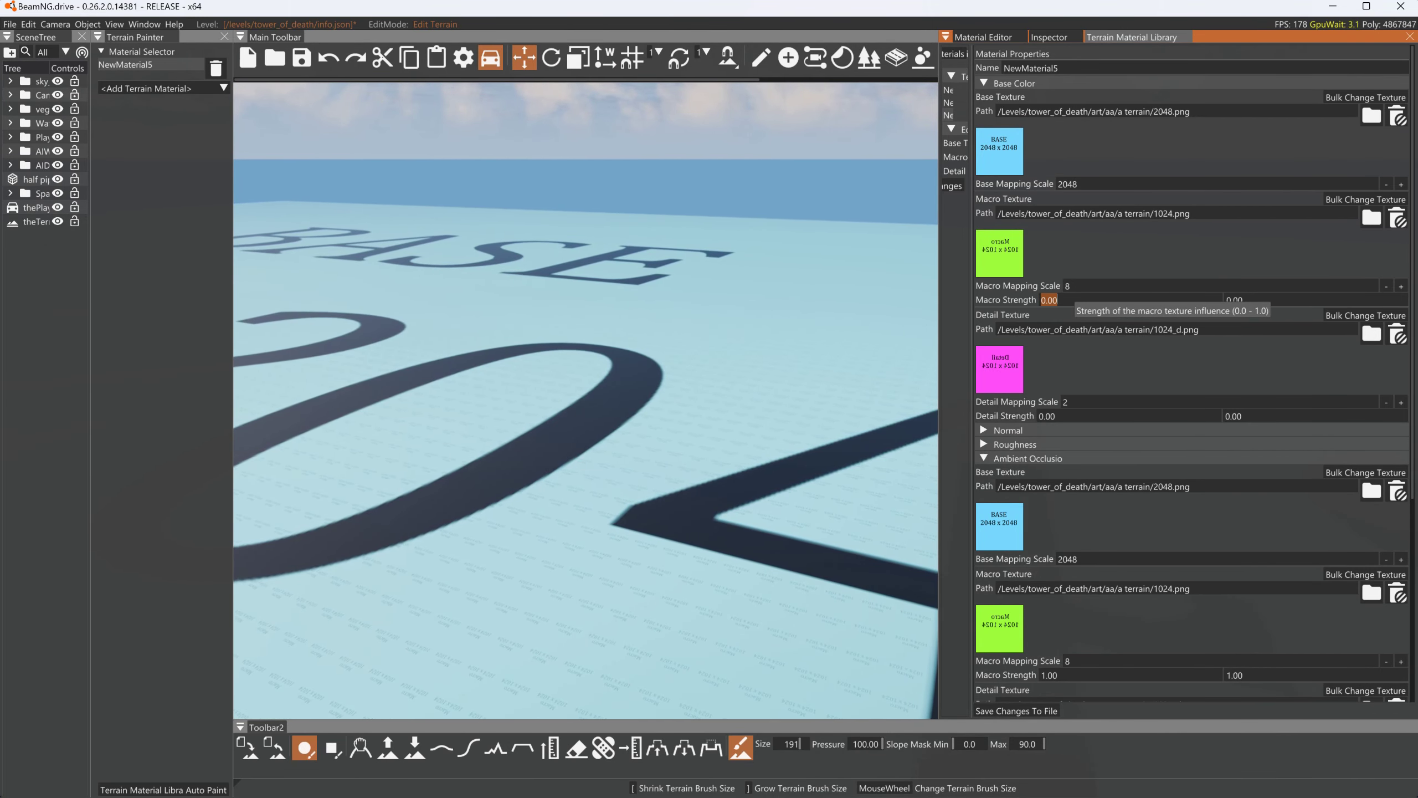
type("0.1")
key("Return")
left_click(999, 710)
left_click(1079, 302)
type(".2")
left_click(1009, 711)
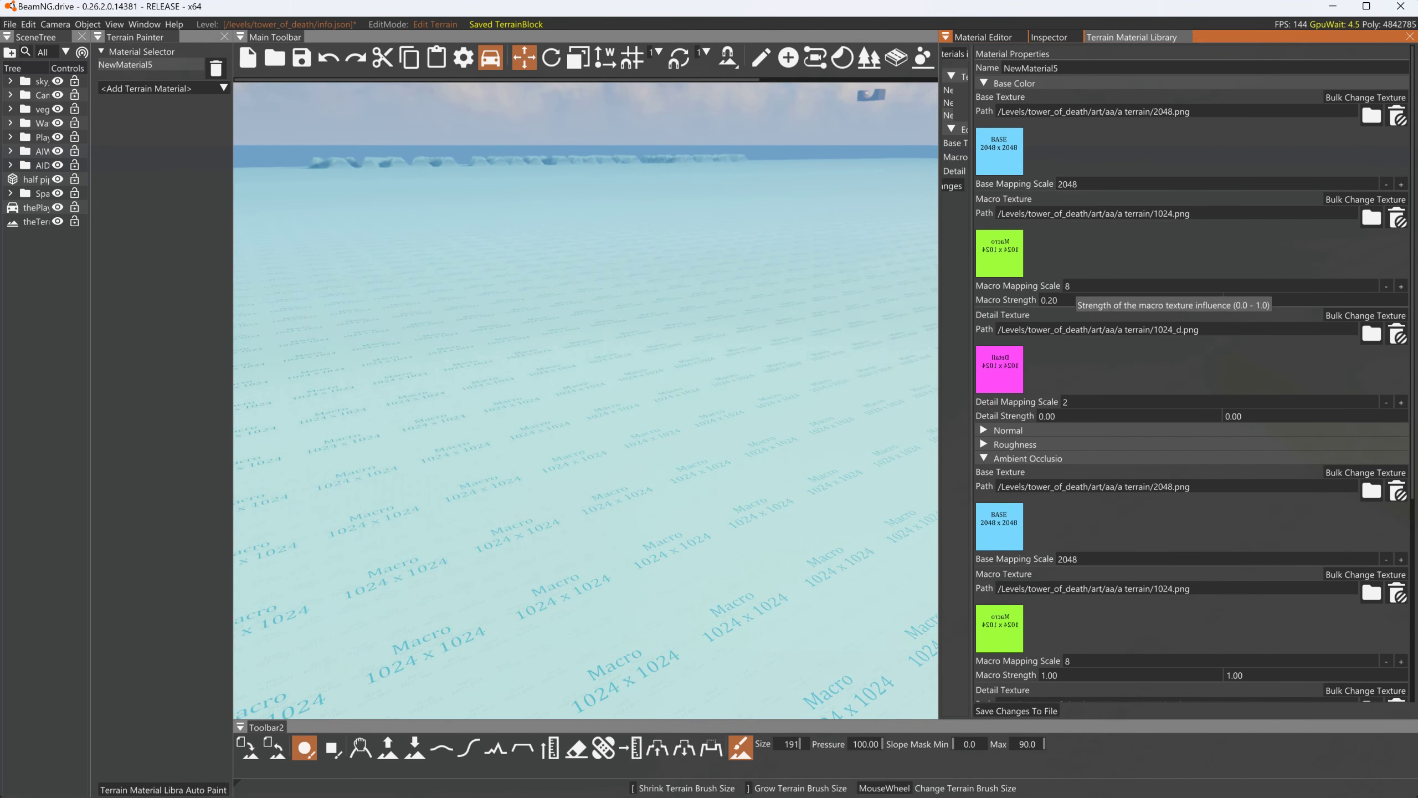
Compare first Macro Strength values of 1 and 2 in the Base Color group by applying them to the terrain
left_click(1066, 300)
type("1")
left_click(1029, 707)
left_click(1094, 300)
type("2.")
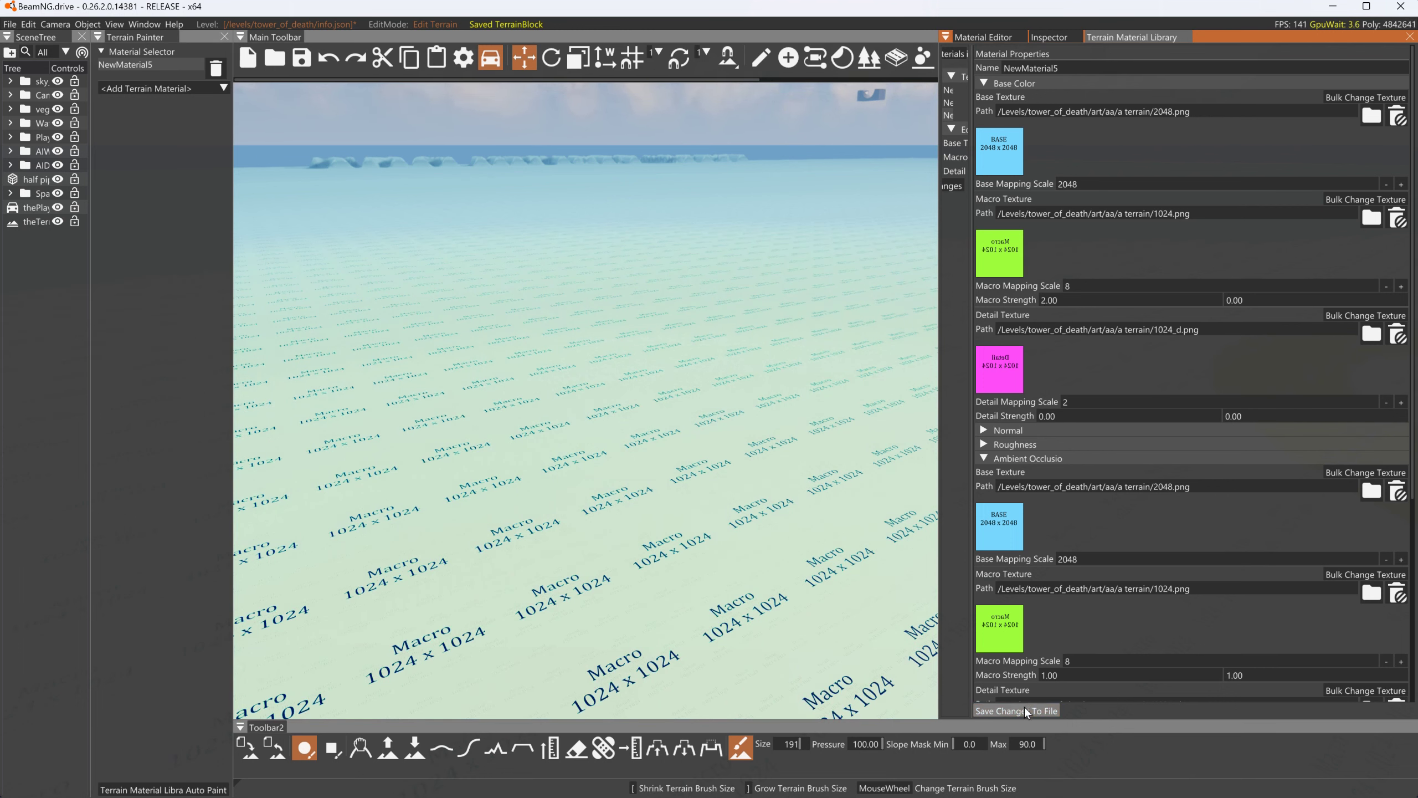
Set the first Macro Strength value of the Base Color group to 1, save the changes to file, and check the terrain
left_click(1066, 298)
type("1")
left_click(1043, 713)
right_click_drag(523, 257, 457, 241)
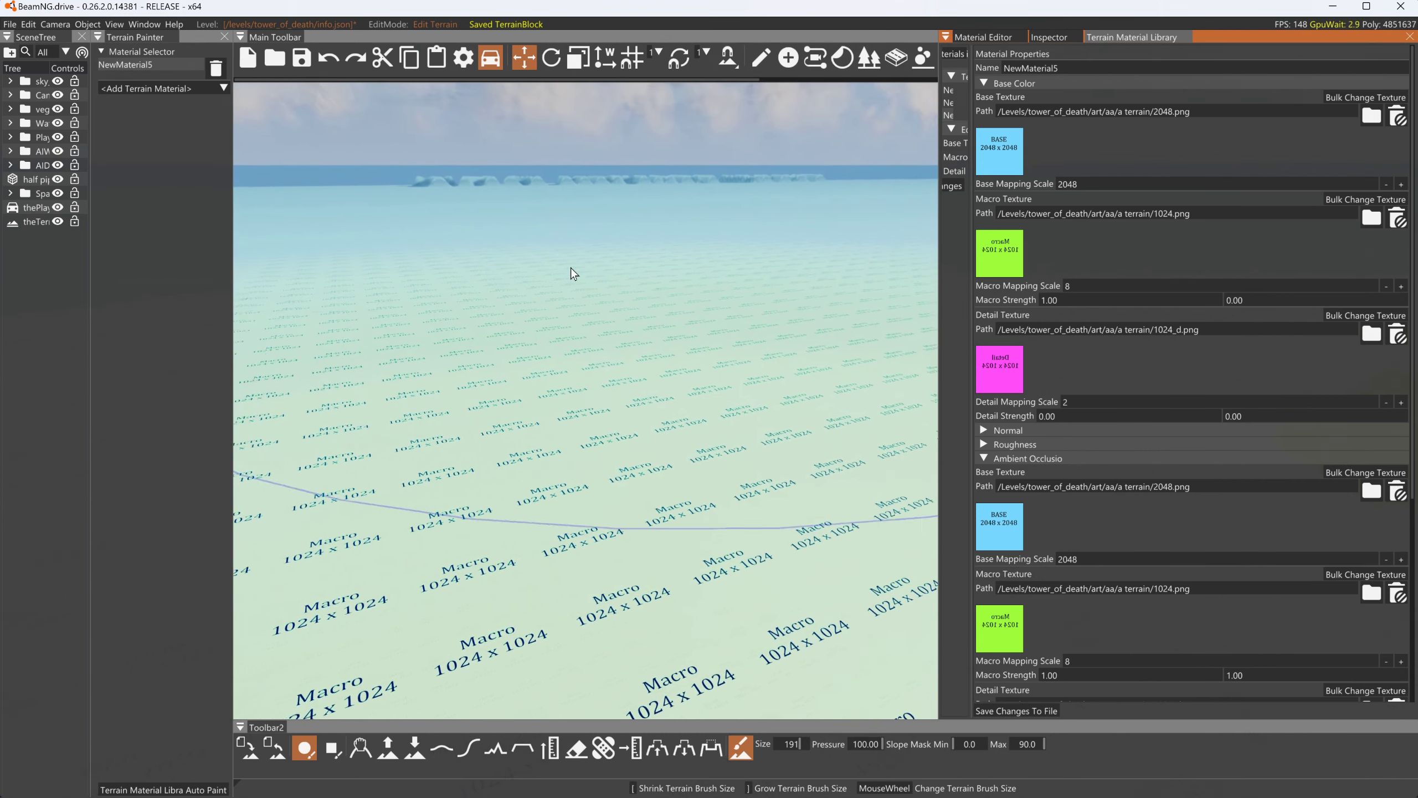
right_click_drag(643, 245, 715, 287)
Try 0.1 and 0.5 as the second Macro Strength value of the Base Color group, saving the changes to file each time
left_click(1245, 302)
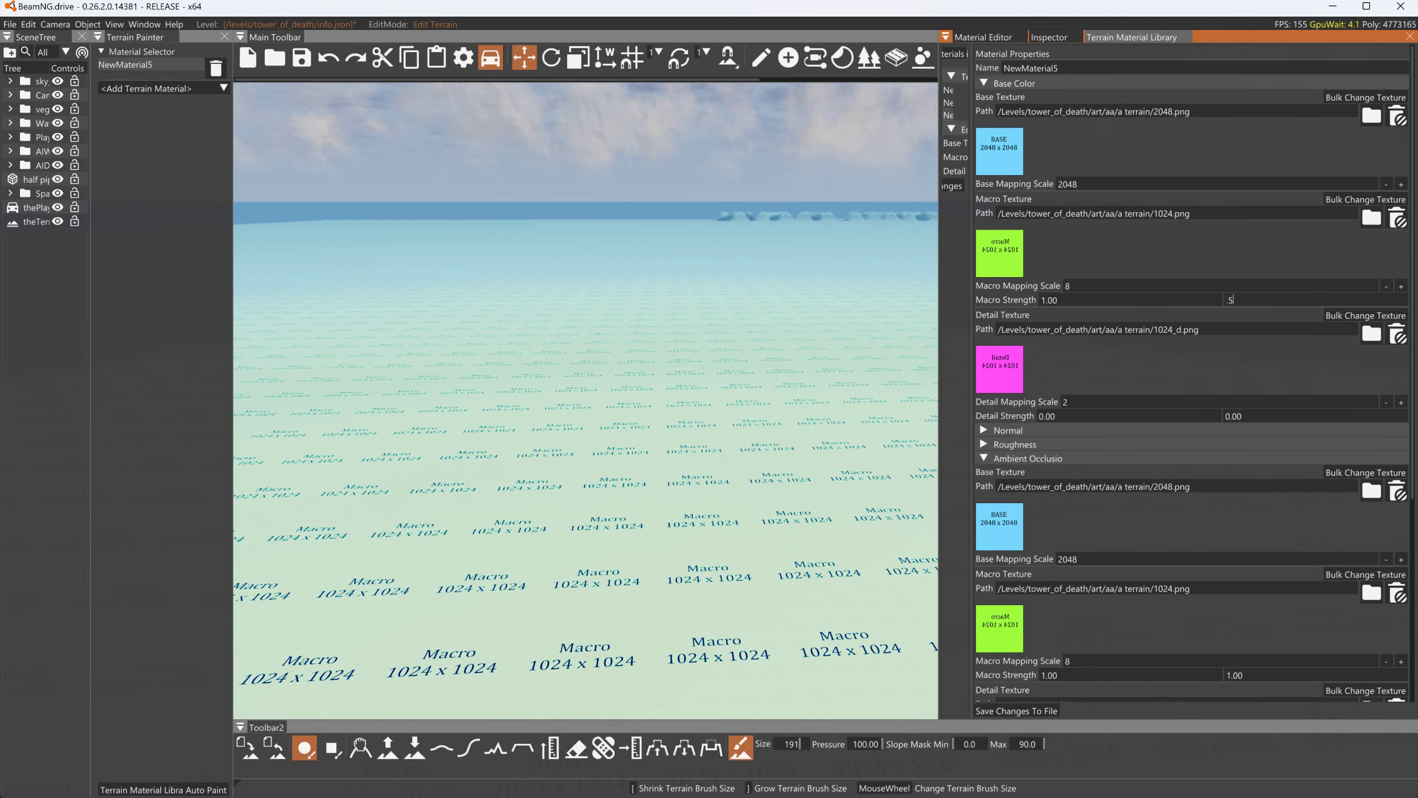
type(".1")
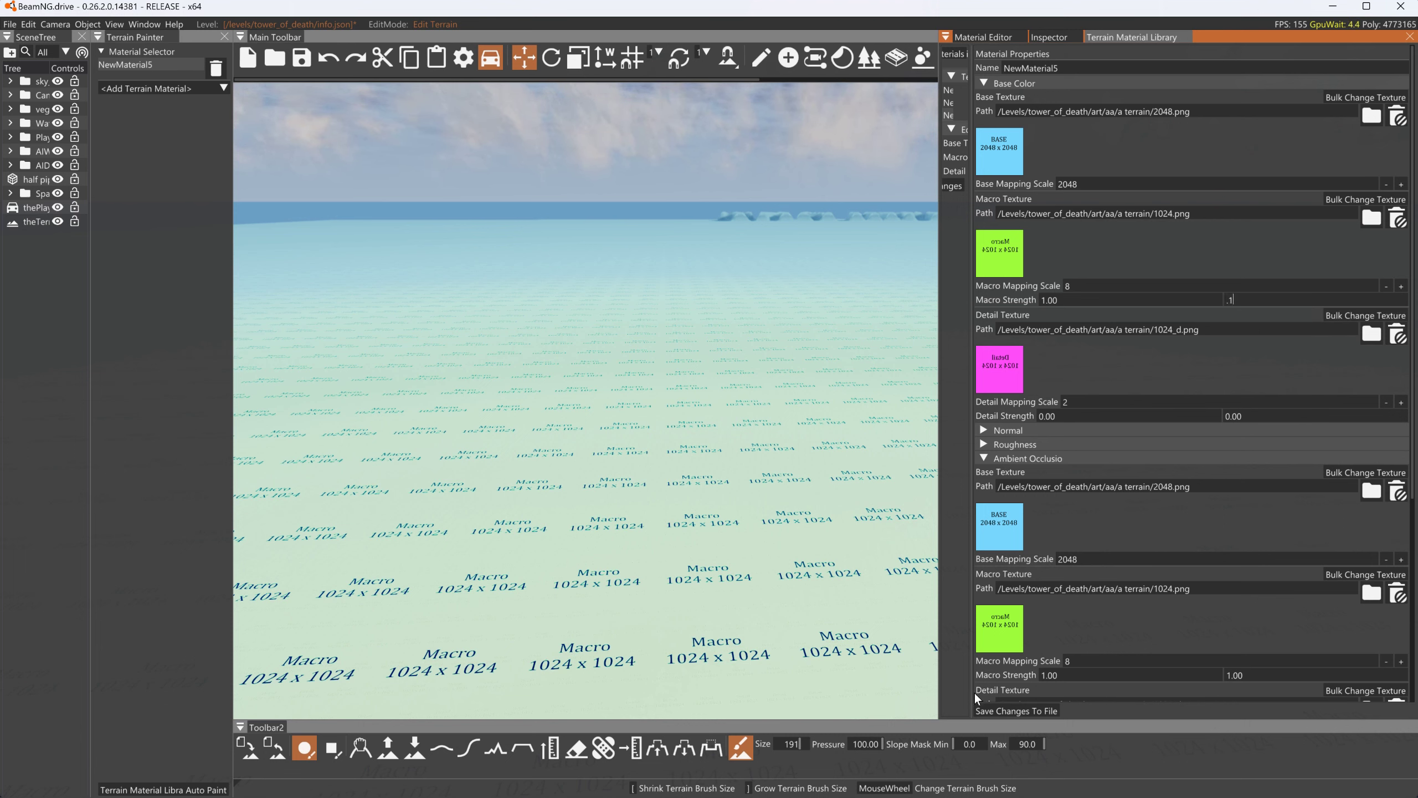
left_click(1013, 709)
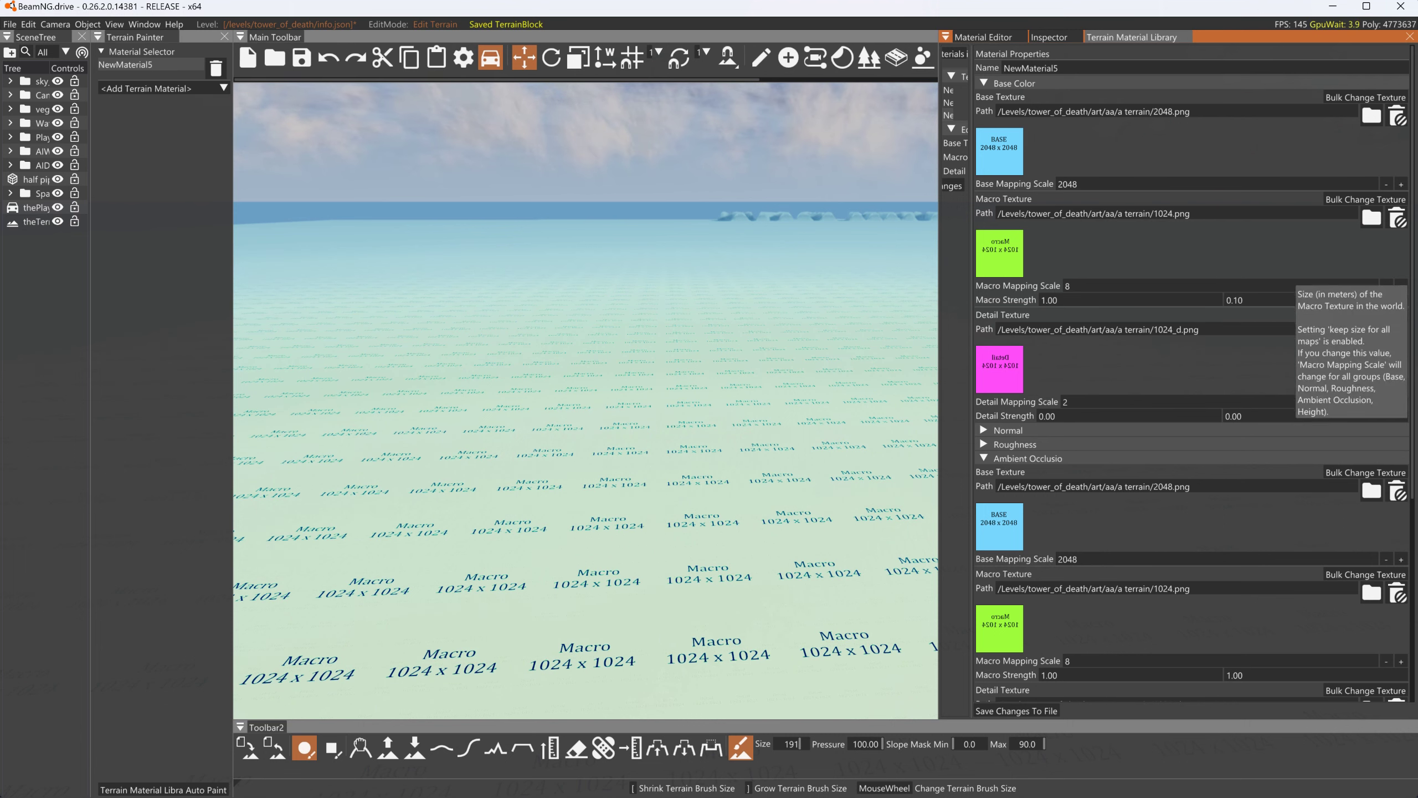
double_click(1236, 300)
type(".5")
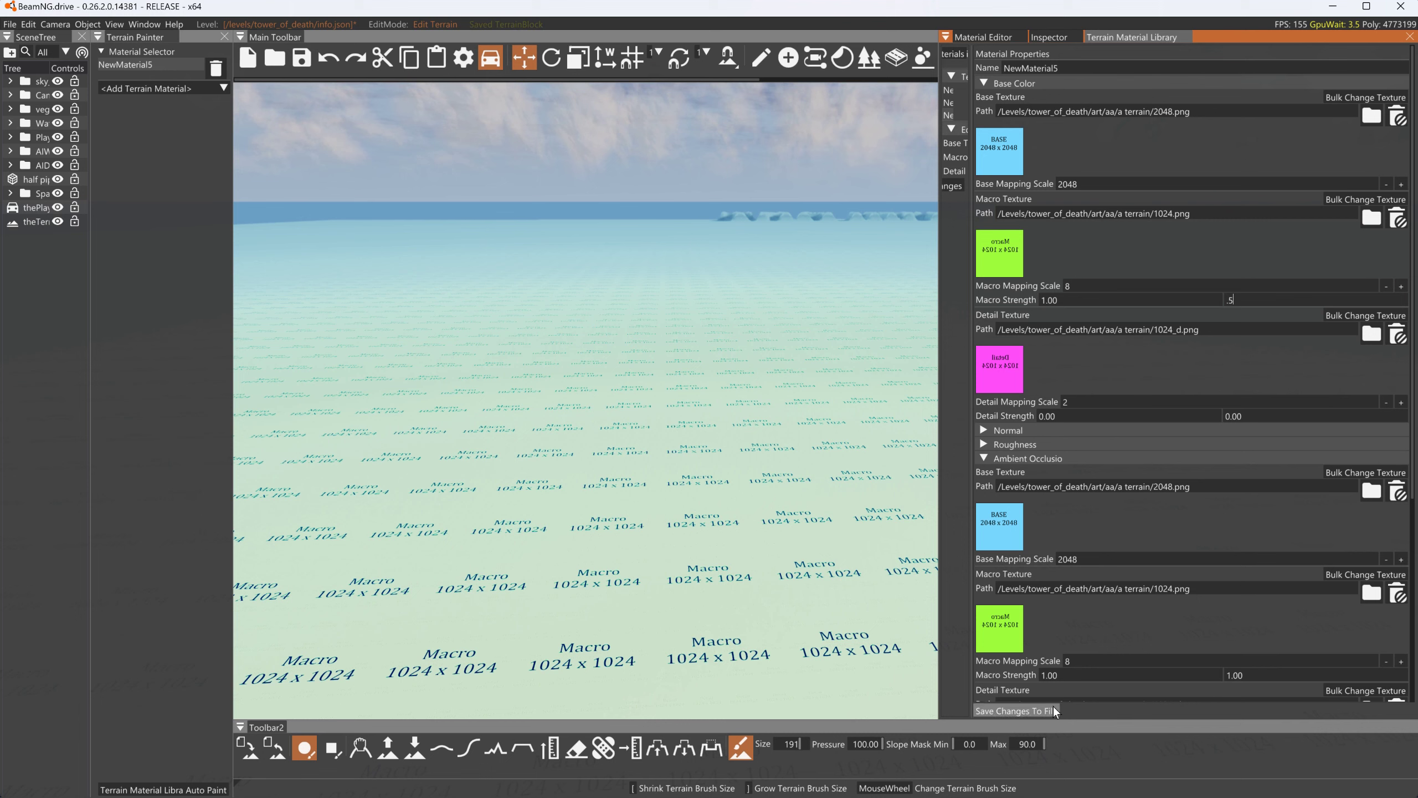
left_click(1050, 706)
Review the macro and detail distance settings and inspect the macro texture on the terrain from near and far
scroll(1133, 648, "down", 5)
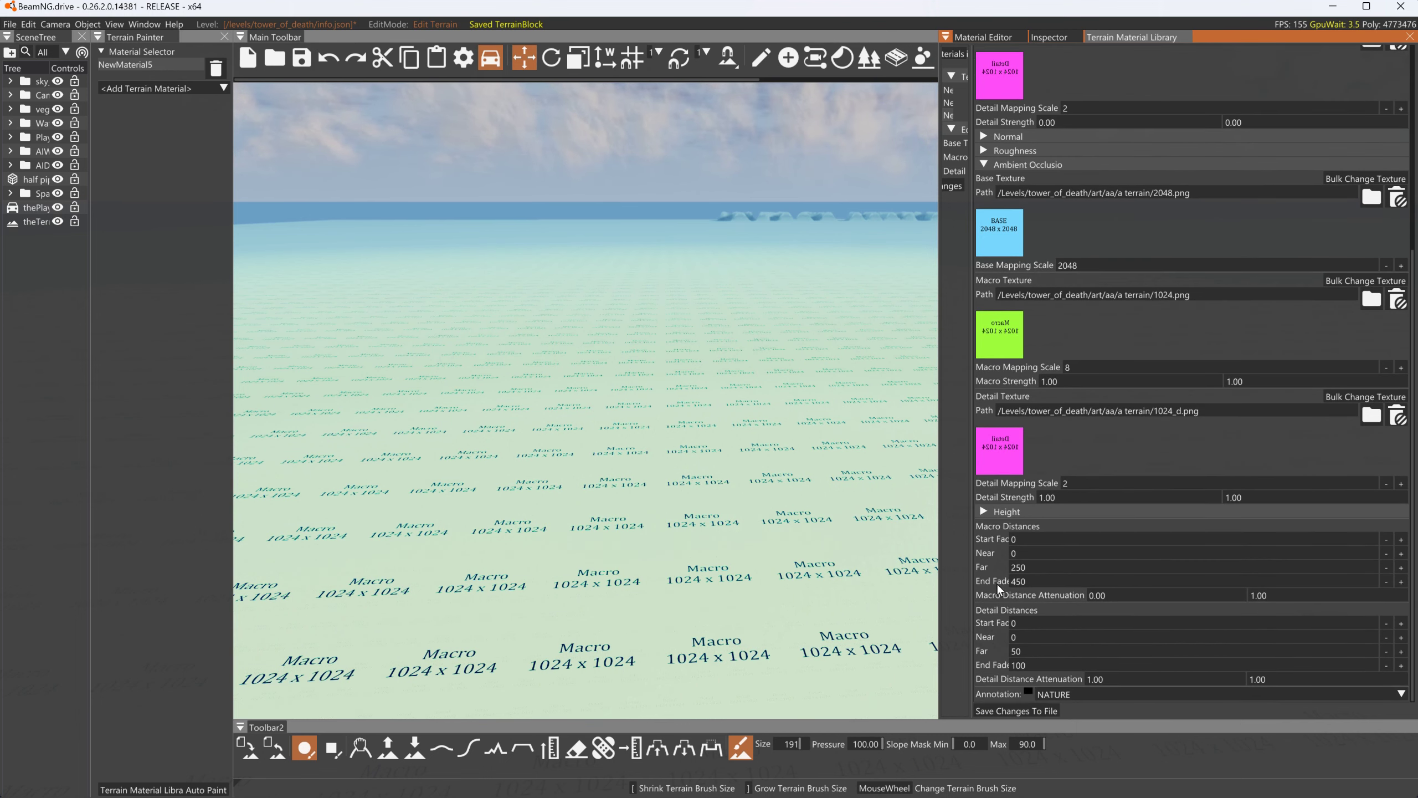
scroll(1207, 381, "up", 5)
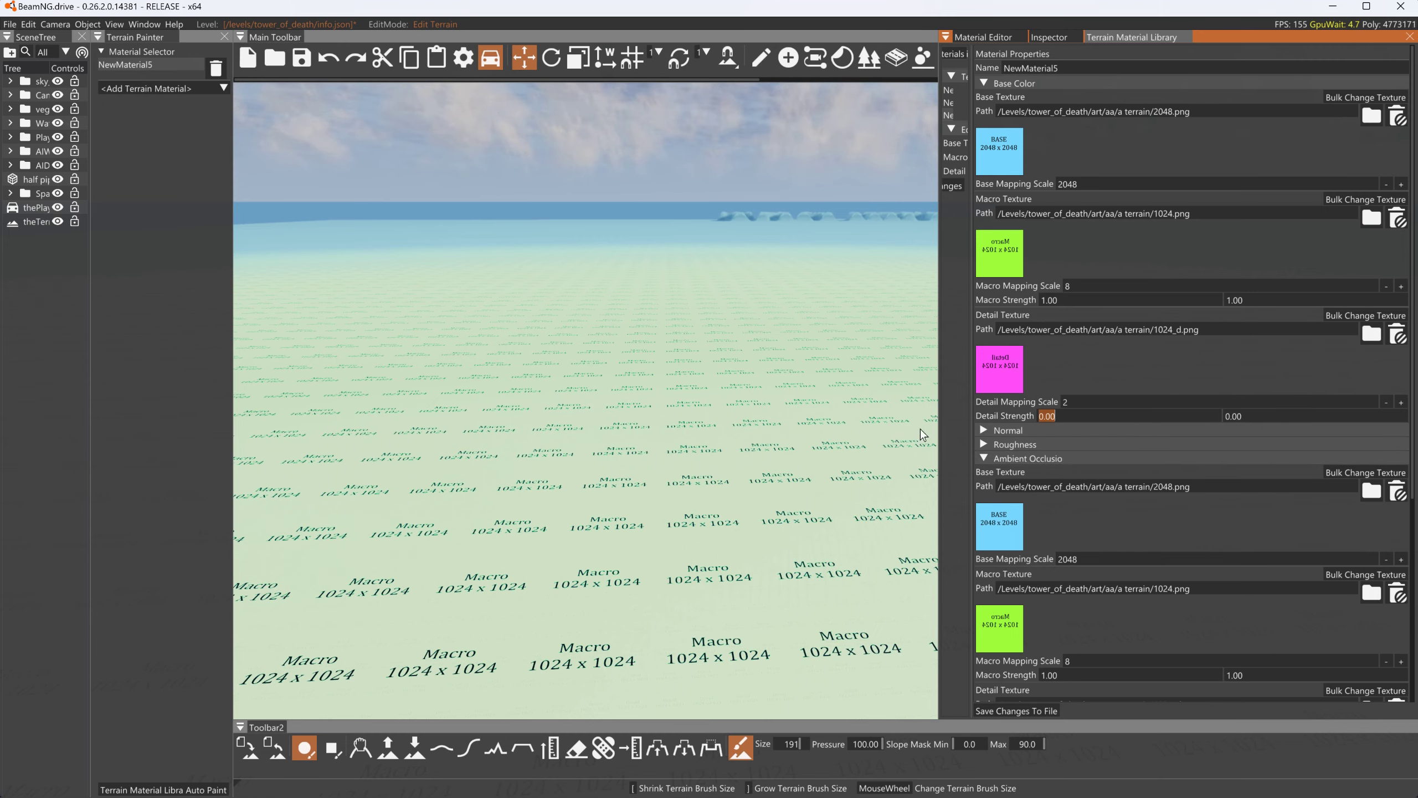
right_click_drag(905, 437, 889, 517)
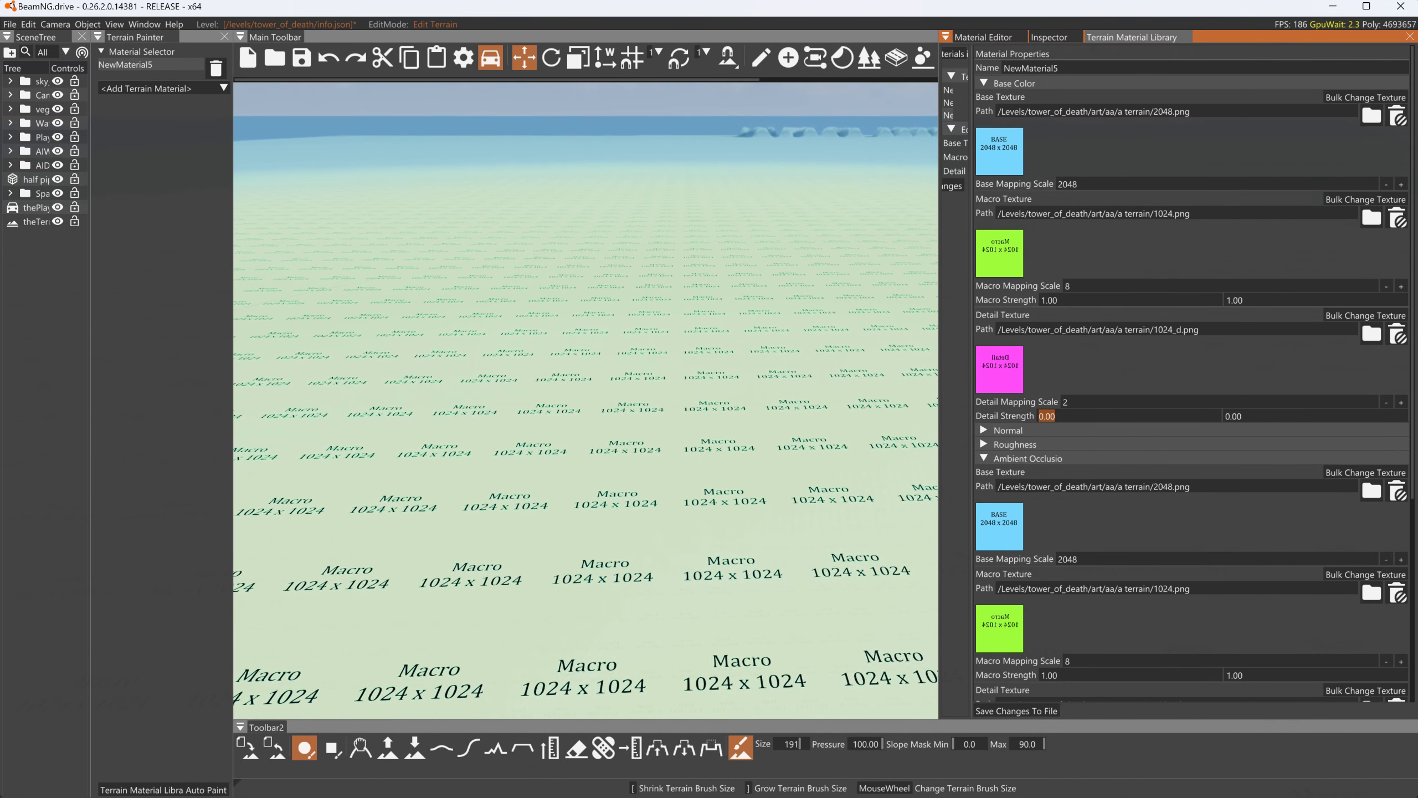
left_click(876, 433)
key("w")
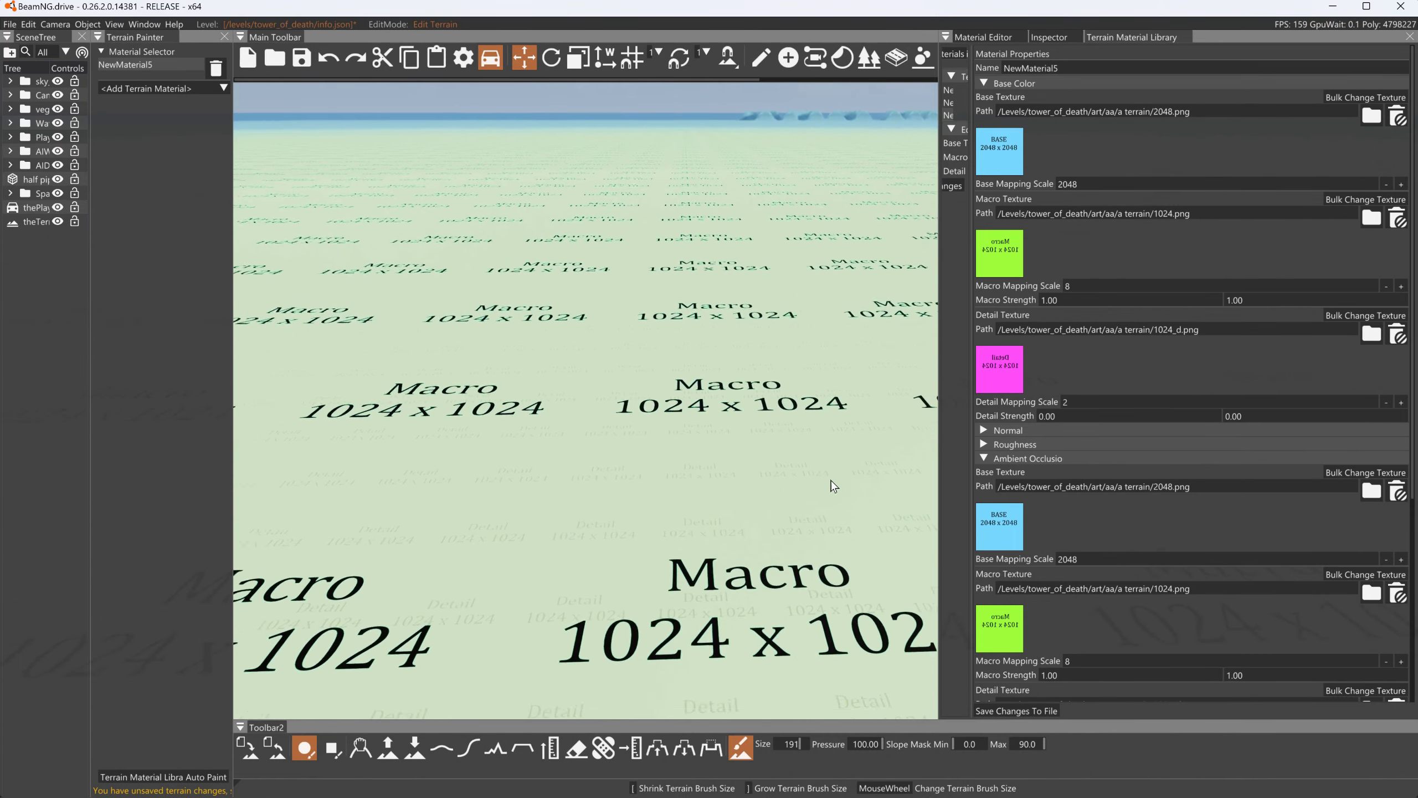
key("s")
key("w")
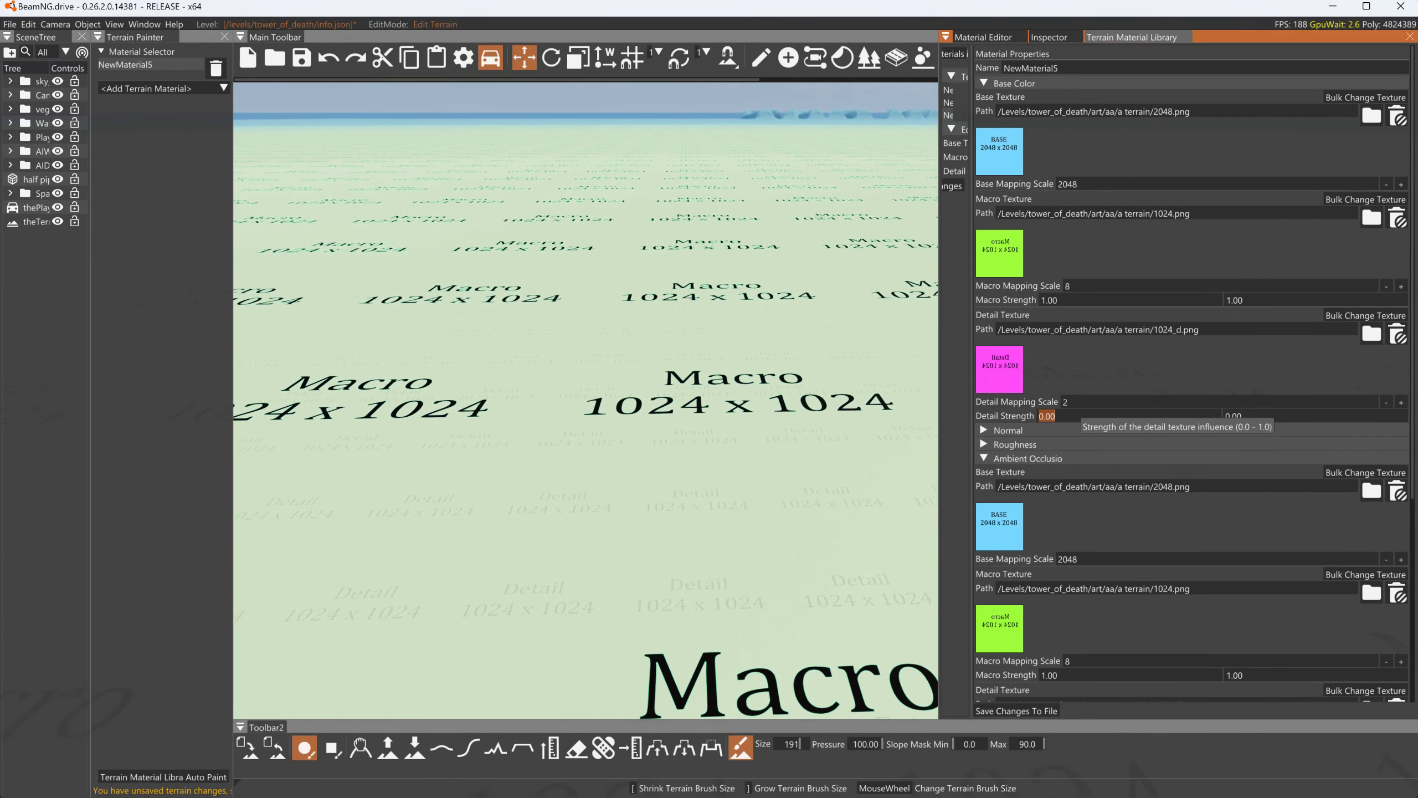
Try 0.1 and 0.5 as the first Detail Strength value of the Base Color group and save to compare the terrain
left_click(1088, 421)
type(".1")
left_click(1020, 707)
left_click(1091, 415)
type(".5")
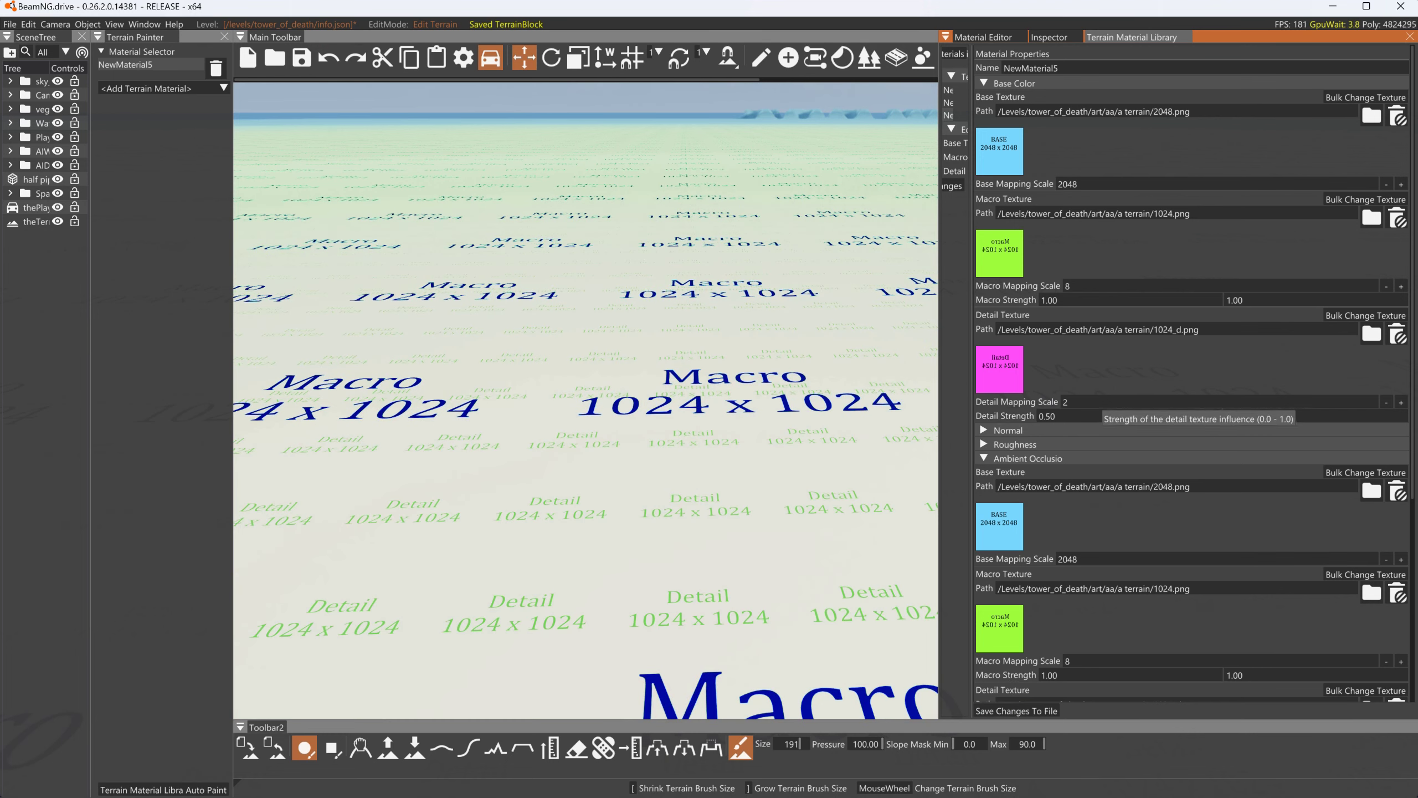
Set the first Detail Strength value of the Base Color group to 1 and save the changes to file
key("BackSpace")
key("BackSpace")
type("1")
left_click(1021, 709)
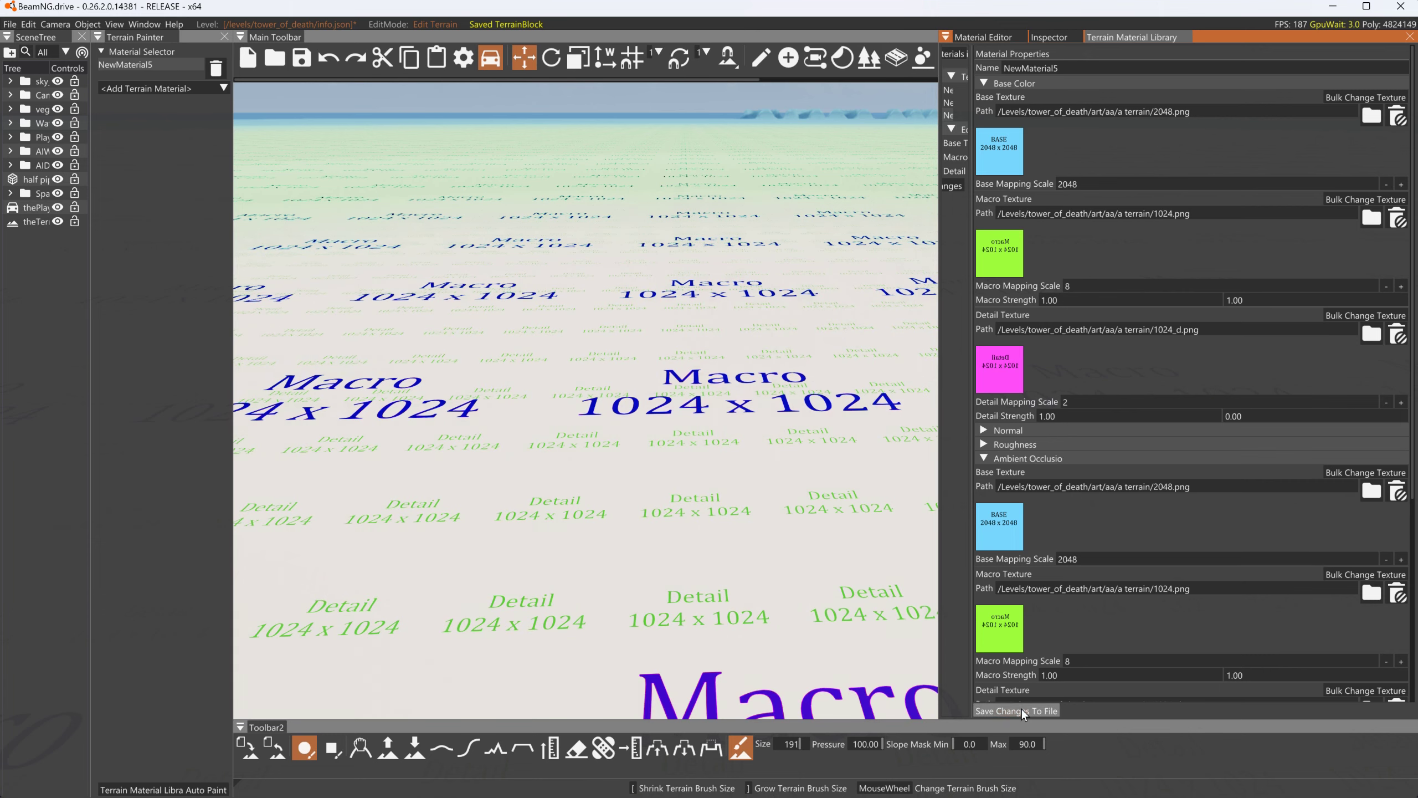
right_click_drag(855, 497, 847, 421)
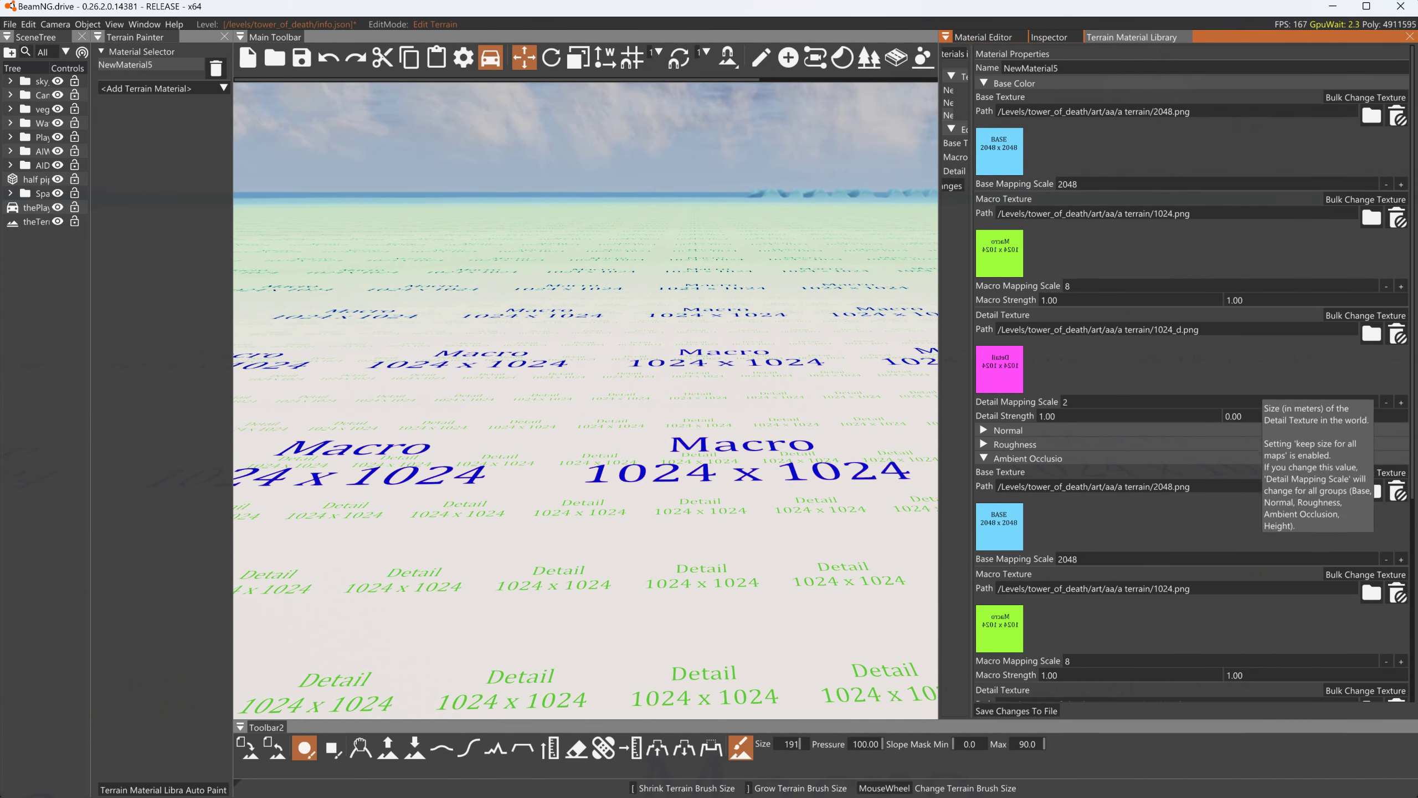
Set the second Detail Strength value of the Base Color group to 1, save to file, and check the terrain from farther away
double_click(1235, 416)
type("1")
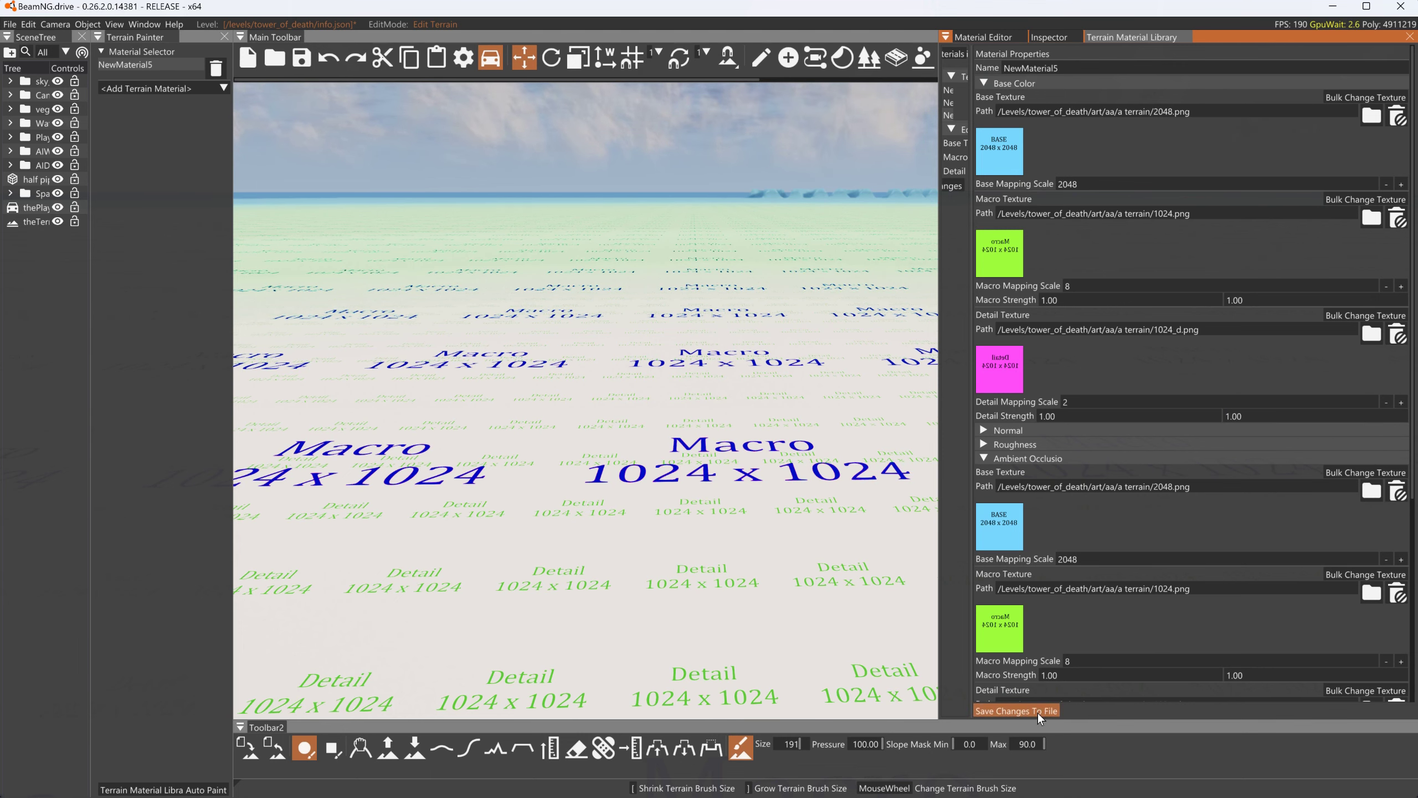
left_click(1037, 711)
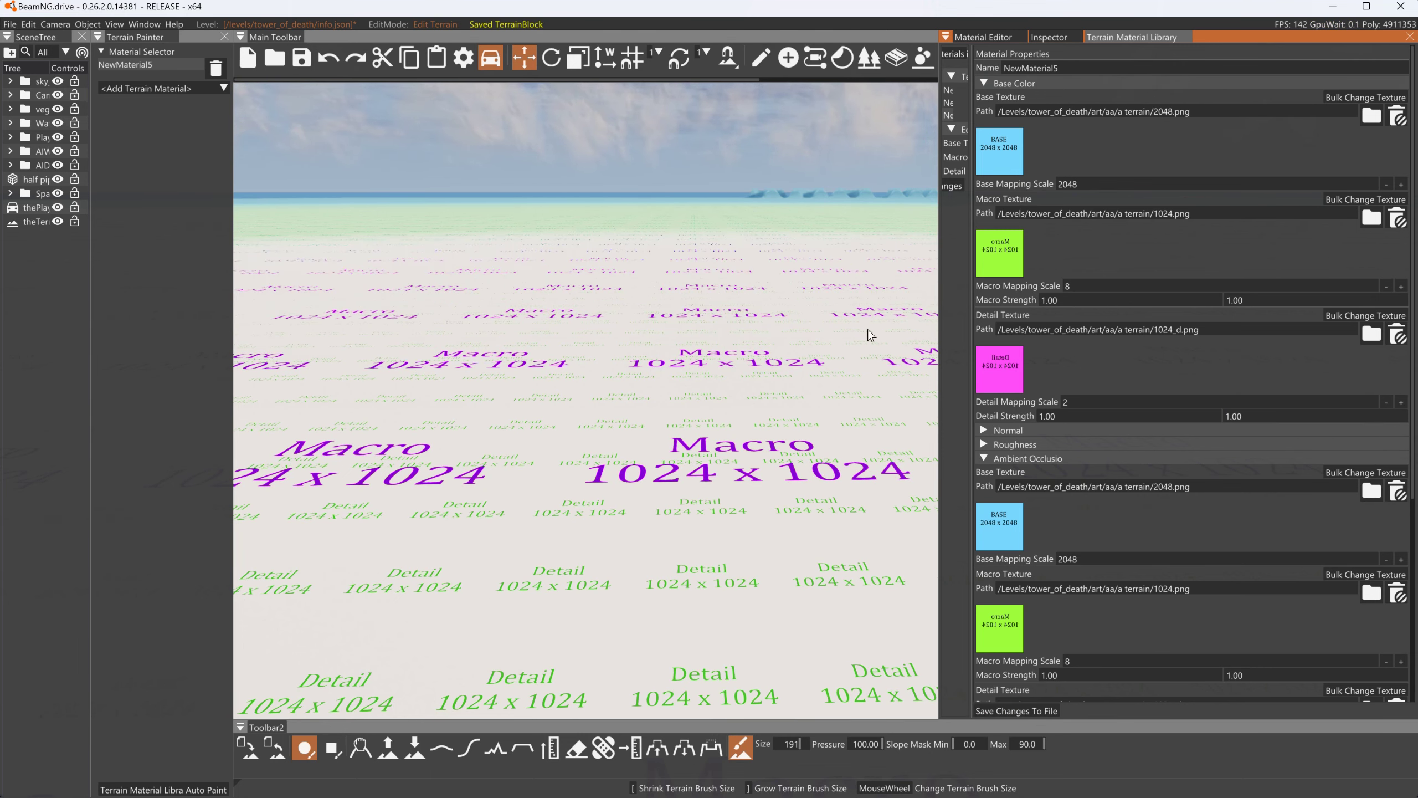
right_click_drag(855, 343, 931, 431)
key("s")
key("s")
scroll(851, 330, "up", 3)
Remove the macro and detail textures from the Base Color and Ambient Occlusion groups, save to file, and inspect the base texture on the terrain
left_click(983, 459)
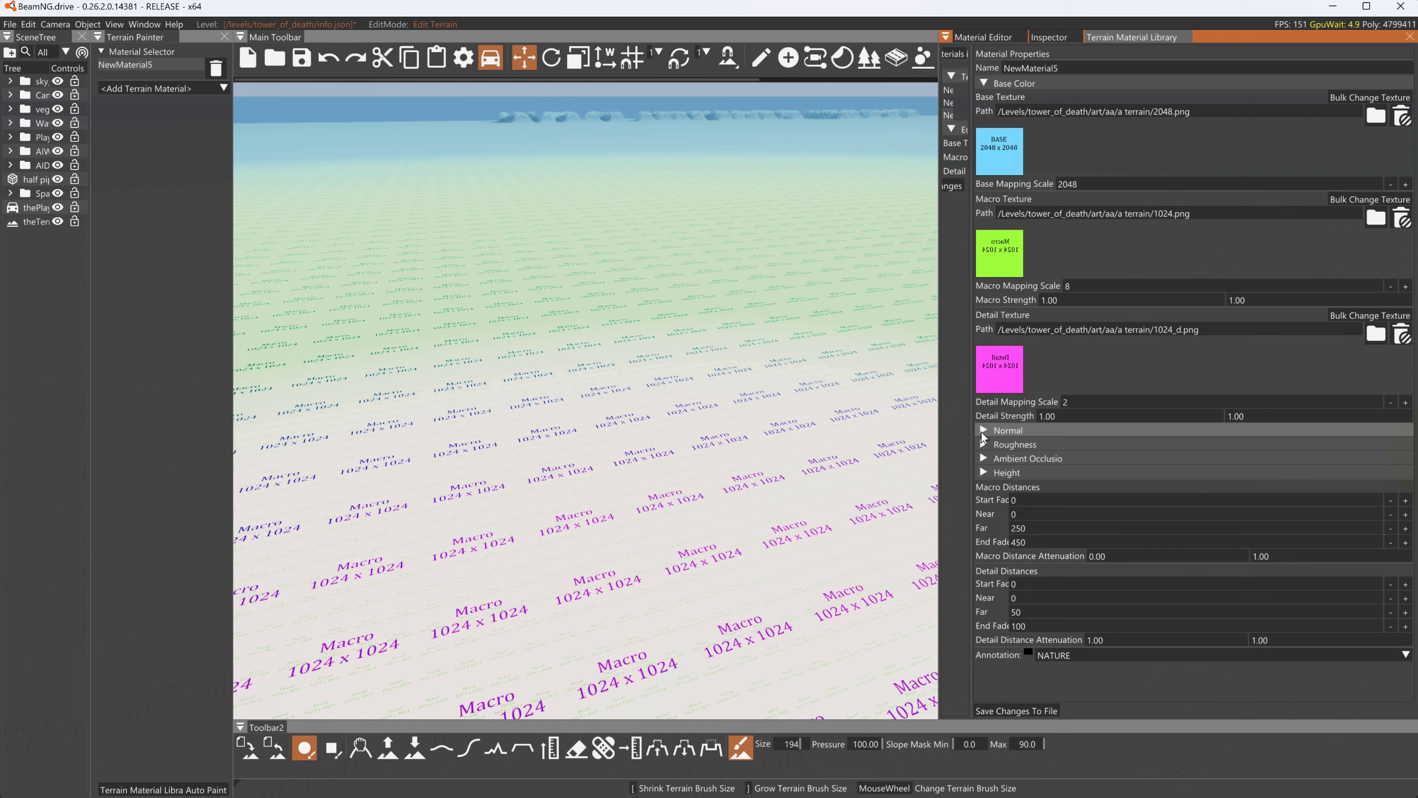
left_click(1044, 460)
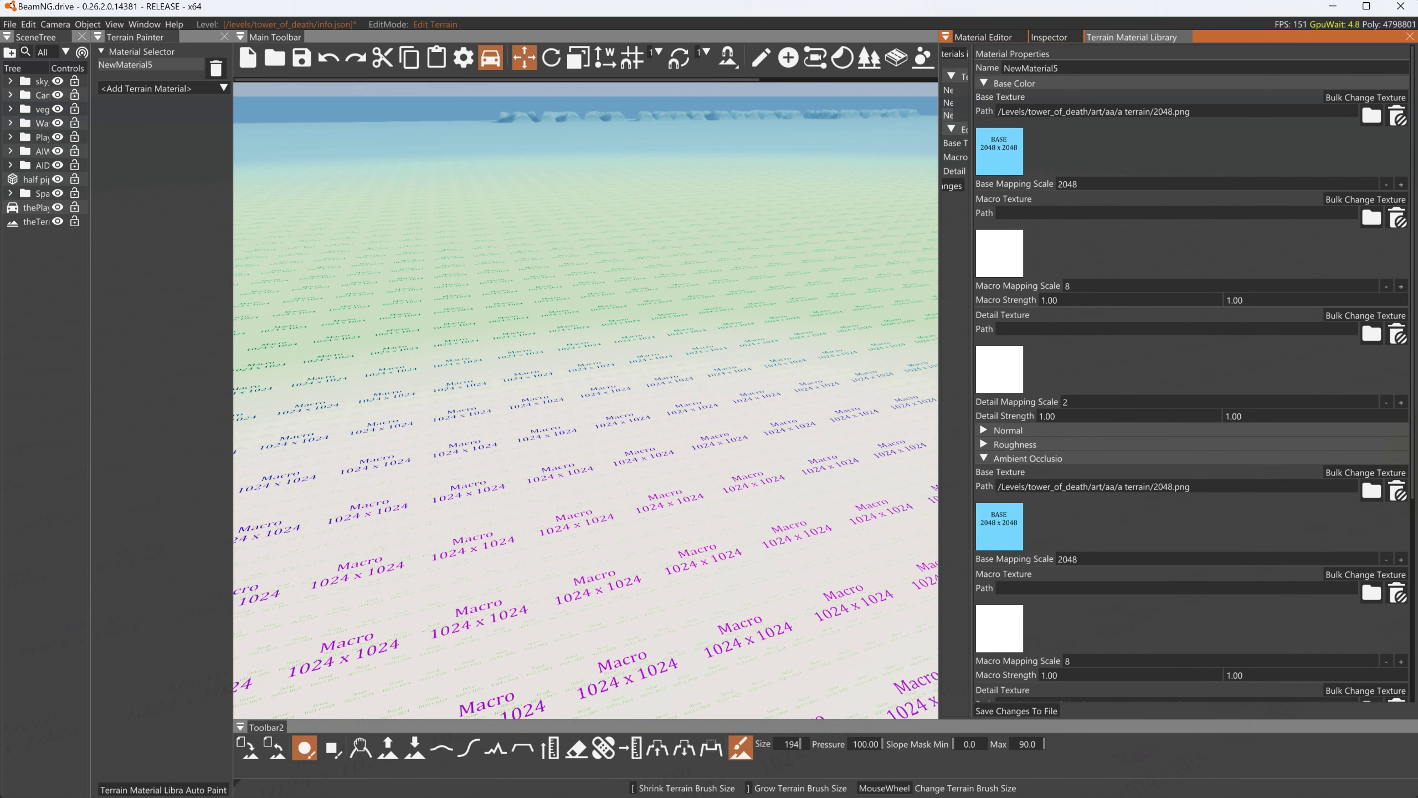
scroll(980, 378, "down", 1)
left_click(1397, 649)
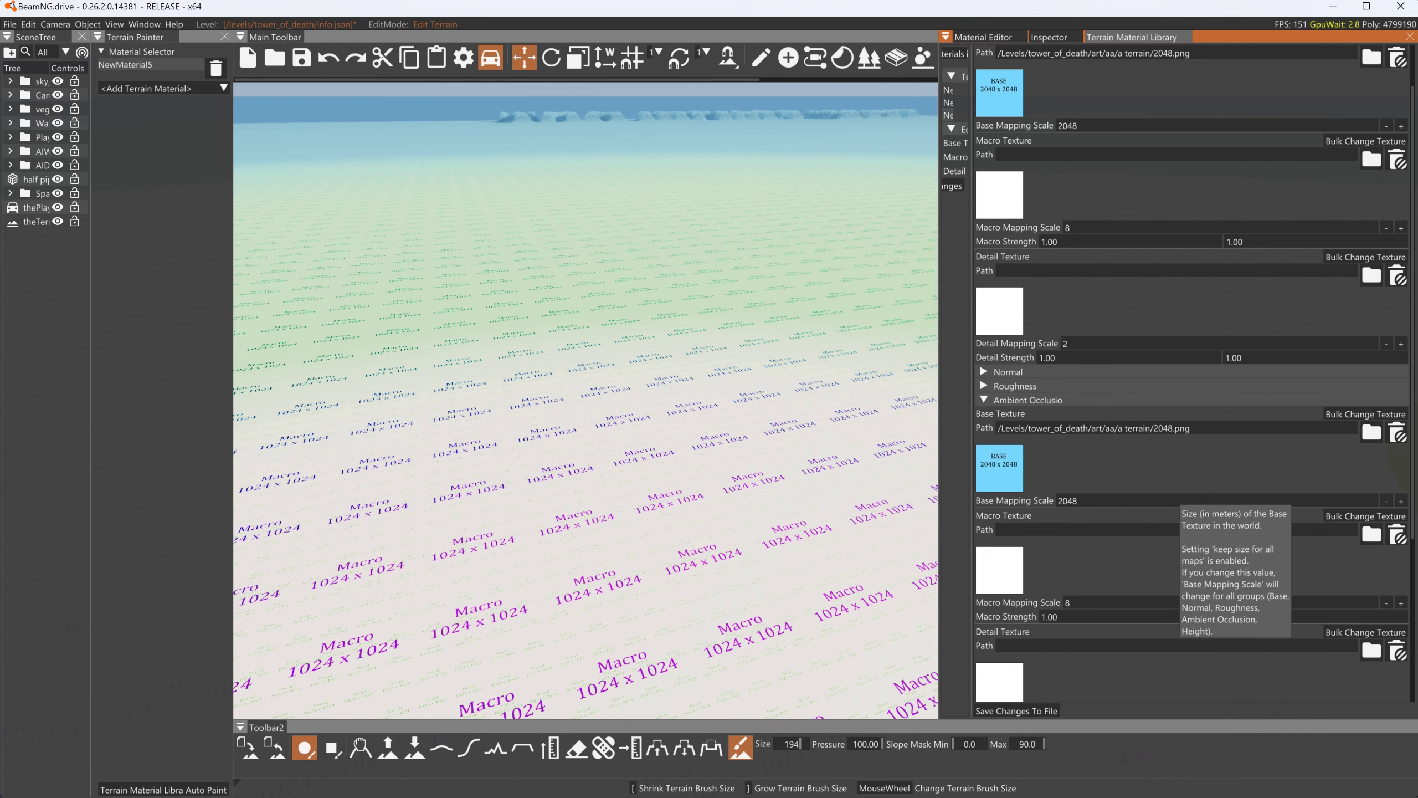
left_click(1029, 715)
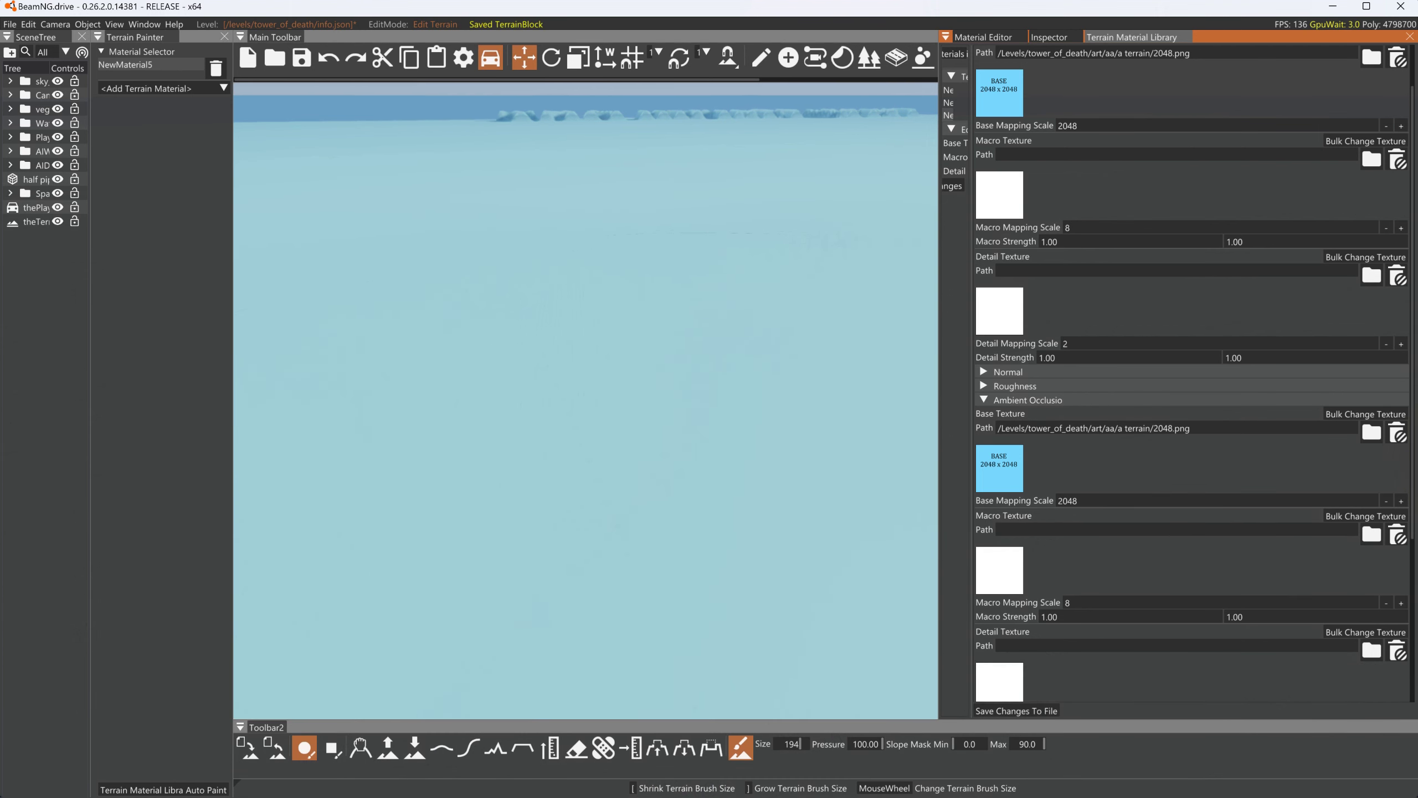
key("a")
right_click_drag(585, 400, 748, 447)
key("w")
key("a")
key("s")
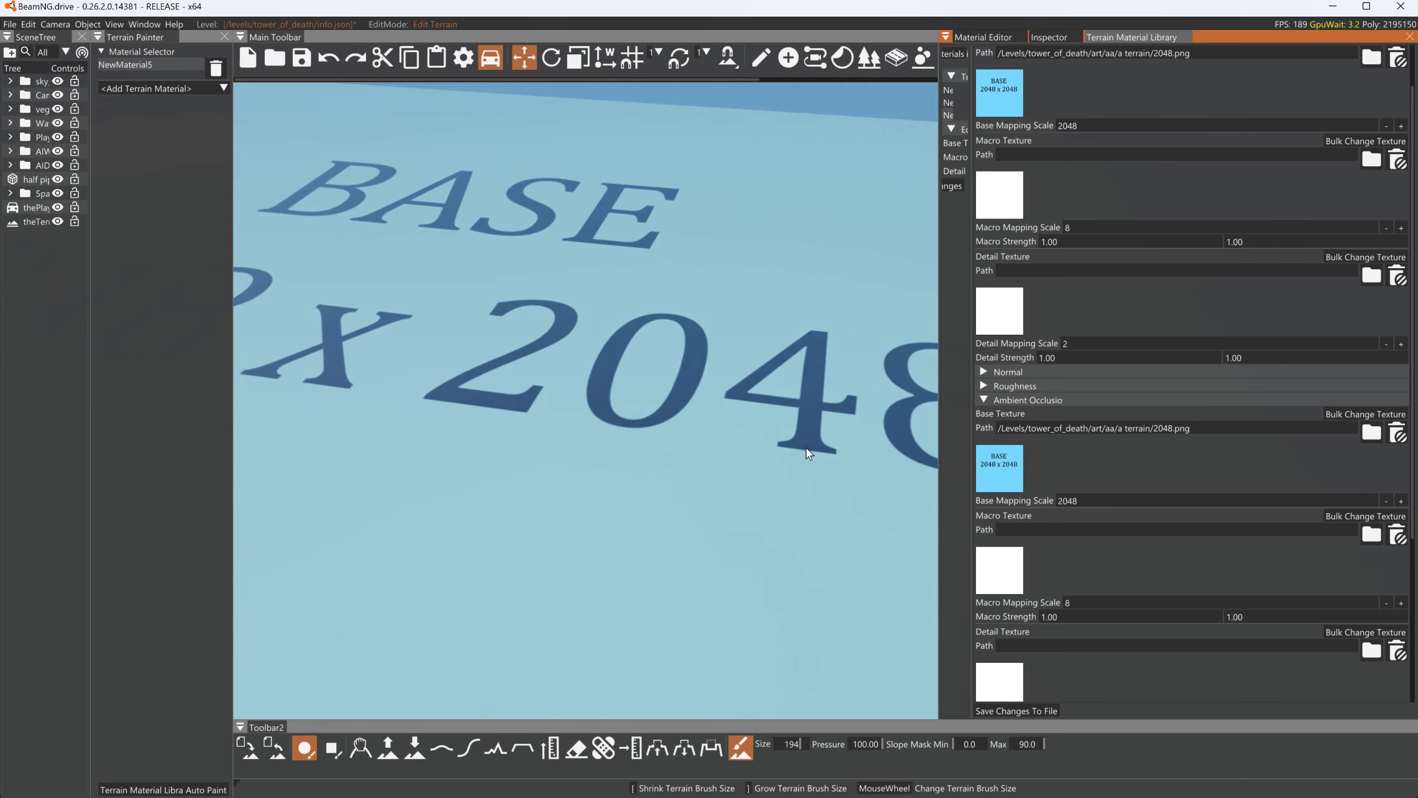
key("w")
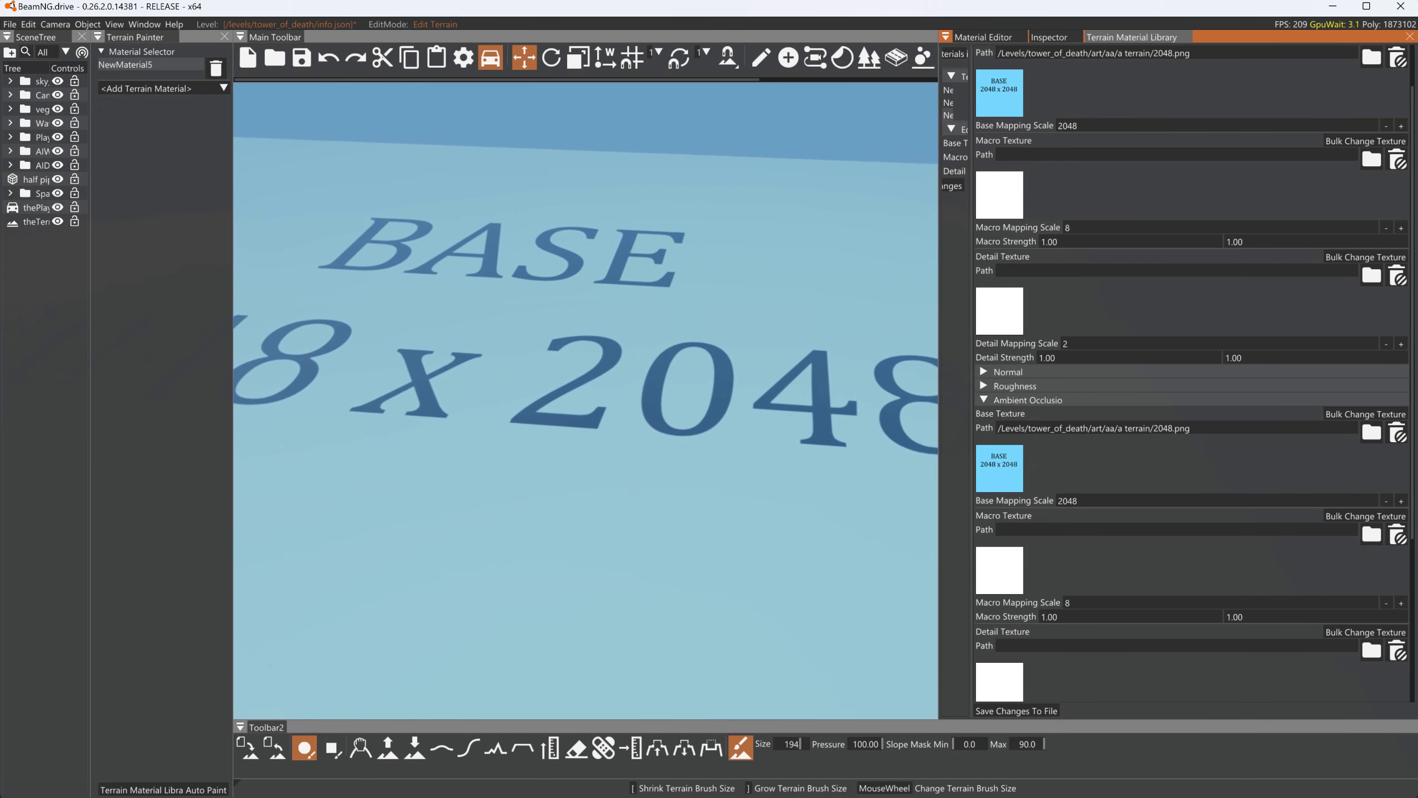
Assign 2048_n.png from /Levels/tower_of_death/art/aa/a terrain/ as the base texture of the Normal group
scroll(1026, 287, "up", 2)
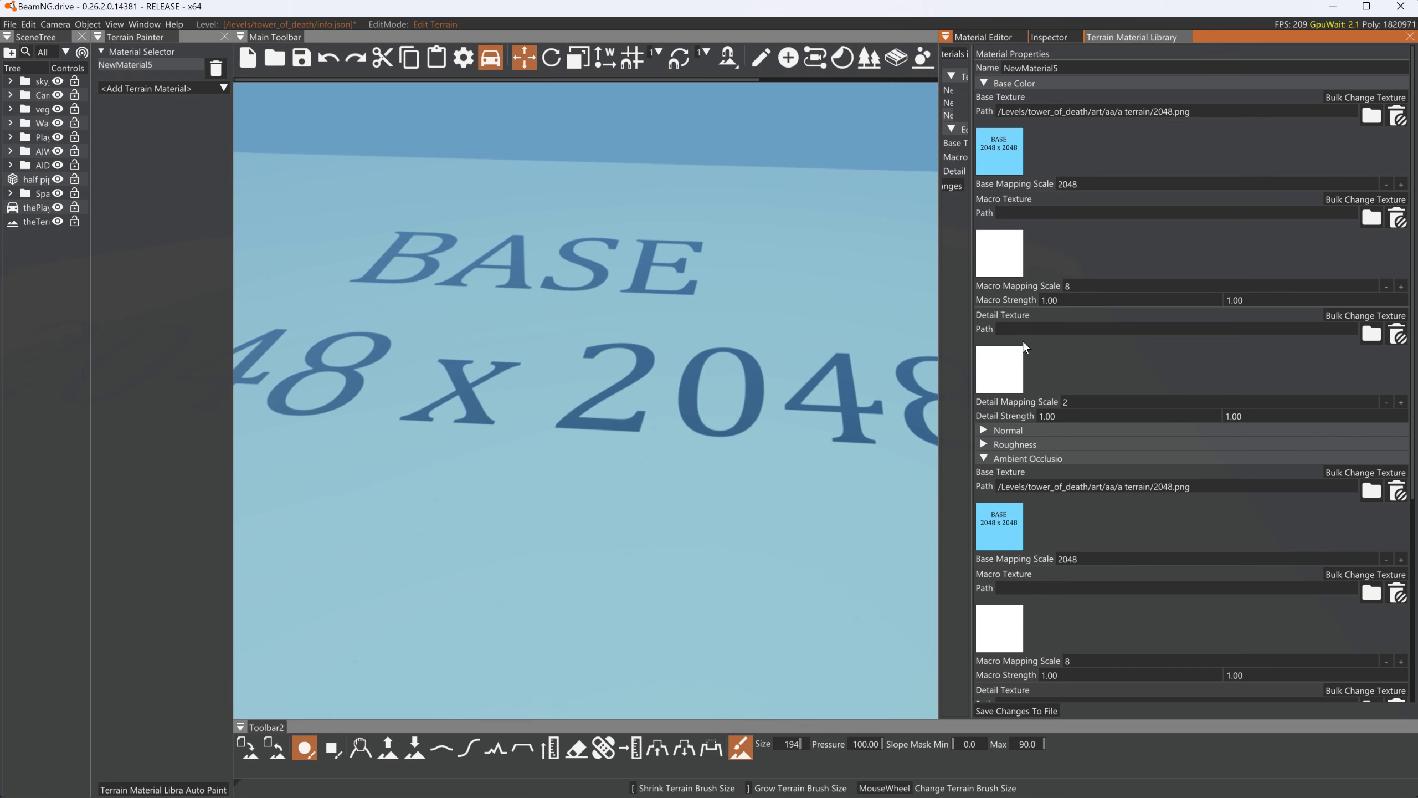
left_click(998, 431)
scroll(1059, 448, "down", 2)
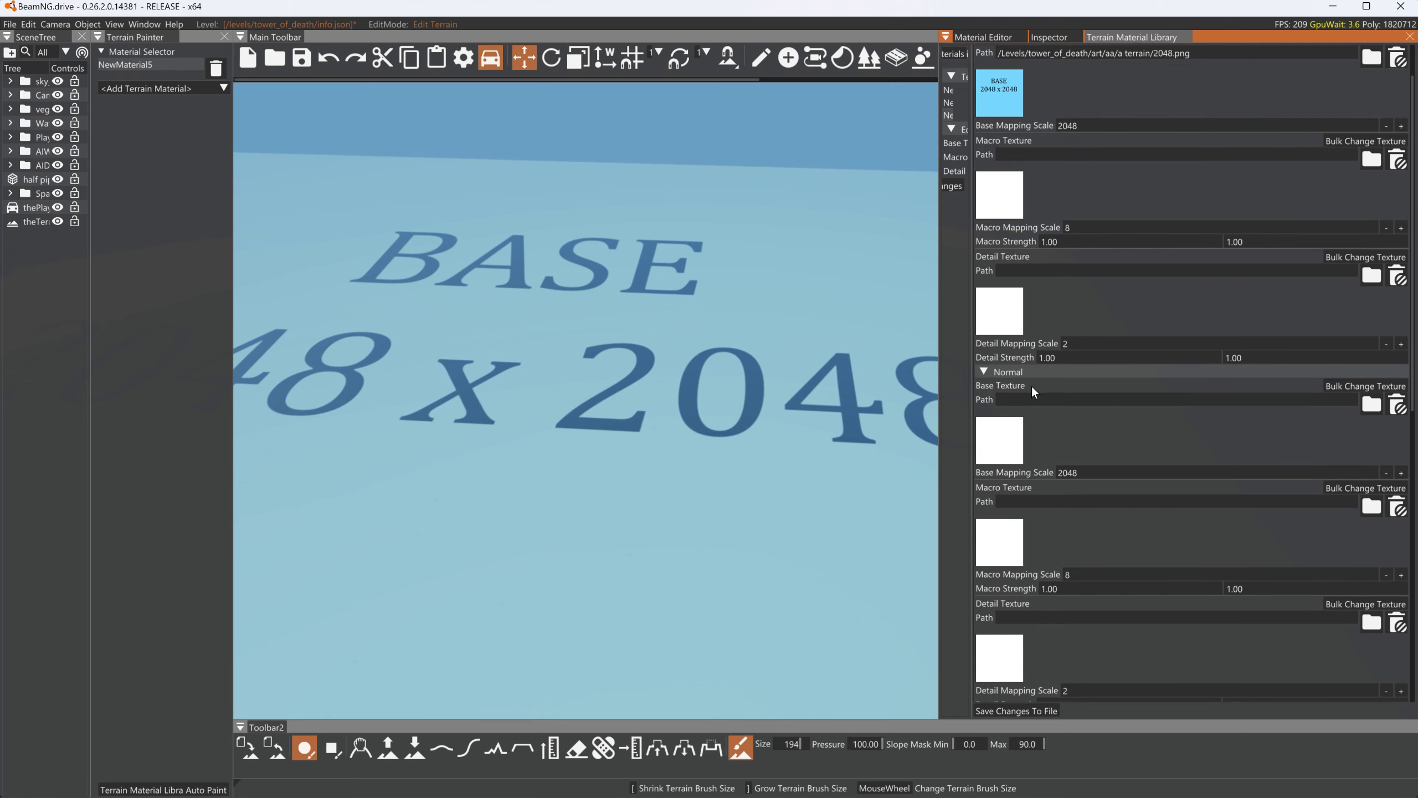
left_click(1005, 444)
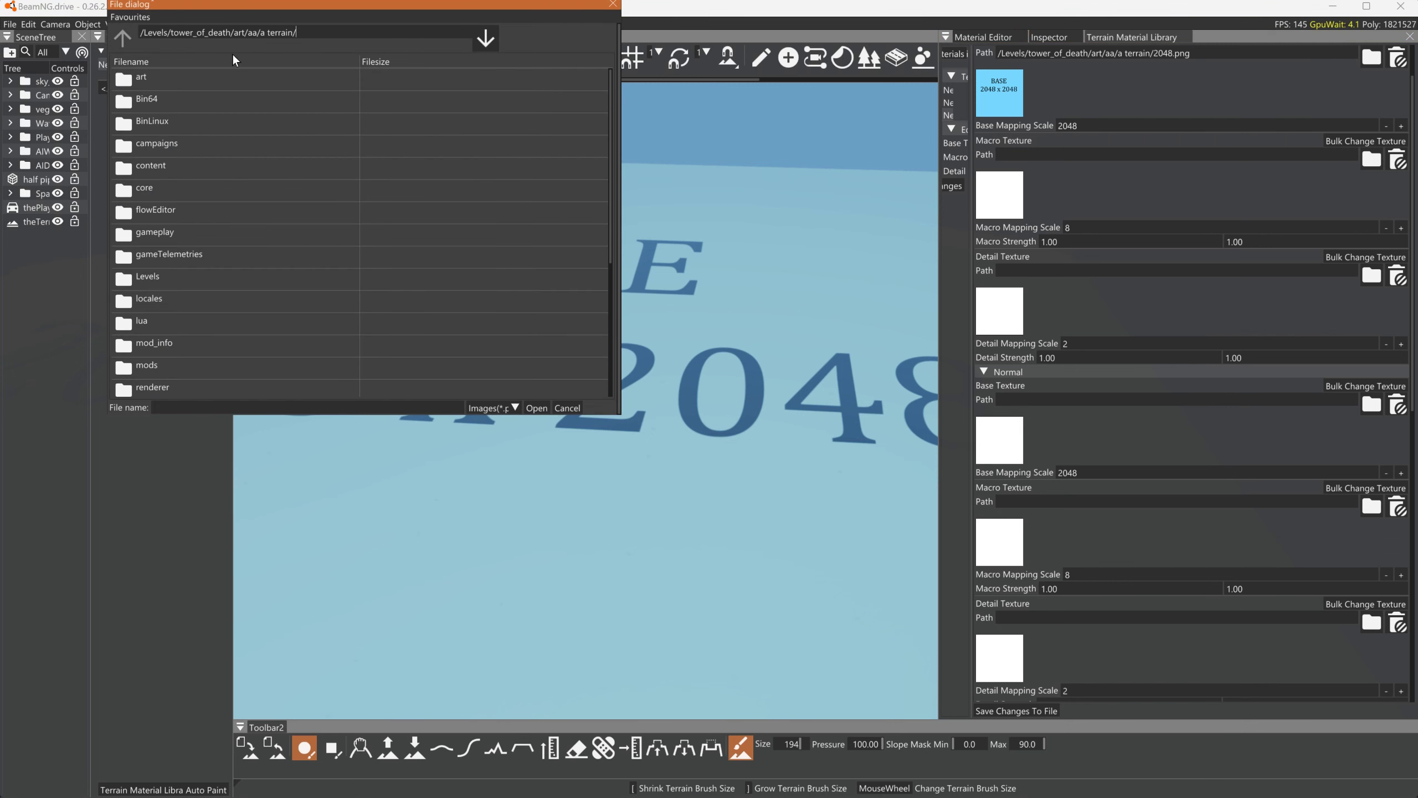
key("Return")
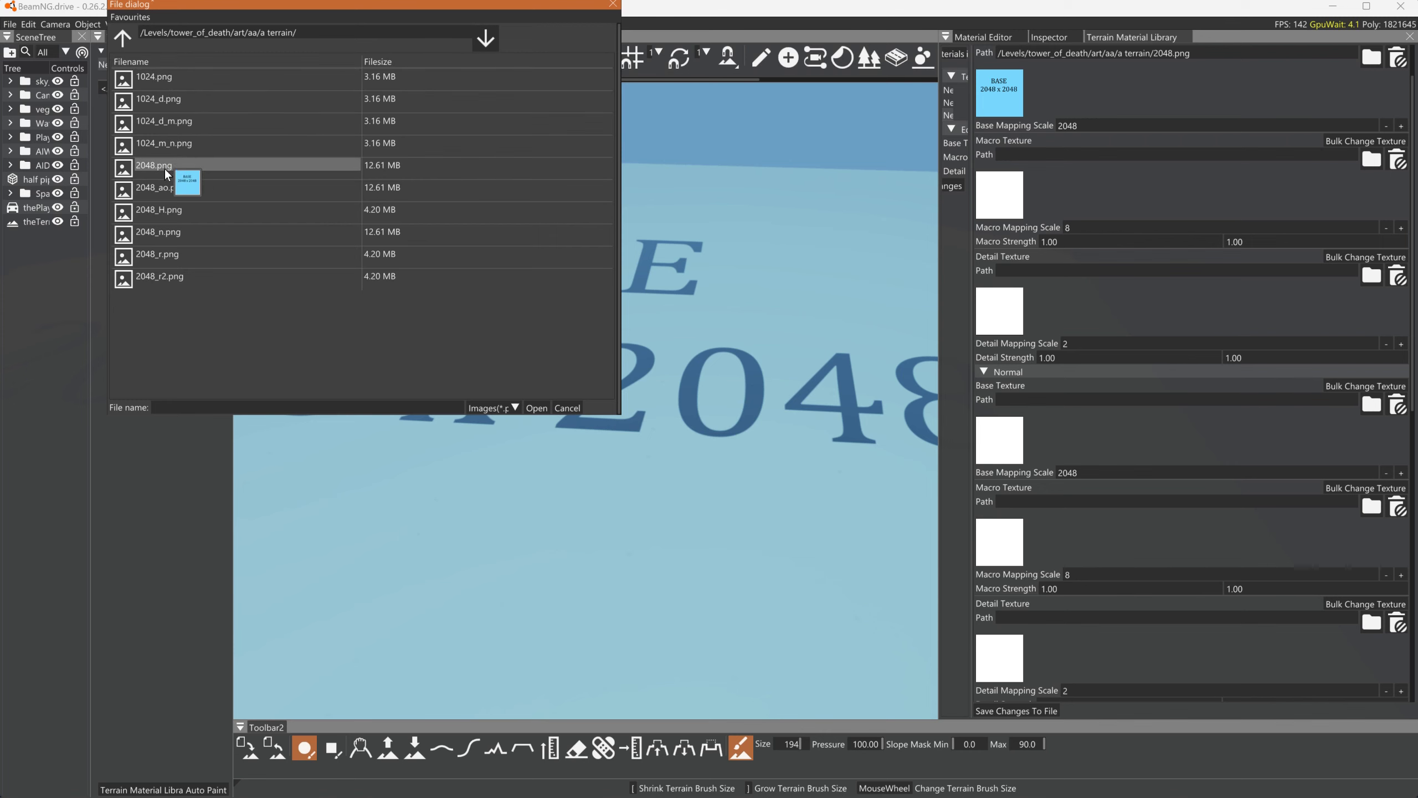
left_click(163, 230)
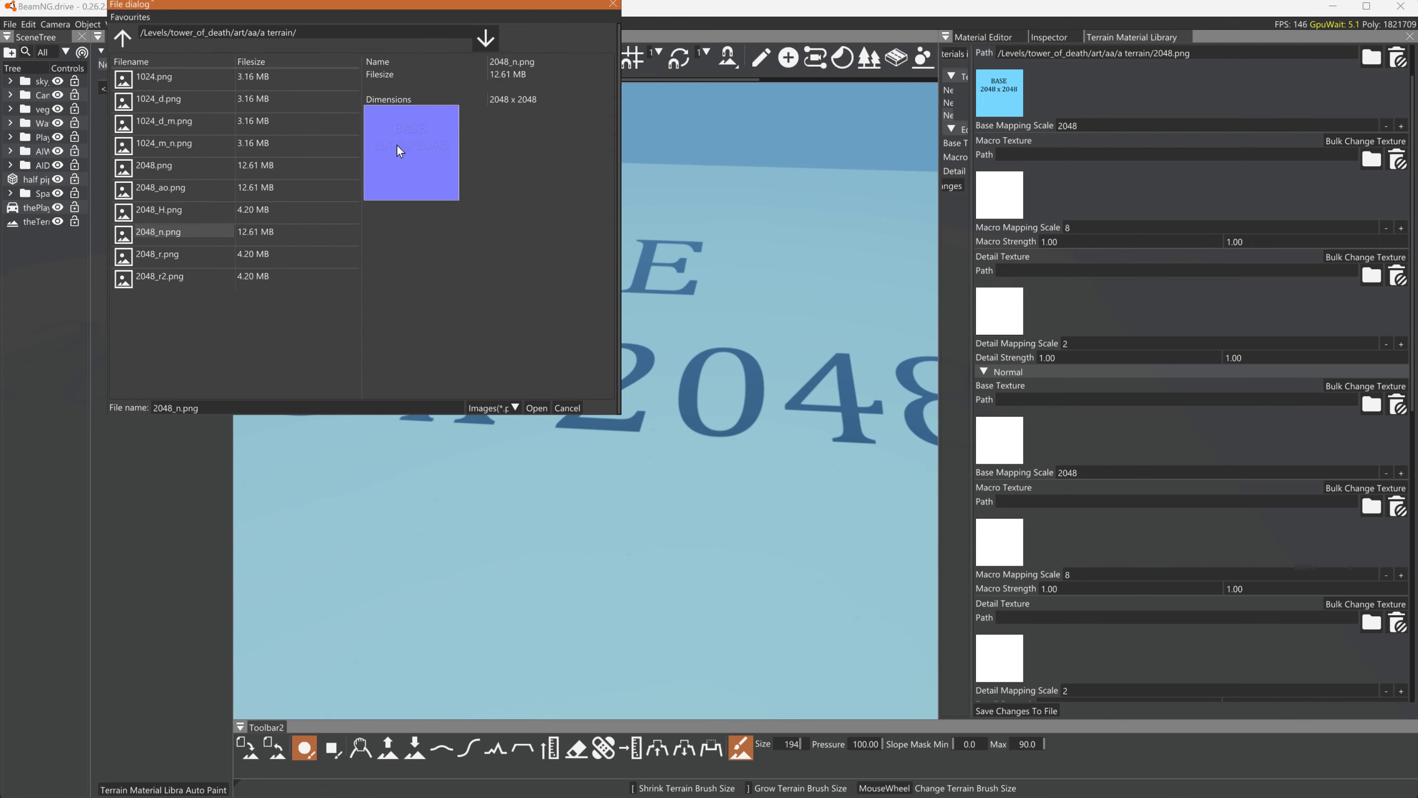
left_click(537, 407)
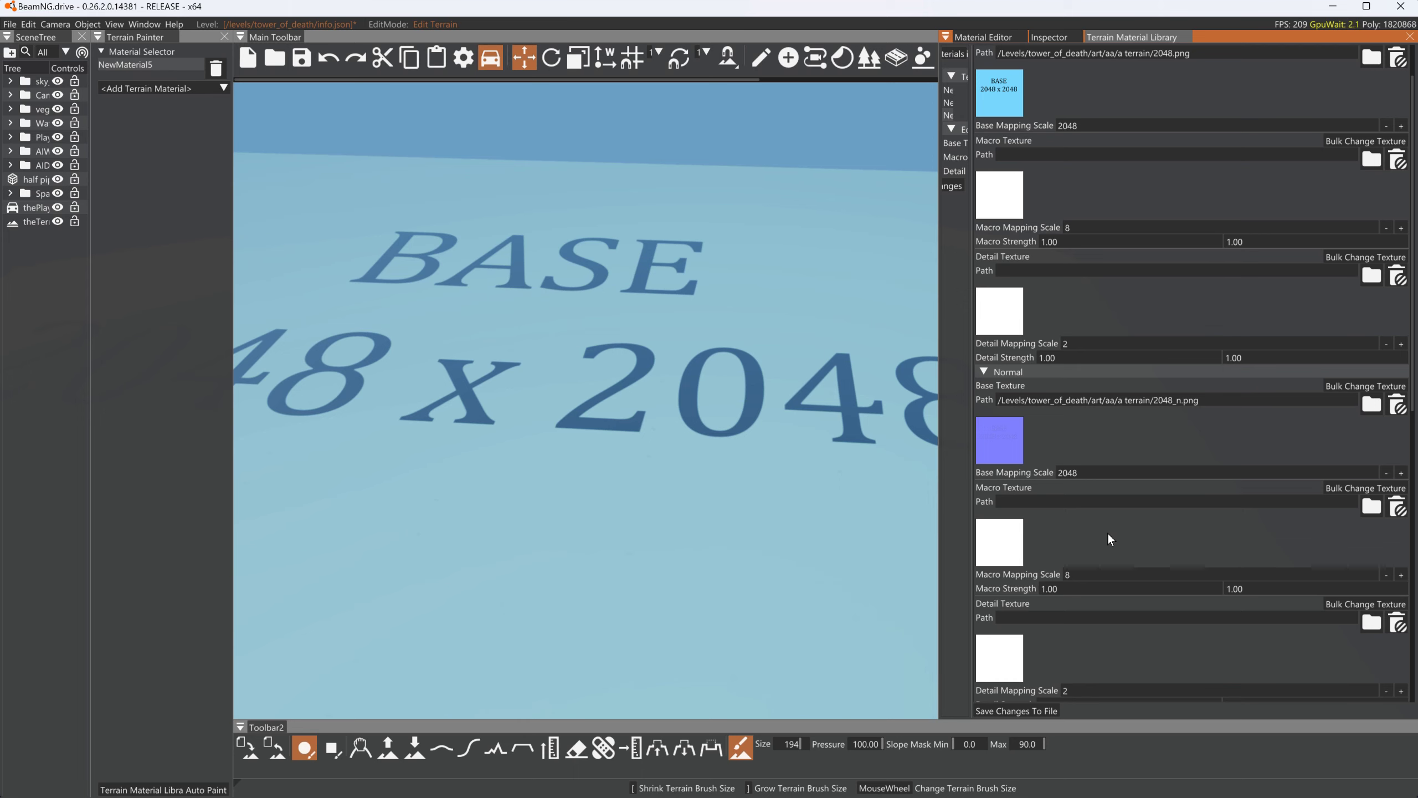
Assign 2048.png from /Levels/tower_of_death/art/aa/a terrain/ as the base texture of the Roughness group and save the changes to file
scroll(1108, 535, "down", 2)
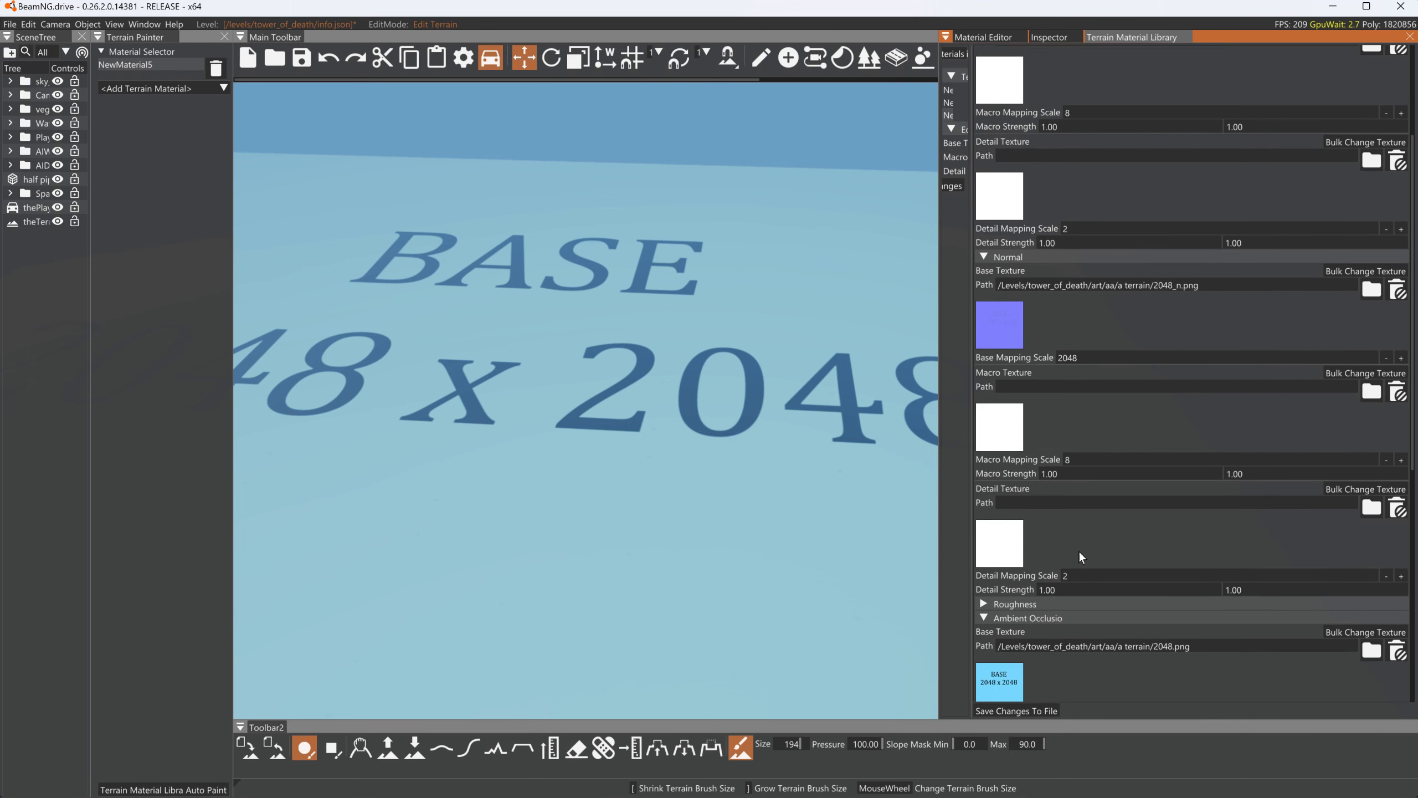
left_click(991, 604)
scroll(1015, 602, "down", 1)
scroll(1015, 587, "down", 1)
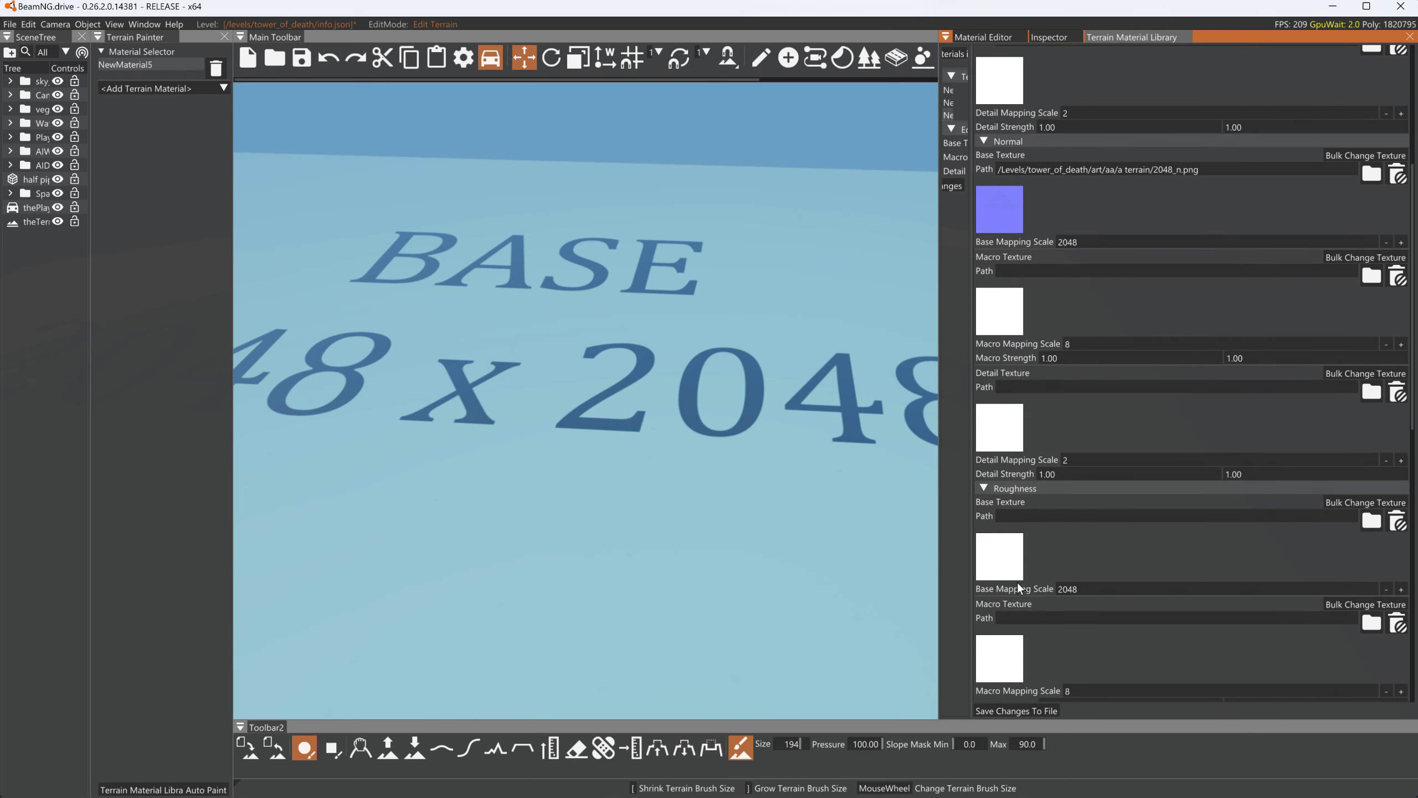
scroll(1014, 567, "up", 5)
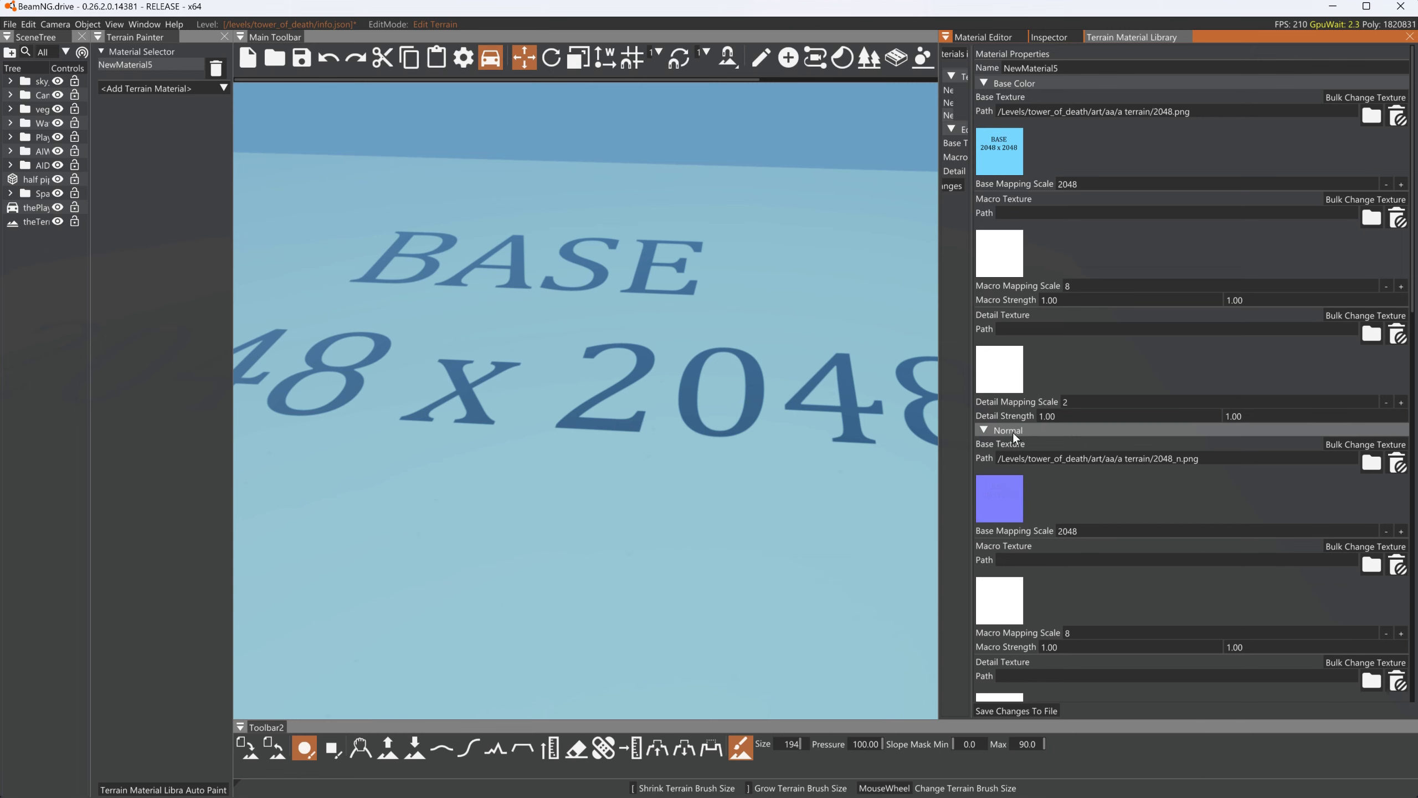
scroll(1061, 519, "down", 3)
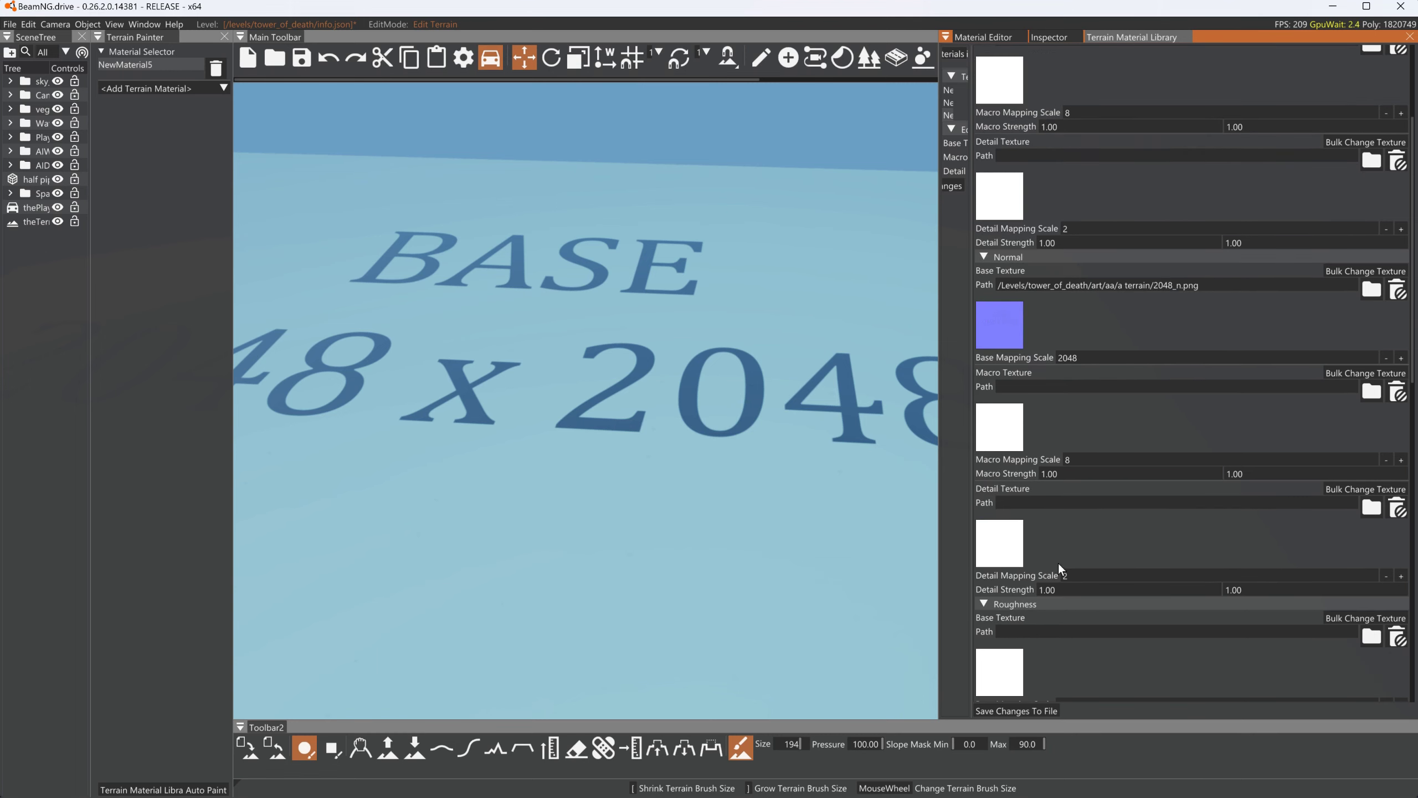
scroll(1044, 592, "down", 2)
left_click(1002, 556)
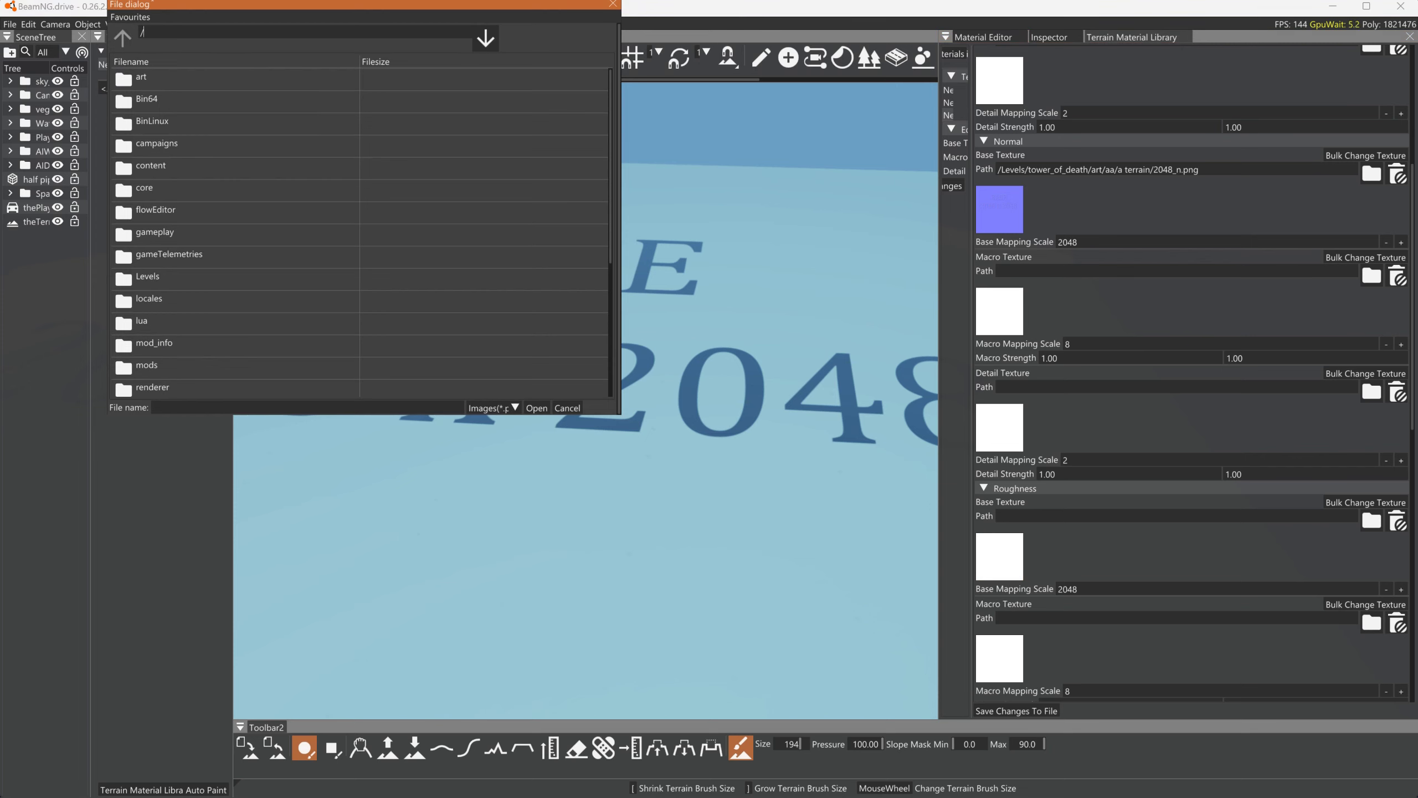
type("Levels/tower_of_death/art/aa/a terrain/")
key("Return")
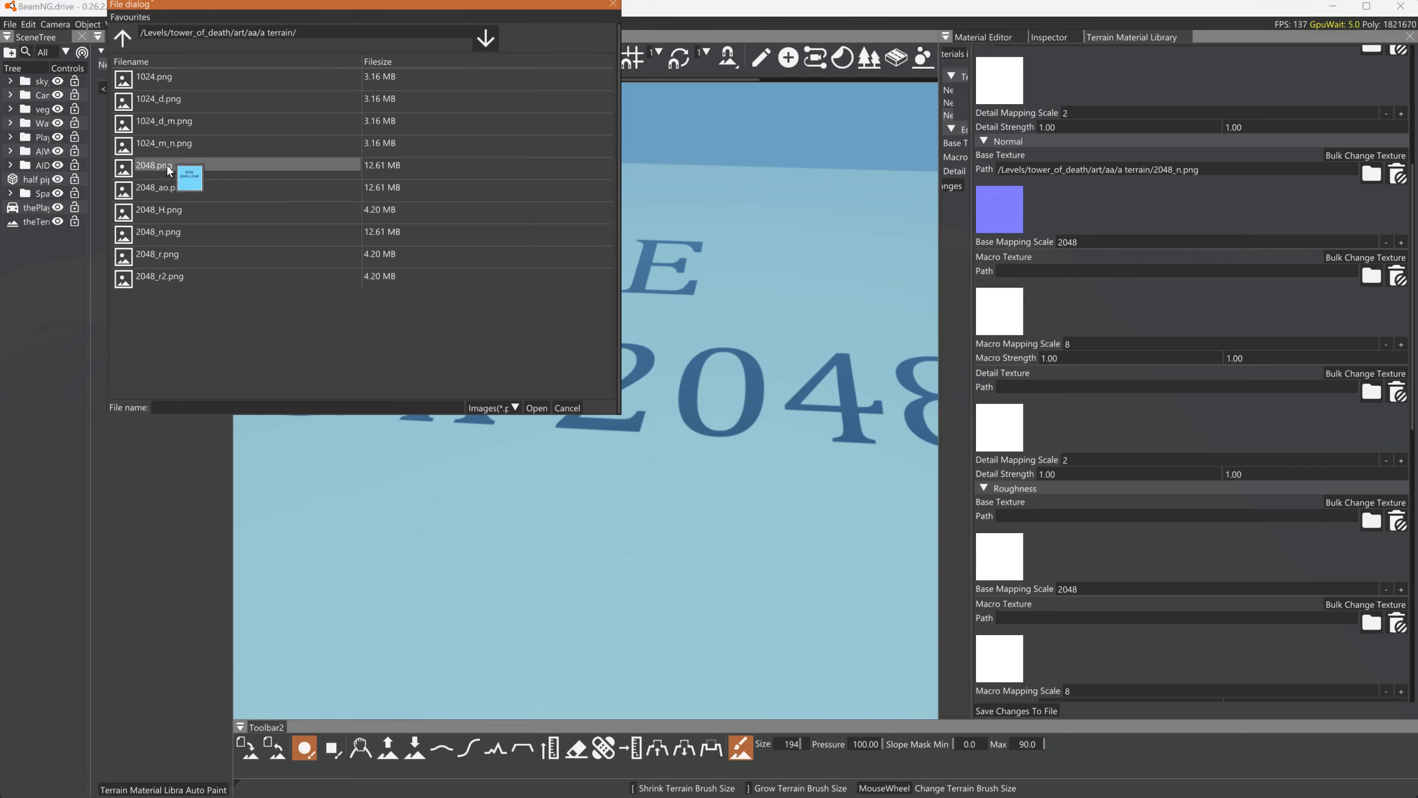
left_click(166, 164)
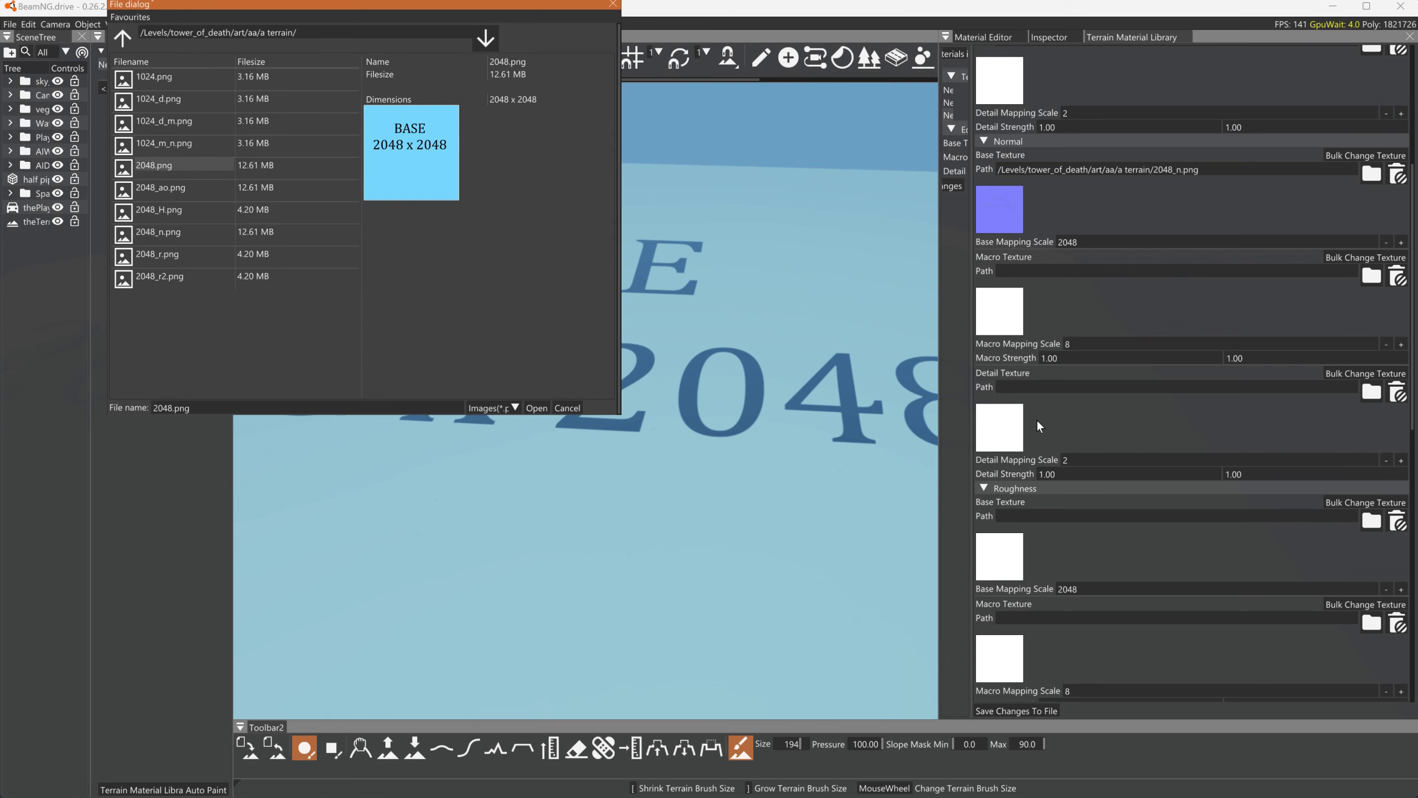
left_click(538, 407)
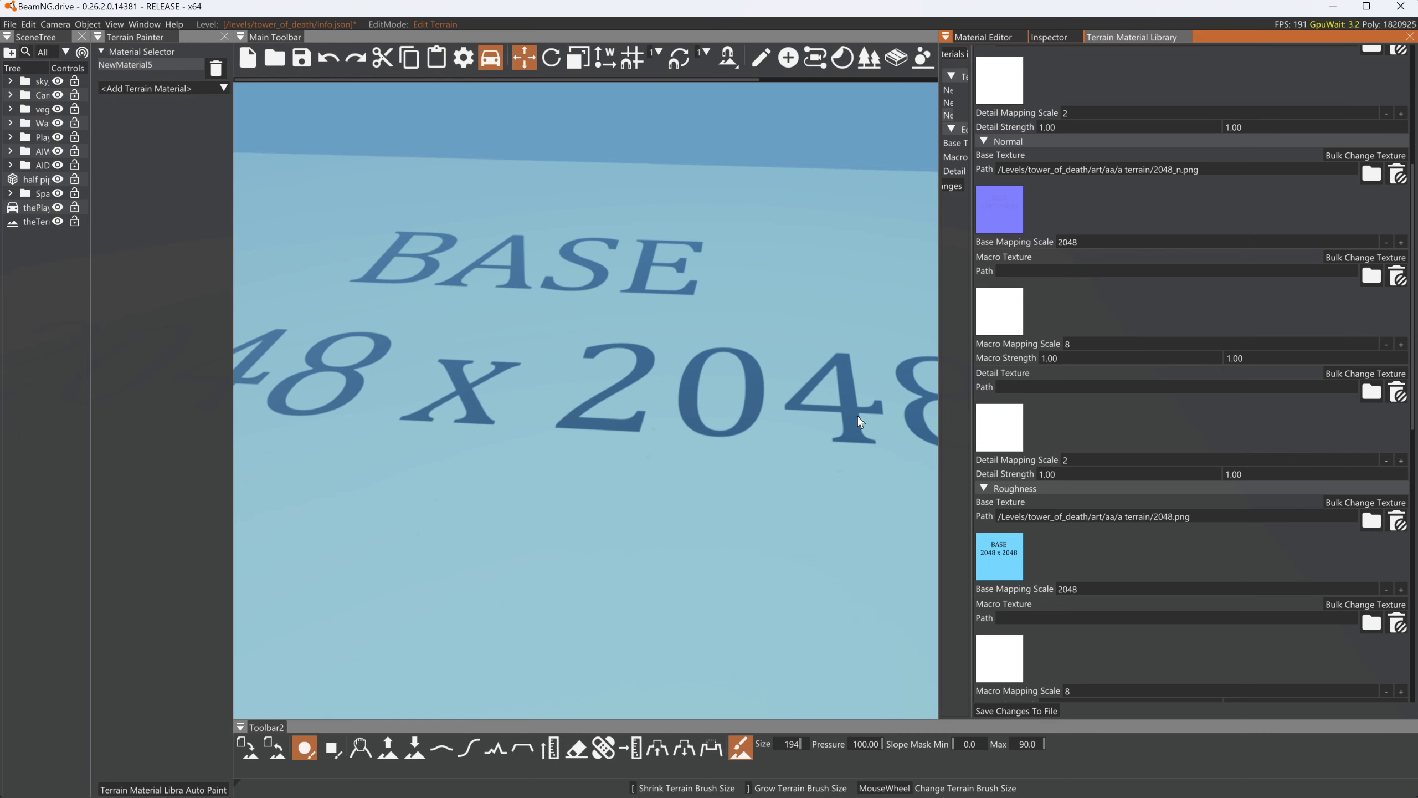
left_click(1029, 710)
Assign 2048.png as the base texture of the Height group and save the changes to file
scroll(1107, 629, "down", 3)
scroll(1108, 630, "down", 1)
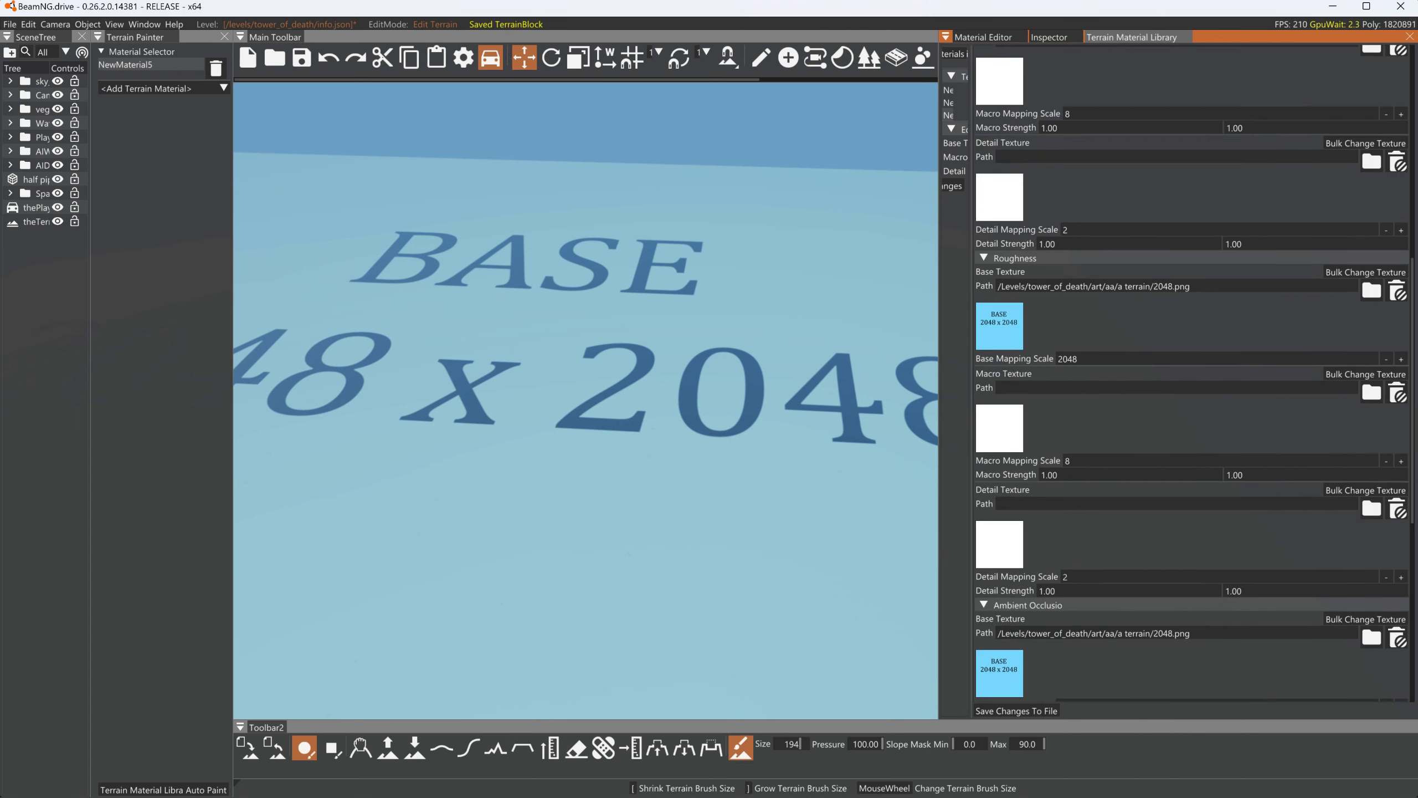
scroll(1018, 579, "down", 6)
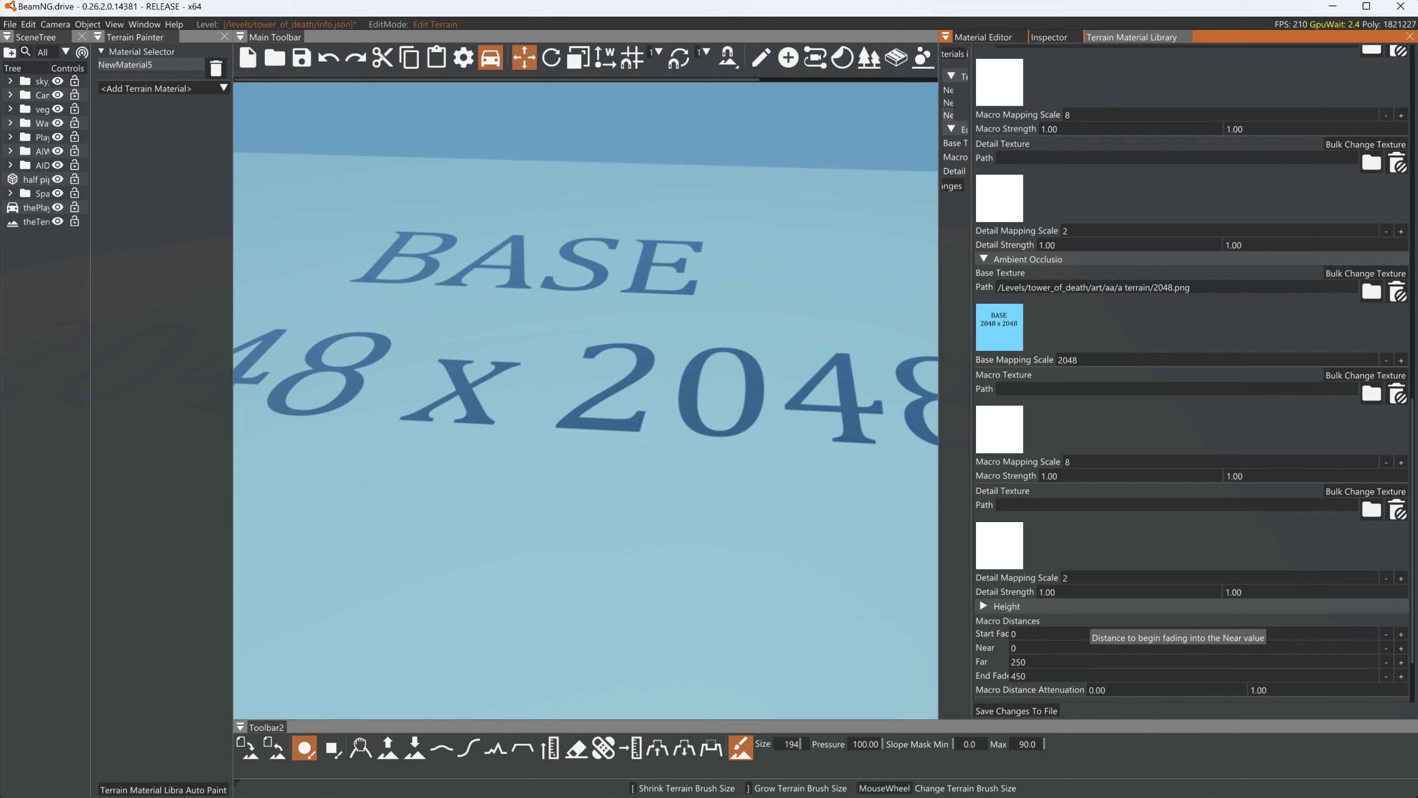
scroll(997, 609, "down", 1)
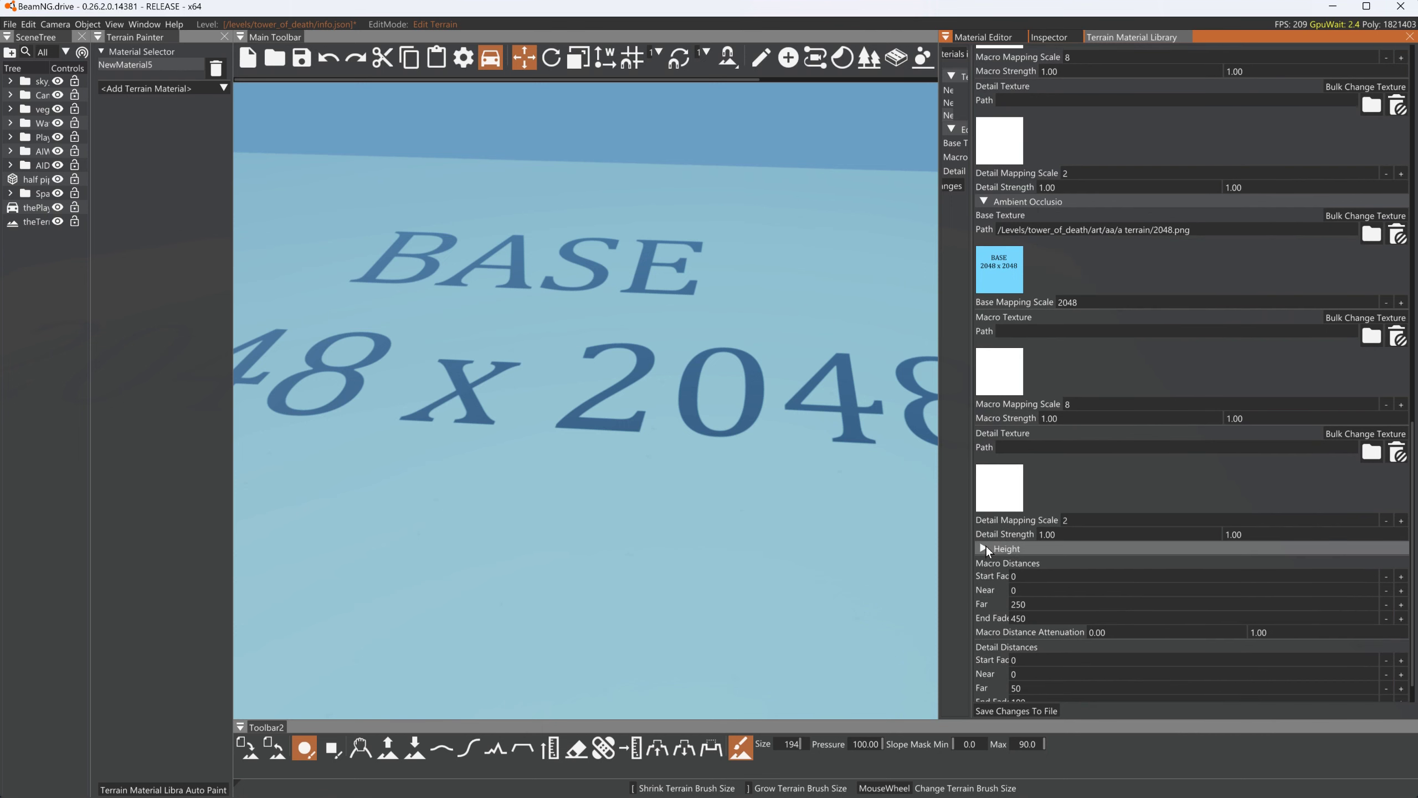
left_click(986, 547)
scroll(986, 545, "down", 2)
left_click(999, 494)
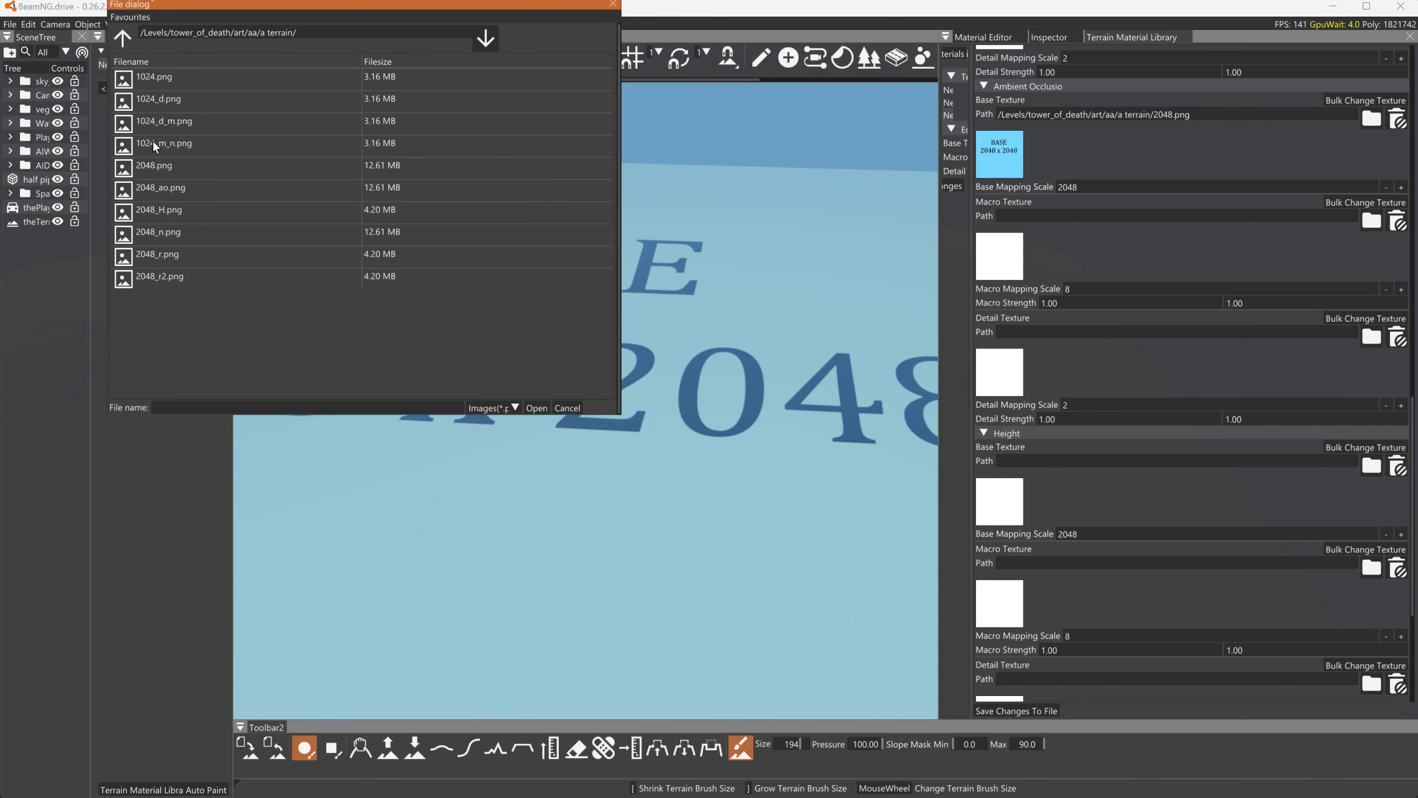
left_click(169, 163)
left_click(536, 407)
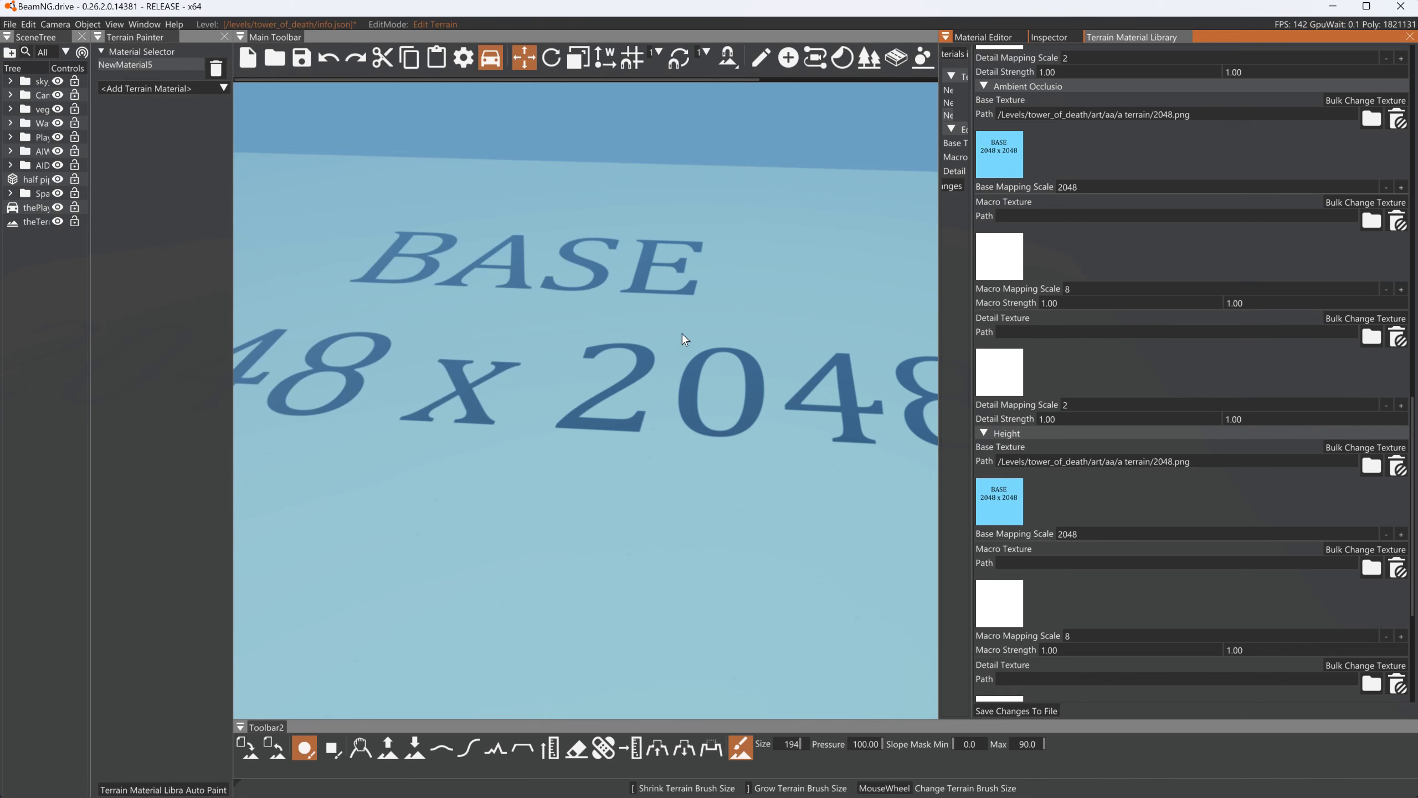
left_click(1041, 710)
Examine the BASE 2048 x 2048 lettering on the terrain from several angles to check its reflections and surface relief
mouse_move(813, 457)
right_mouse_down()
mouse_move(819, 439)
mouse_move(807, 446)
right_mouse_up()
key("w")
key("w")
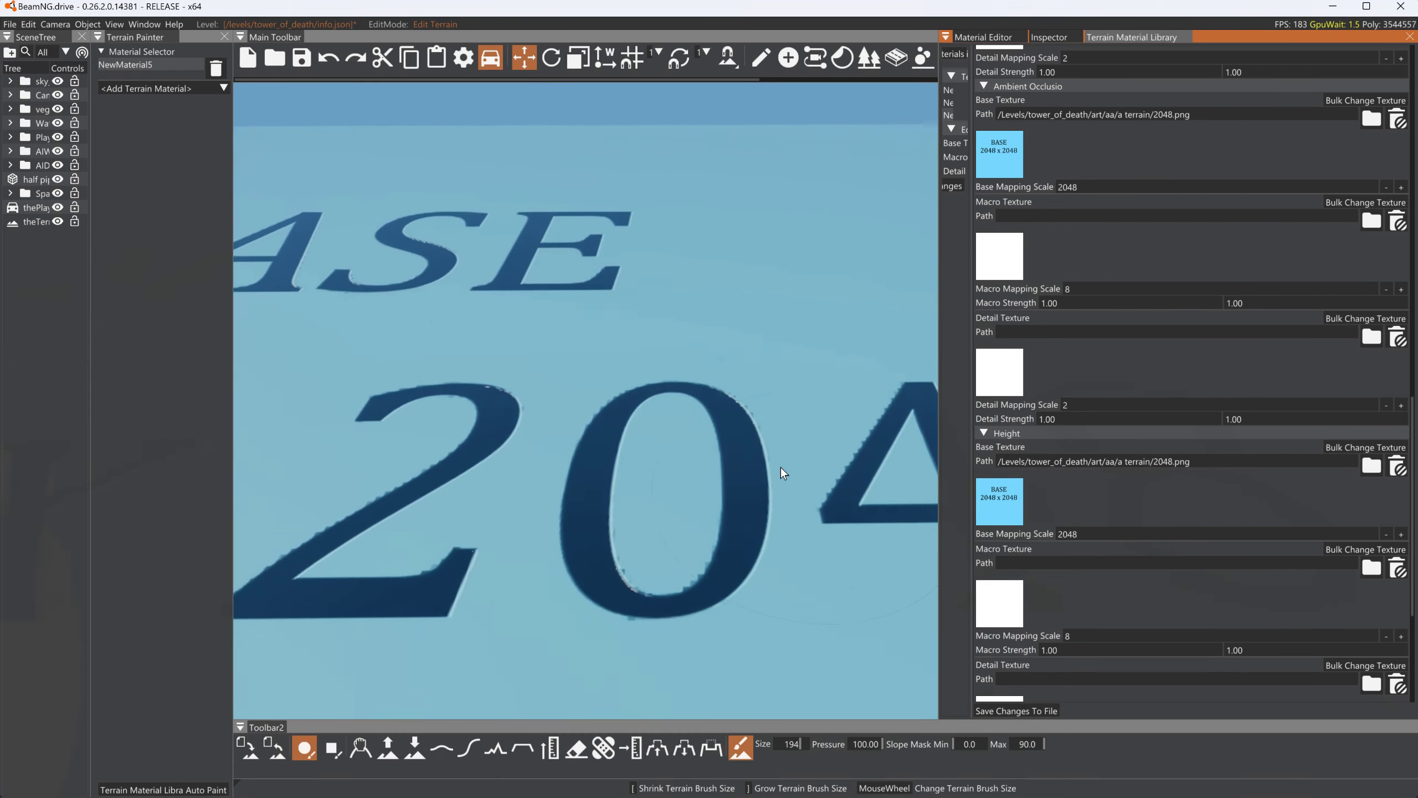
key("d")
right_click_drag(731, 447, 626, 444)
key("d")
right_click_drag(815, 458, 694, 361)
key("a")
key("d")
key("a")
key("d")
key("a")
key("a")
key("a")
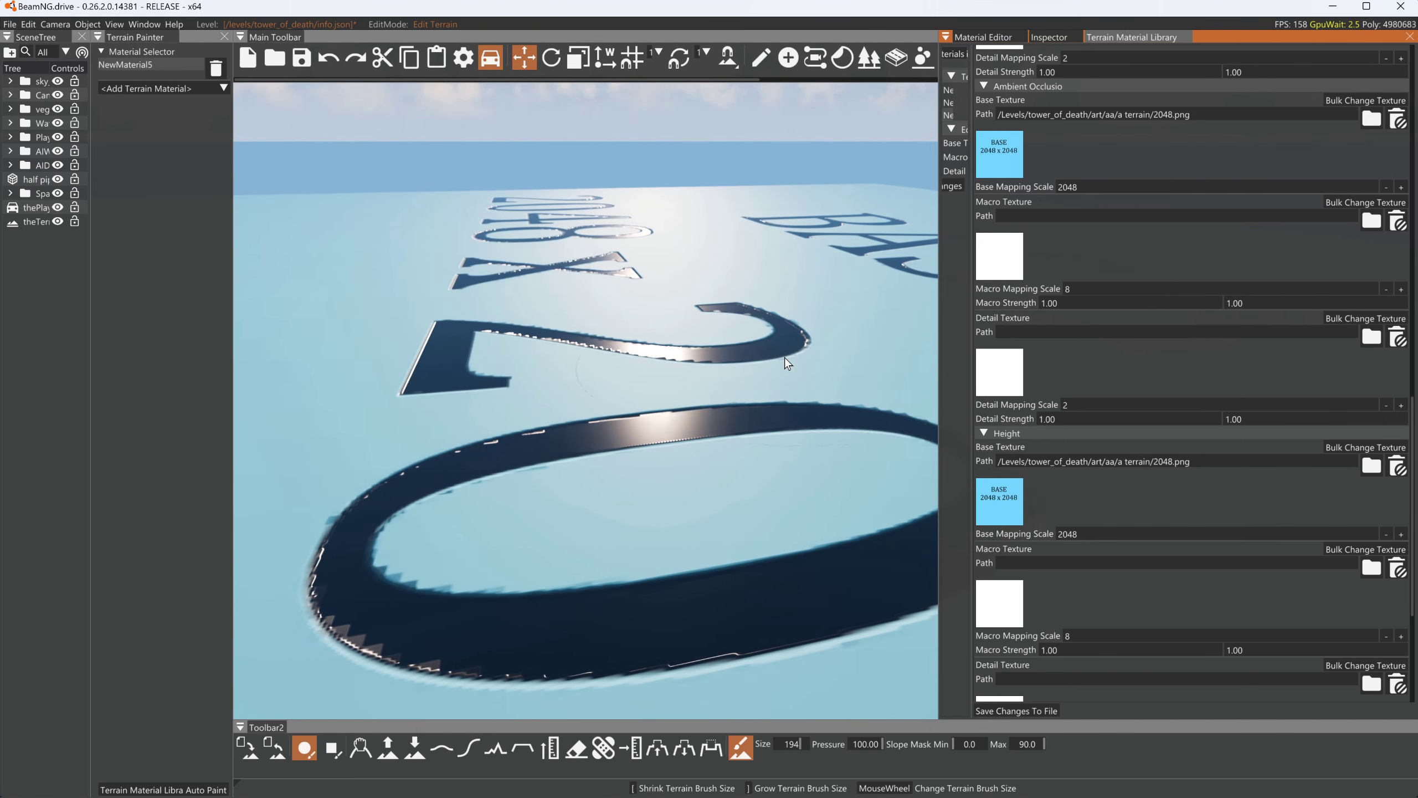
key("d")
scroll(1205, 379, "up", 6)
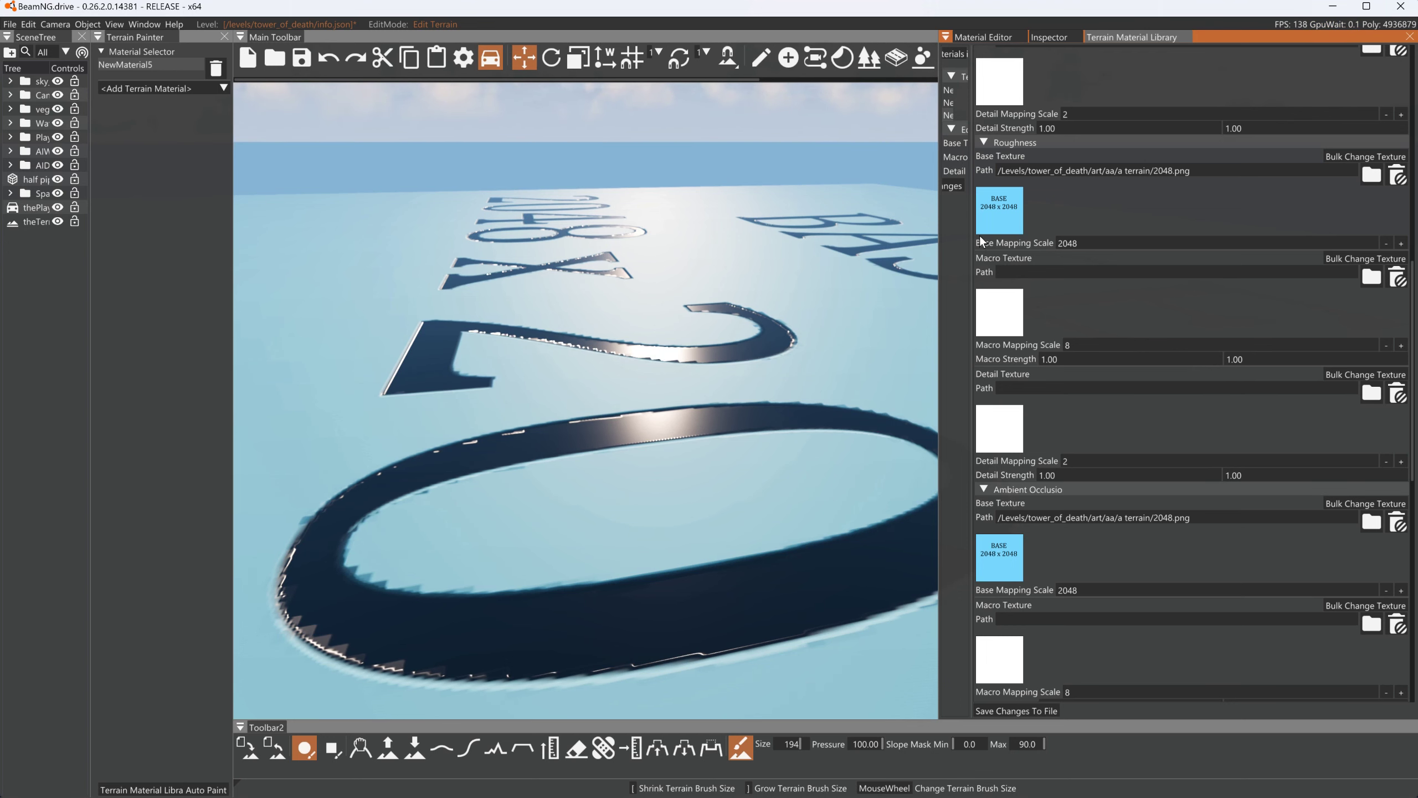
right_click_drag(701, 433, 712, 441)
key("s")
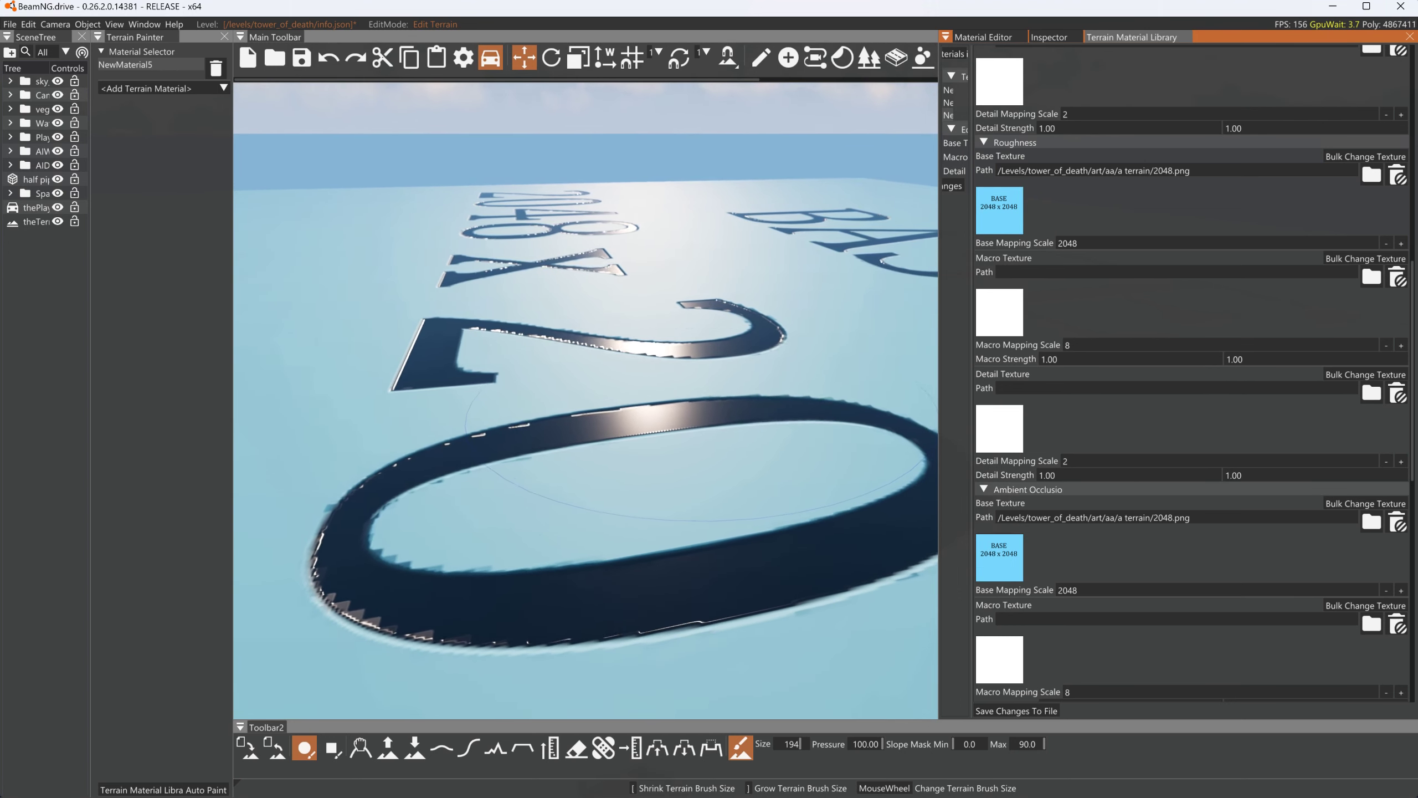
key("a")
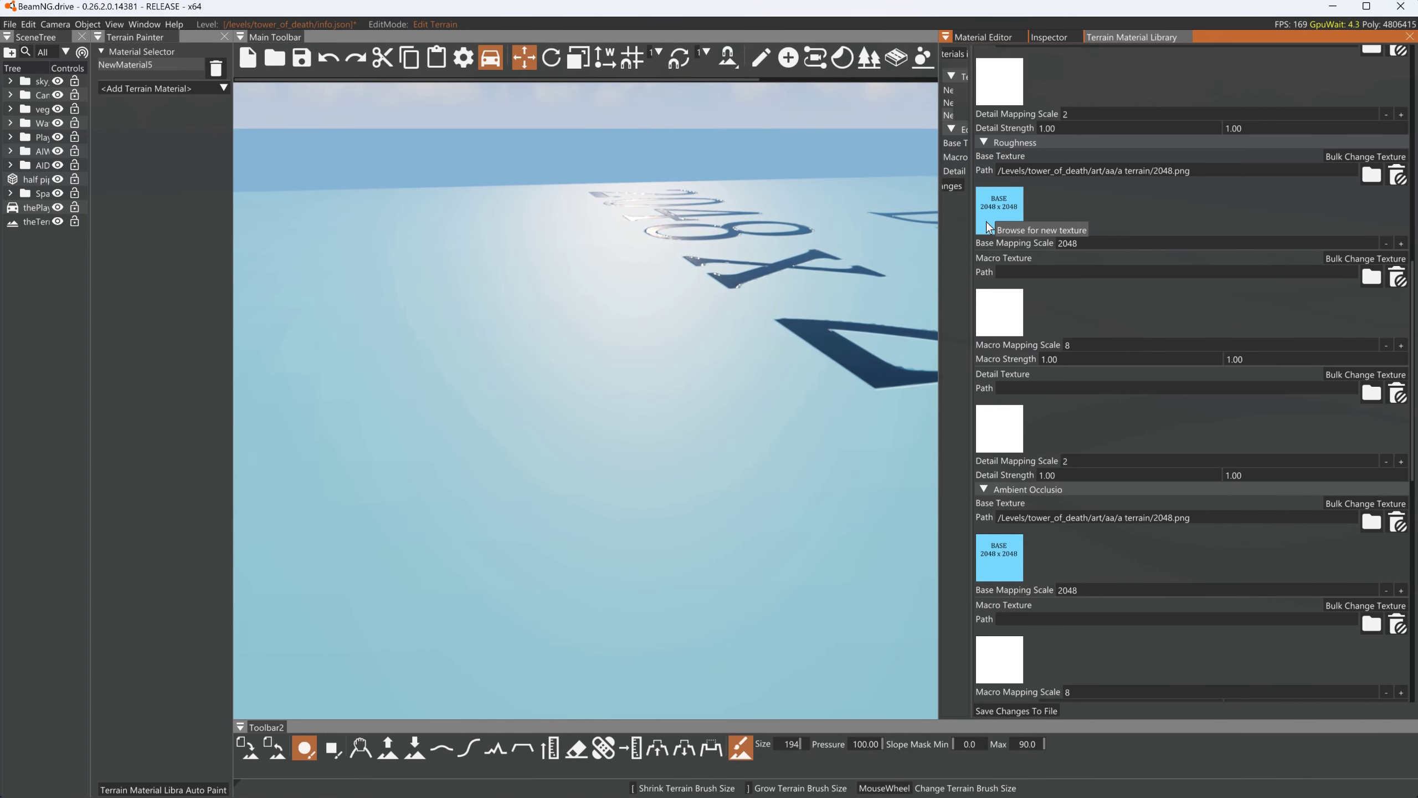
key("d")
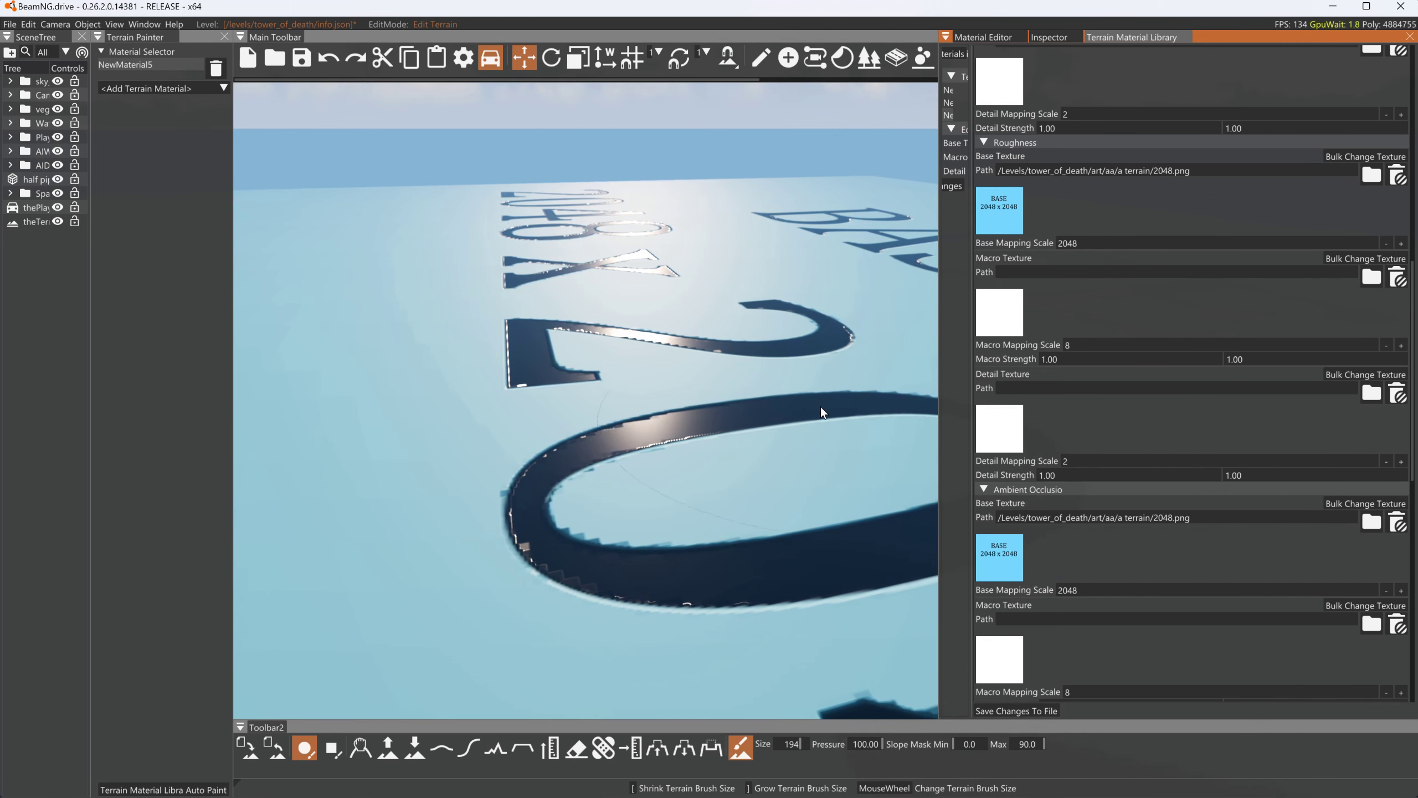
key("a")
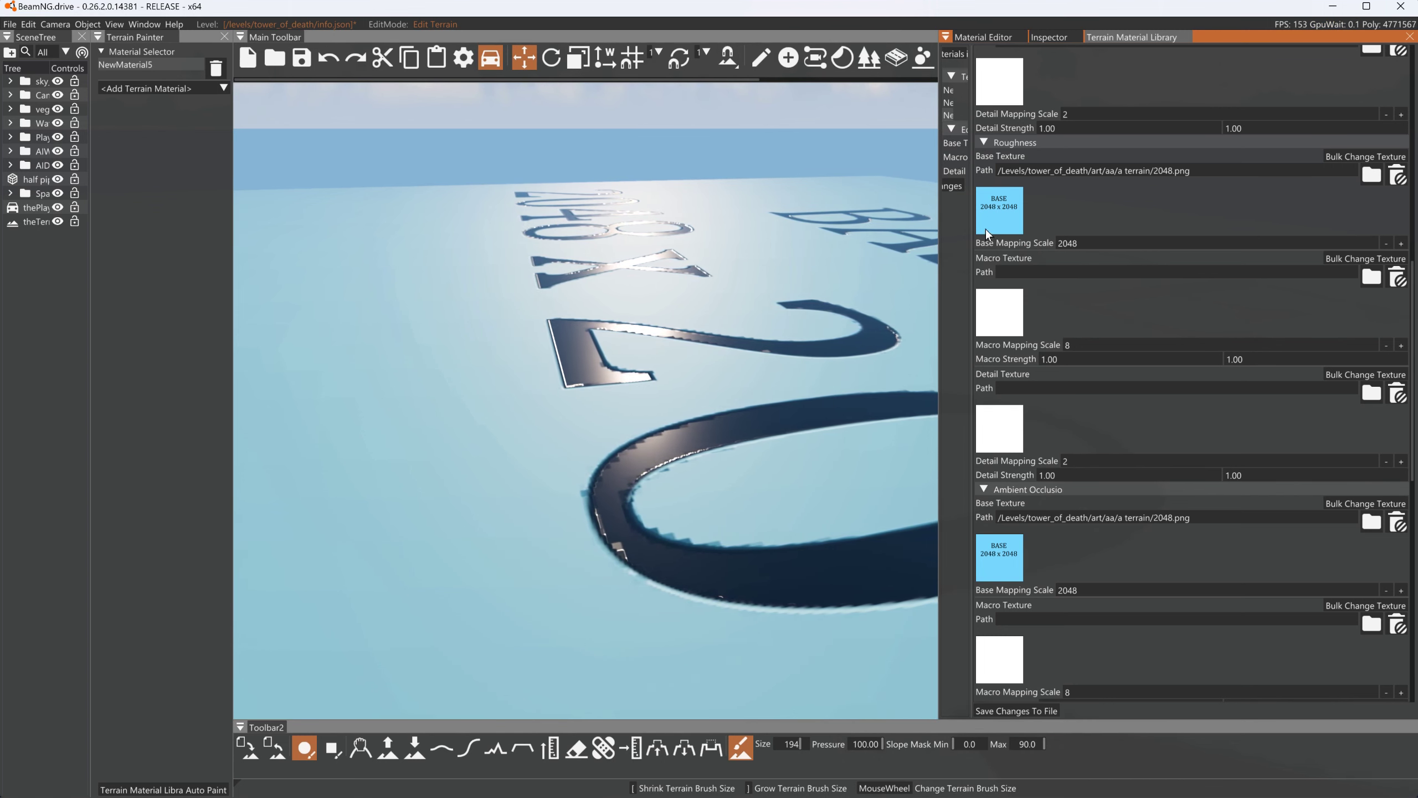
Browse to /Levels/tower_of_death/art/a terrain/ for the Roughness base texture and preview the 2048 texture files, including 2048_r5.png and 2048_r7.png
left_click(988, 226)
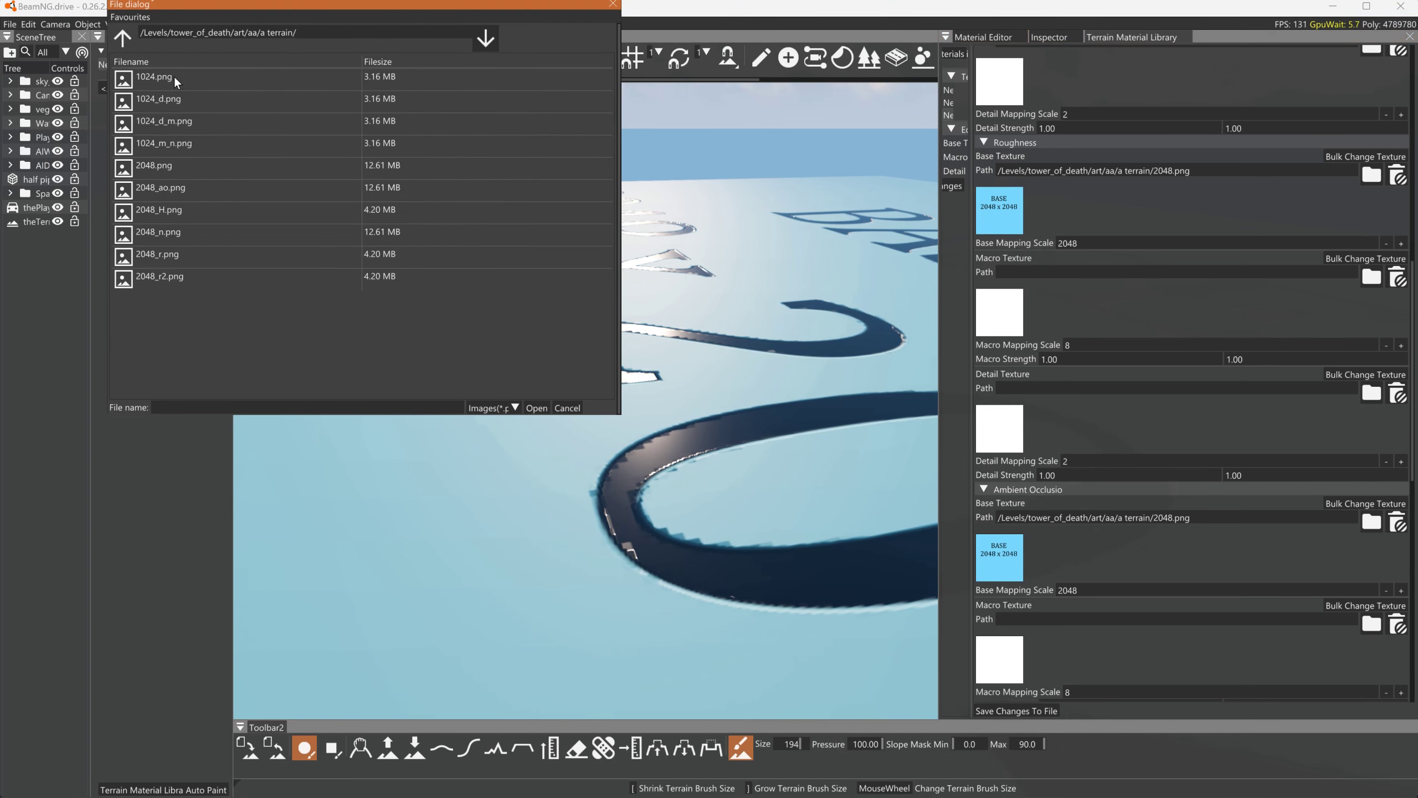
left_click(122, 37)
left_click(122, 37)
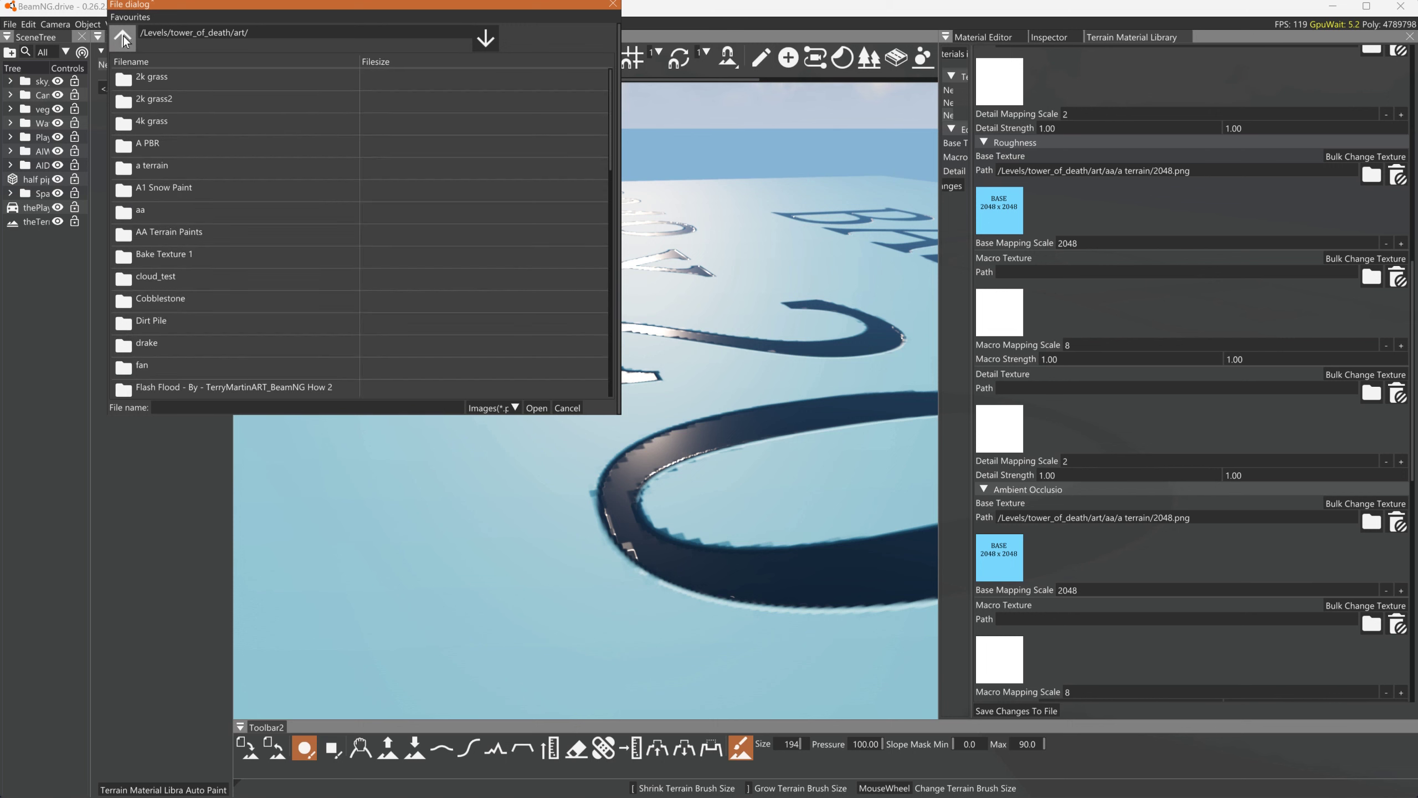
double_click(156, 168)
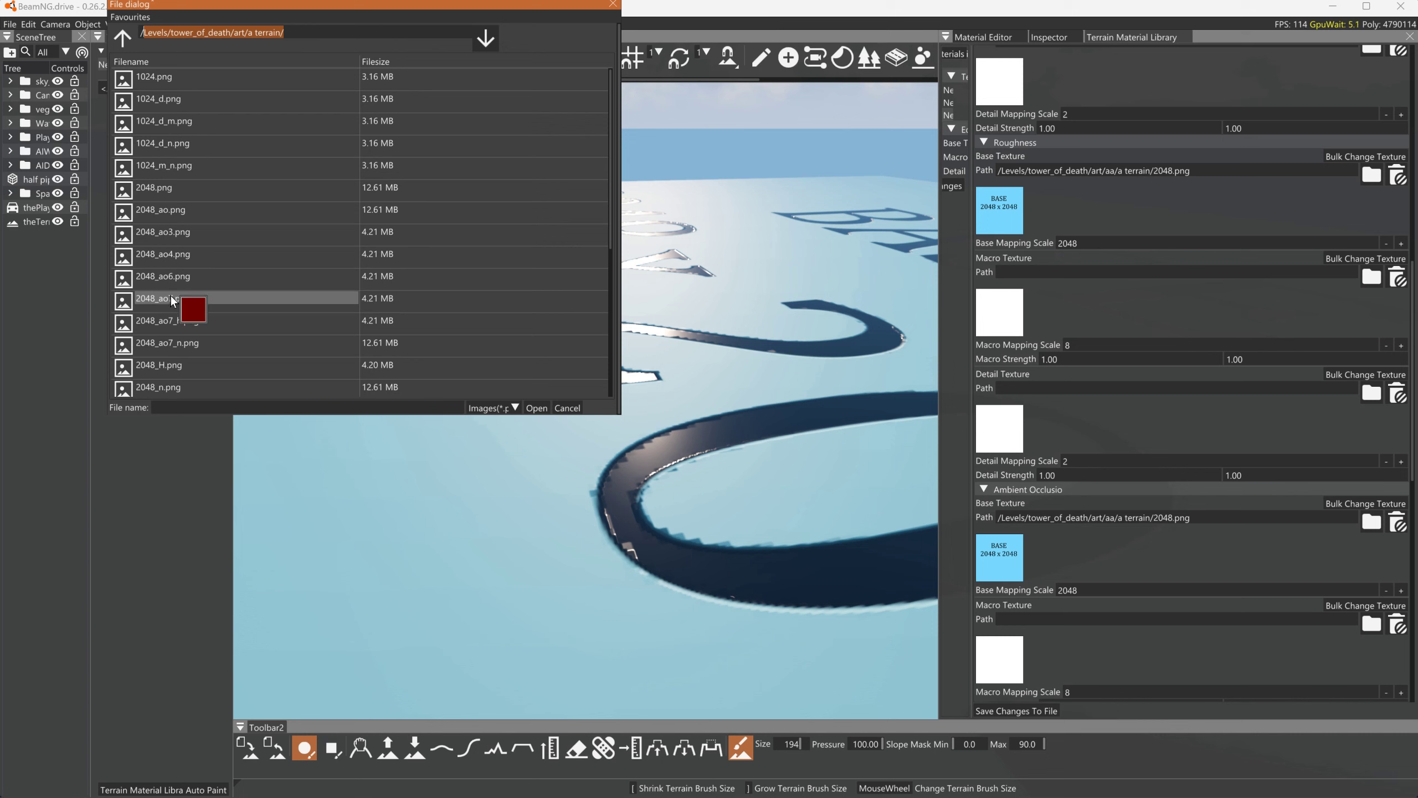
left_click(170, 322)
left_click(167, 344)
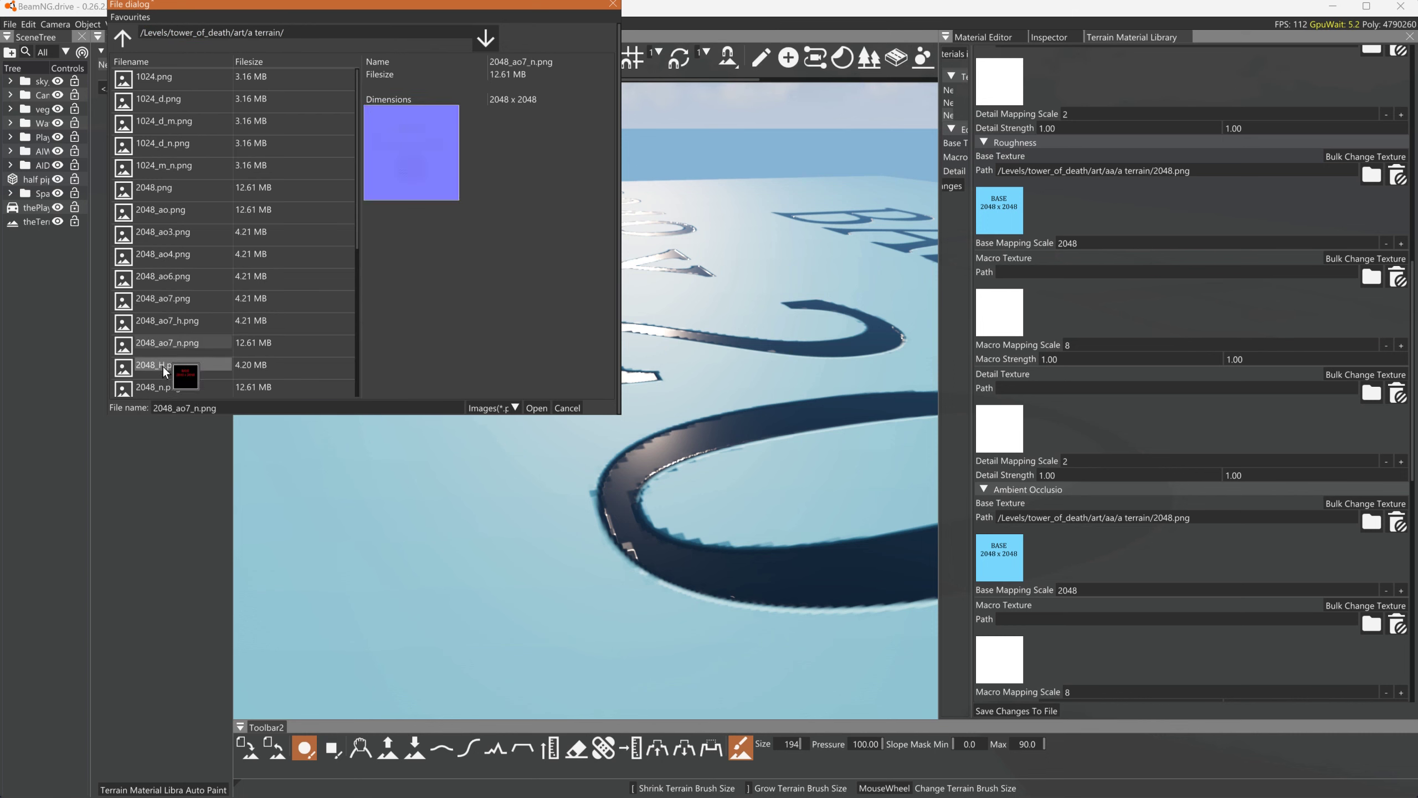
left_click(164, 370)
scroll(164, 374, "down", 2)
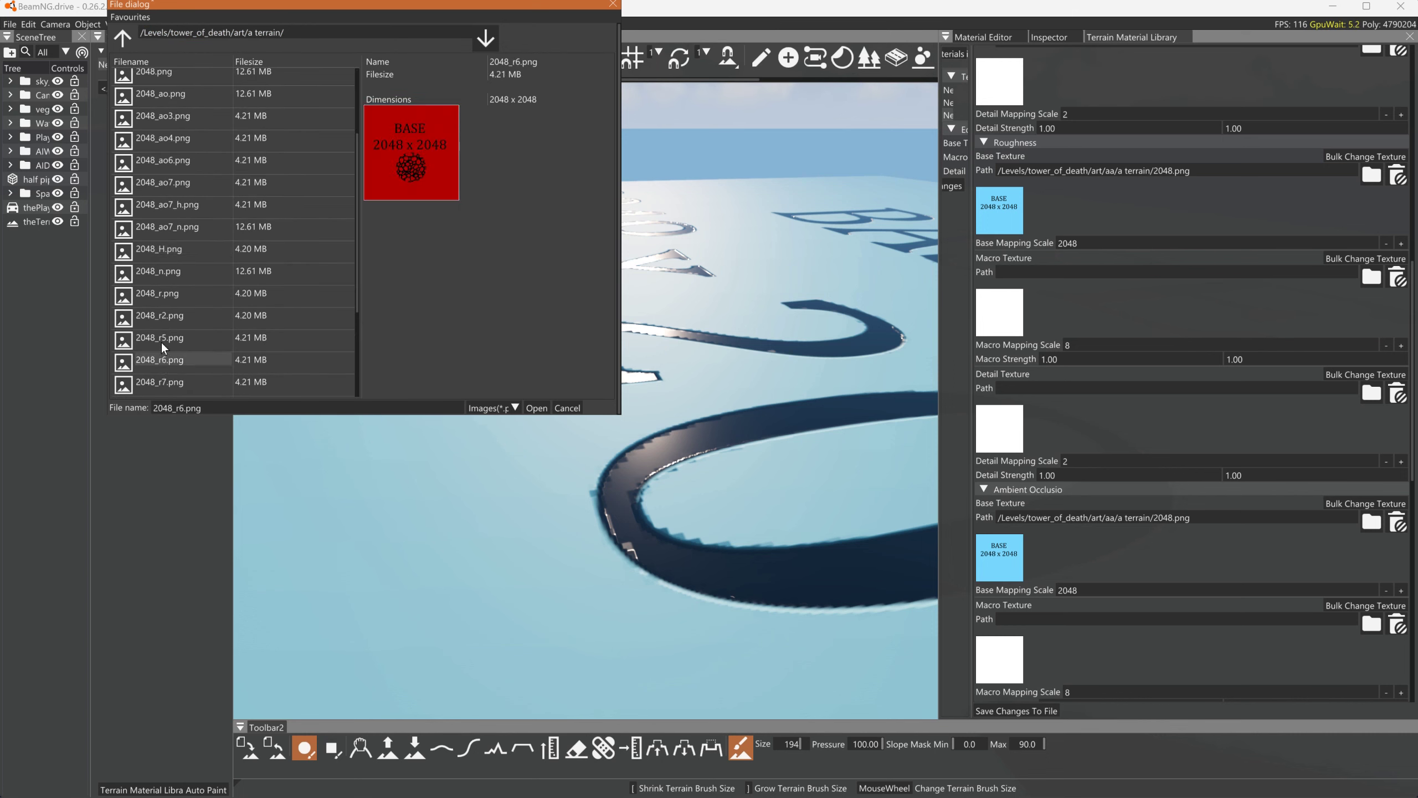
left_click(162, 344)
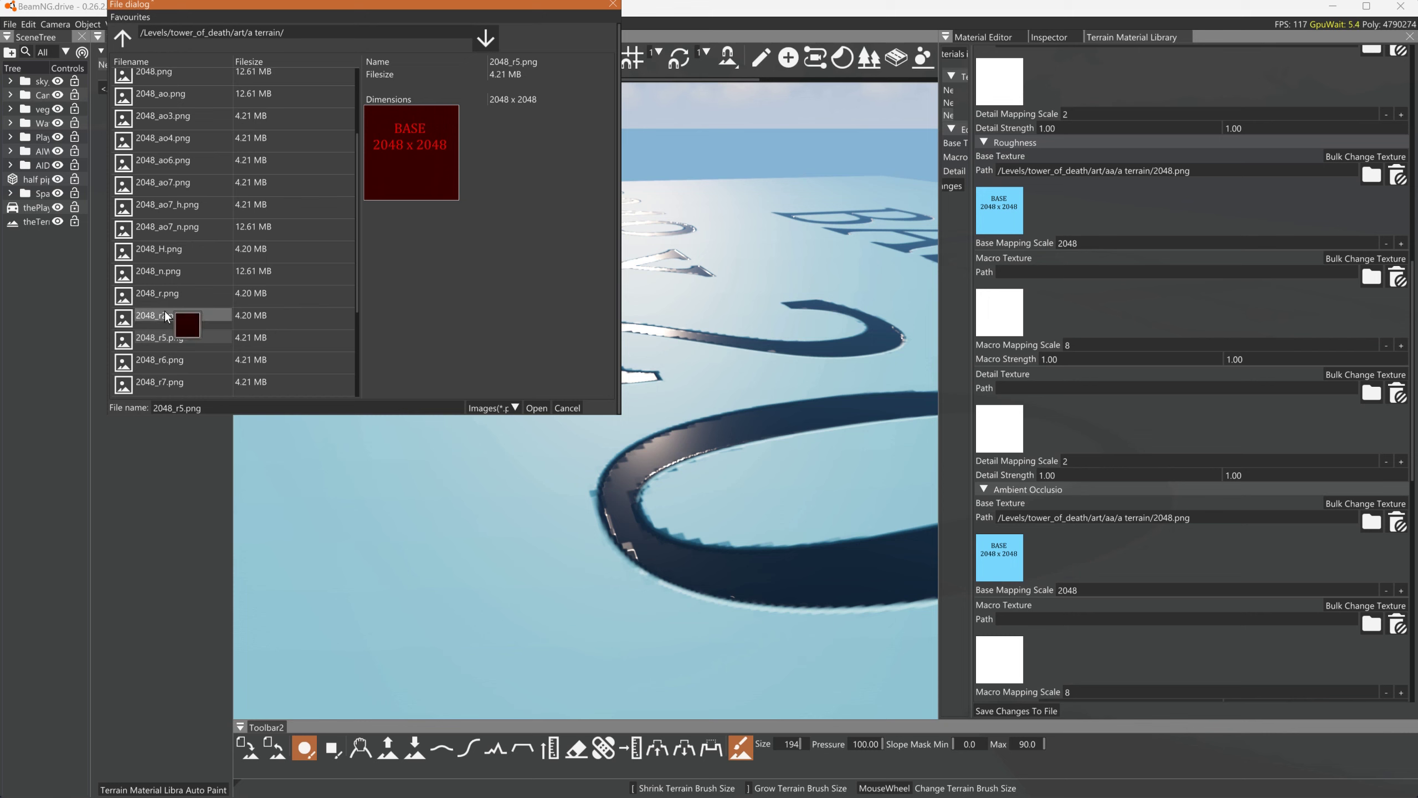
left_click(167, 295)
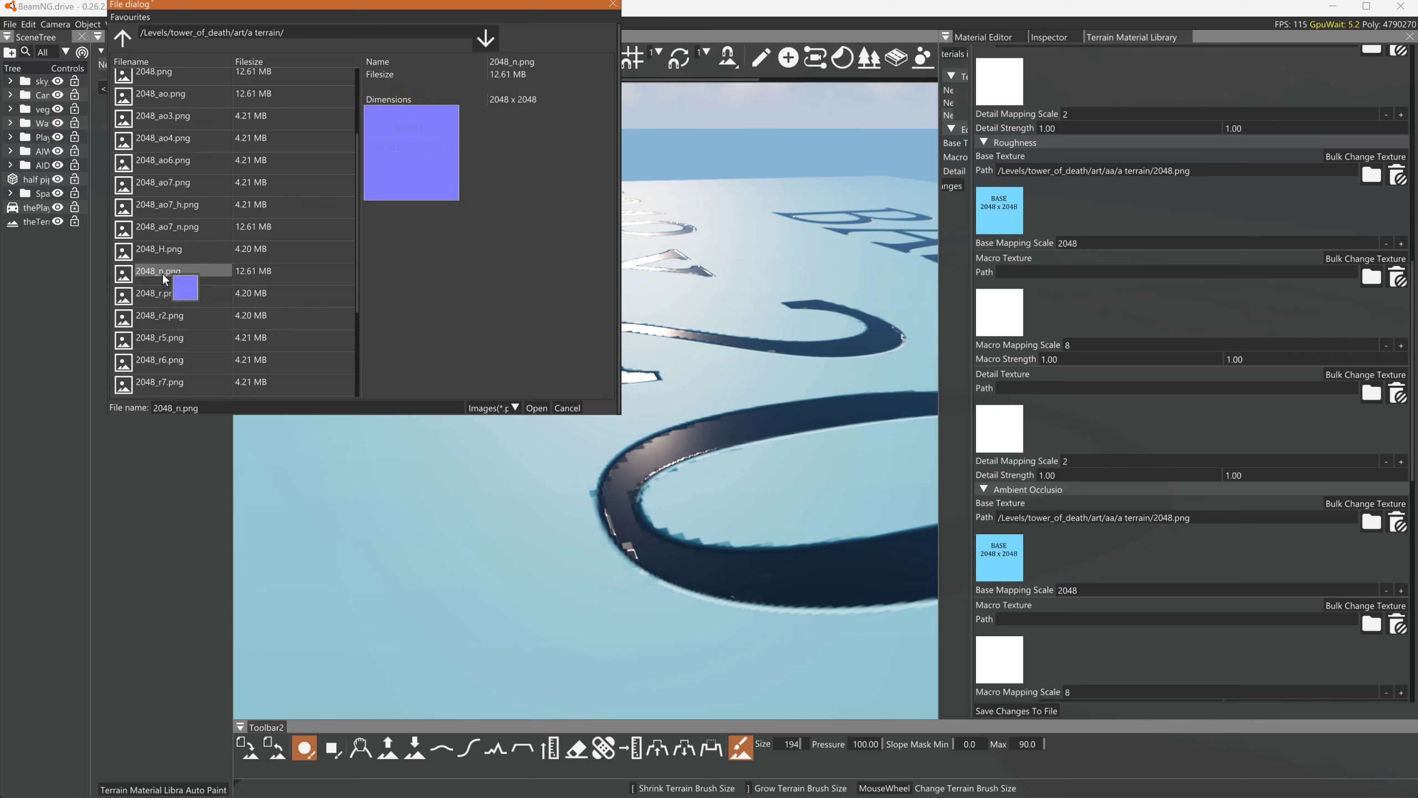
left_click(158, 361)
left_click(160, 382)
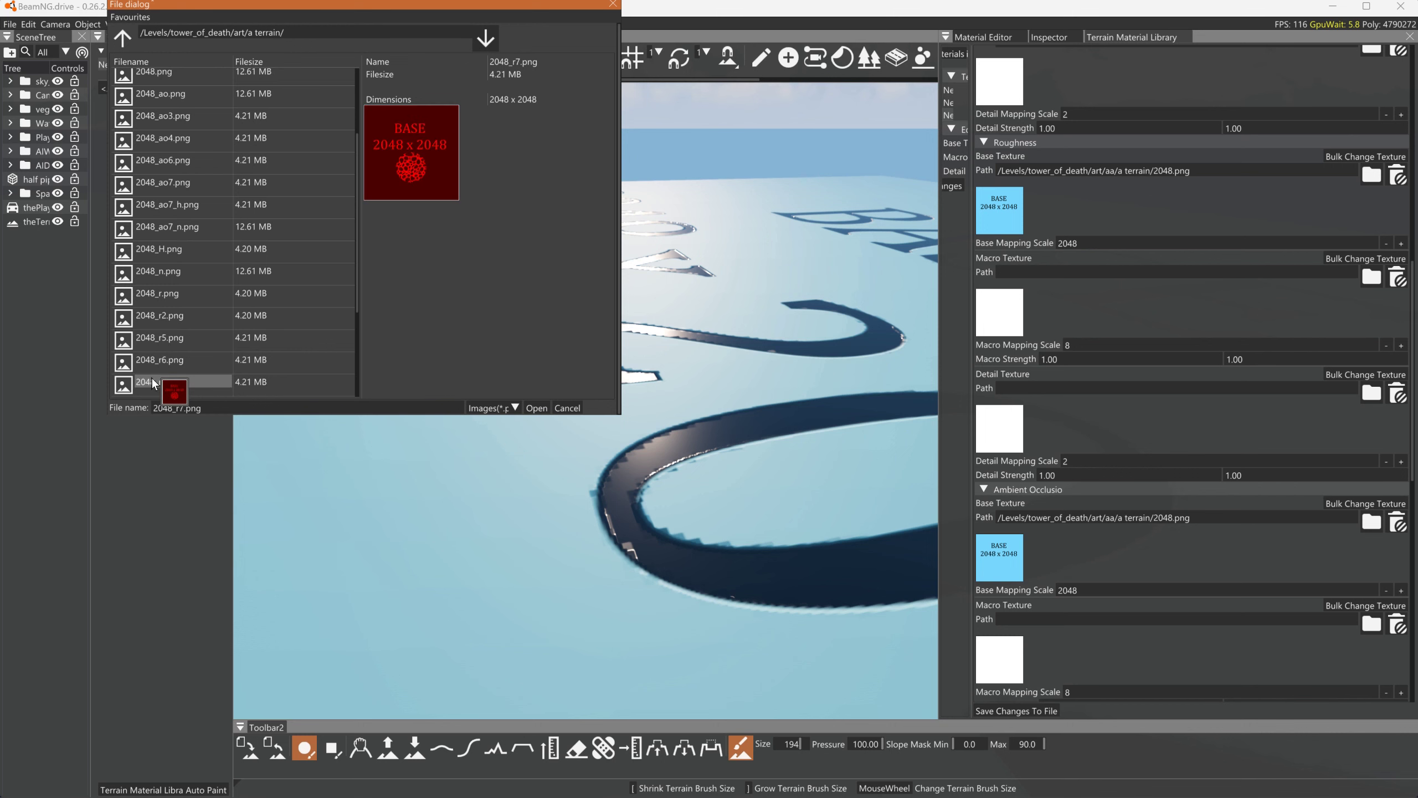
Assign 2048_rough.png as the base texture of the Roughness group, save to file, and inspect the terrain's reflections from different positions
scroll(175, 350, "down", 2)
left_click(162, 355)
left_click(168, 333)
left_click(170, 311)
left_click(174, 290)
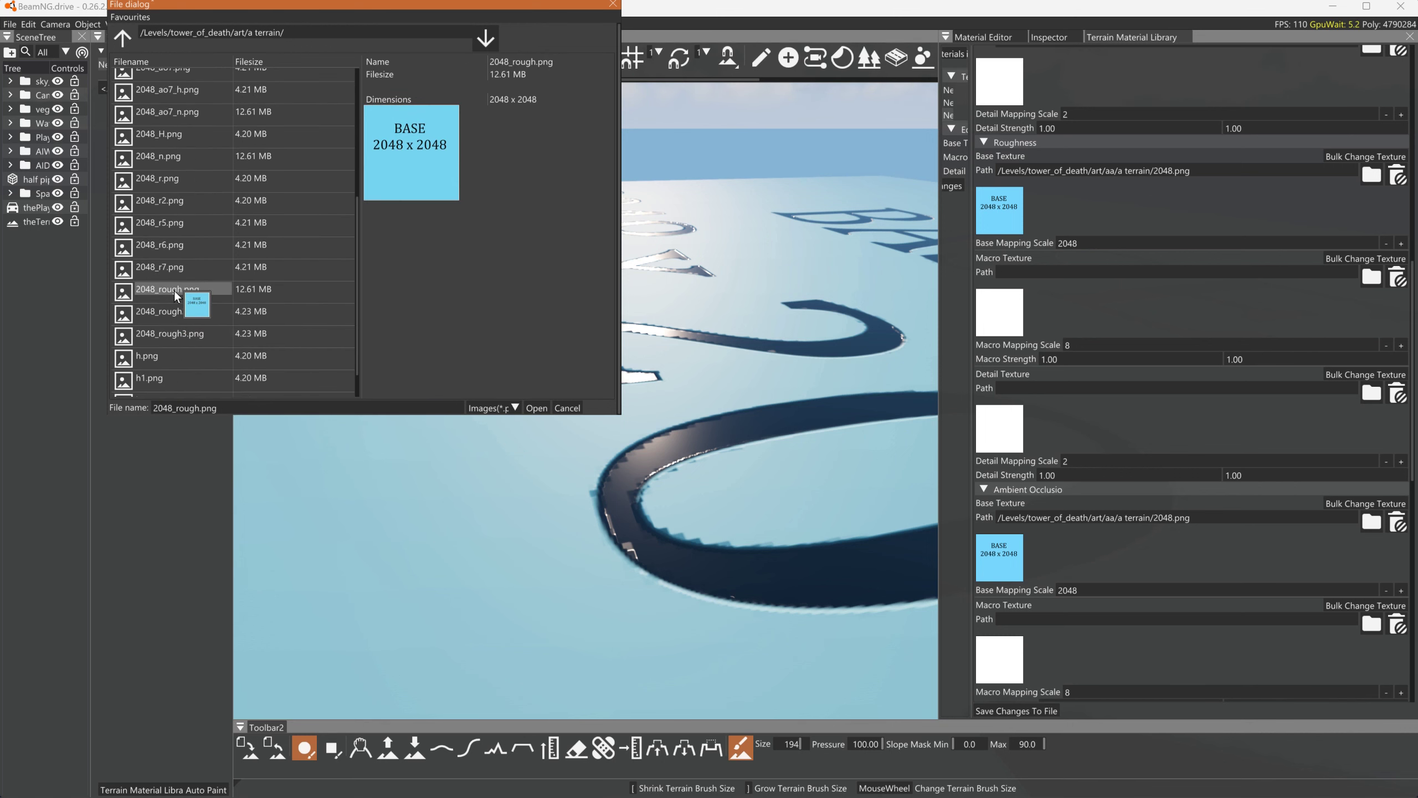
left_click(530, 407)
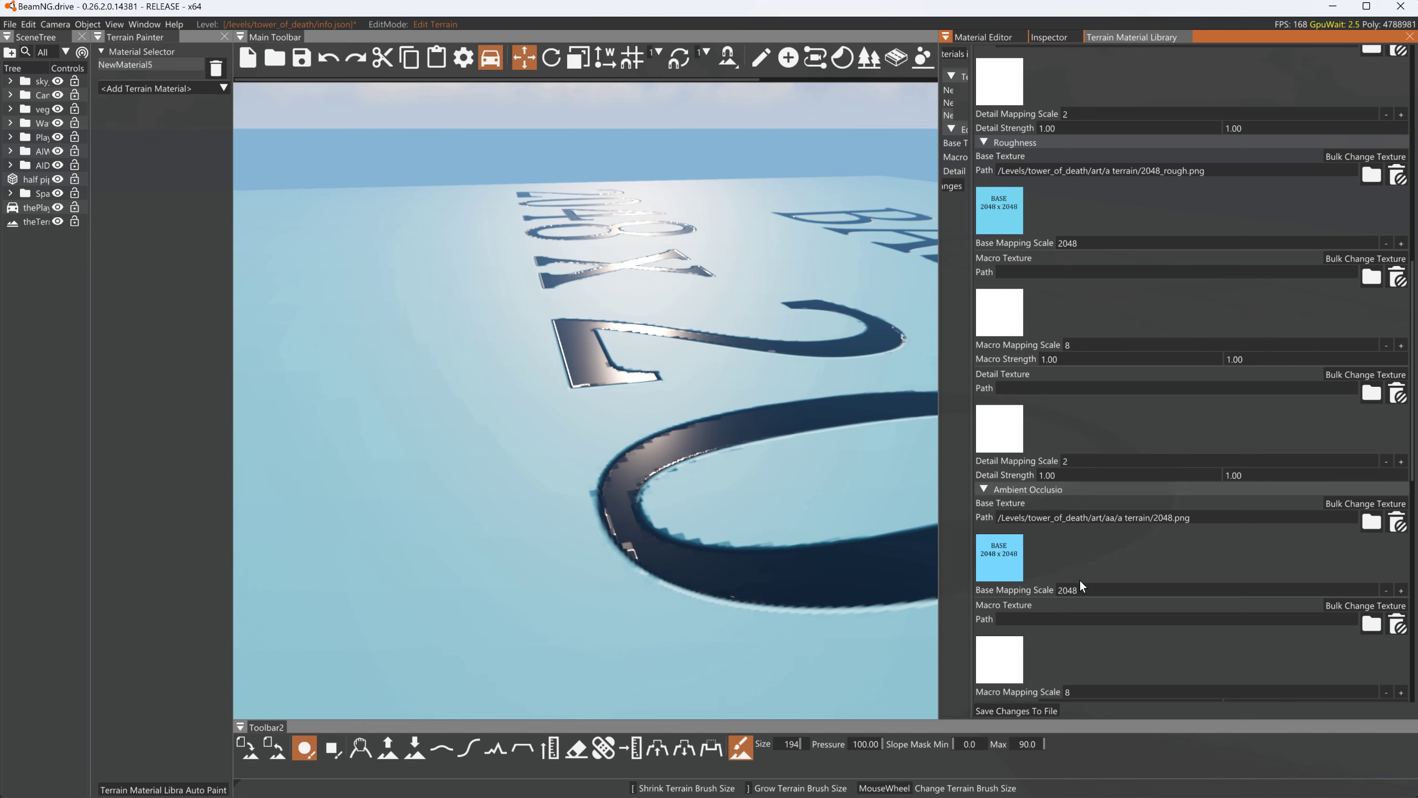
left_click(1037, 705)
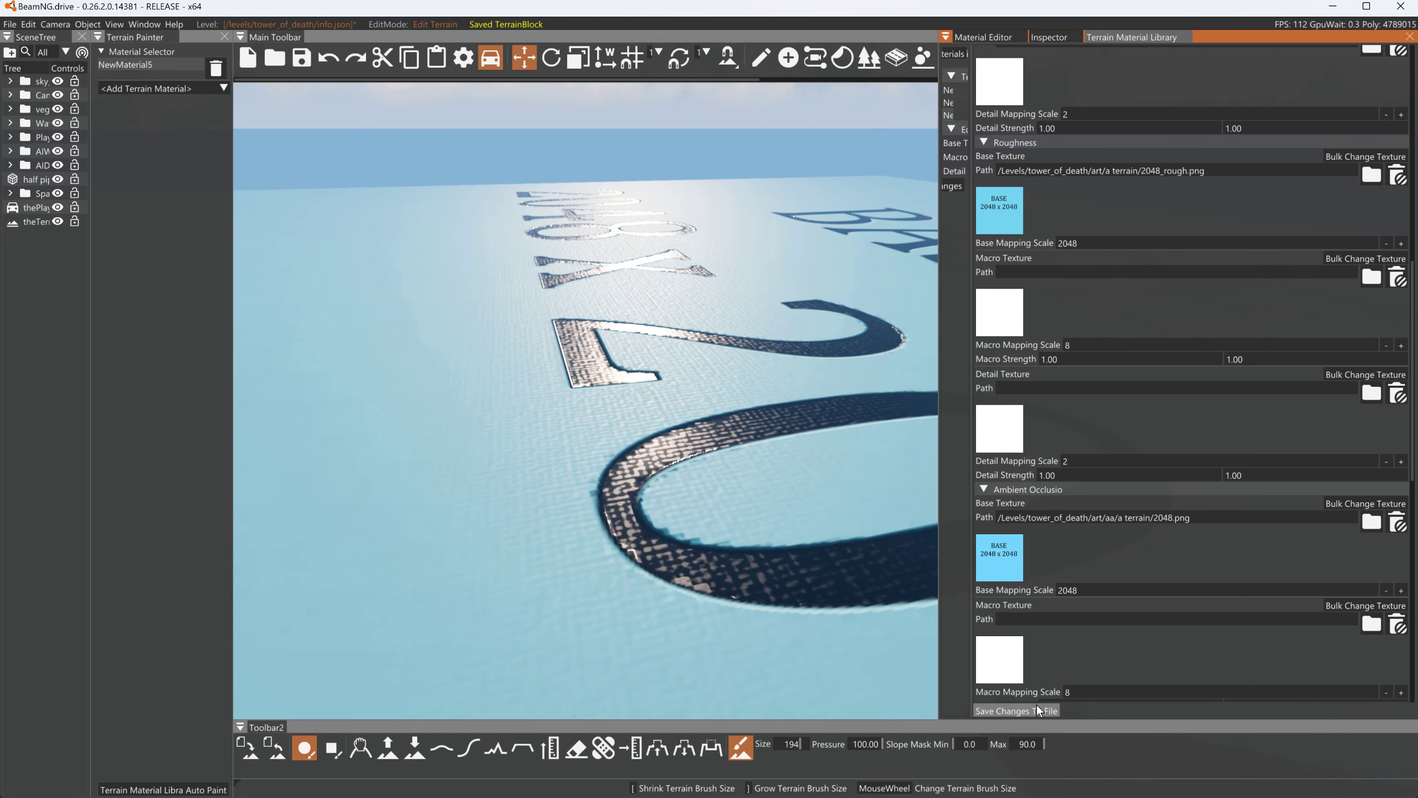
mouse_move(679, 326)
right_mouse_down()
mouse_move(748, 346)
mouse_move(709, 349)
mouse_move(642, 302)
mouse_move(586, 307)
mouse_move(631, 335)
mouse_move(742, 360)
mouse_move(709, 369)
right_mouse_up()
key("a")
key("w")
key("d")
key("a")
key("d")
Replace the base texture of the Roughness group with 2048_rough2.png from /Levels/tower_of_death/art/a terrain/
left_click(1006, 226)
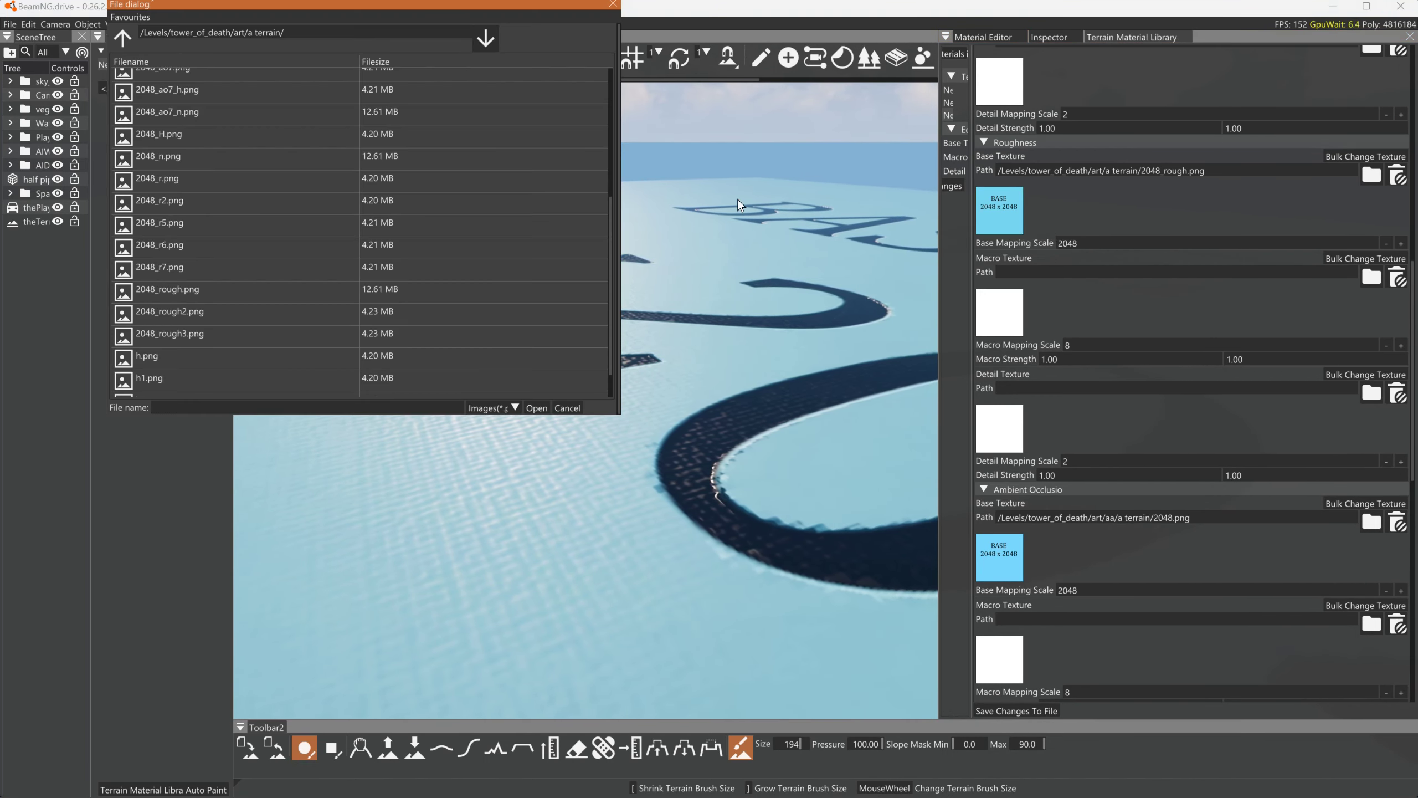
left_click(175, 267)
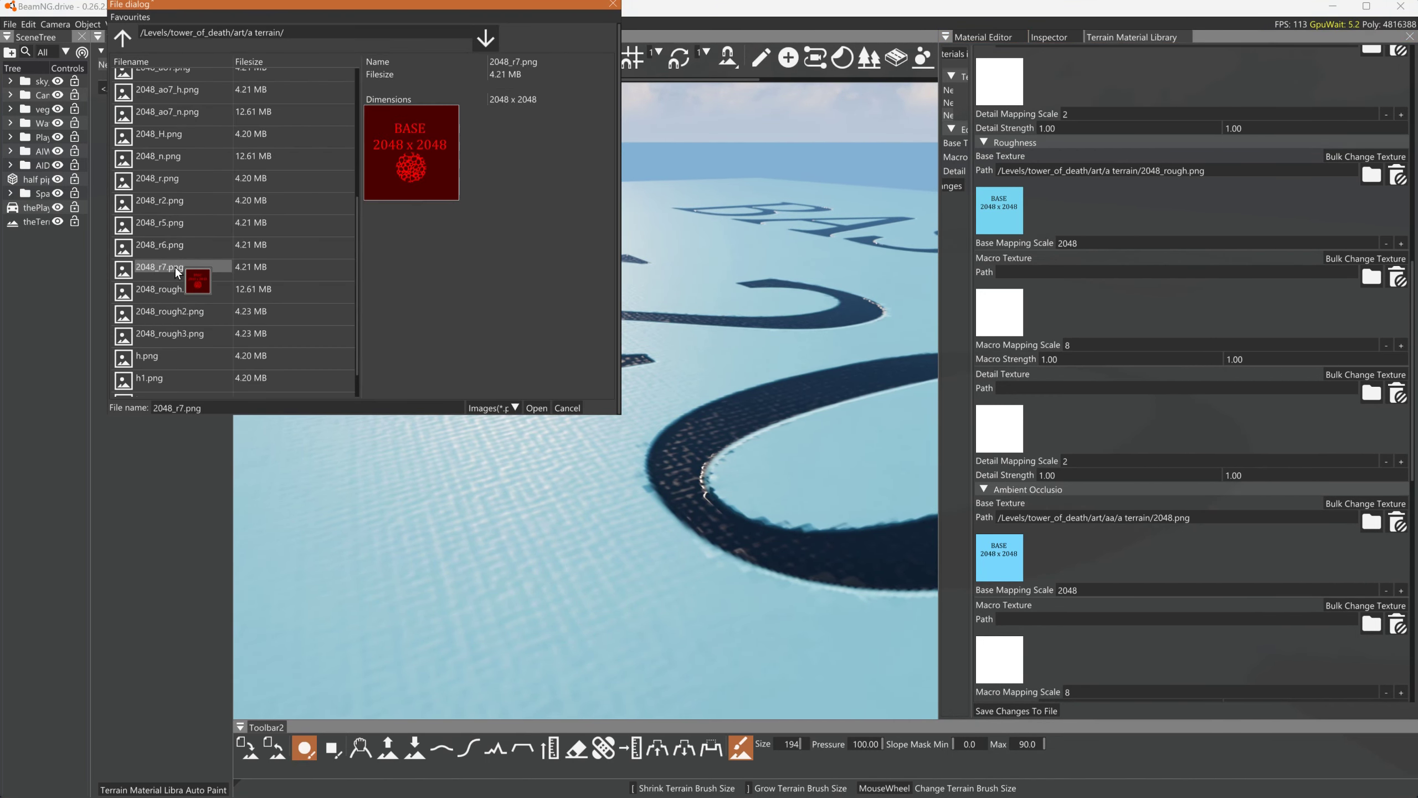
left_click(171, 225)
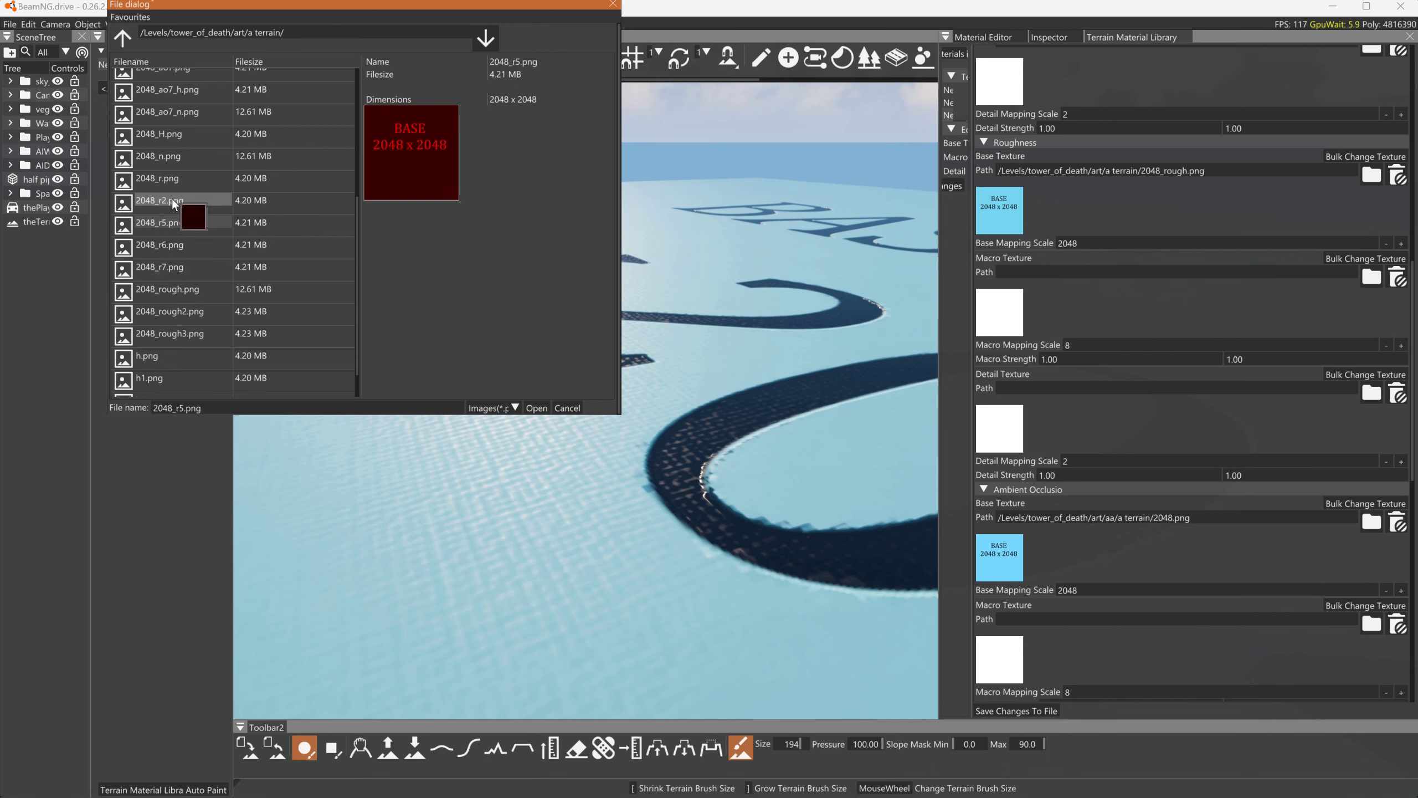
left_click(180, 310)
left_click(535, 407)
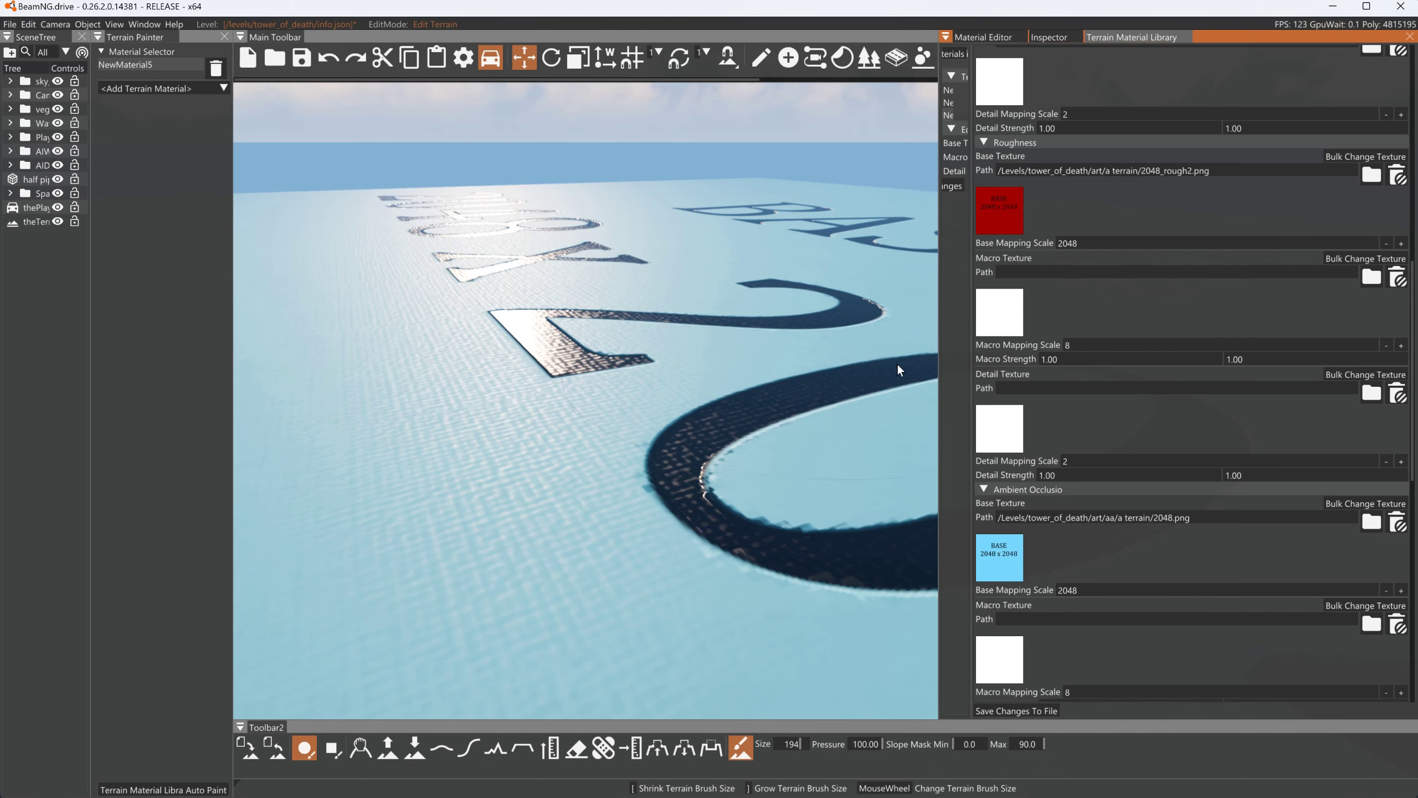
Save the 2048_rough2.png roughness change to file and inspect the terrain's reflections from different positions
left_click(1028, 709)
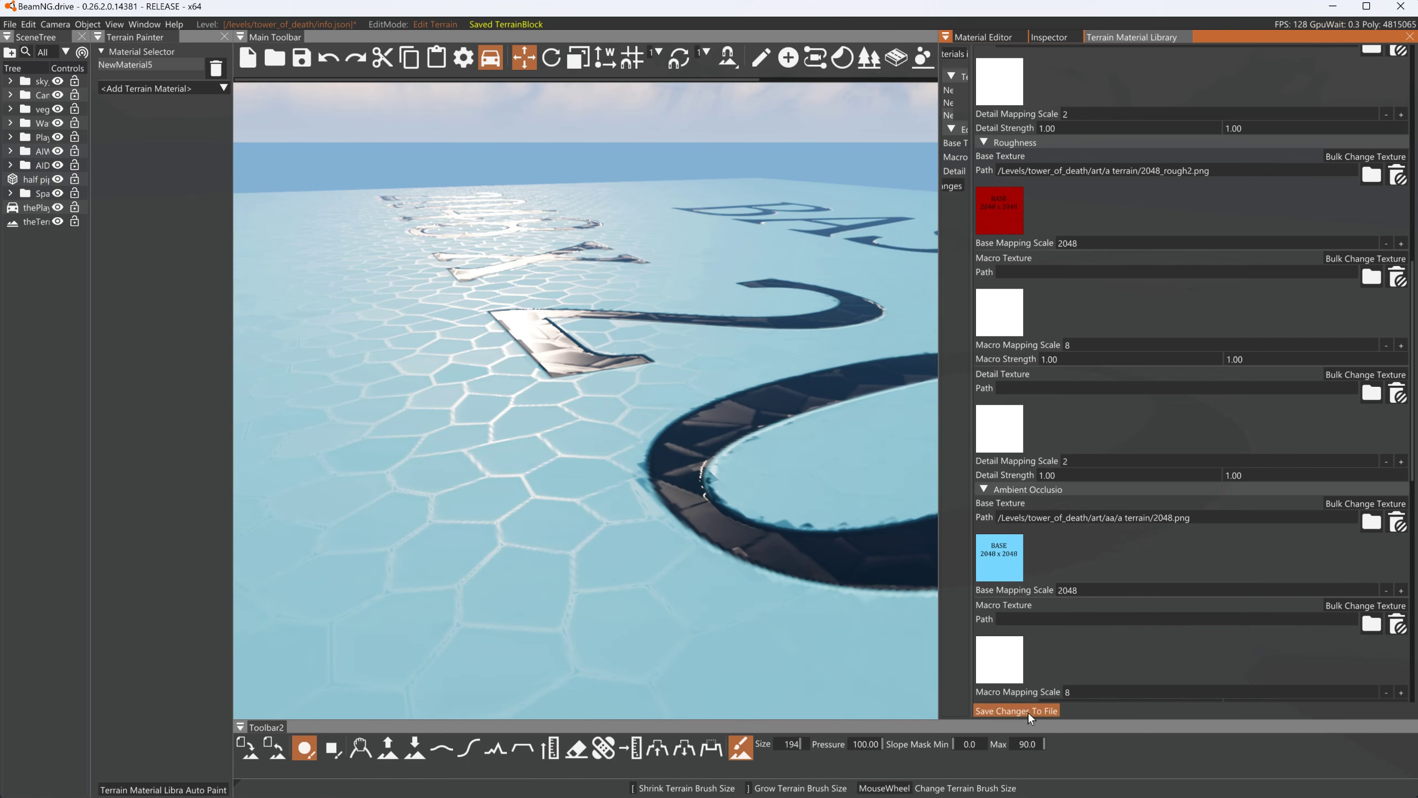
right_click_drag(796, 515, 751, 517)
mouse_move(711, 402)
right_mouse_down()
mouse_move(773, 402)
mouse_move(589, 396)
right_mouse_up()
key("a")
key("a")
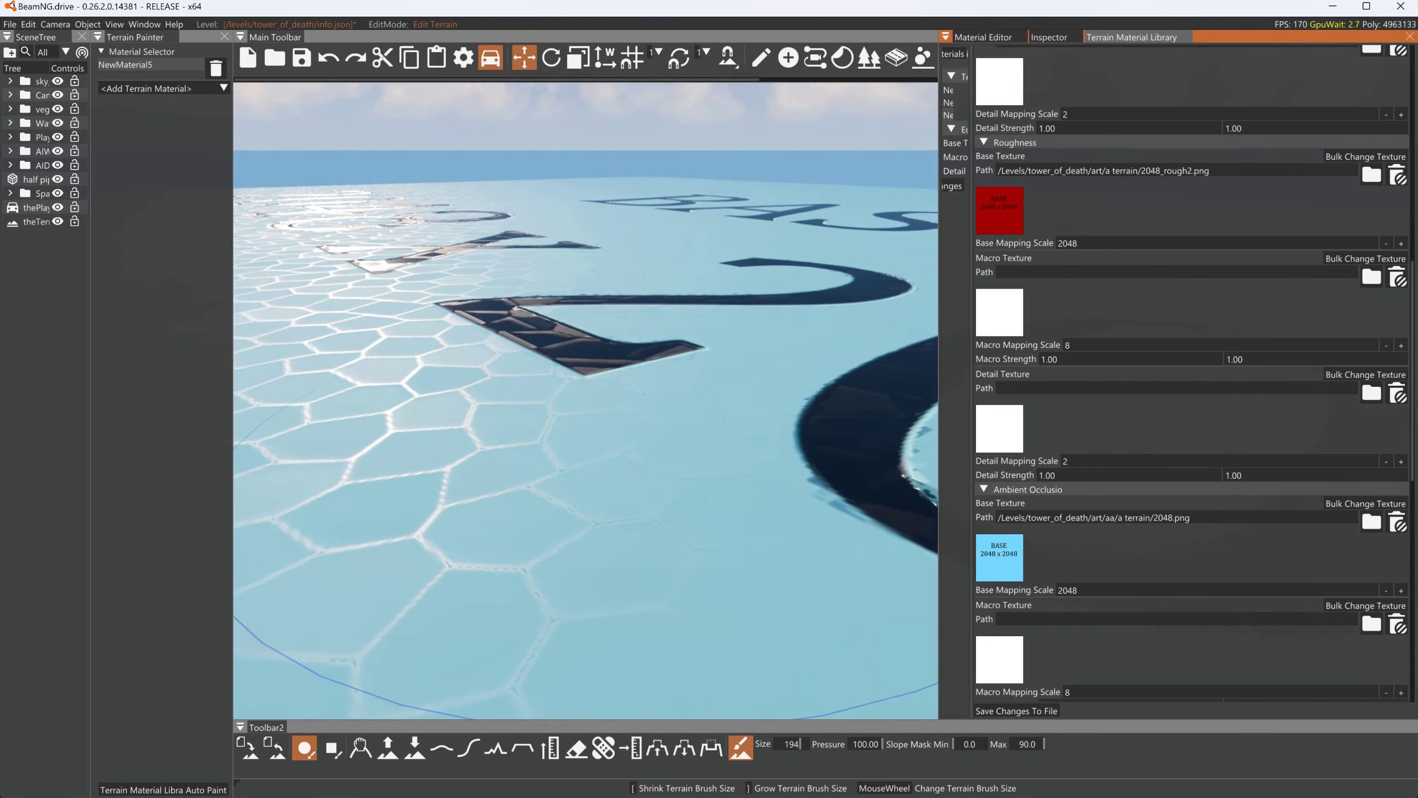
key("d")
mouse_move(604, 447)
right_mouse_down()
mouse_move(675, 391)
mouse_move(648, 394)
mouse_move(656, 386)
mouse_move(737, 375)
right_mouse_up()
key("a")
key("a")
right_click_drag(737, 503, 775, 514)
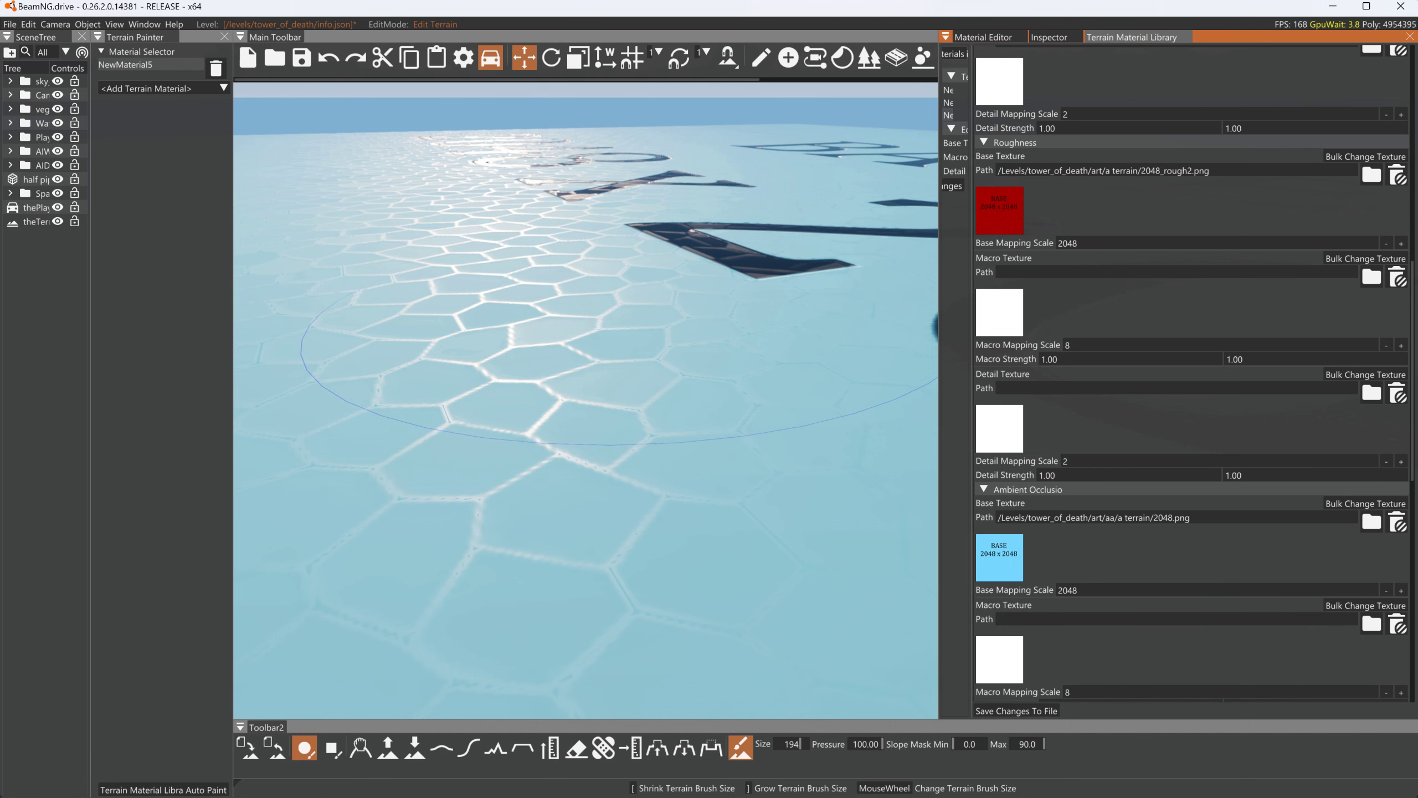
Replace the base texture of the Roughness group with 2048_rough3.png and save the changes to file
left_click(997, 231)
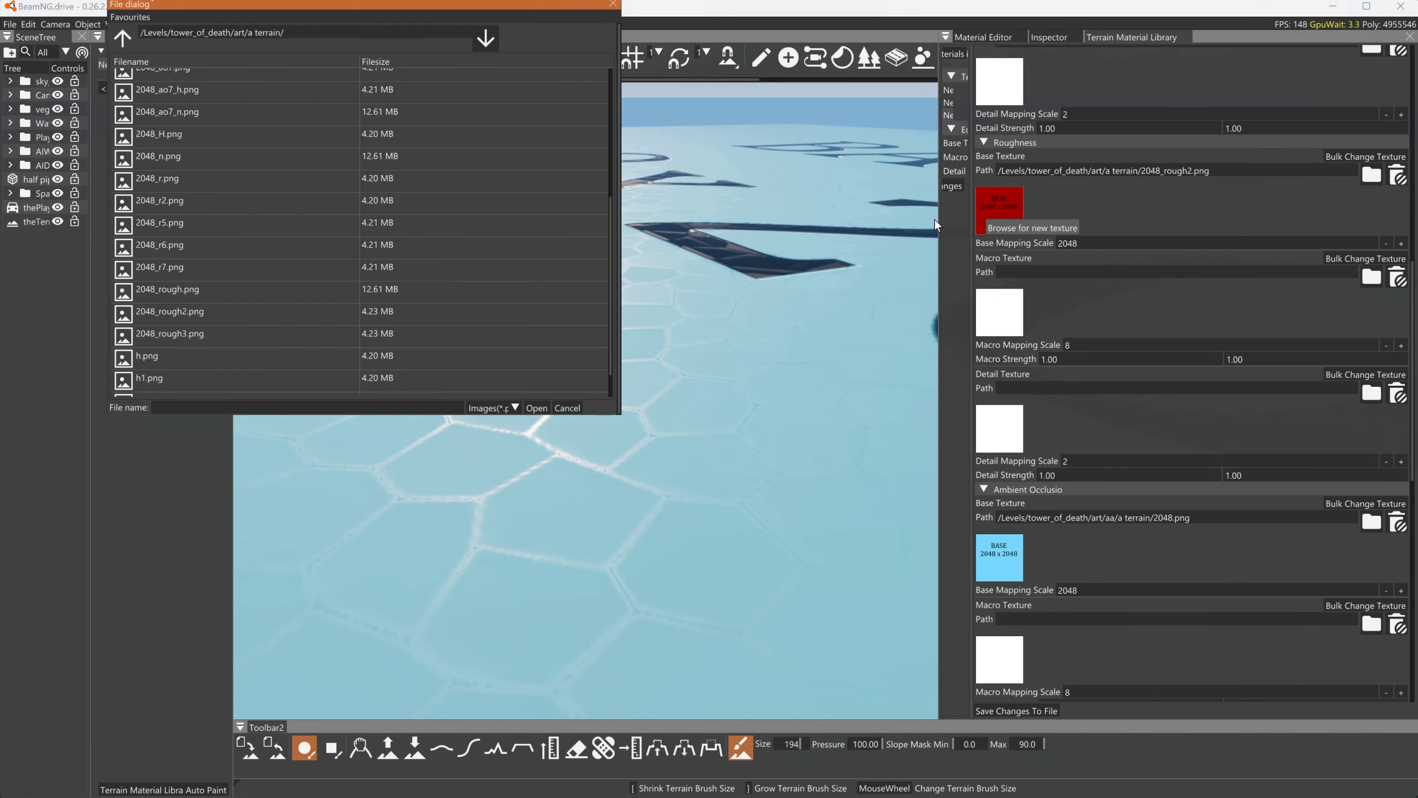
mouse_move(170, 262)
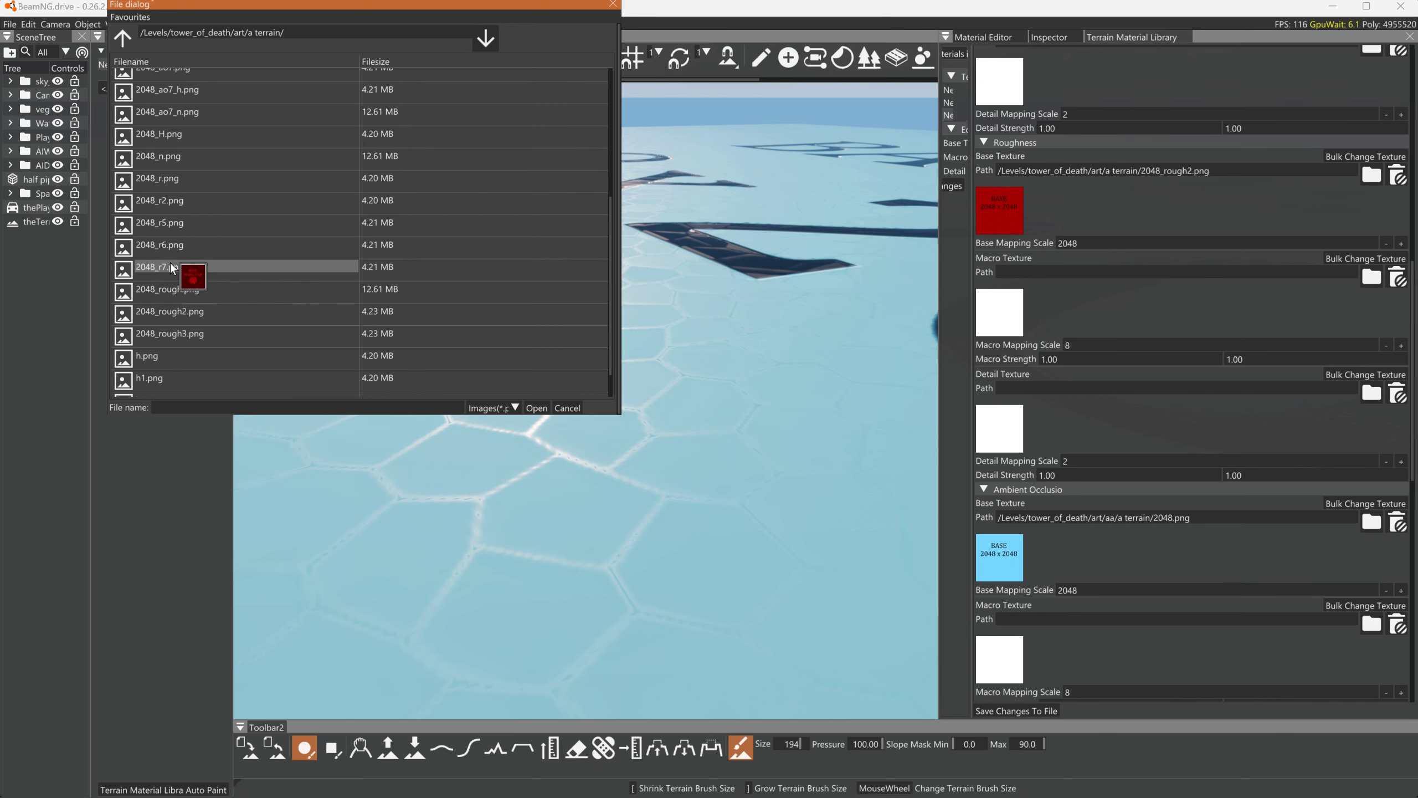
left_click(164, 331)
left_click(536, 407)
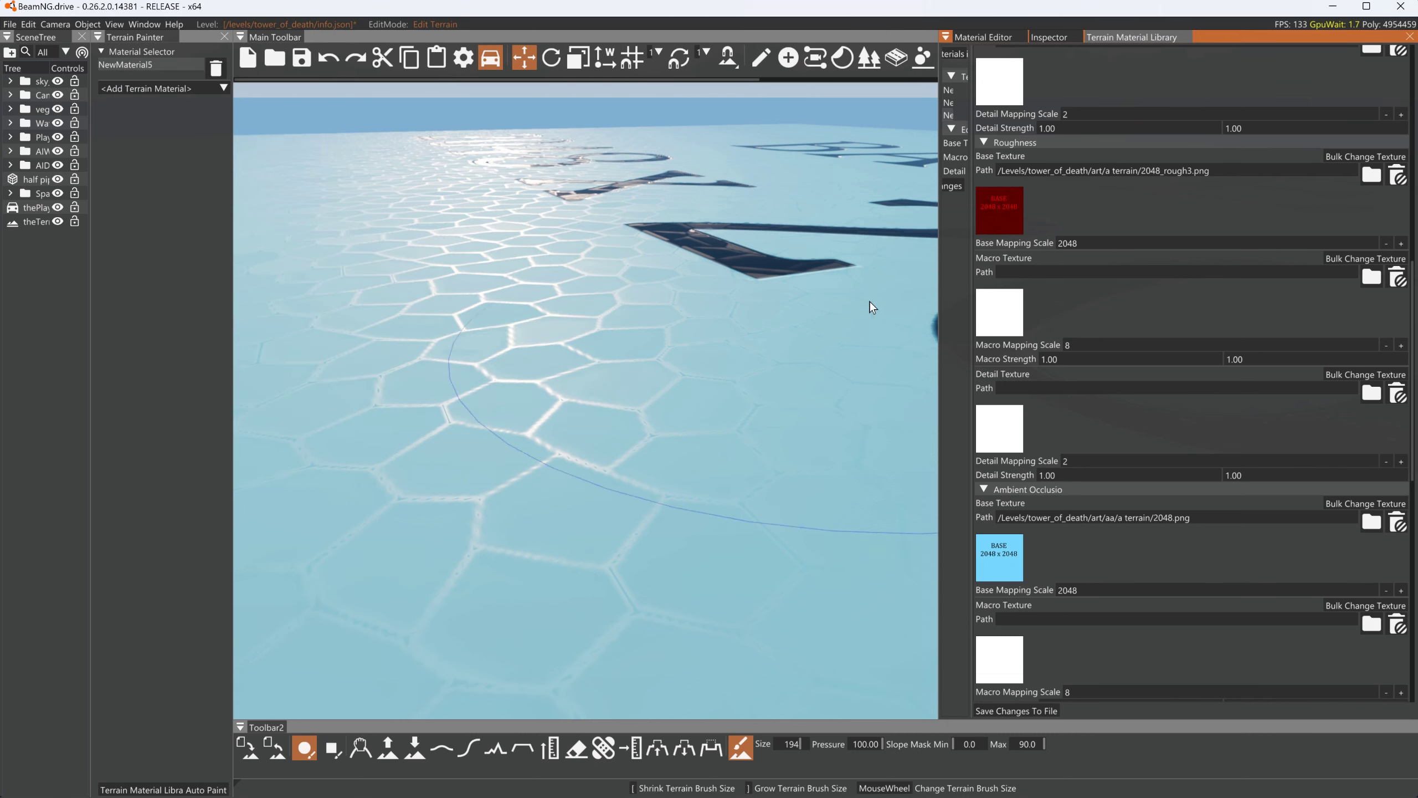
left_click(1004, 707)
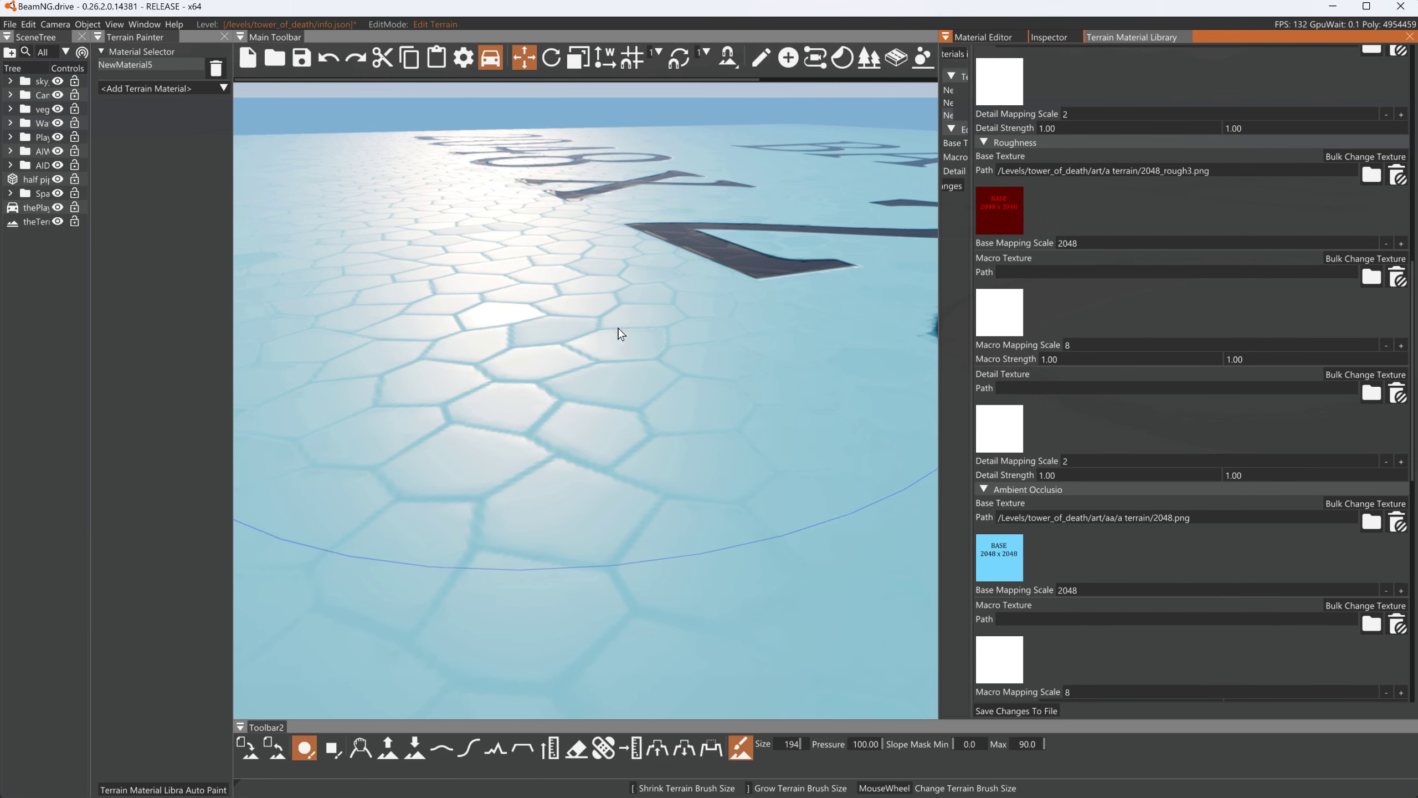
Examine the reflections on the 2048 x 2048 lettering and the surrounding stone pattern from near and far
key("s")
mouse_move(673, 332)
right_mouse_down()
mouse_move(678, 350)
mouse_move(678, 307)
mouse_move(642, 296)
mouse_move(669, 368)
right_mouse_up()
key("s")
key("d")
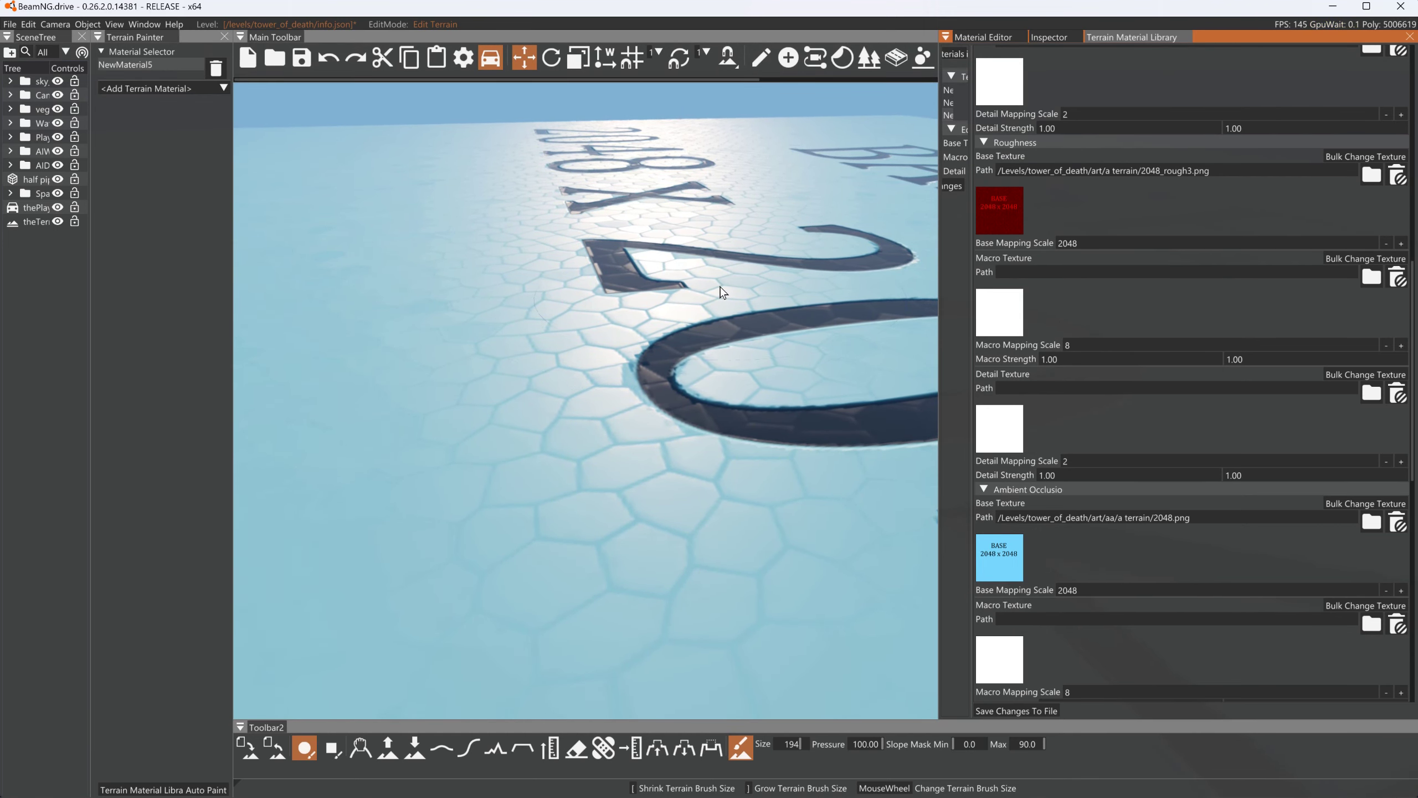
key("s")
key("a")
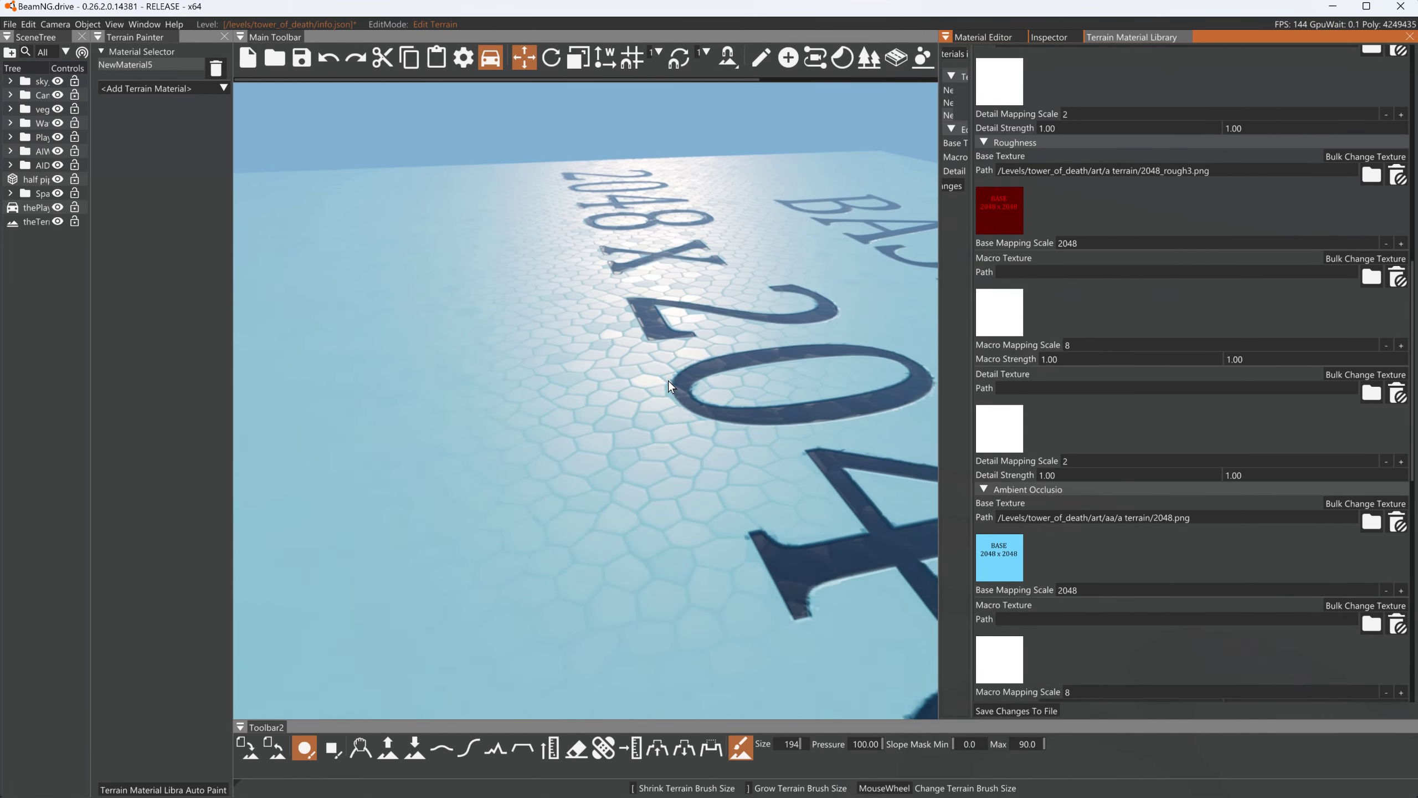
key("w")
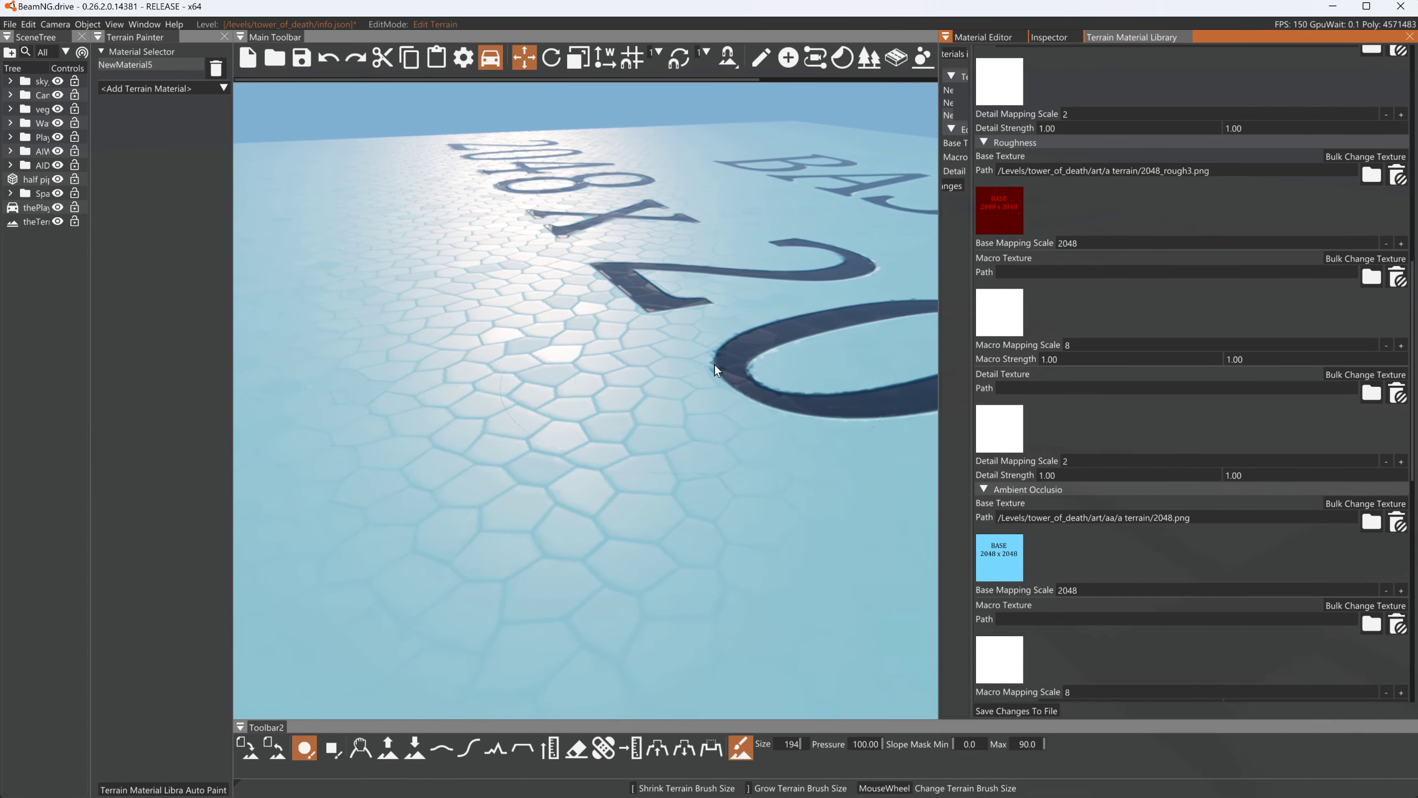
key("w")
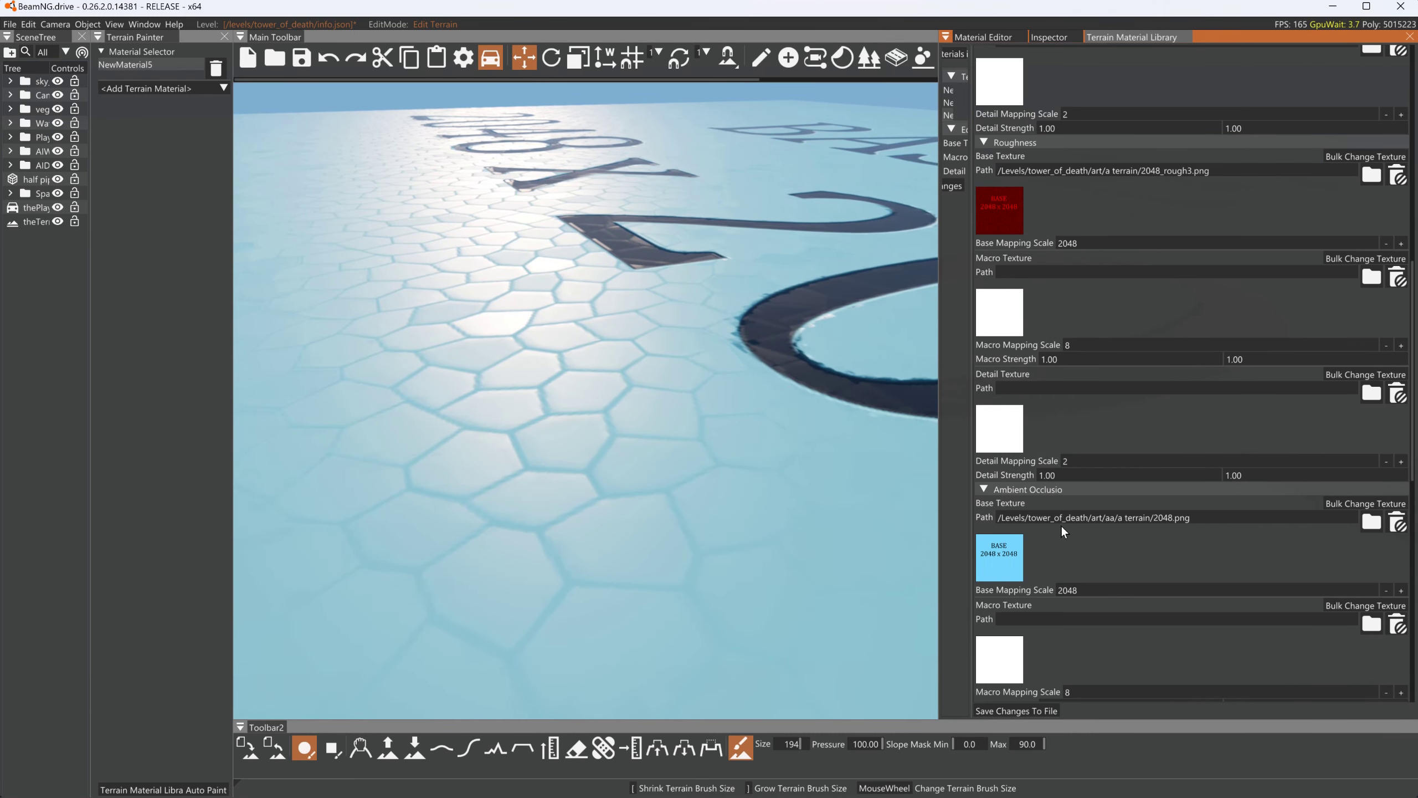
key("w")
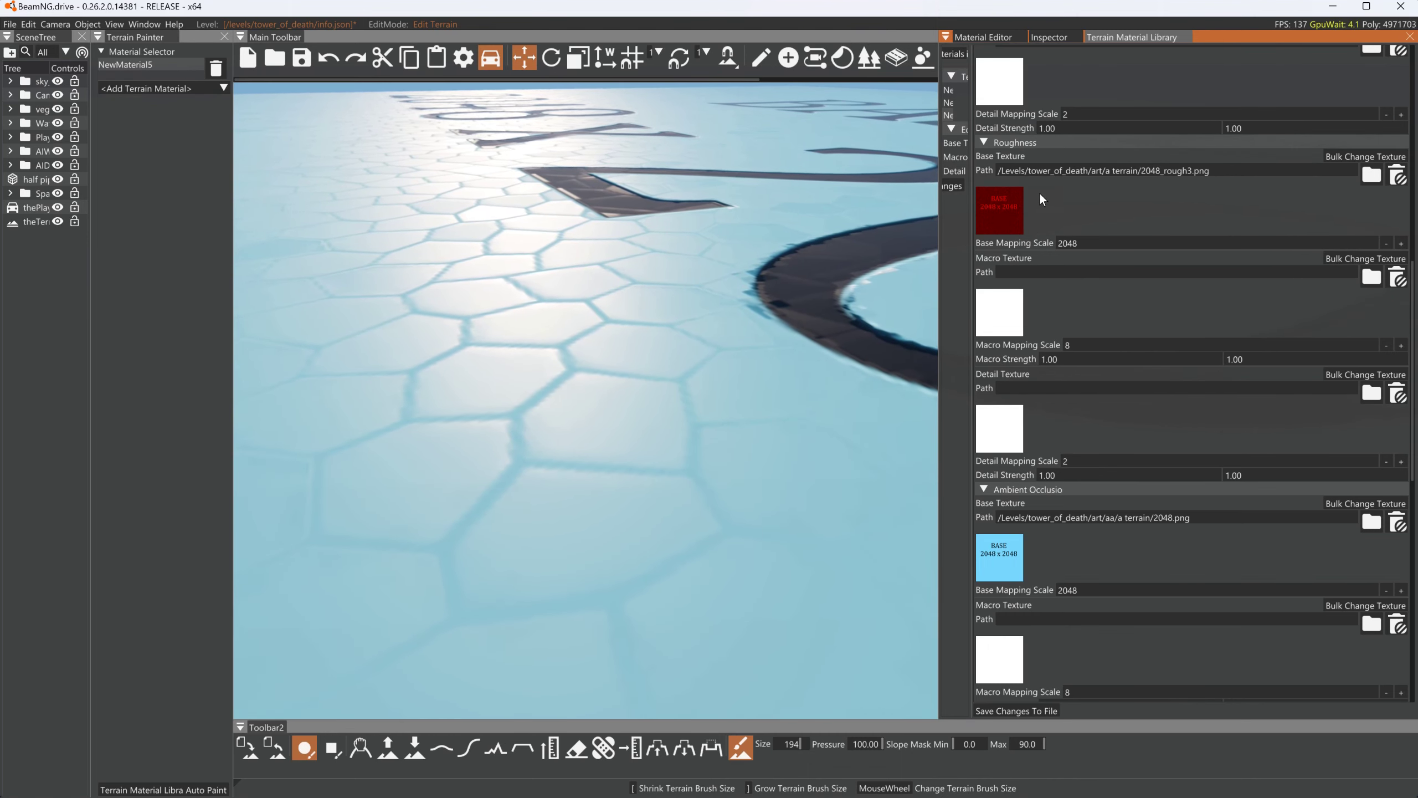
Examine the whole terrain from above, and move in on the stone pattern to check its roughness
key("s")
mouse_move(798, 210)
right_mouse_down()
mouse_move(862, 257)
mouse_move(913, 250)
mouse_move(802, 219)
right_mouse_up()
key("w")
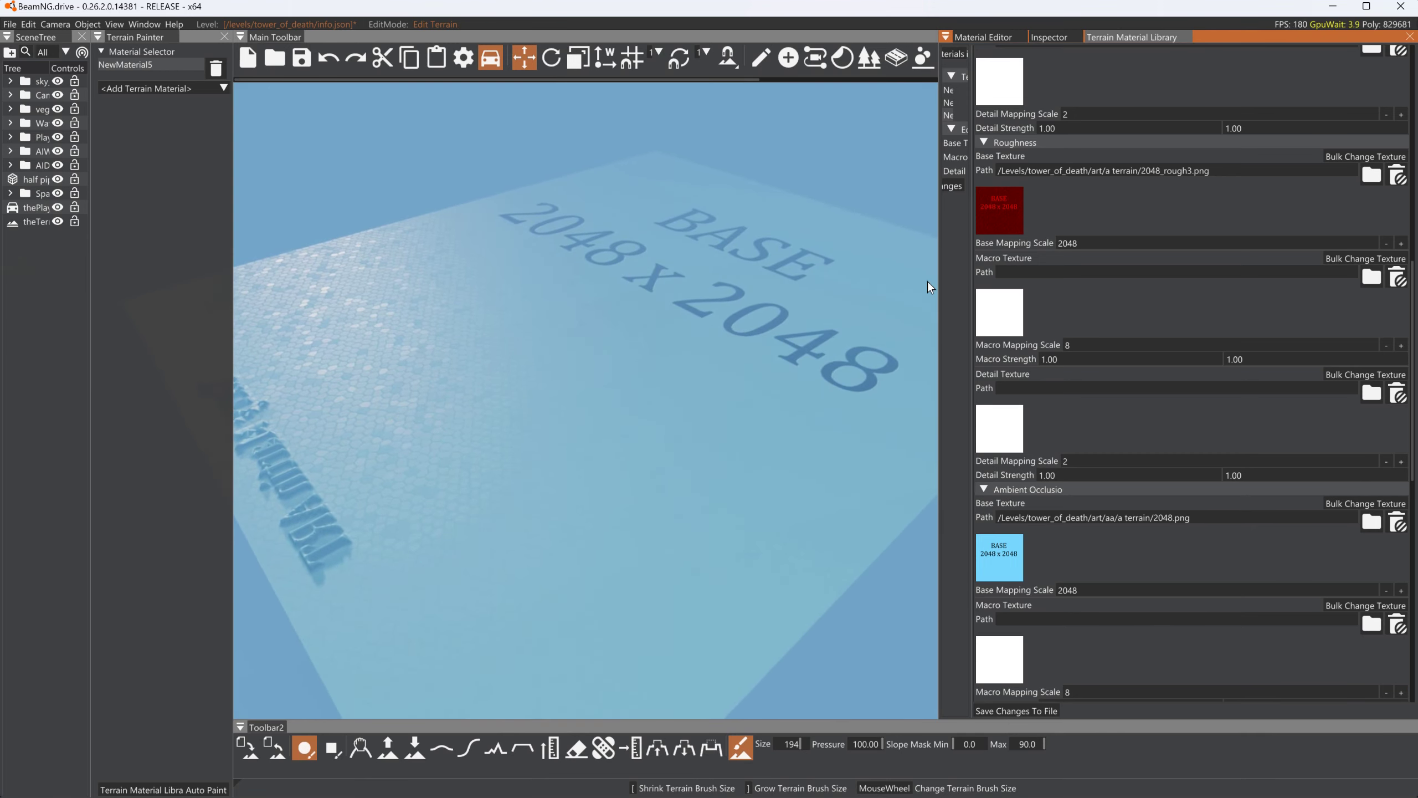
left_click(1001, 220)
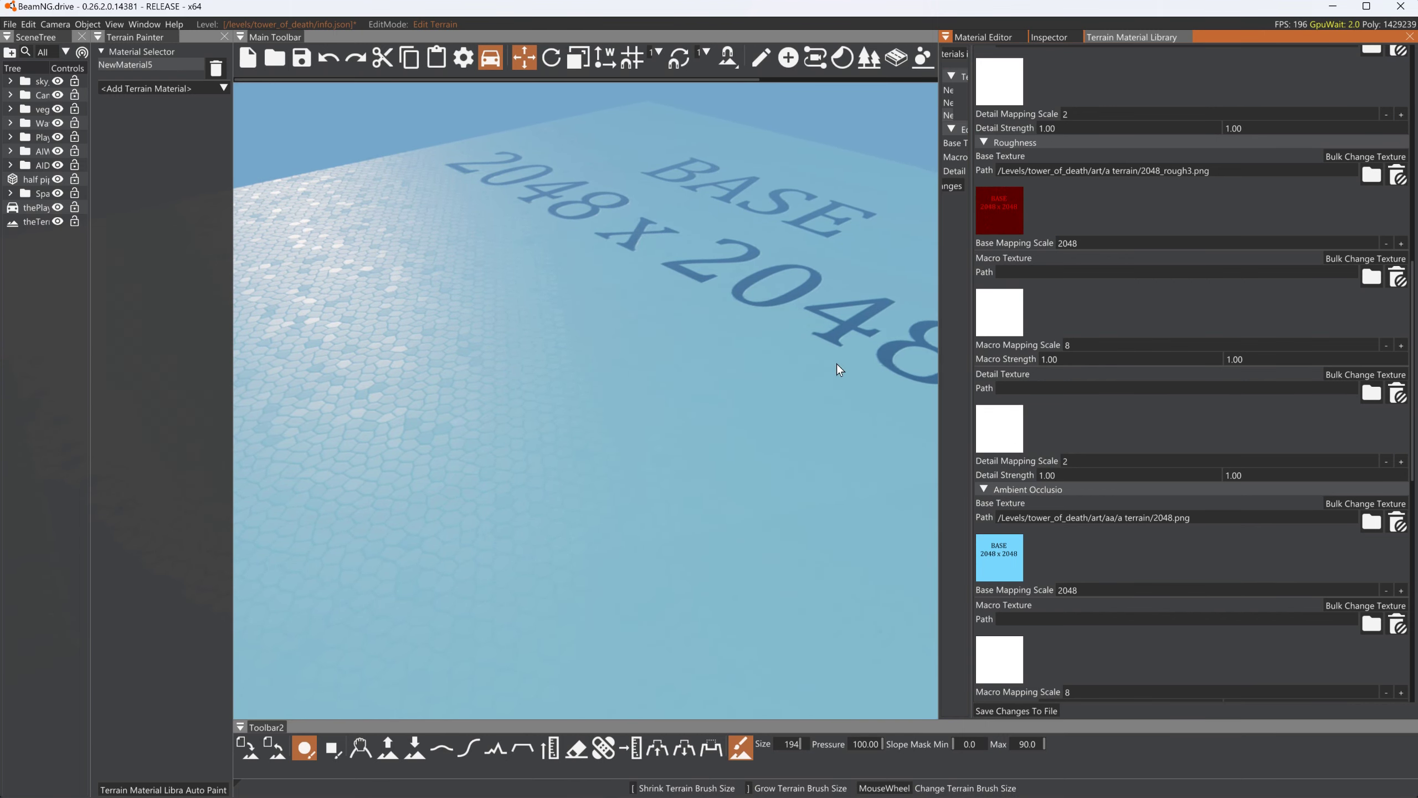
right_click_drag(837, 365, 765, 364)
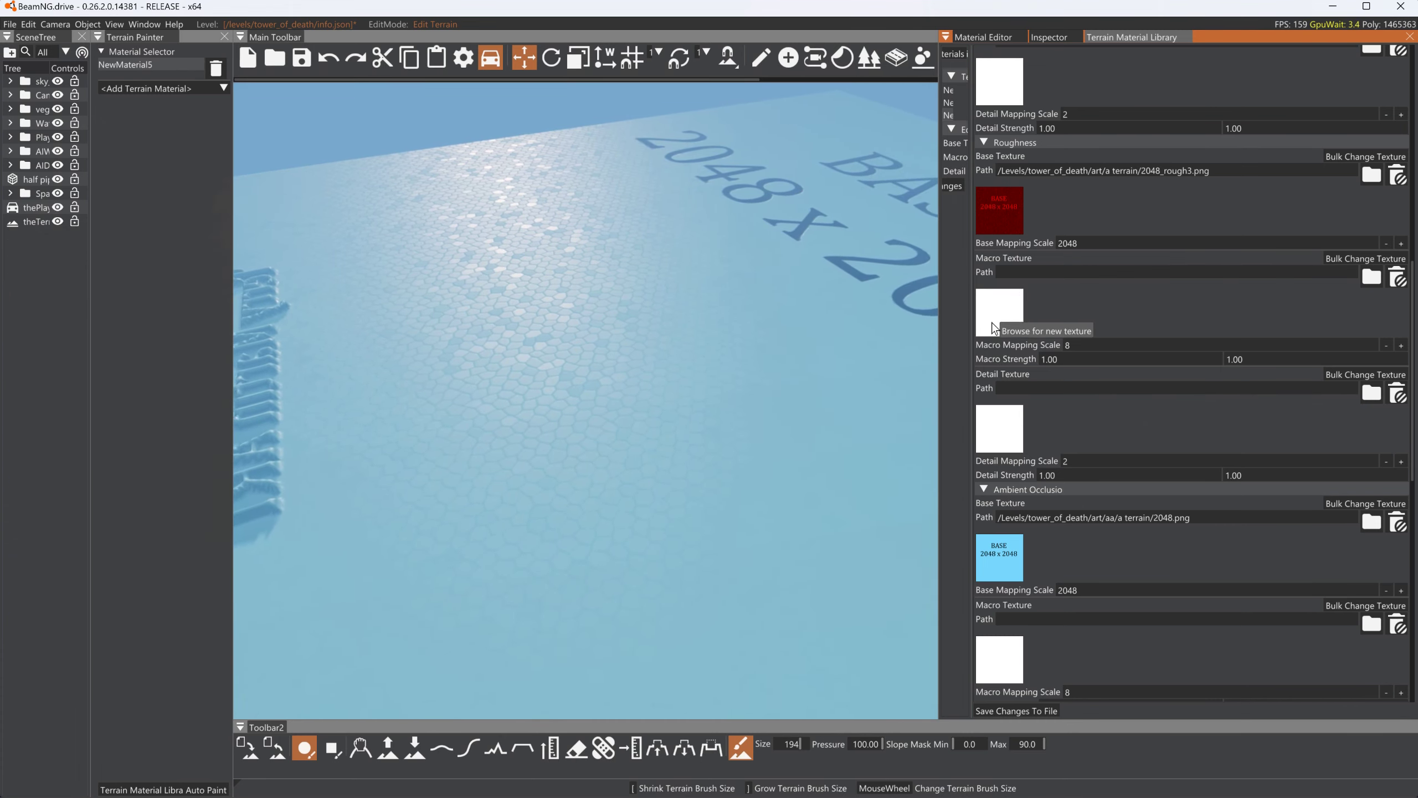
key("w")
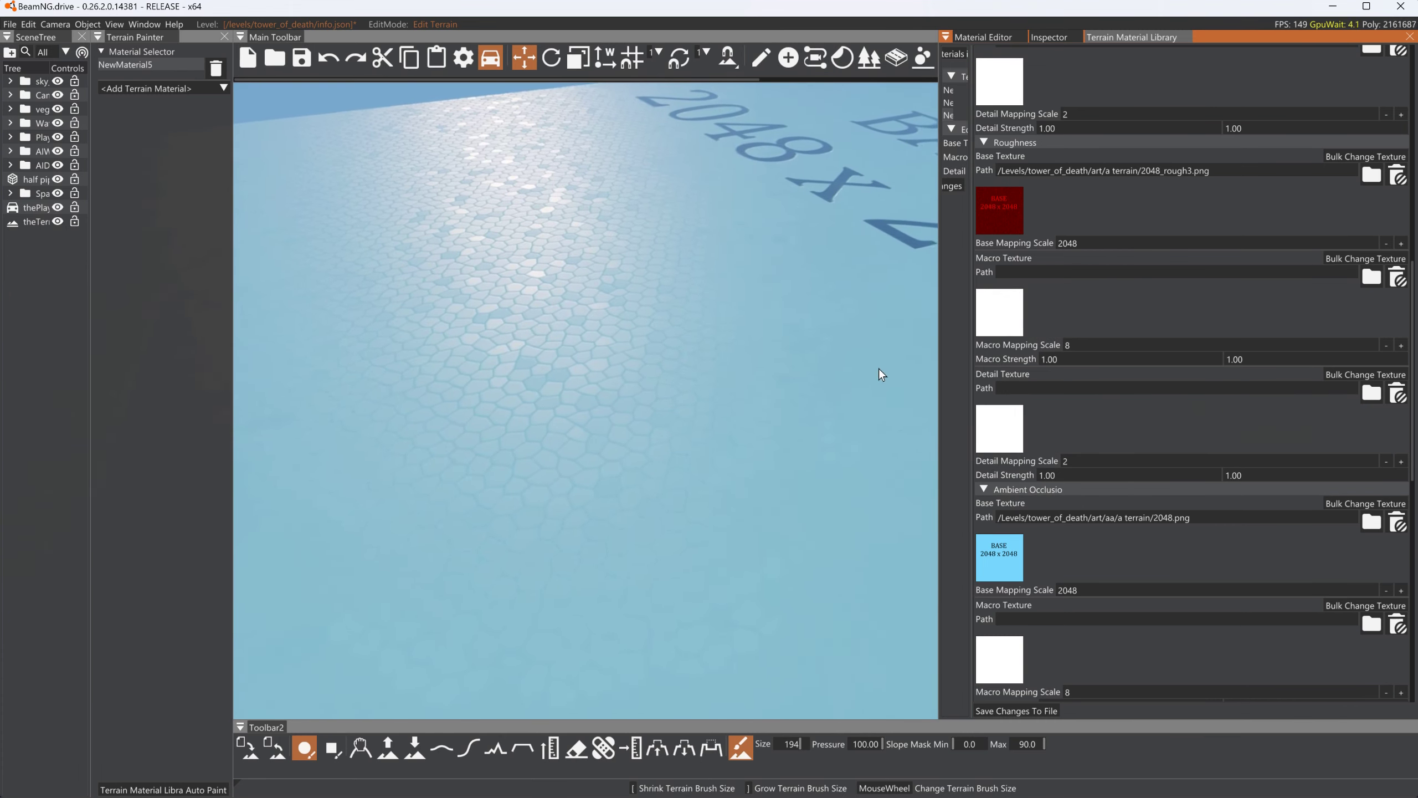
key("w")
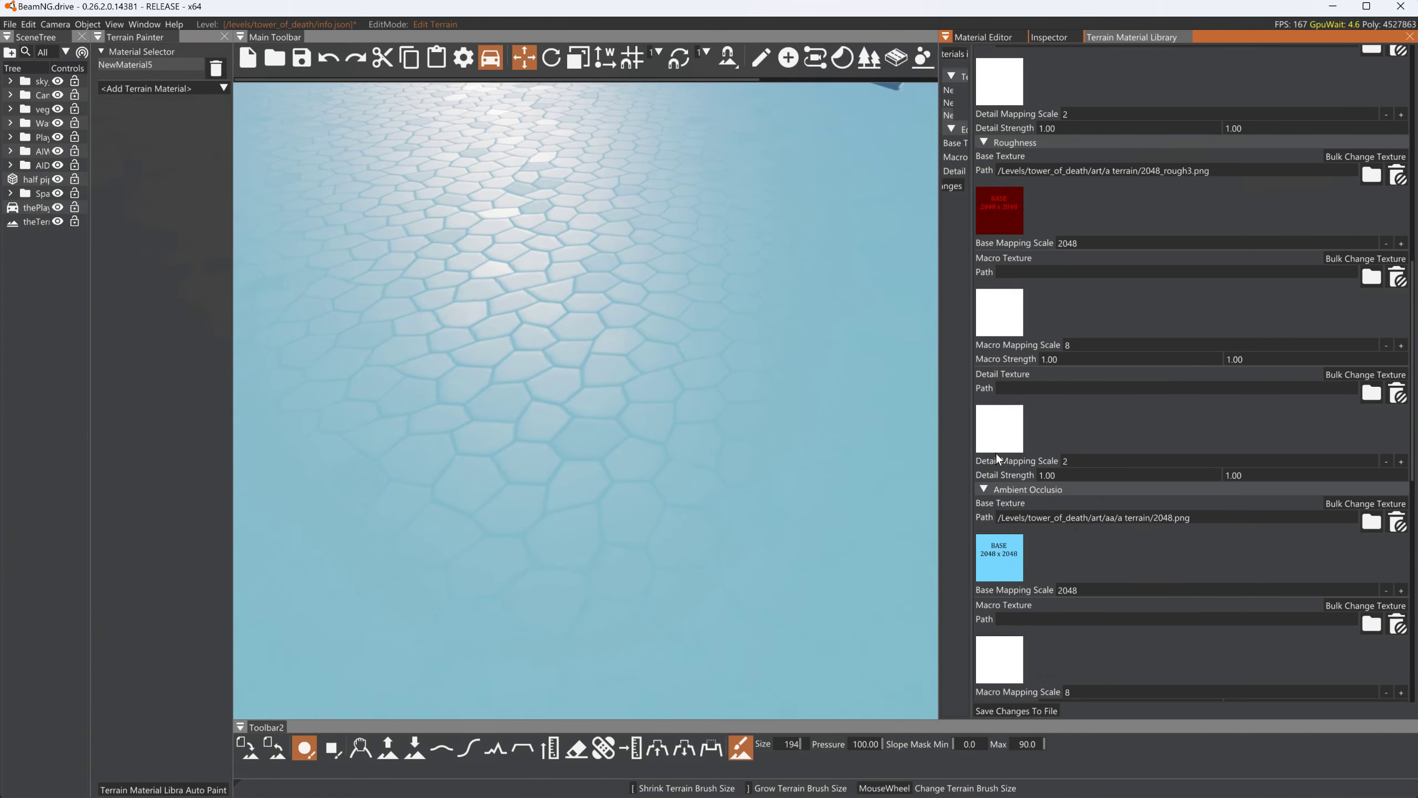
right_click_drag(697, 424, 943, 345)
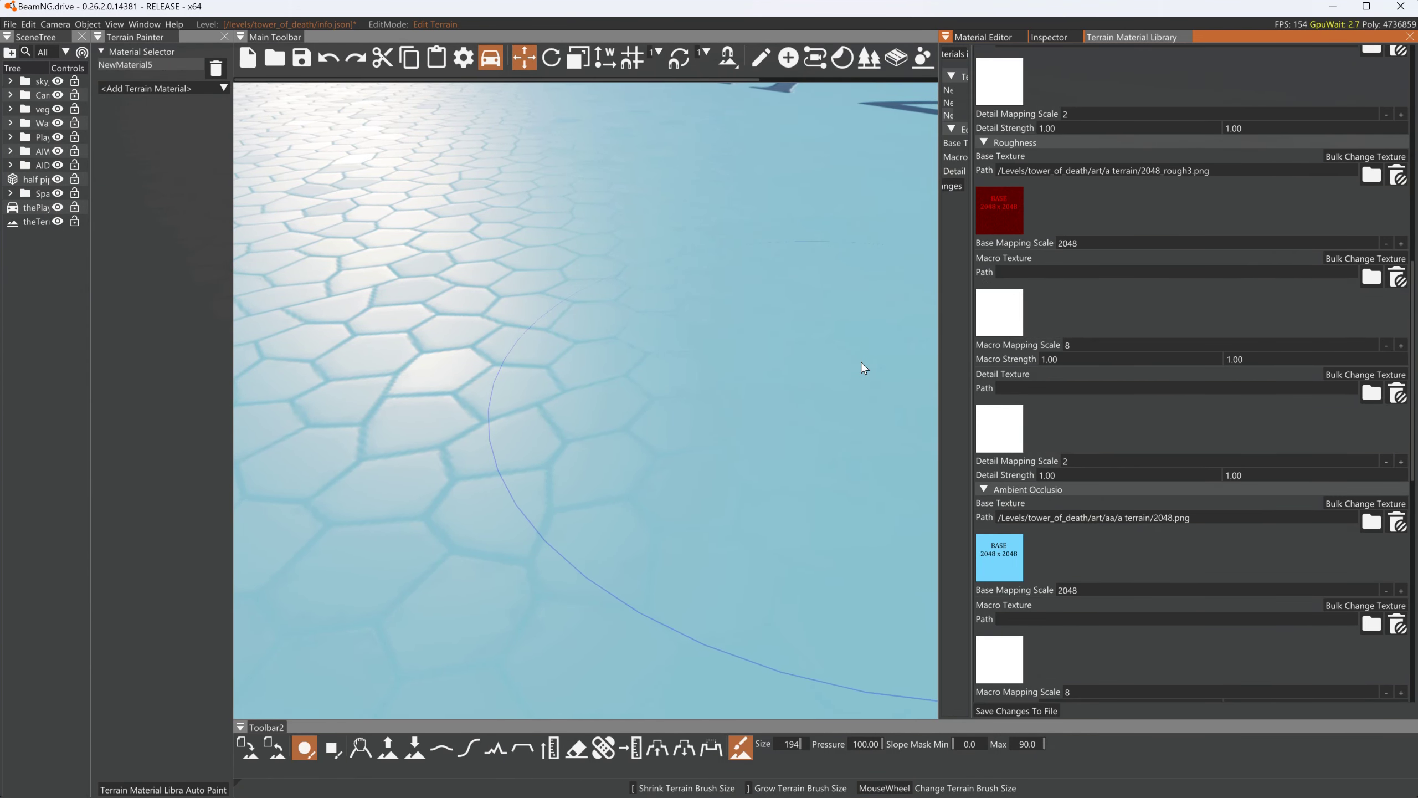
Assign 1024.png from /Levels/tower_of_death/art/a terrain/ as the macro texture of the Base Color group
scroll(1018, 335, "up", 10)
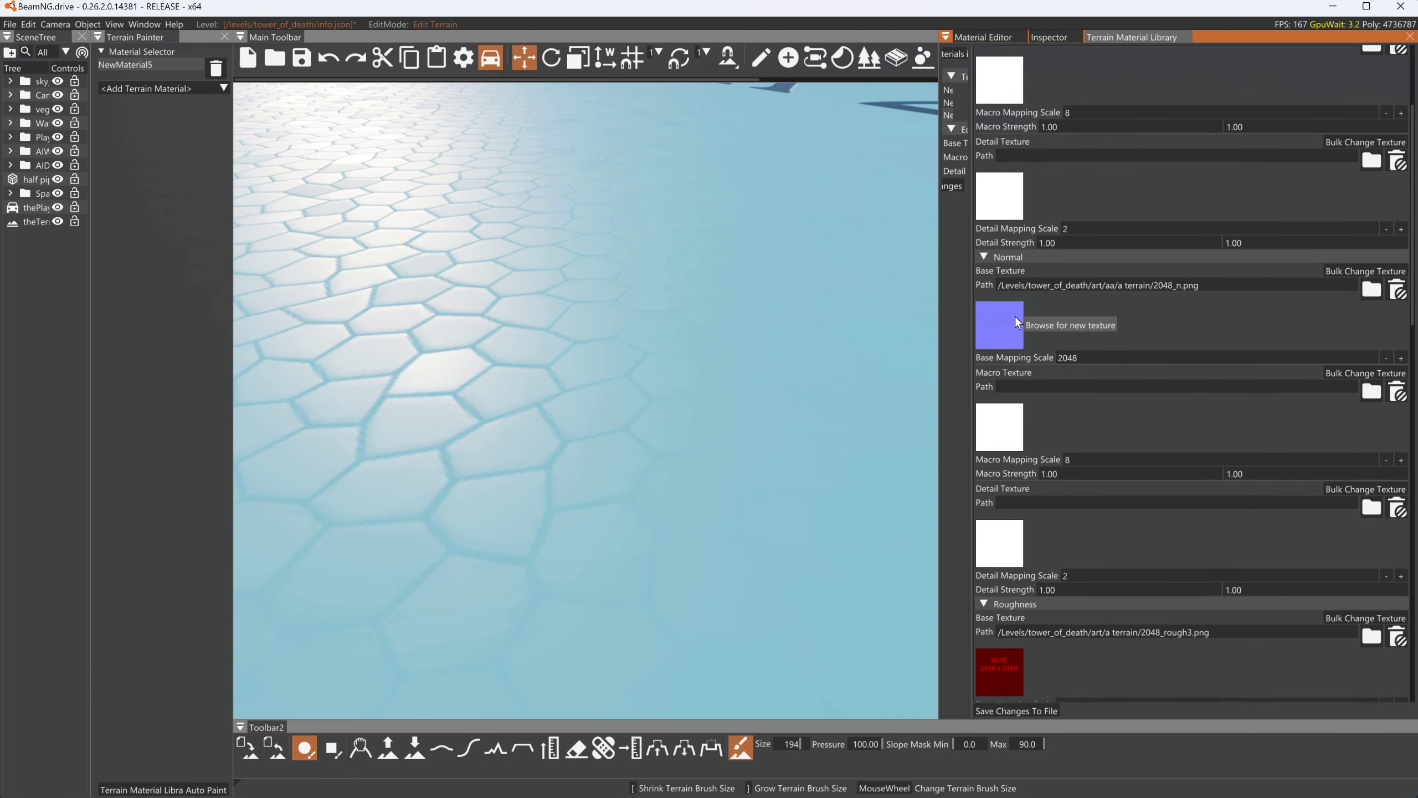
left_click(1004, 257)
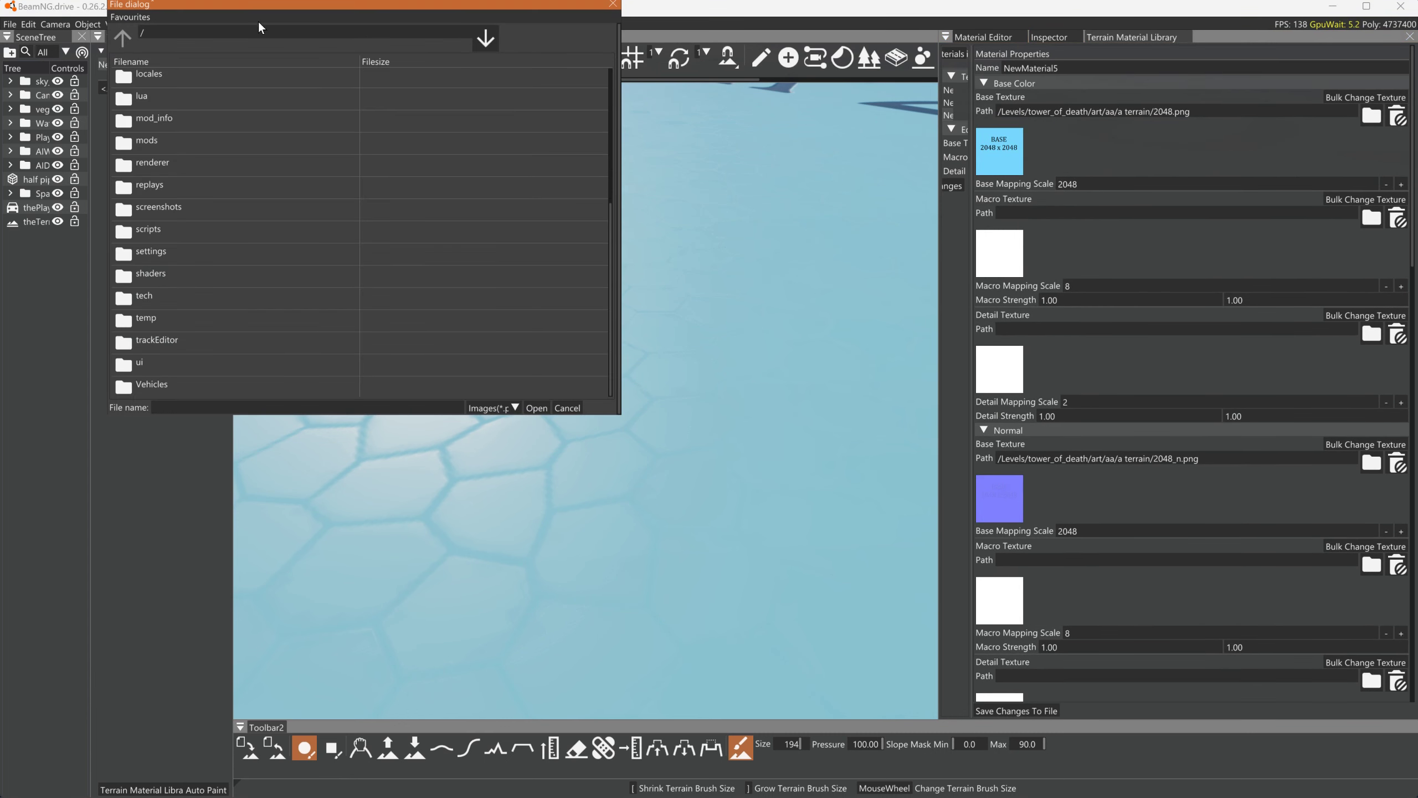
type("Levels/tower_of_death/art/a terrain/")
key("Return")
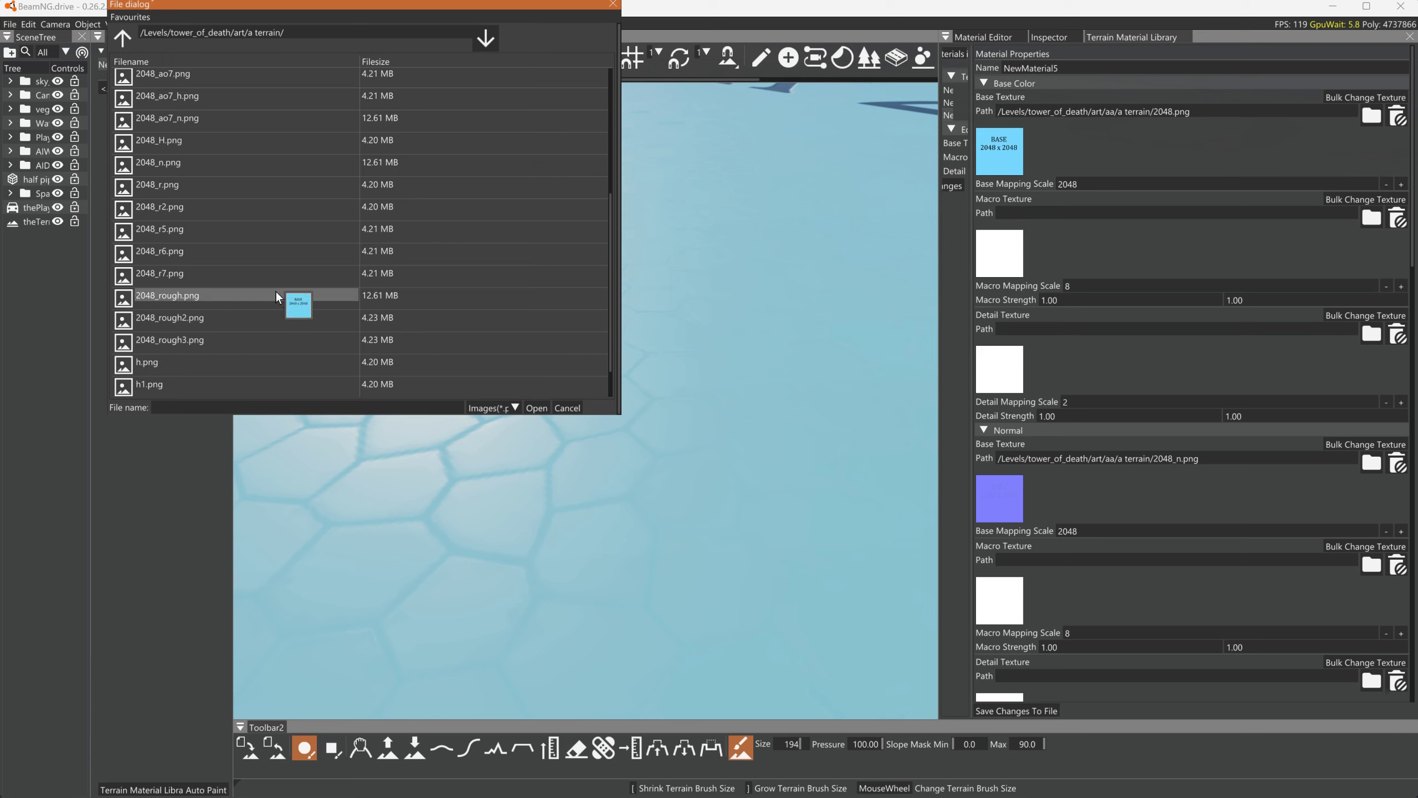
left_click(613, 4)
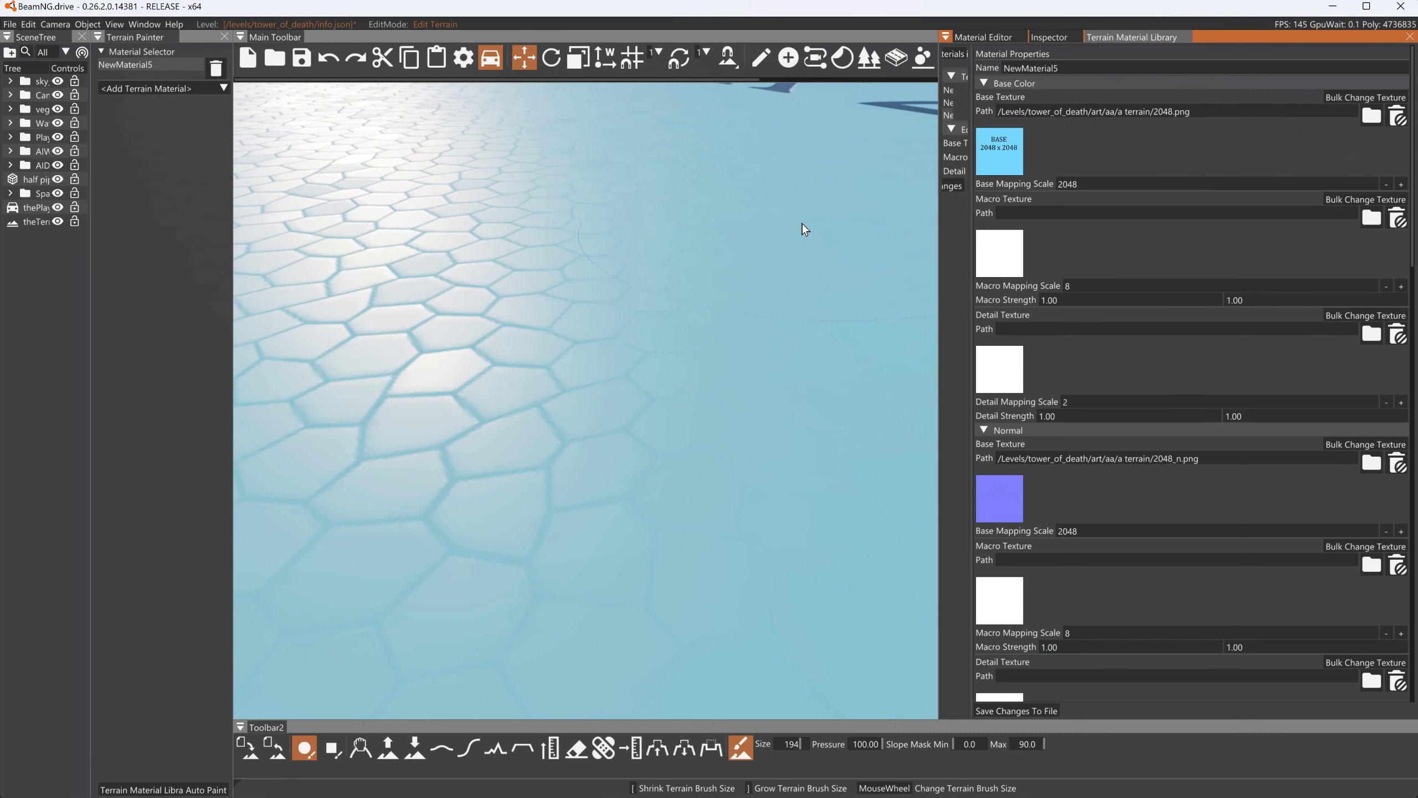
left_click(999, 254)
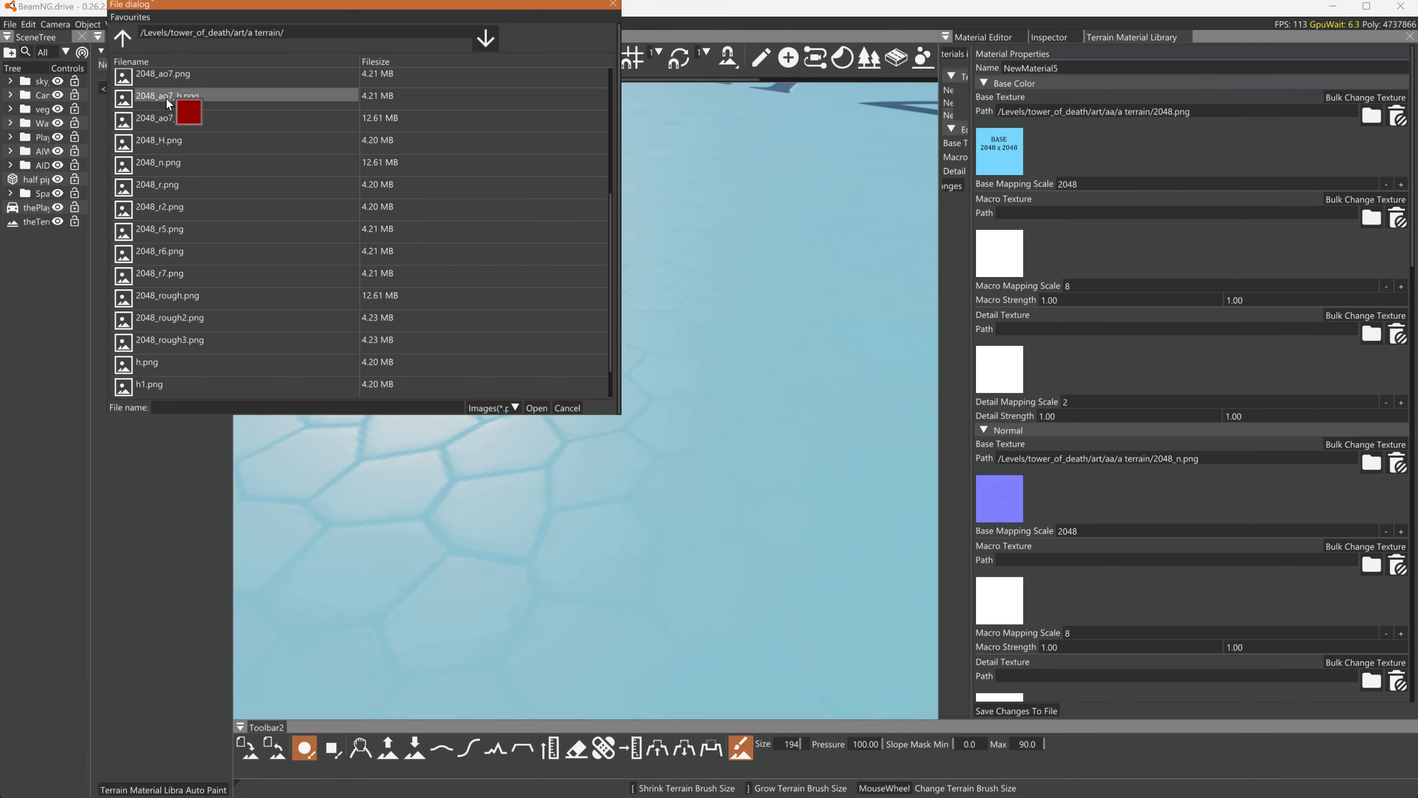
scroll(155, 268, "up", 3)
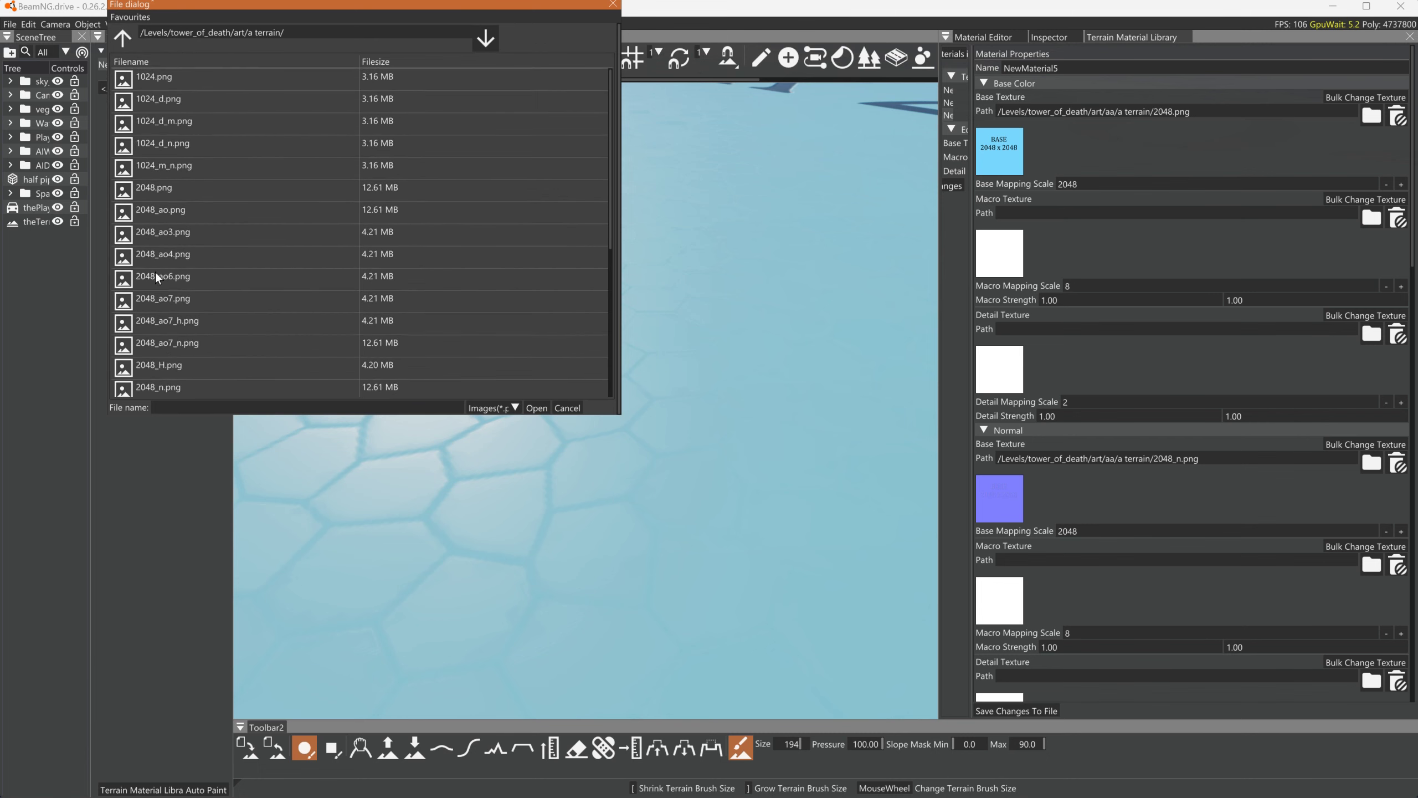
left_click(160, 78)
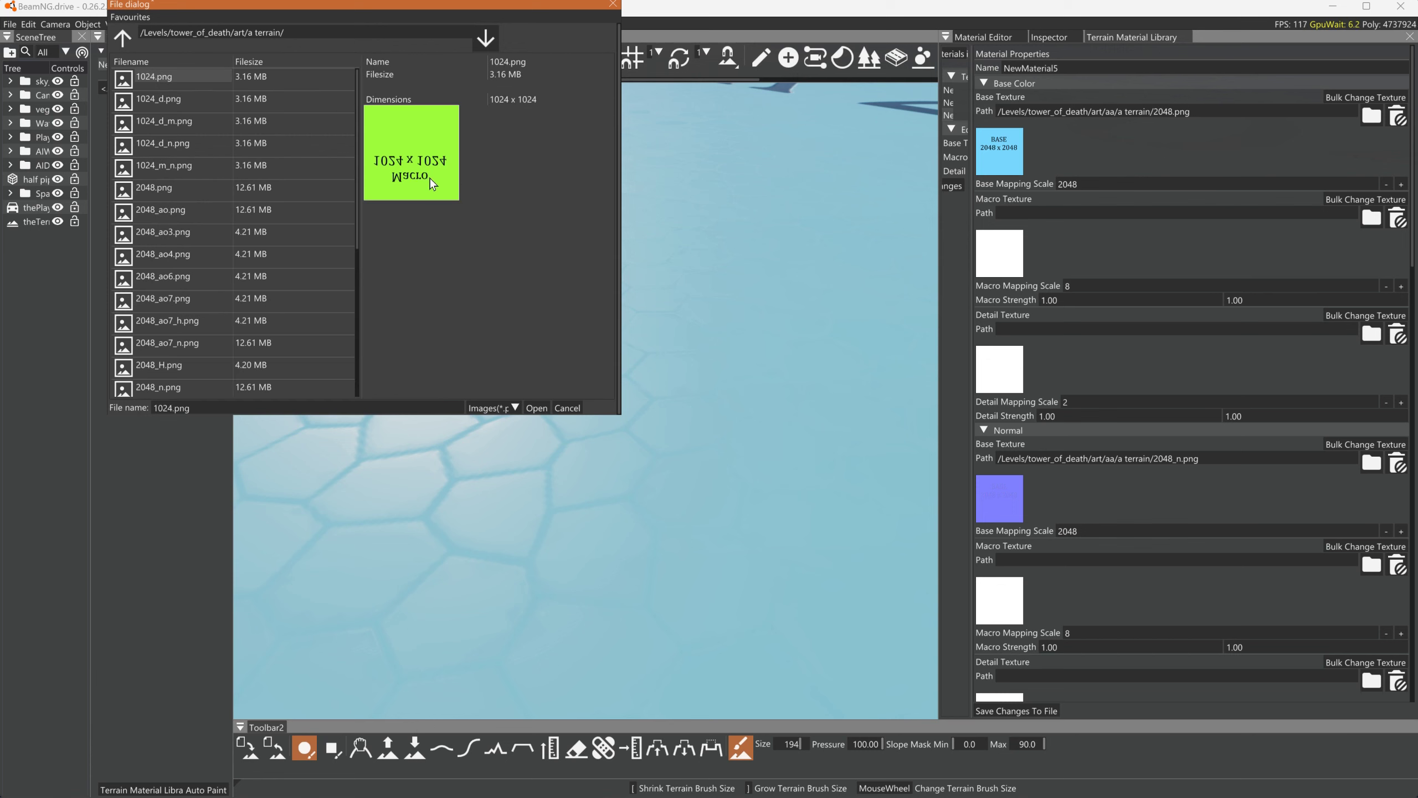
left_click(535, 408)
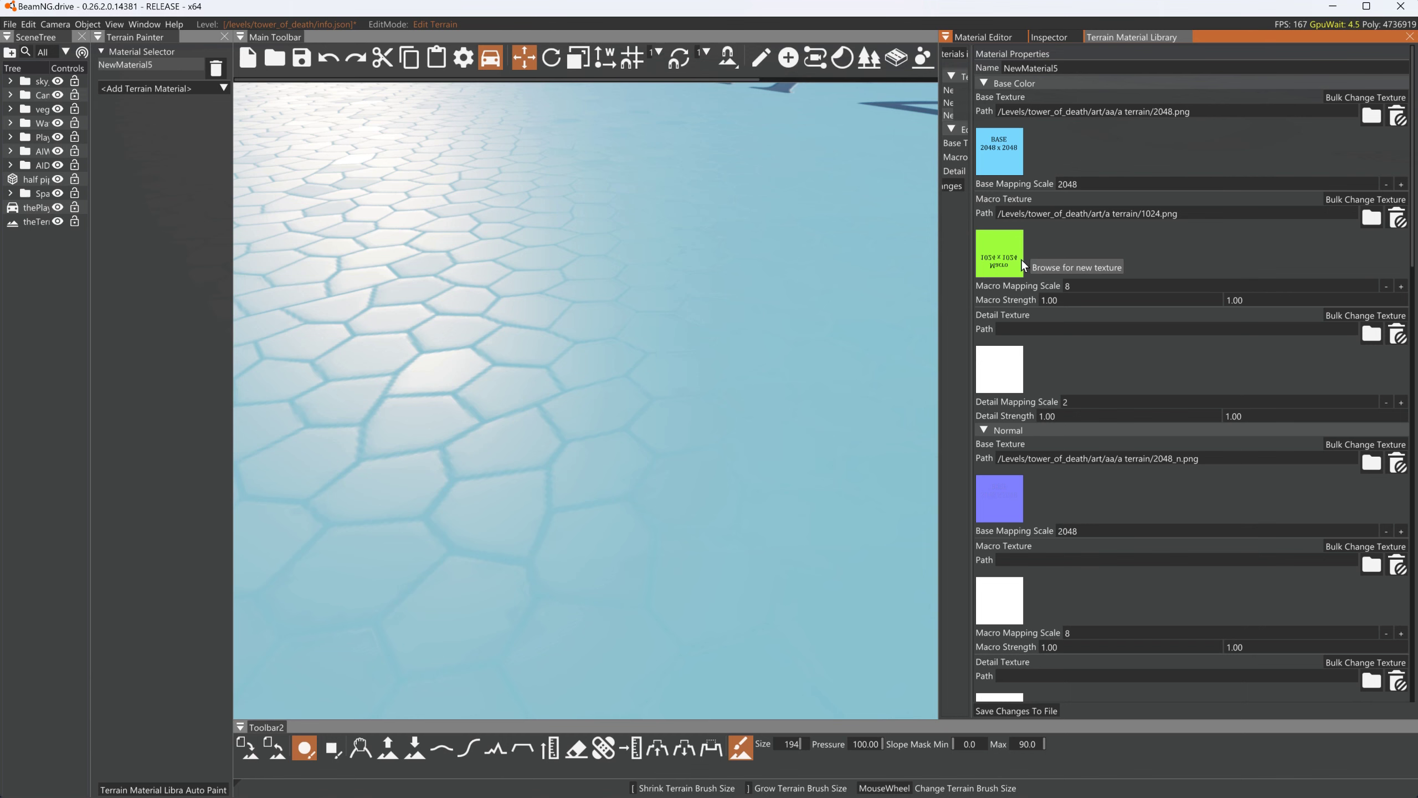
Try to assign 1024.png from /Levels/tower_of_death/art/a terrain/ as the macro texture of the Roughness group
left_click(1007, 613)
left_click(613, 9)
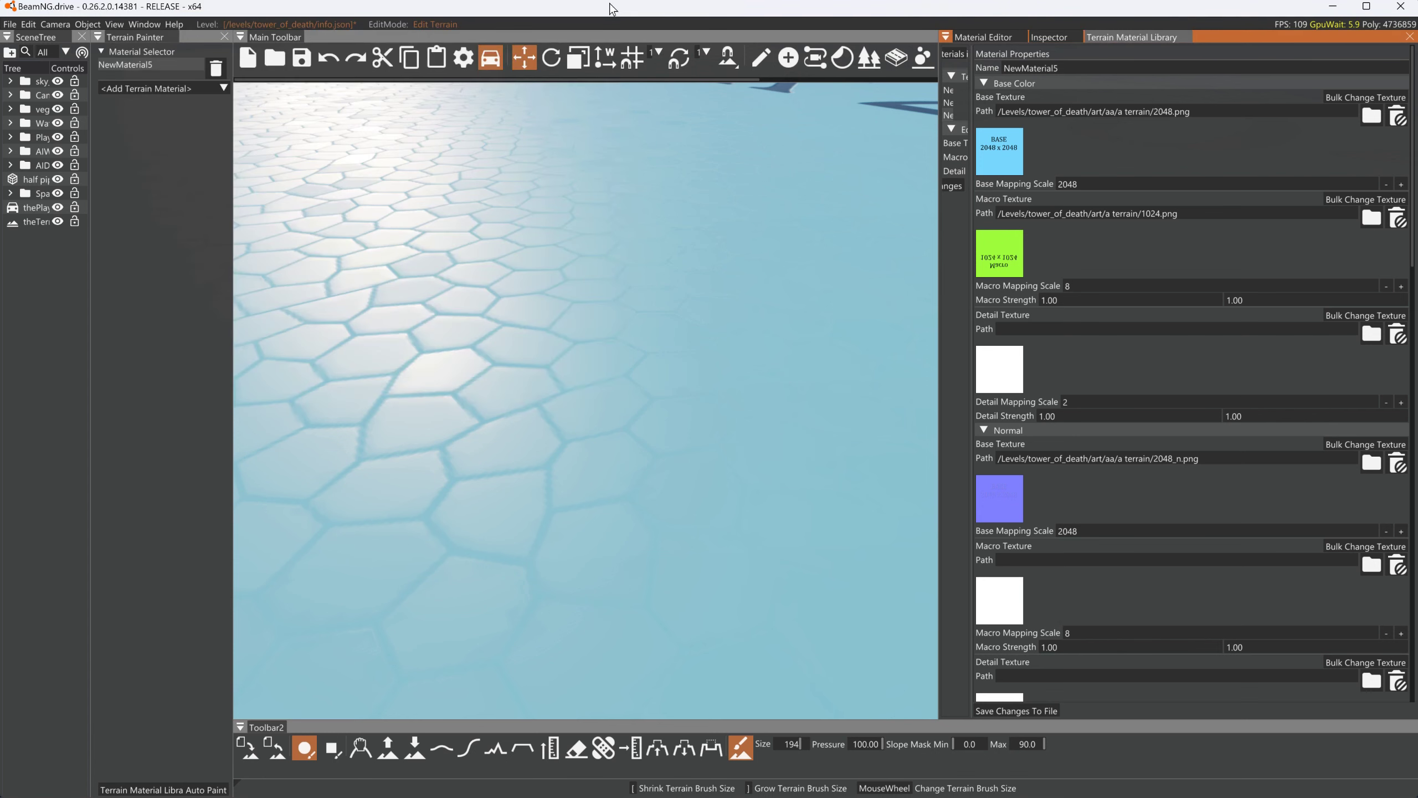
scroll(1085, 578, "down", 2)
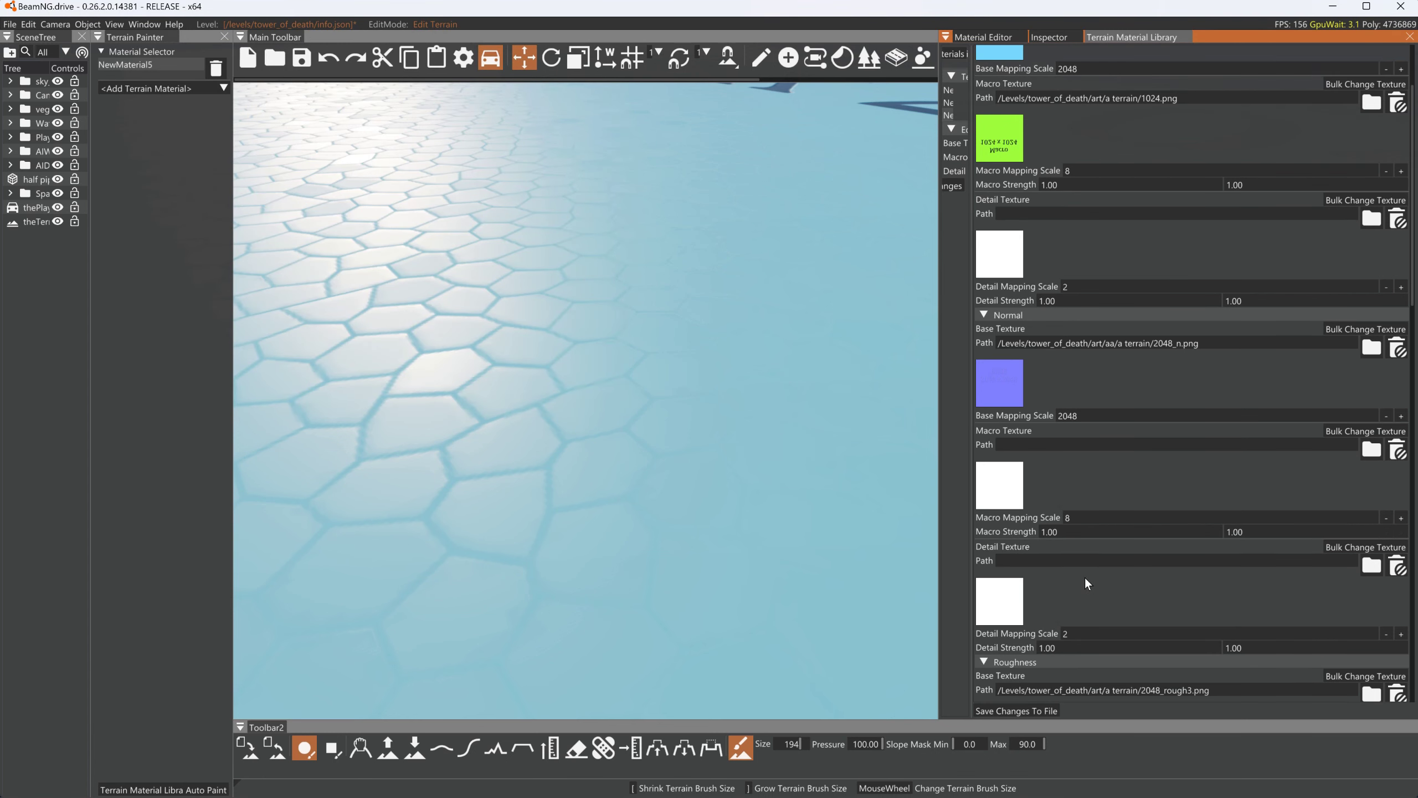
scroll(988, 648, "down", 3)
left_click(997, 655)
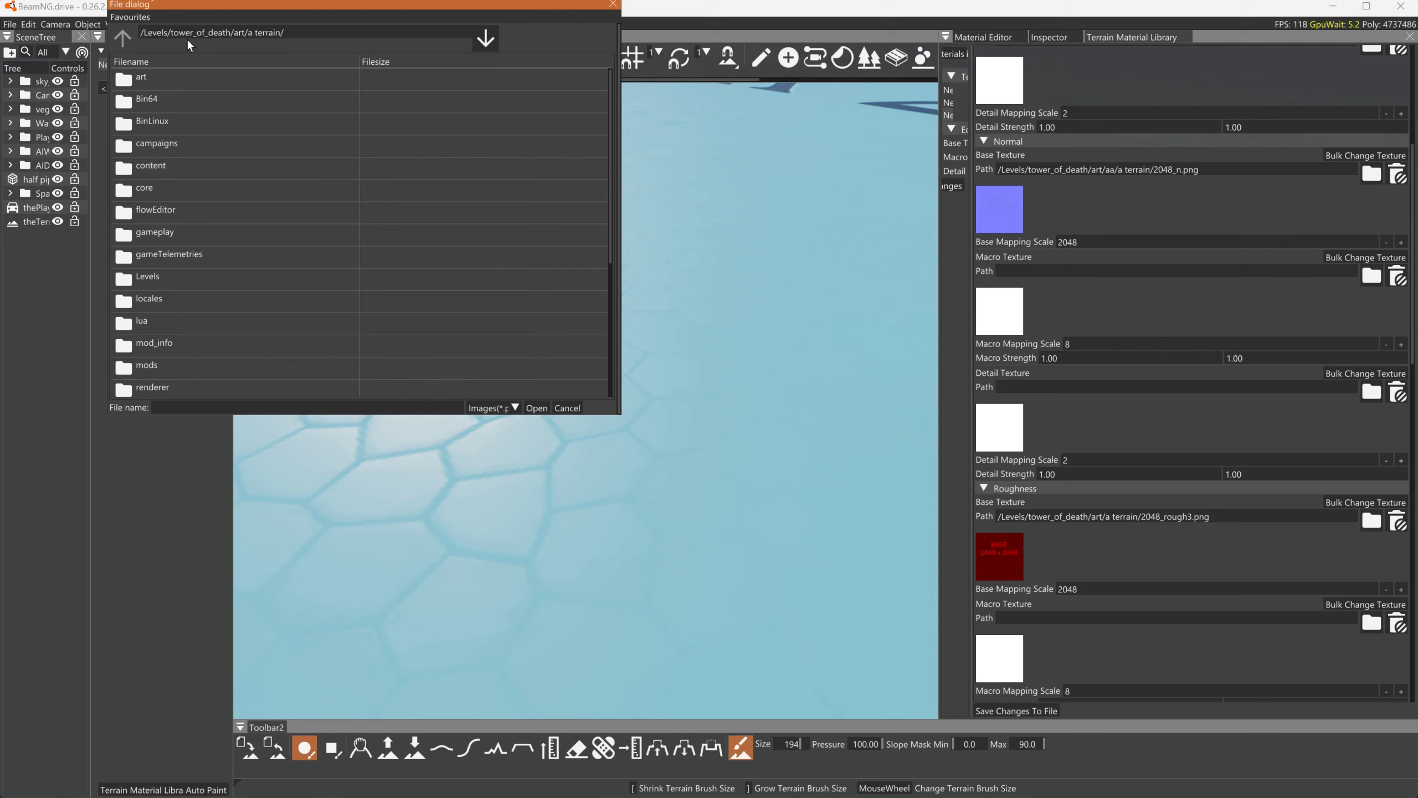
key("Return")
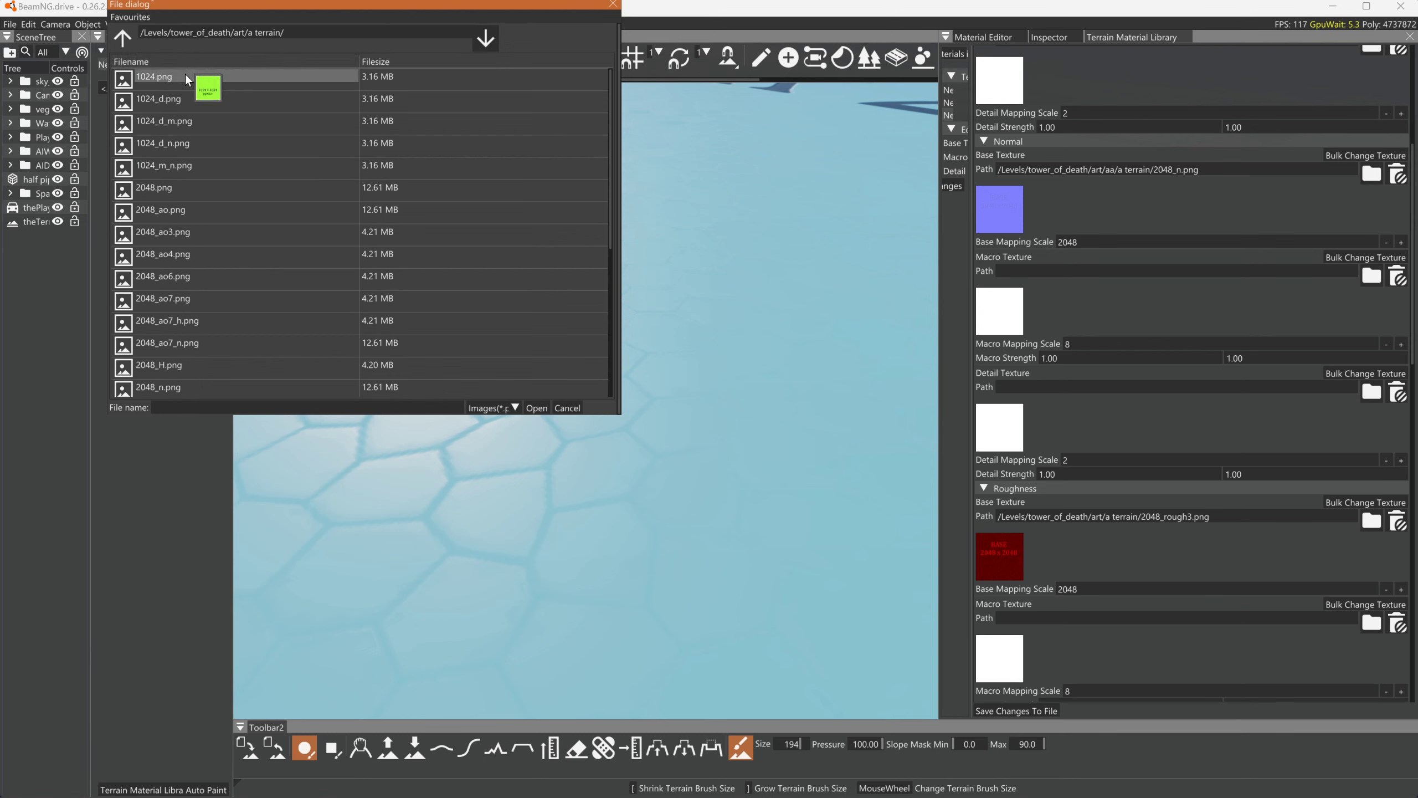
mouse_move(170, 192)
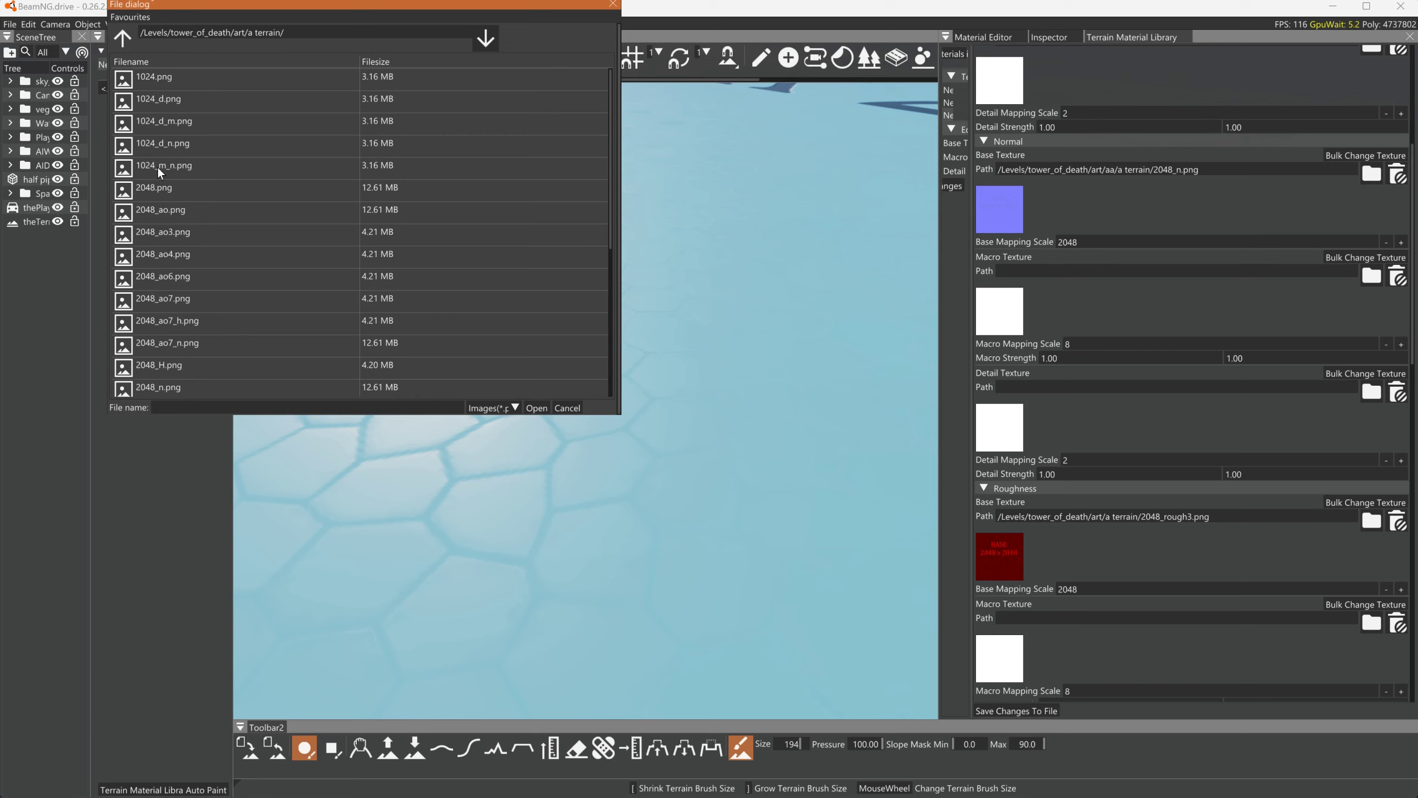
left_click(162, 76)
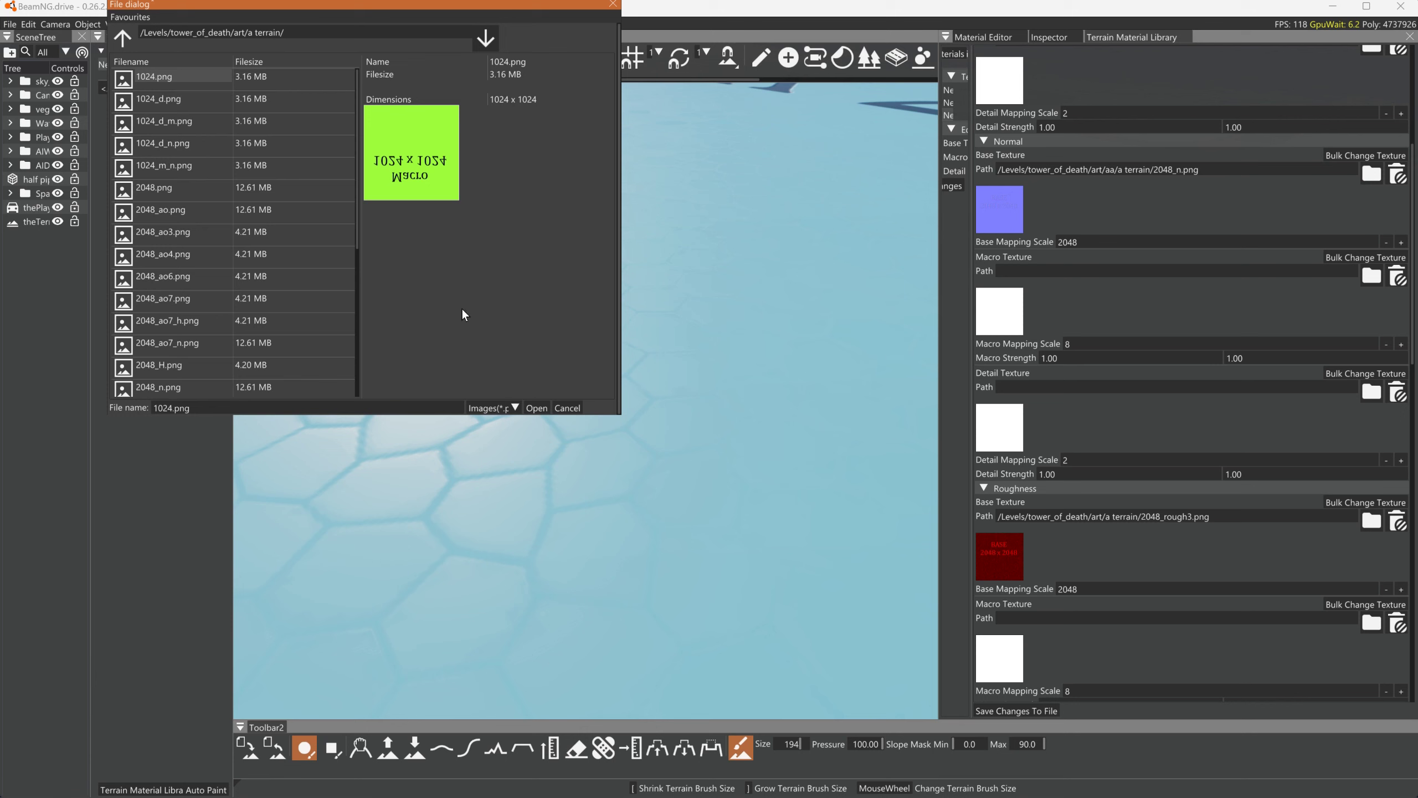
left_click(534, 408)
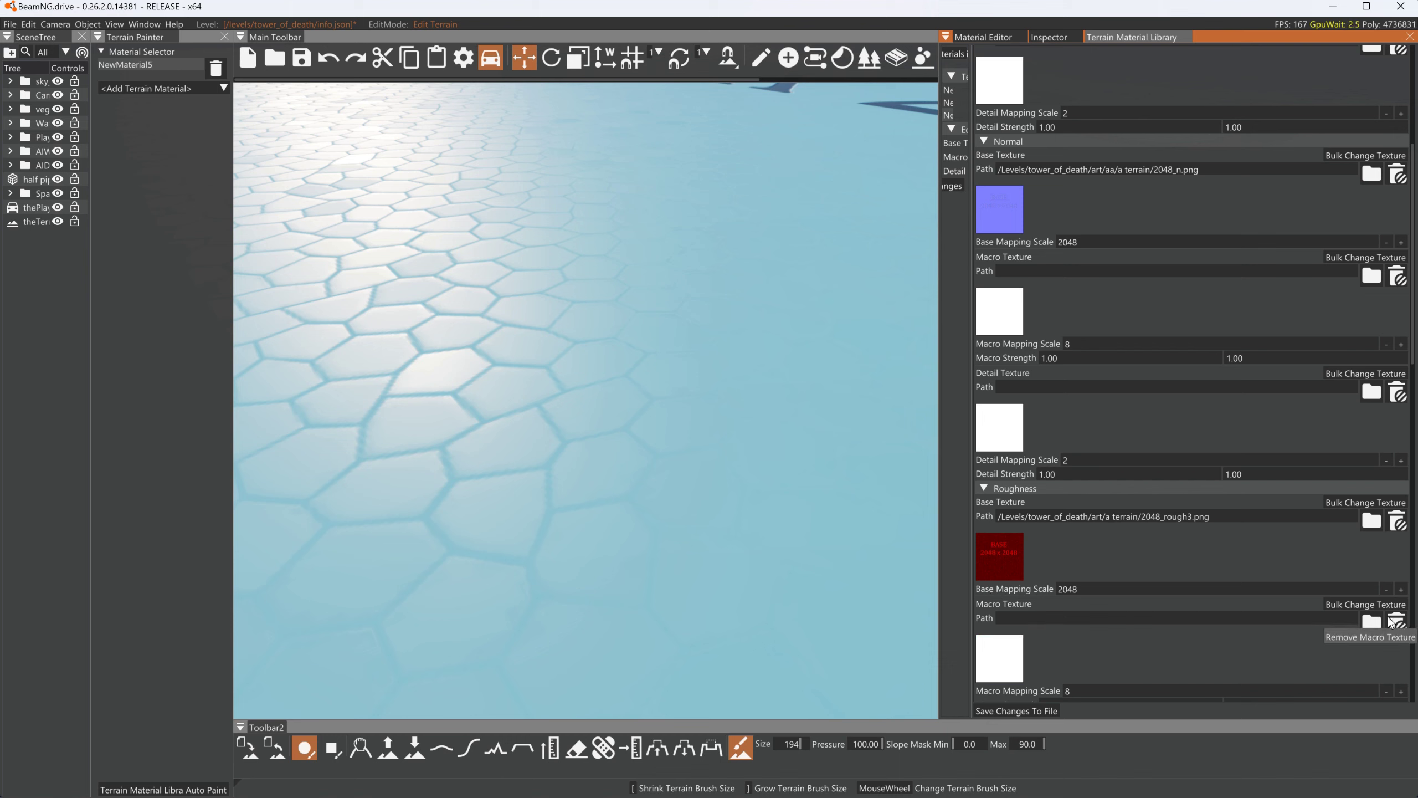
Collapse the Roughness, Normal and Height groups of the material properties
left_click(984, 489)
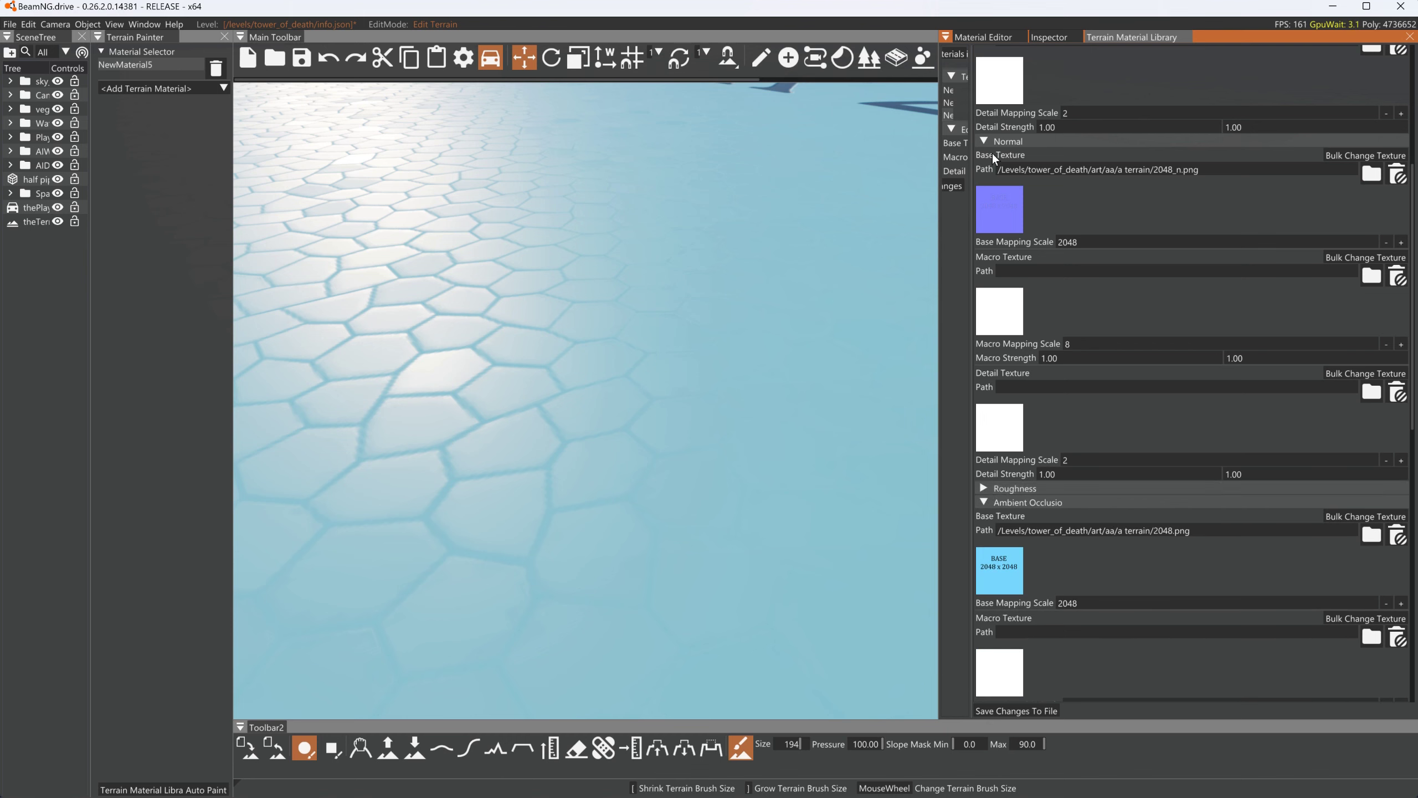
left_click(986, 141)
left_click(983, 516)
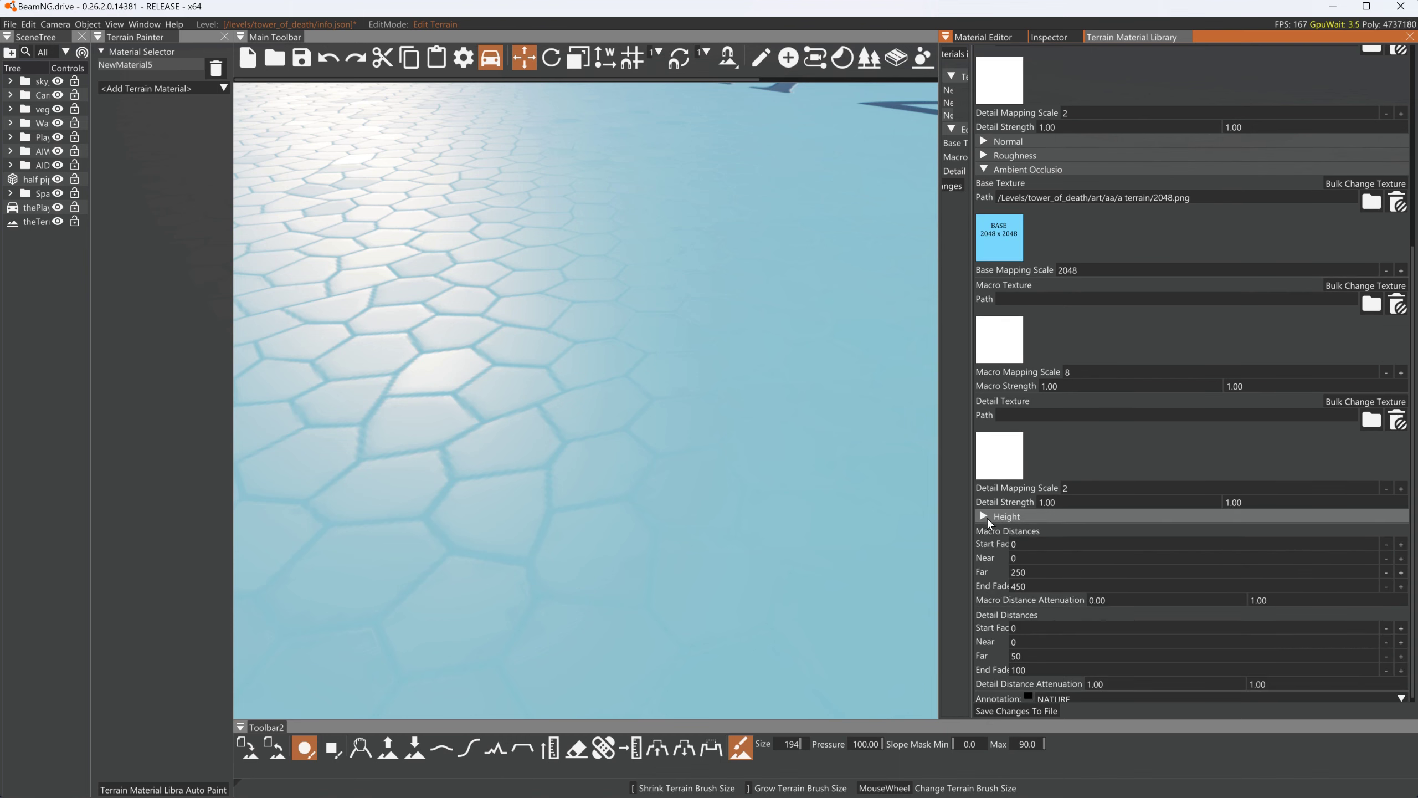
Assign 1024.png from /Levels/tower_of_death/art/a terrain/ as the macro texture of the Ambient Occlusion group and save the changes to file
scroll(1103, 337, "up", 1)
scroll(1094, 328, "up", 4)
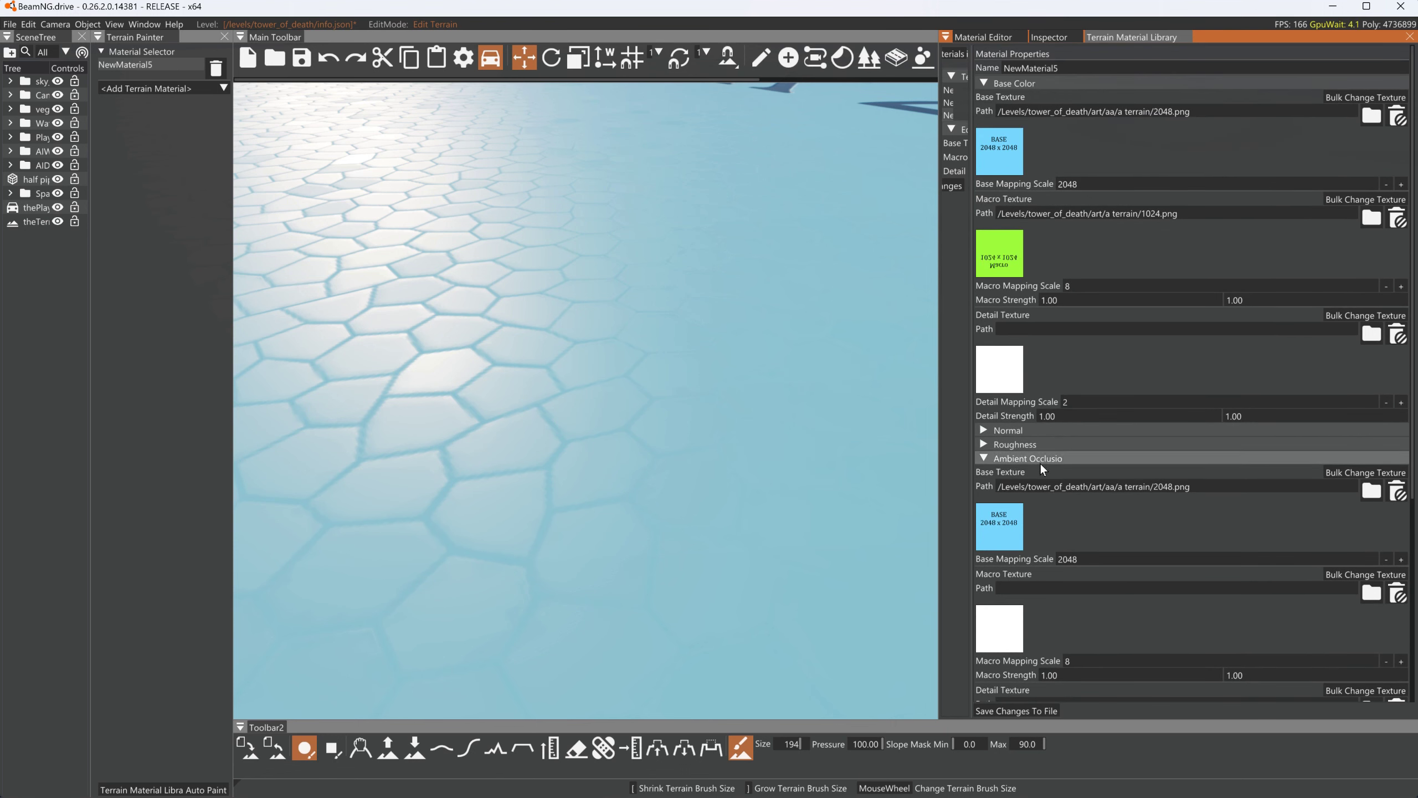
left_click(1003, 242)
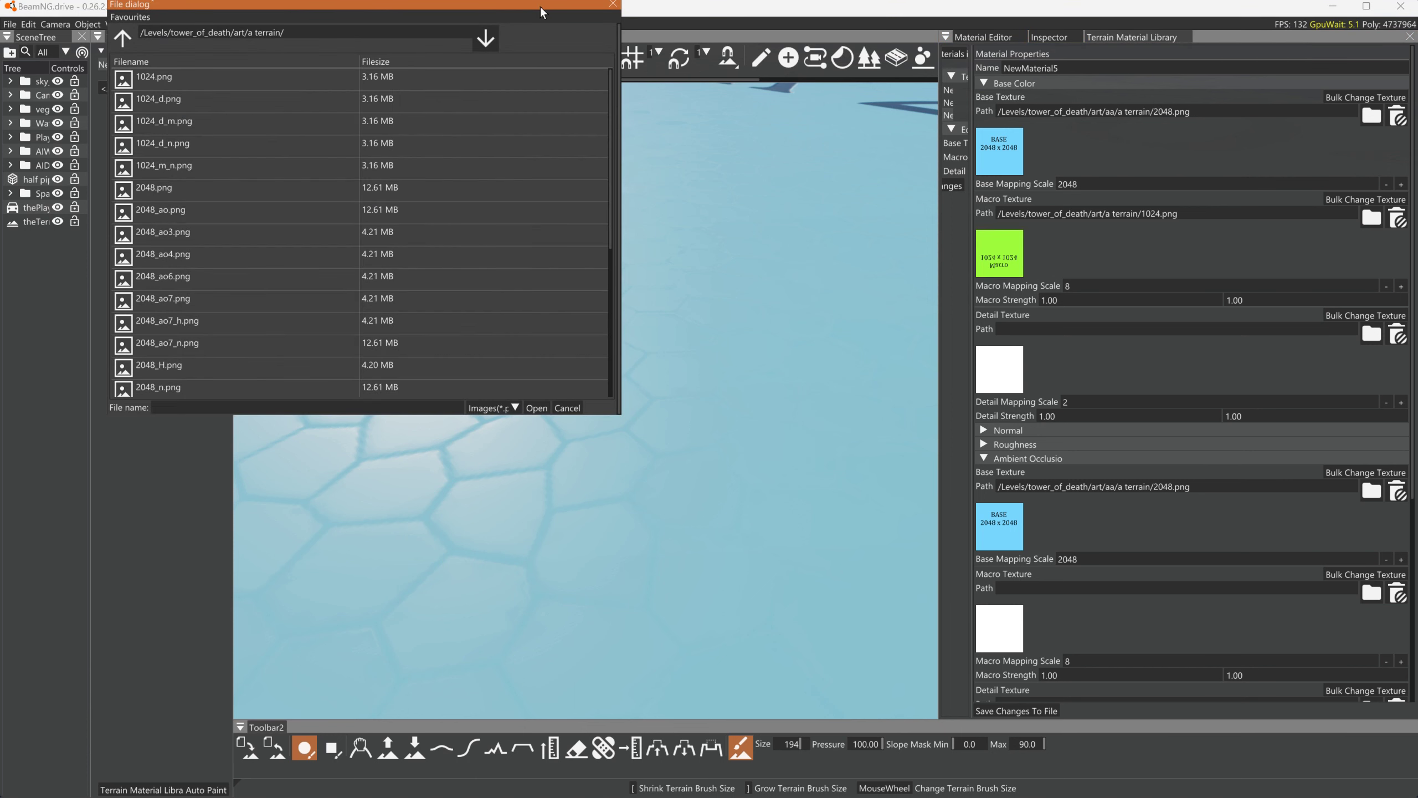
left_click(614, 5)
left_click(997, 614)
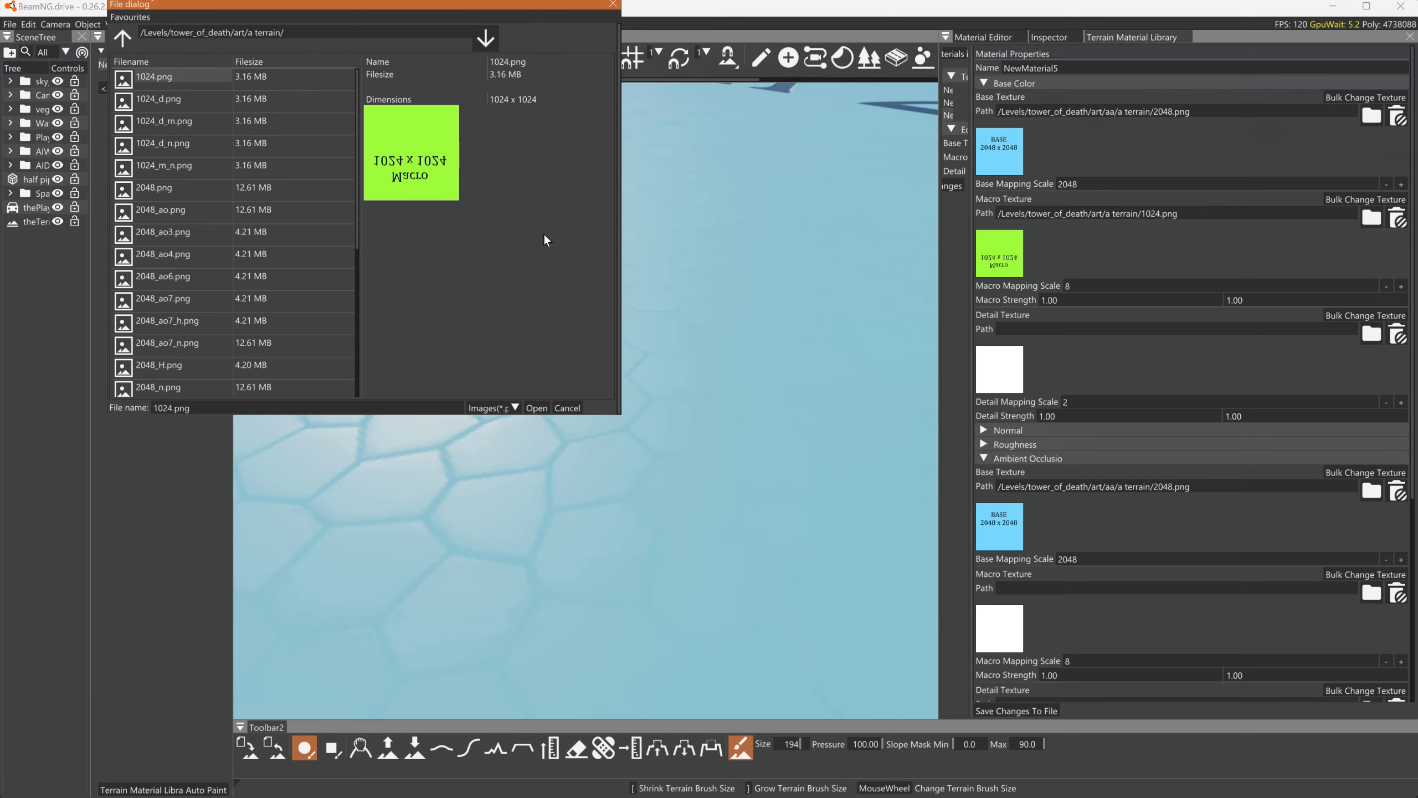
left_click(537, 408)
left_click(997, 713)
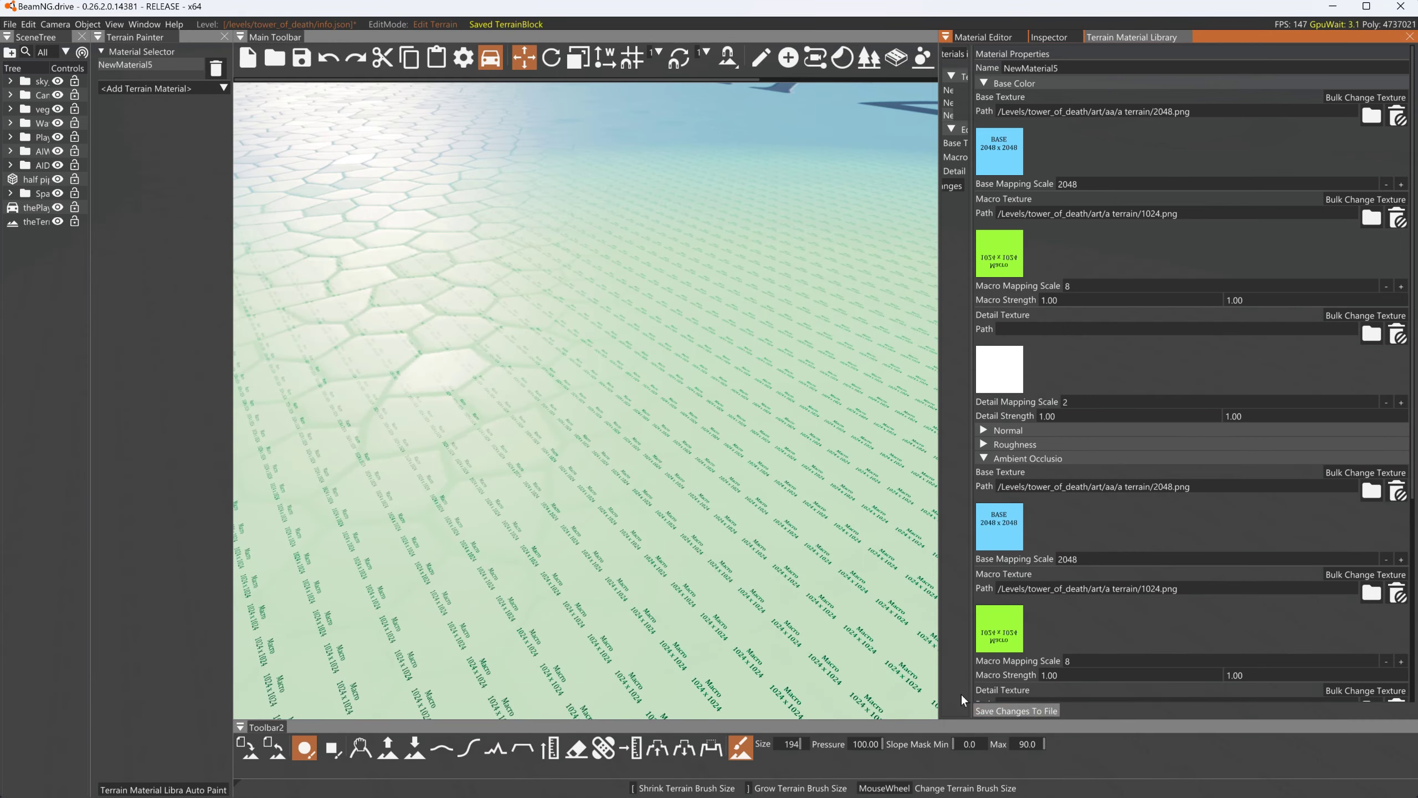
Examine how the macro texture lies over the stone pattern, from close to the ground and from farther away
key("w")
right_click_drag(652, 432, 651, 432)
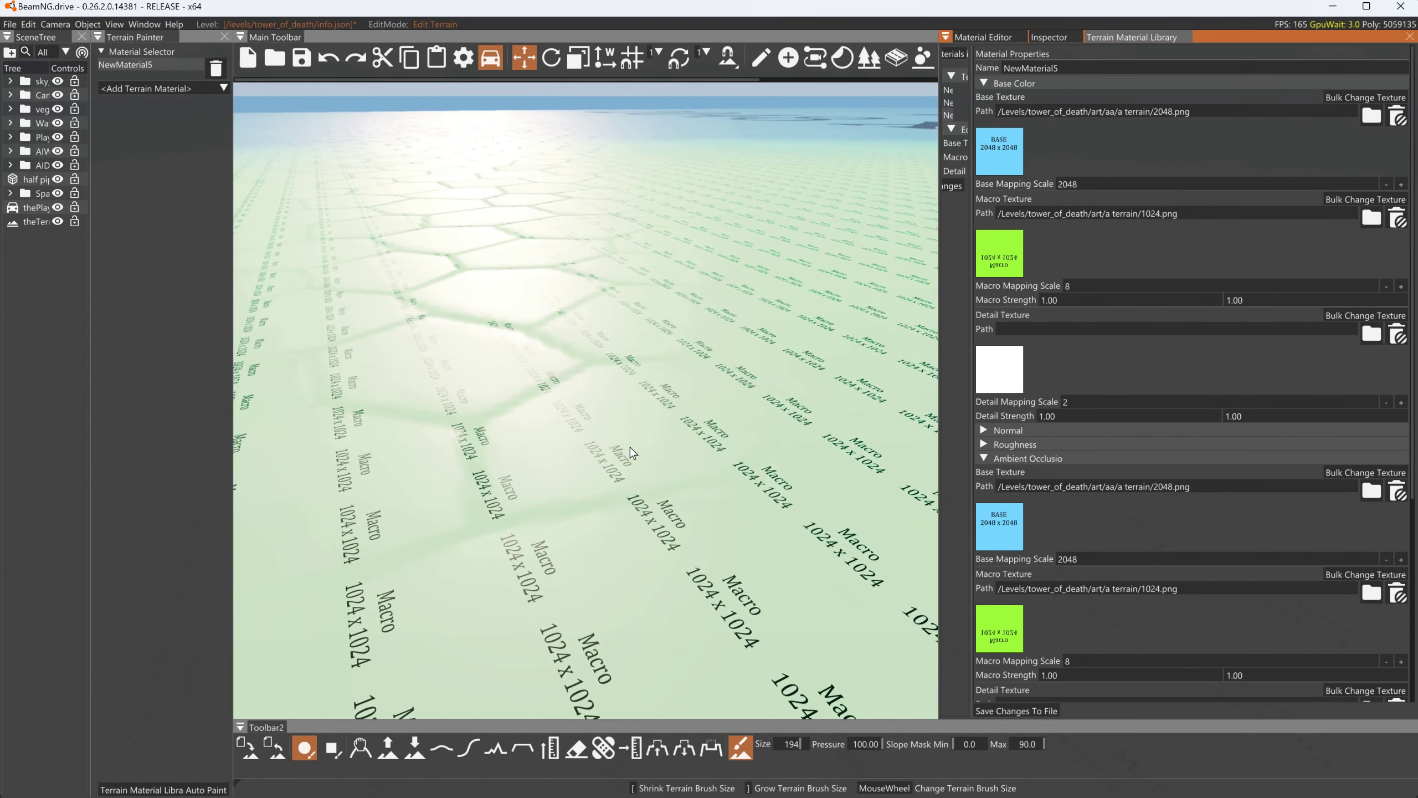
right_click_drag(566, 351, 544, 310)
key("s")
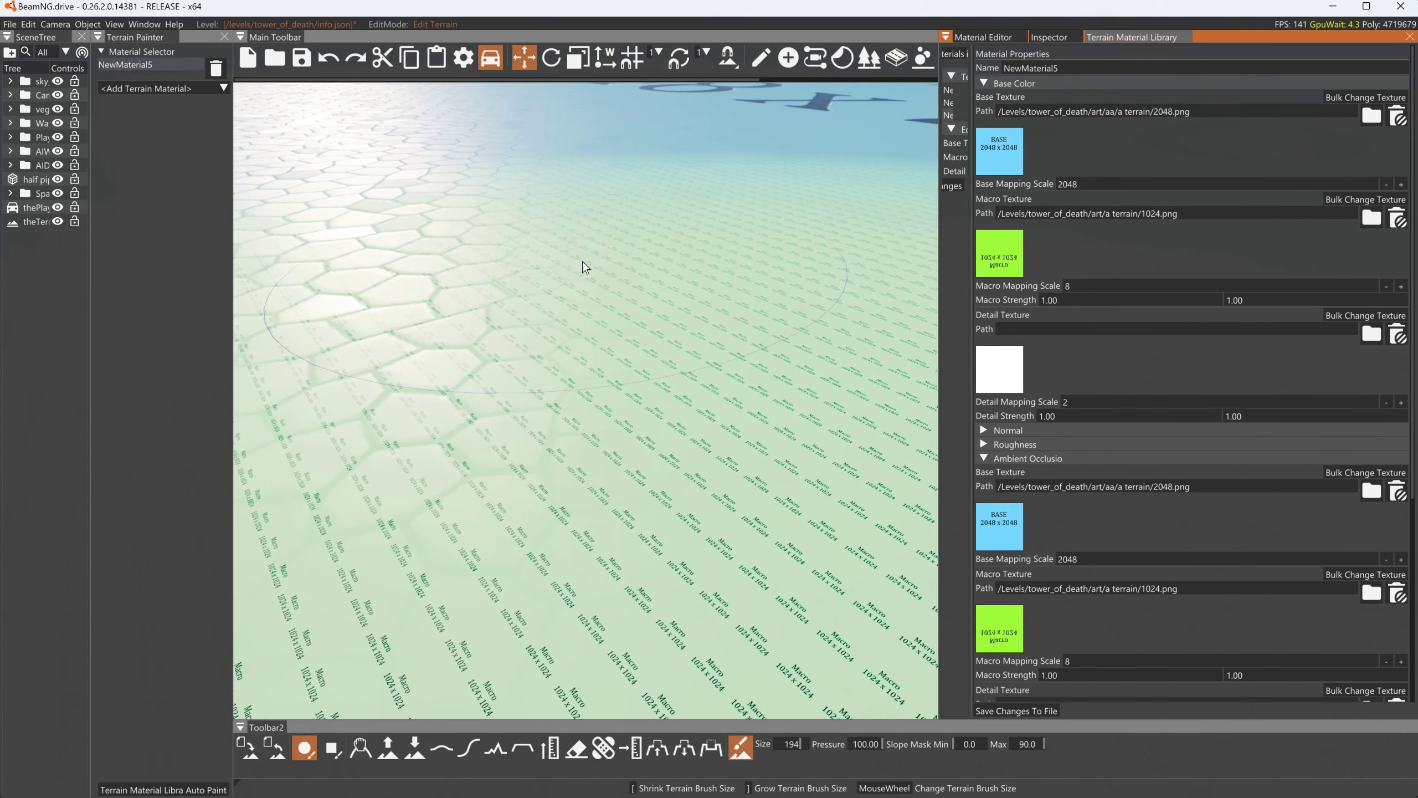
right_click_drag(585, 267, 714, 397)
key("s")
key("w")
key("s")
key("w")
key("s")
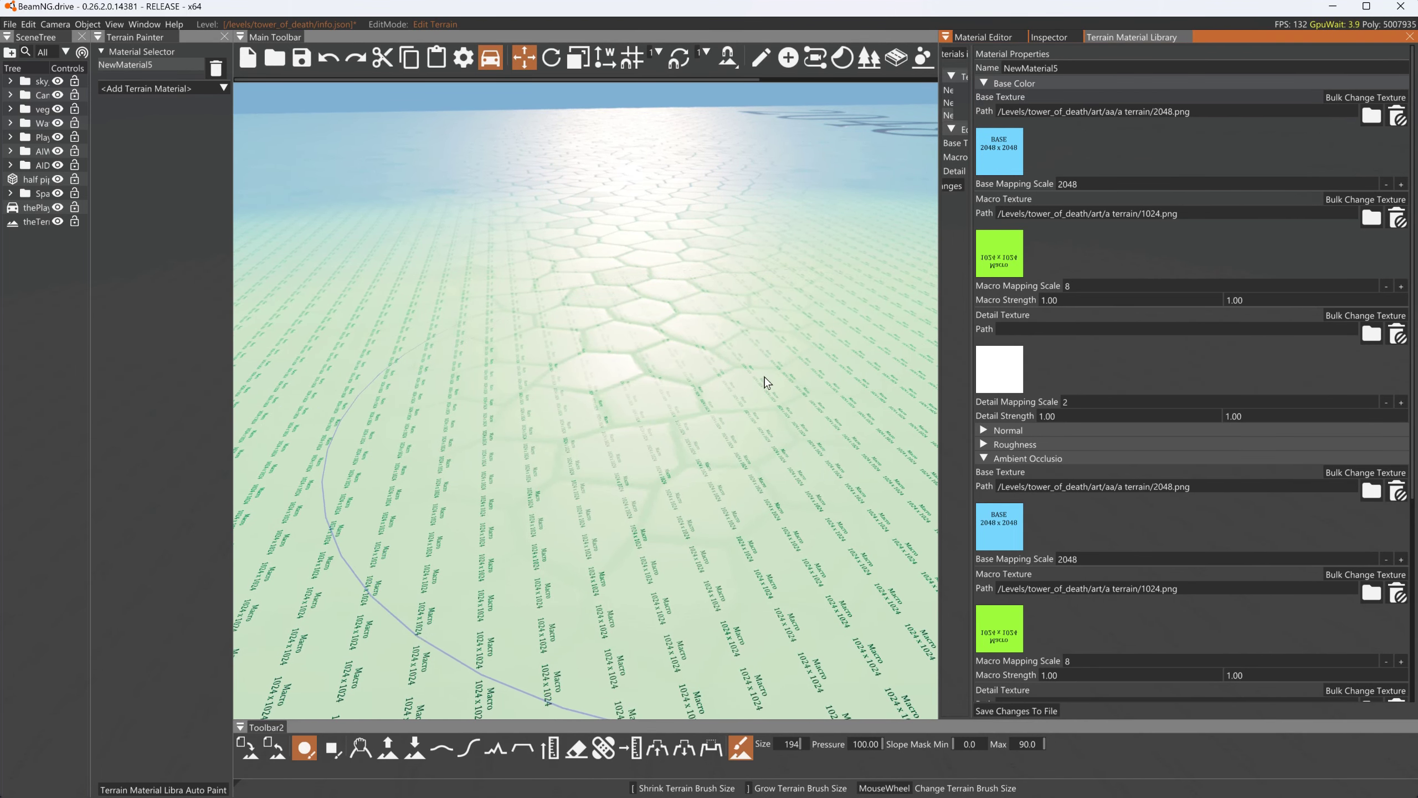
key("w")
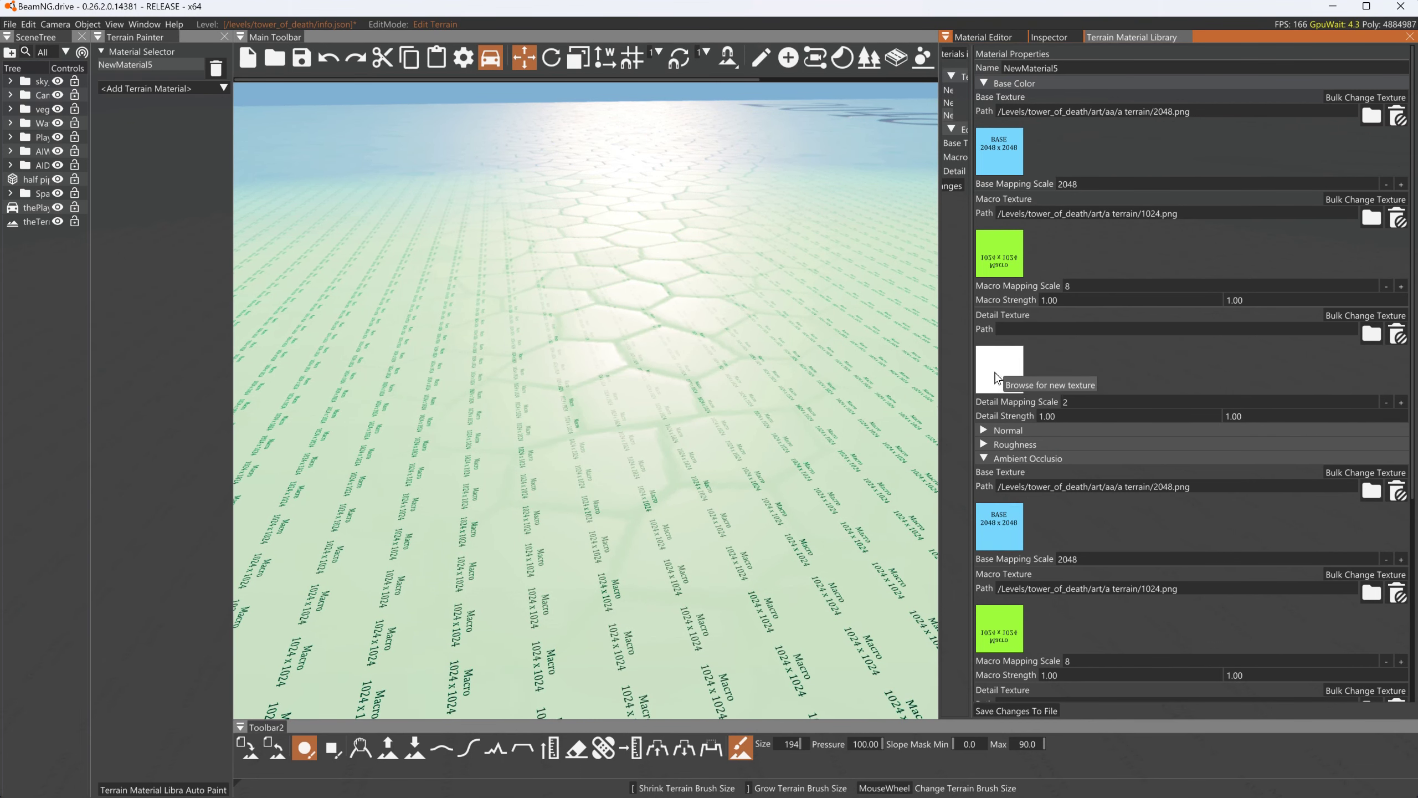
Assign 1024_m_n.png from /Levels/tower_of_death/art/a terrain/ as the macro texture of the Normal group
scroll(1015, 366, "down", 2)
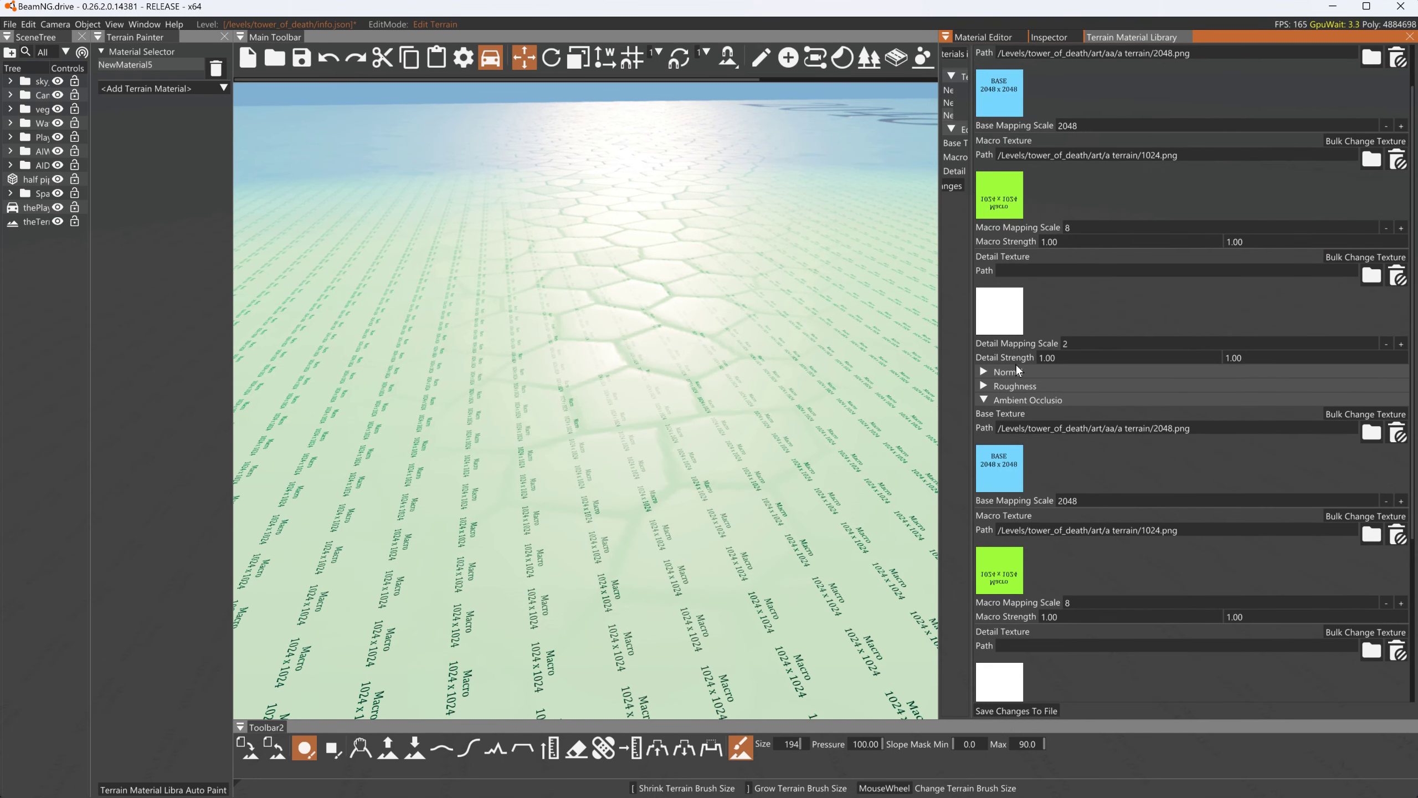
left_click(992, 370)
left_click(1008, 539)
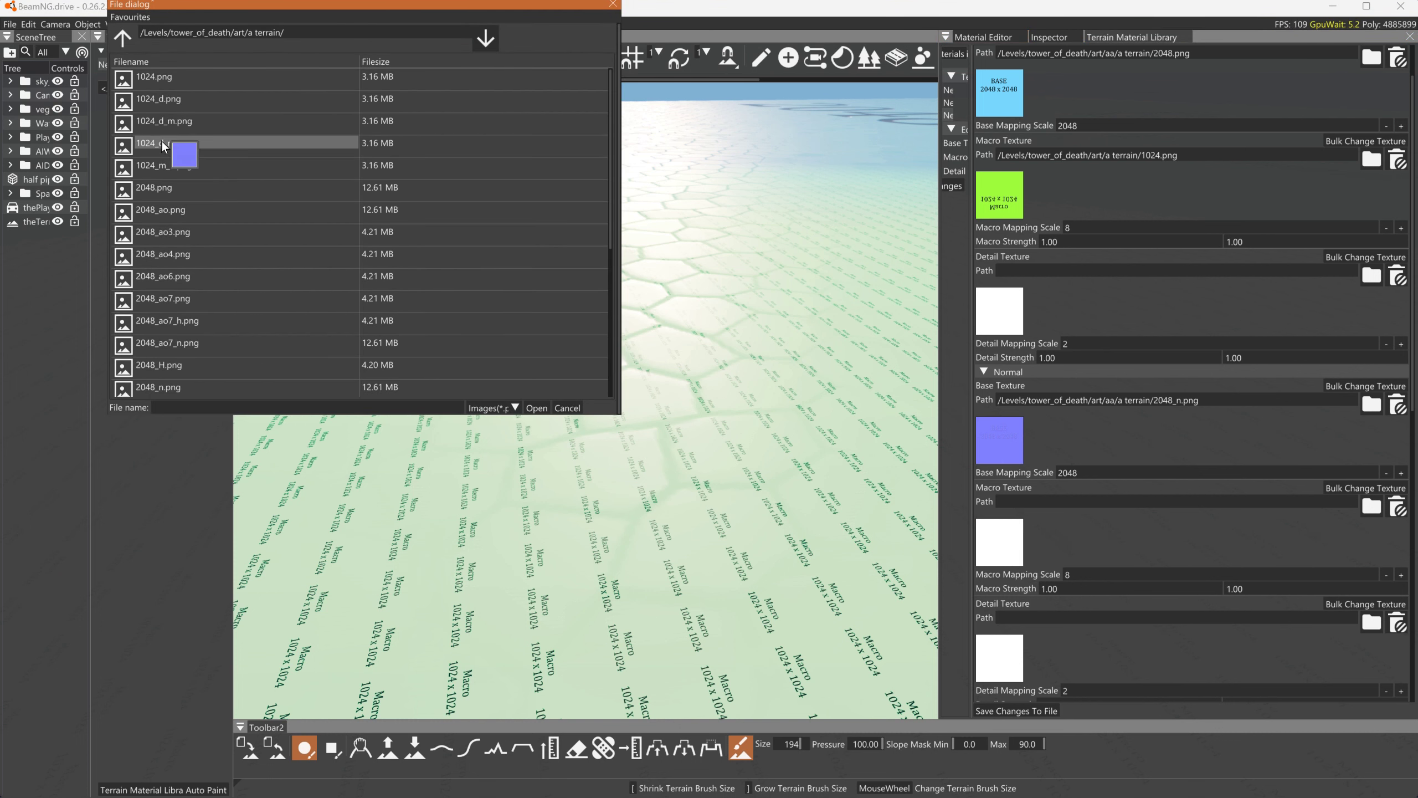
left_click(170, 167)
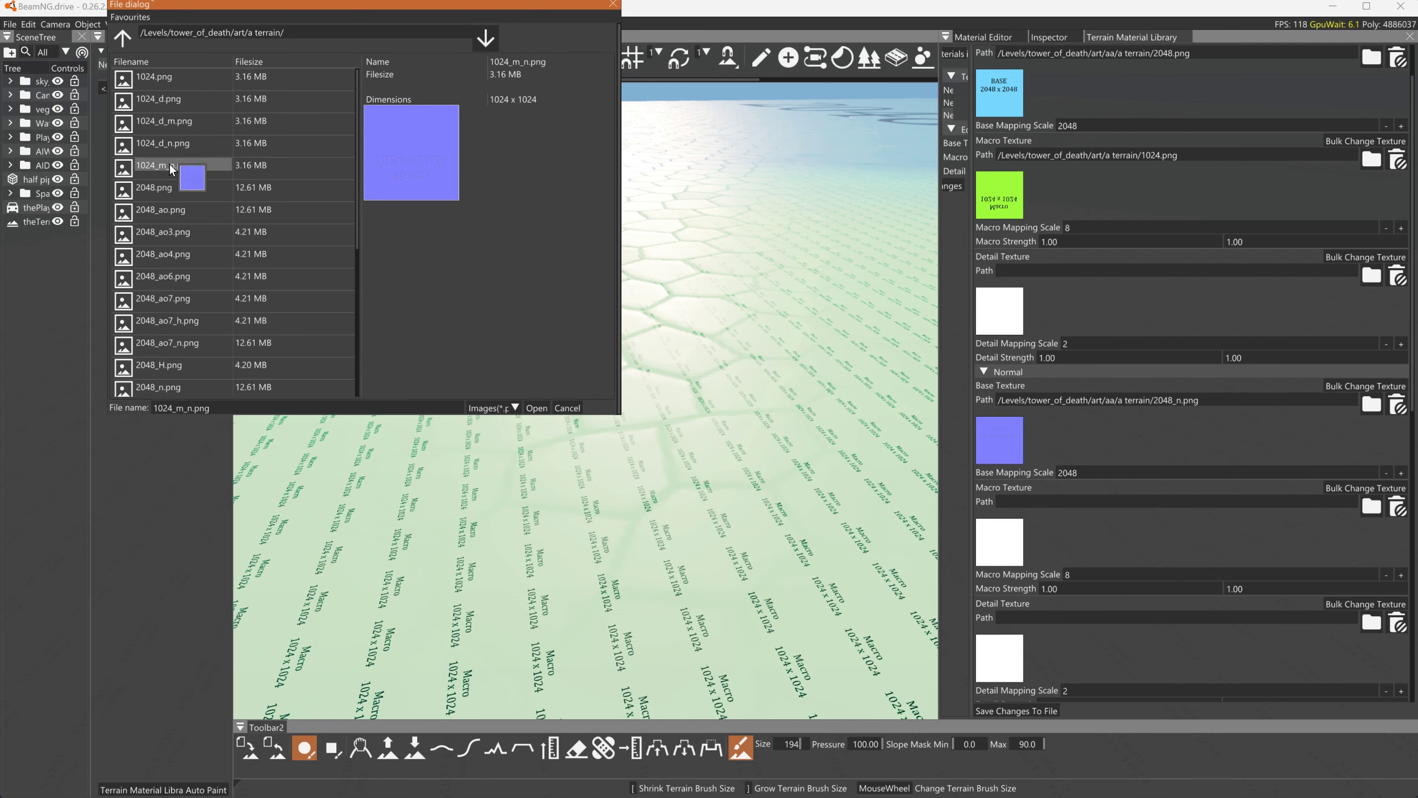
left_click(537, 407)
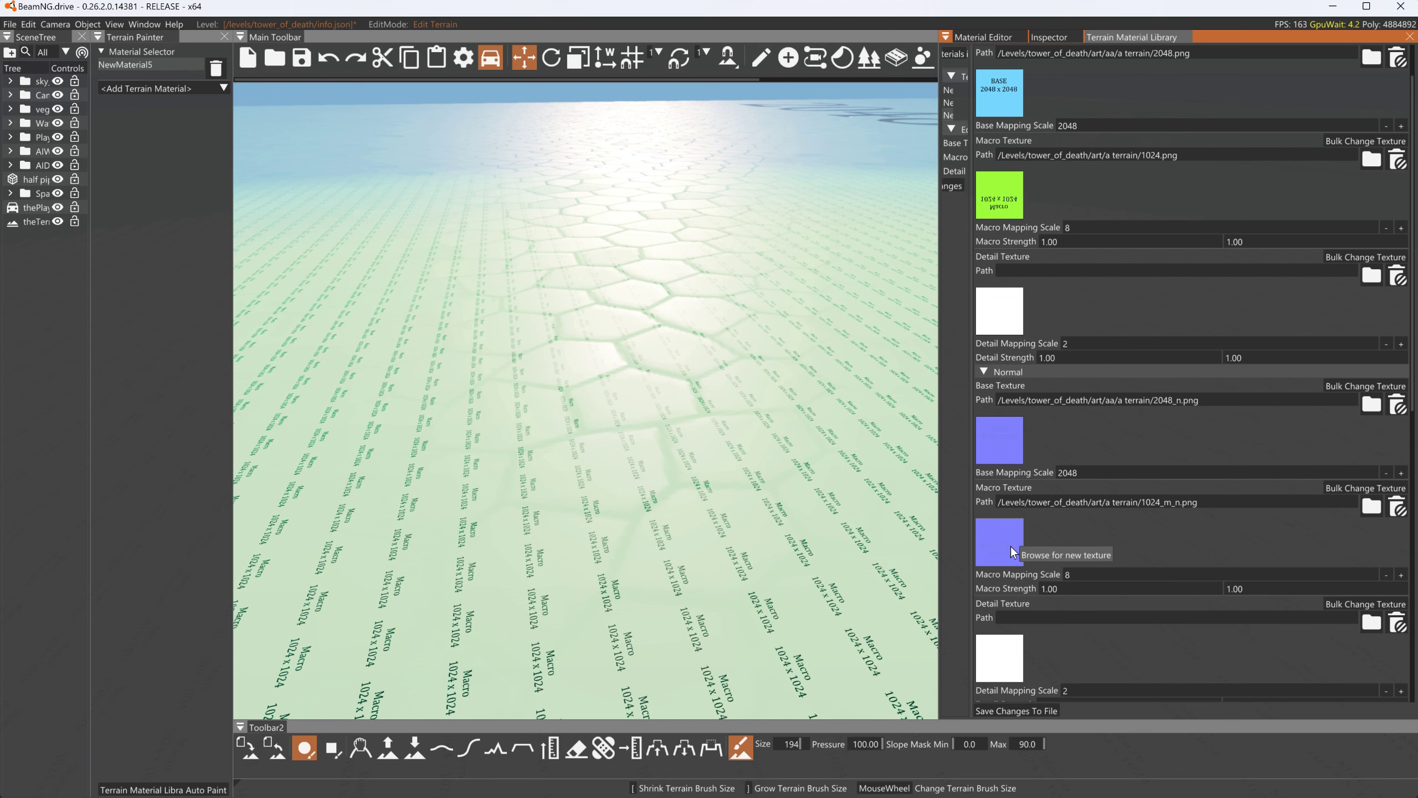
Assign 1024.png from /Levels/tower_of_death/art/a terrain/ as the macro texture of the Roughness group
scroll(1087, 538, "down", 3)
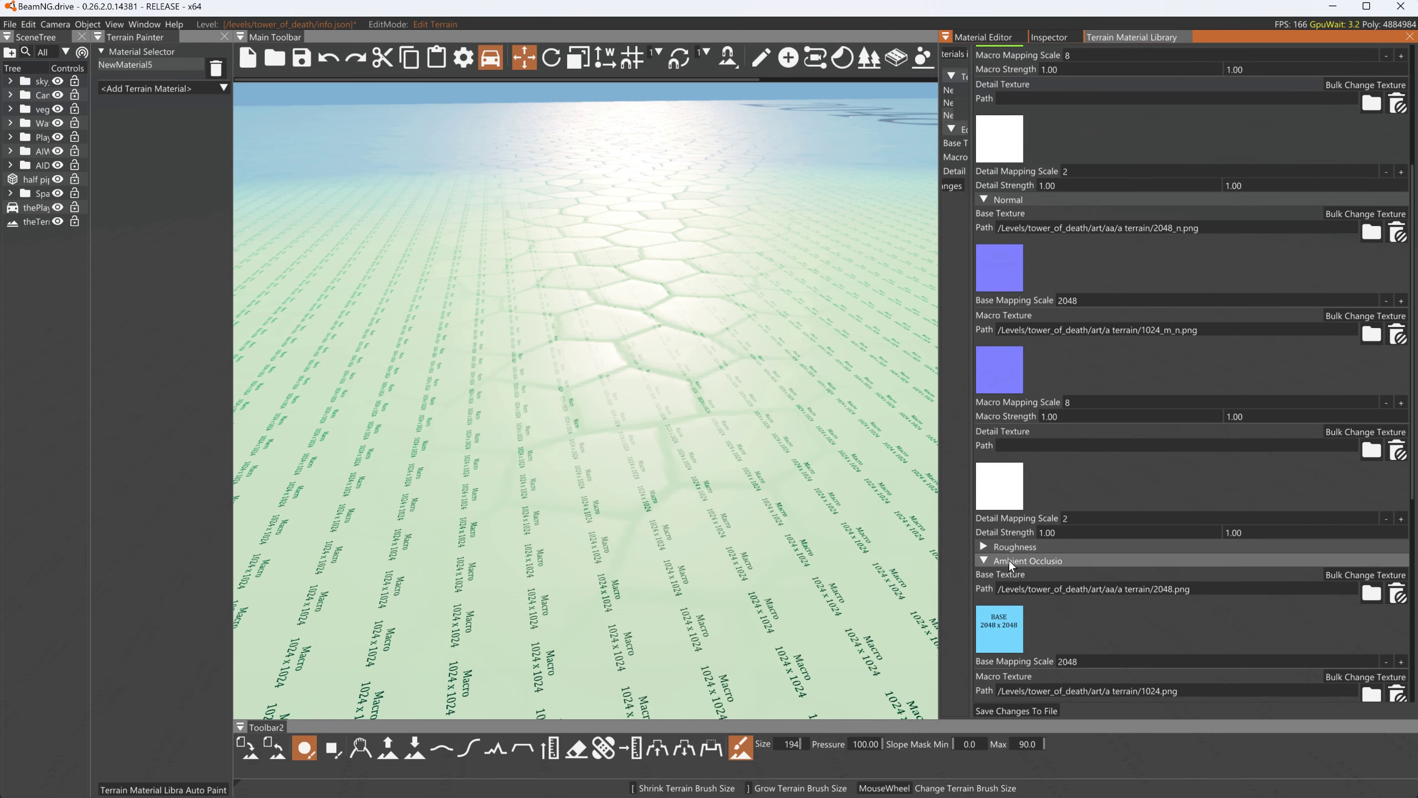
scroll(1010, 562, "down", 1)
left_click(985, 487)
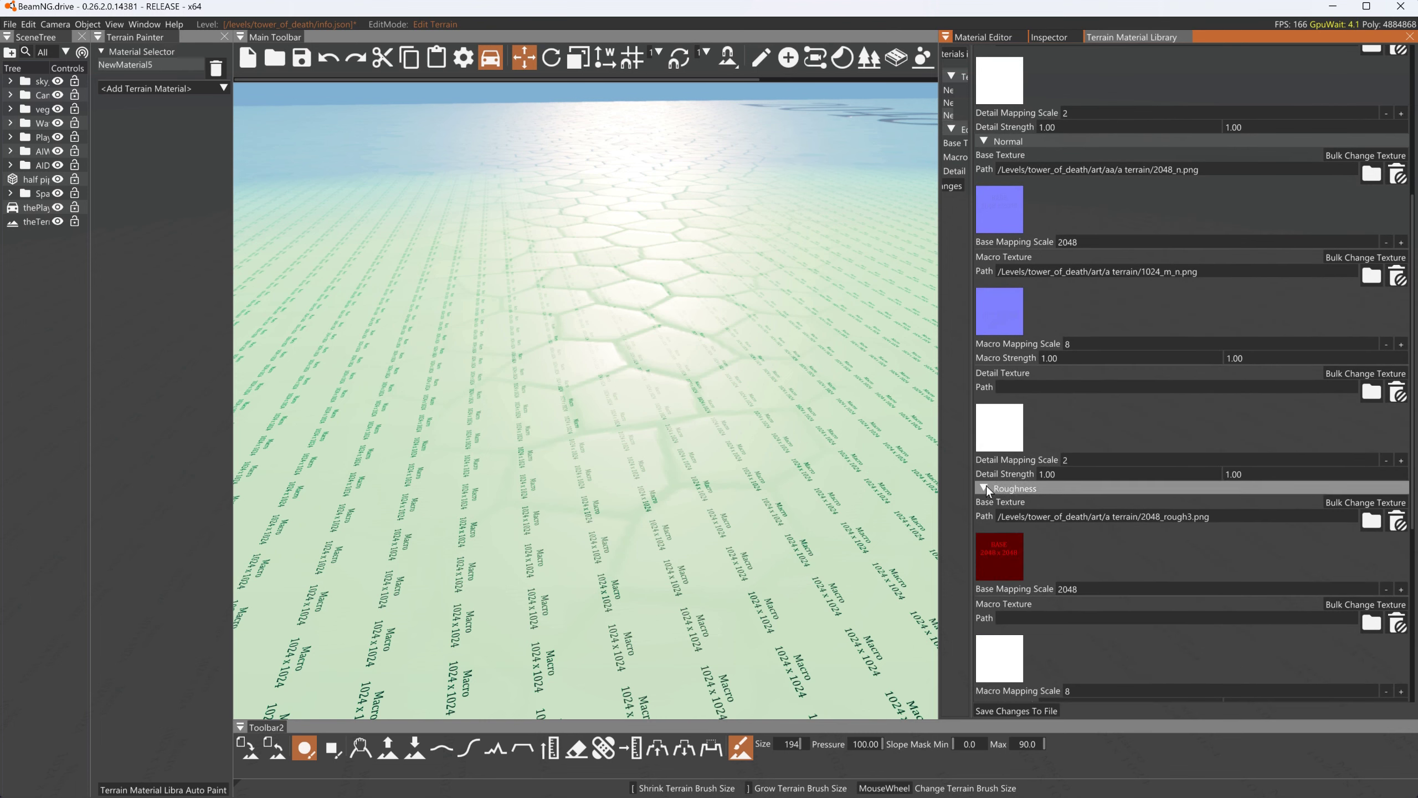
left_click(987, 665)
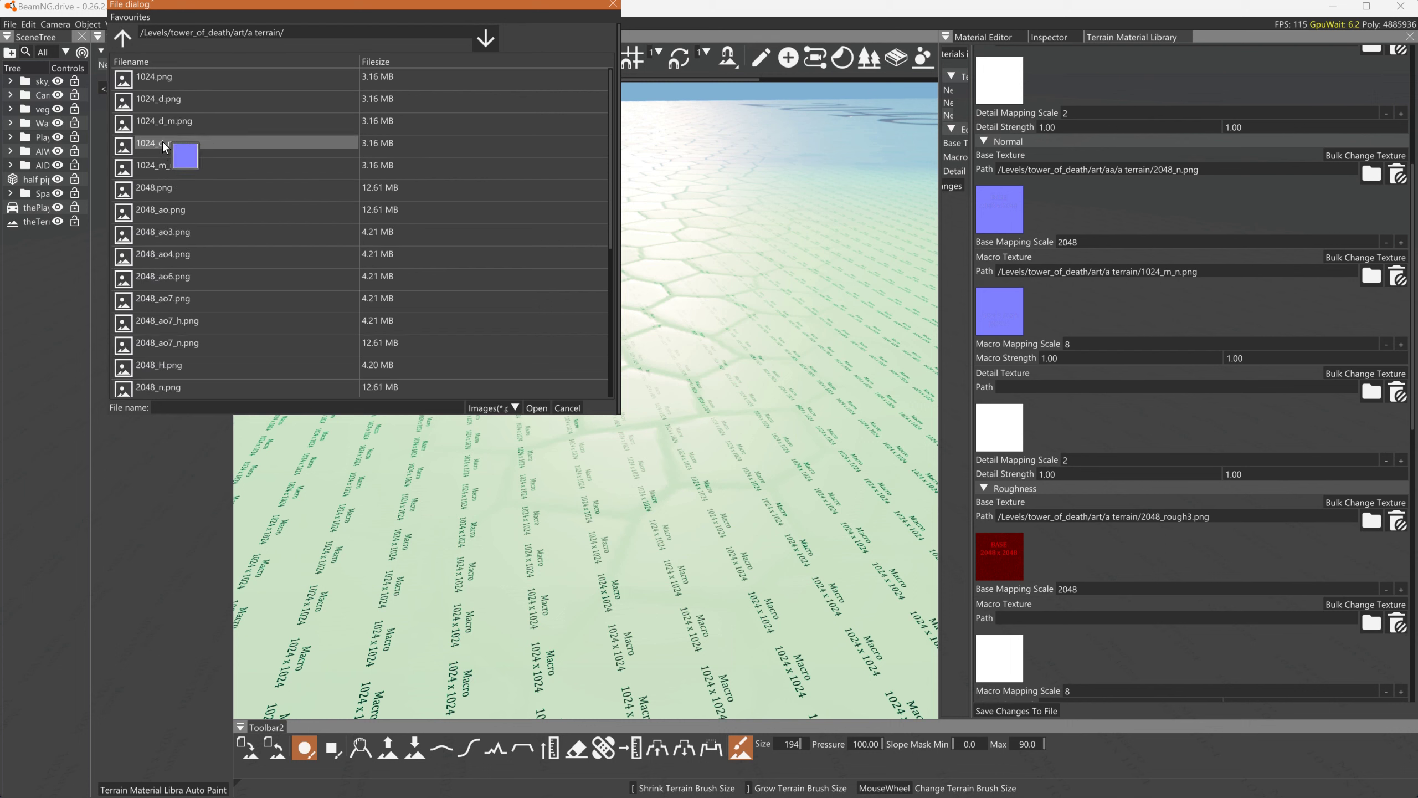
left_click(159, 77)
left_click(536, 408)
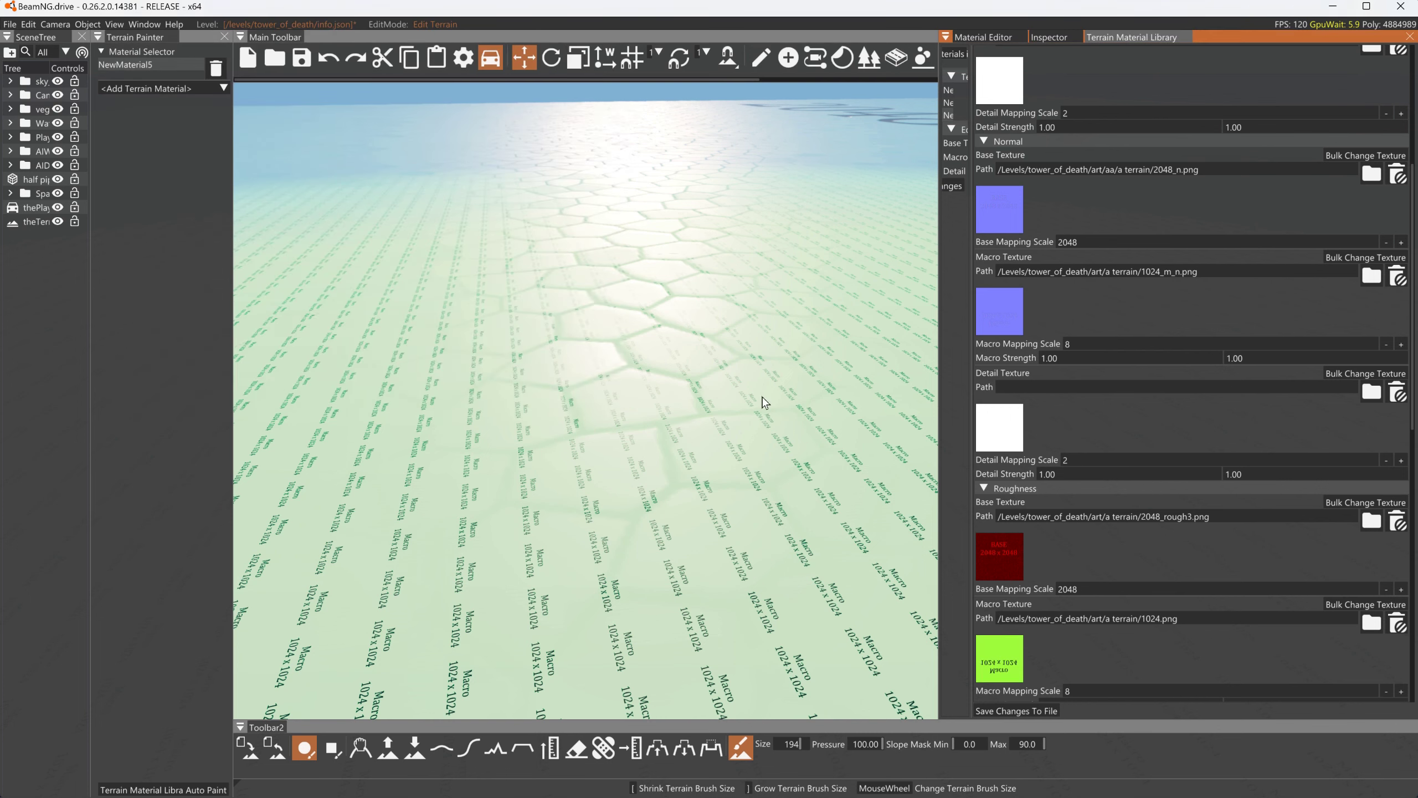
Assign 1024.png from /Levels/tower_of_death/art/a terrain/ as the macro texture of the Height group and save the changes to file
scroll(1083, 534, "down", 3)
scroll(1080, 533, "down", 2)
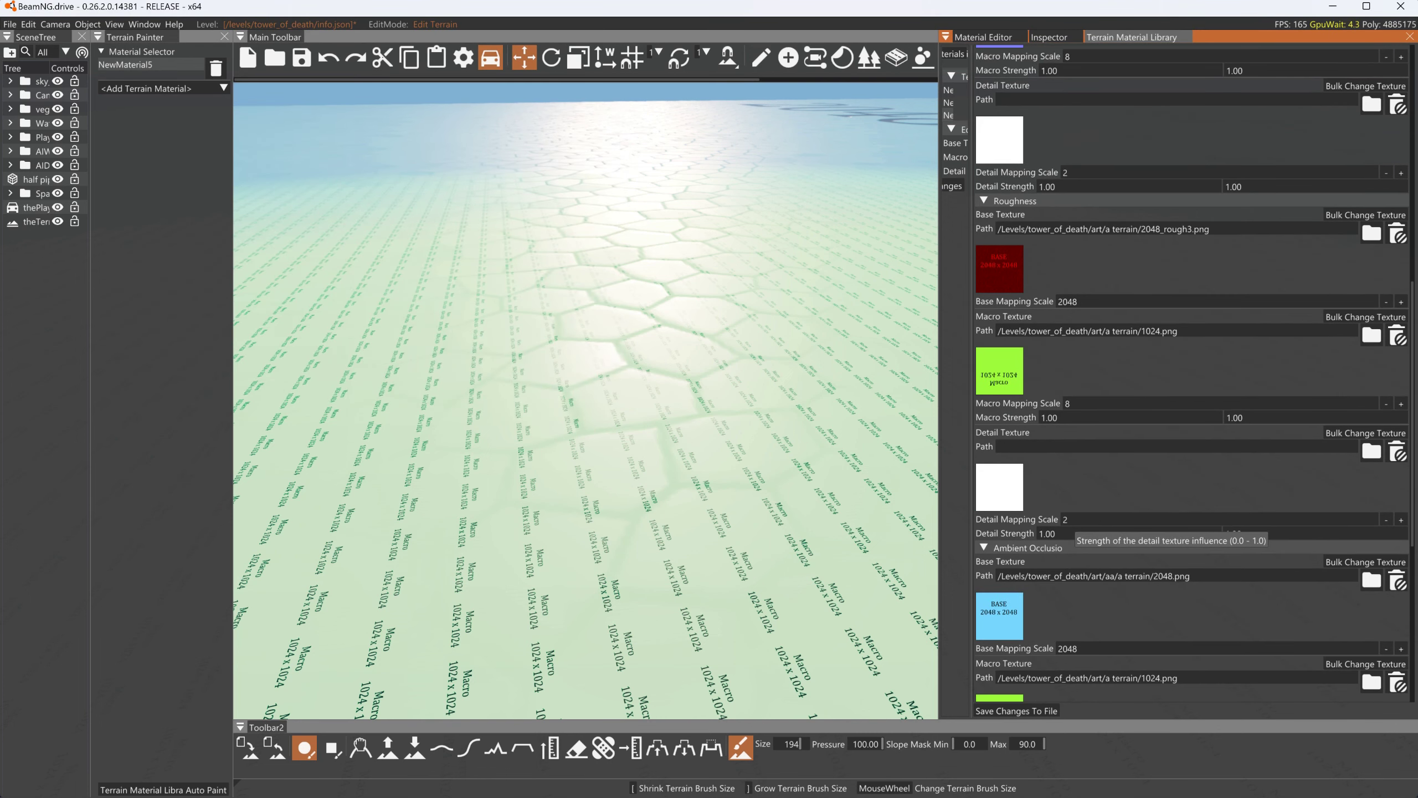
scroll(1065, 532, "down", 4)
scroll(1030, 581, "down", 1)
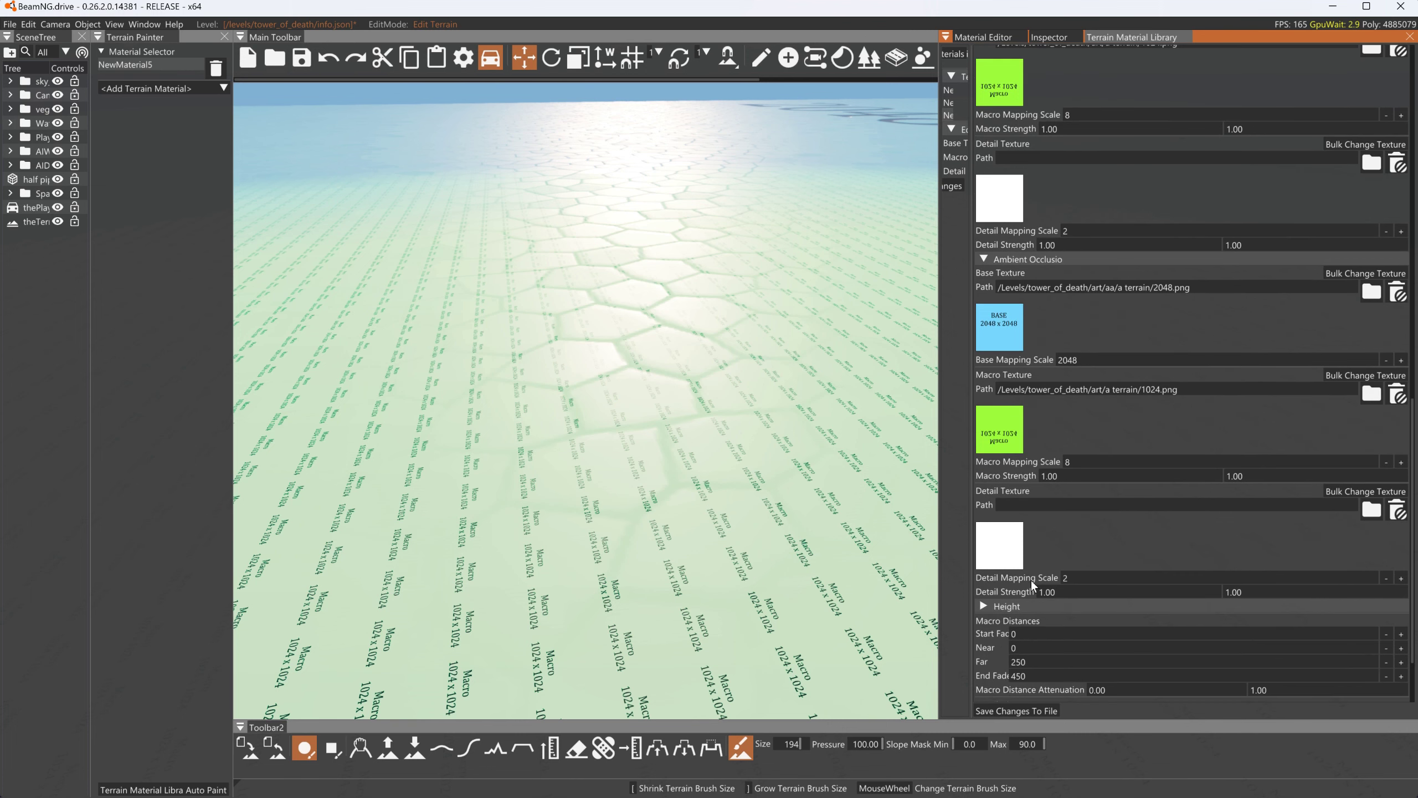
left_click(994, 604)
scroll(999, 596, "down", 3)
left_click(1004, 599)
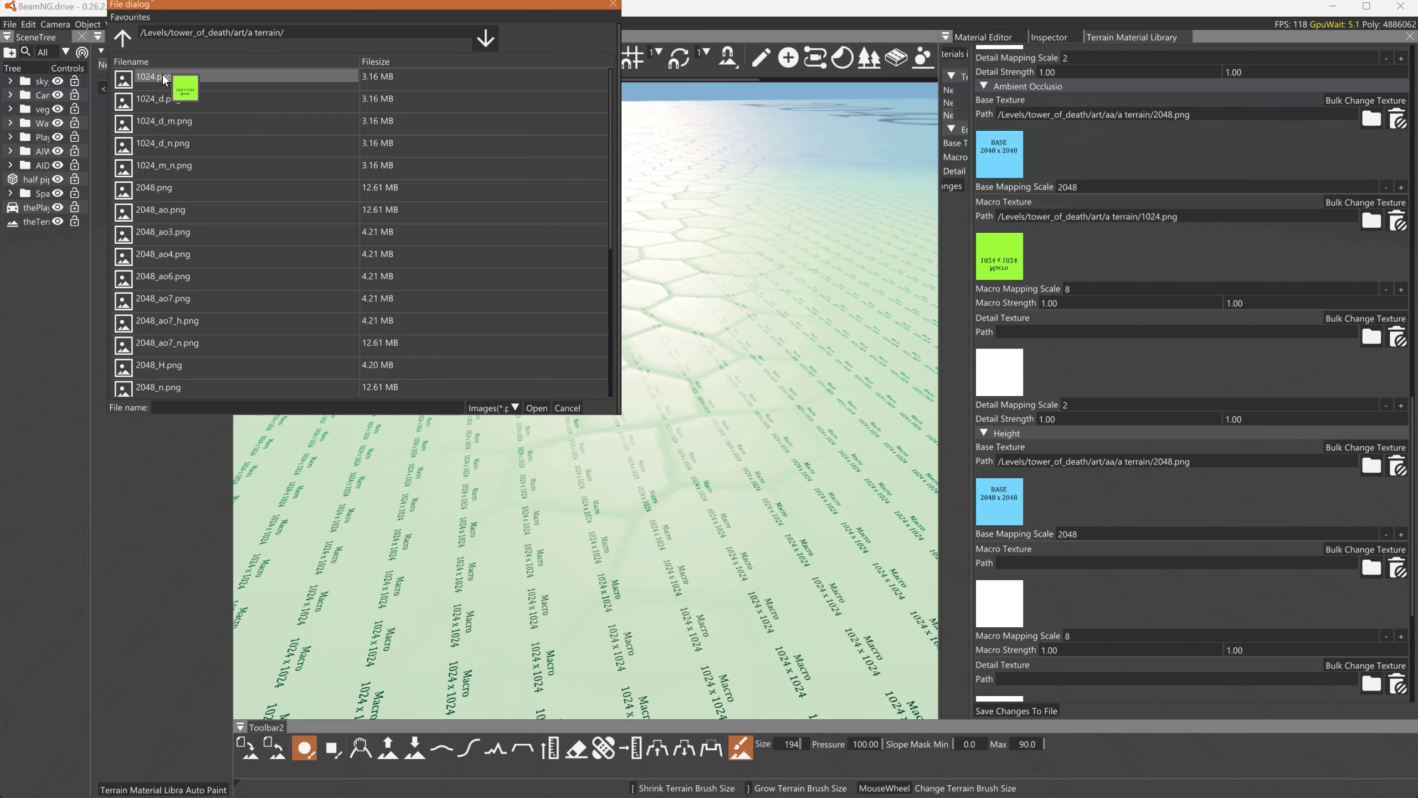
left_click(162, 75)
left_click(535, 407)
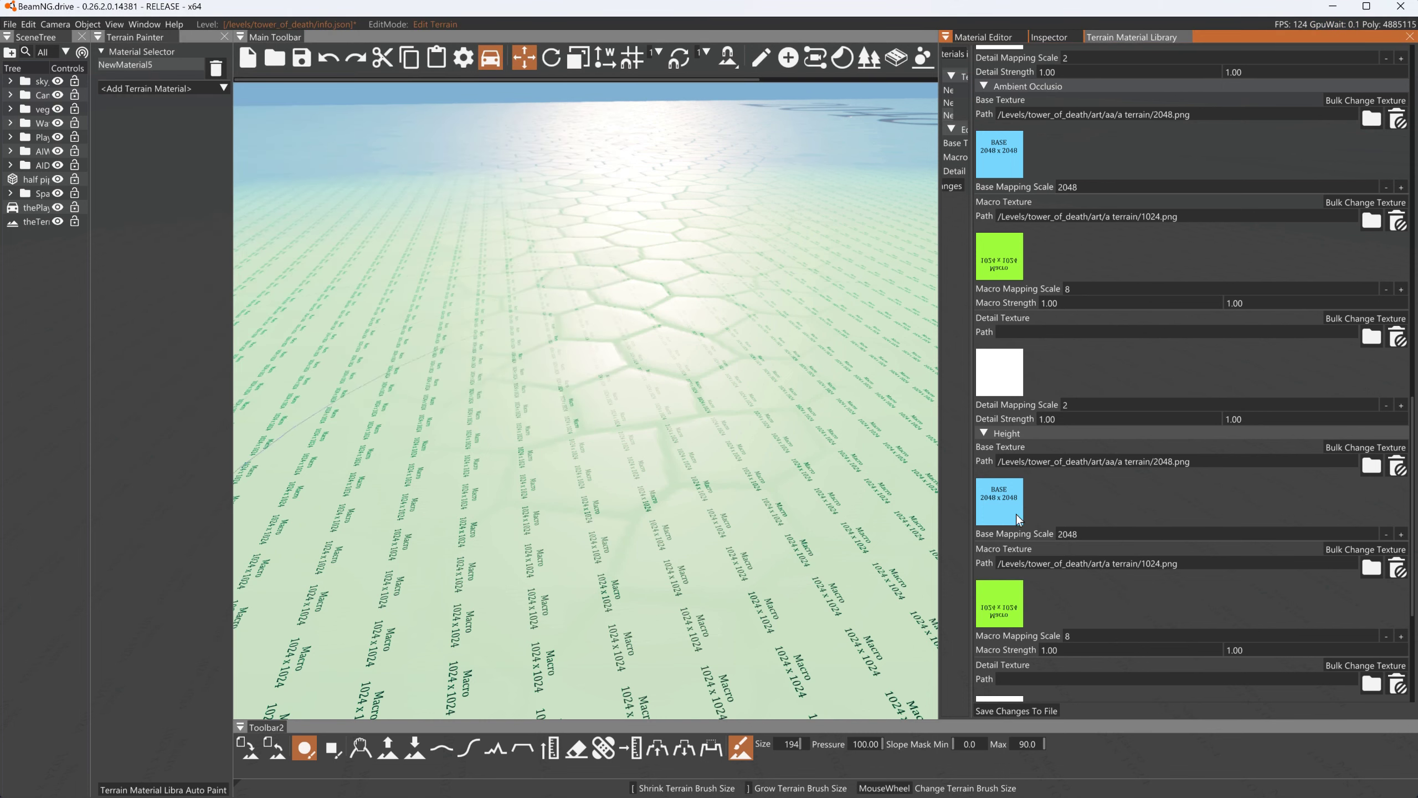
scroll(1068, 533, "down", 3)
left_click(1050, 712)
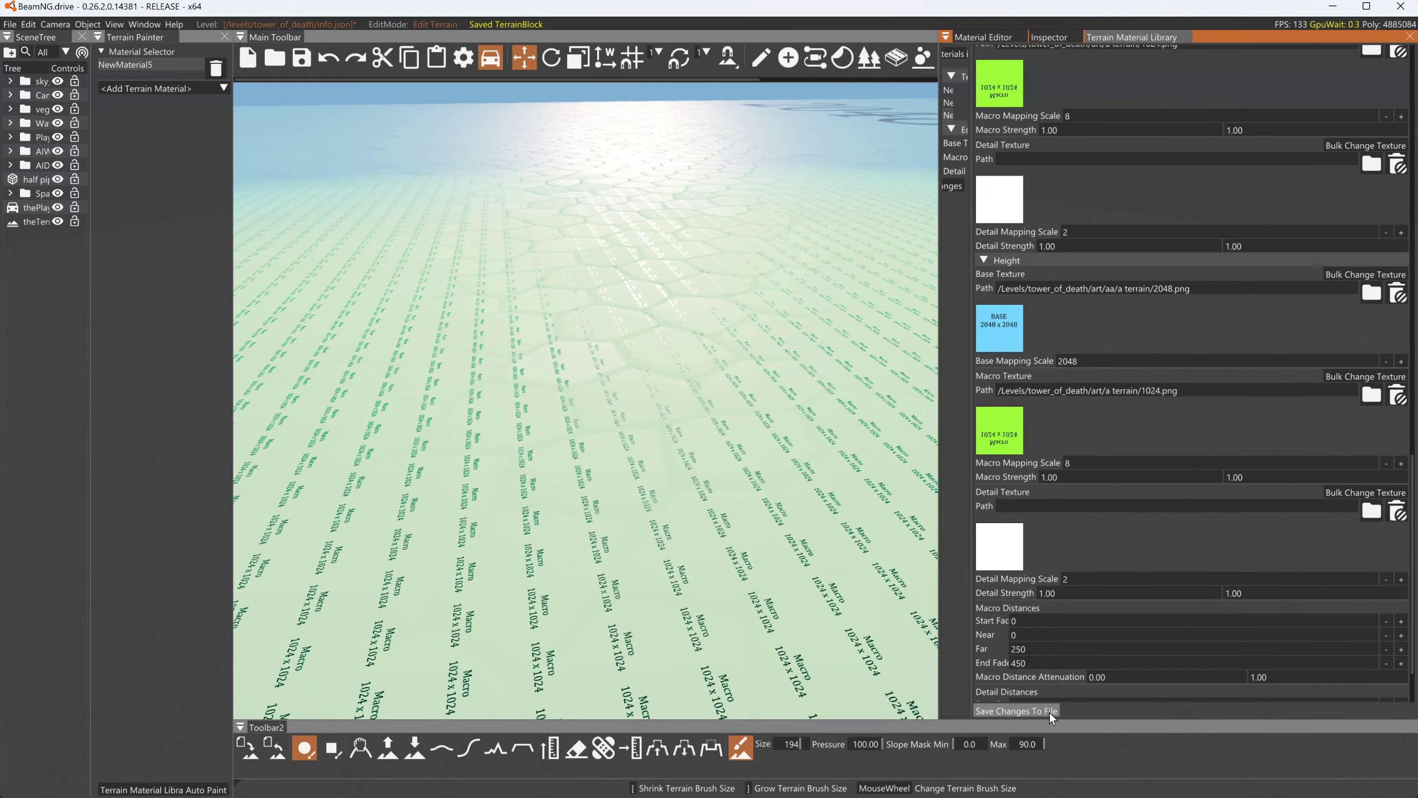
Inspect the macro texture's lettering at close range, and compare it with the terrain seen from far away
key("w")
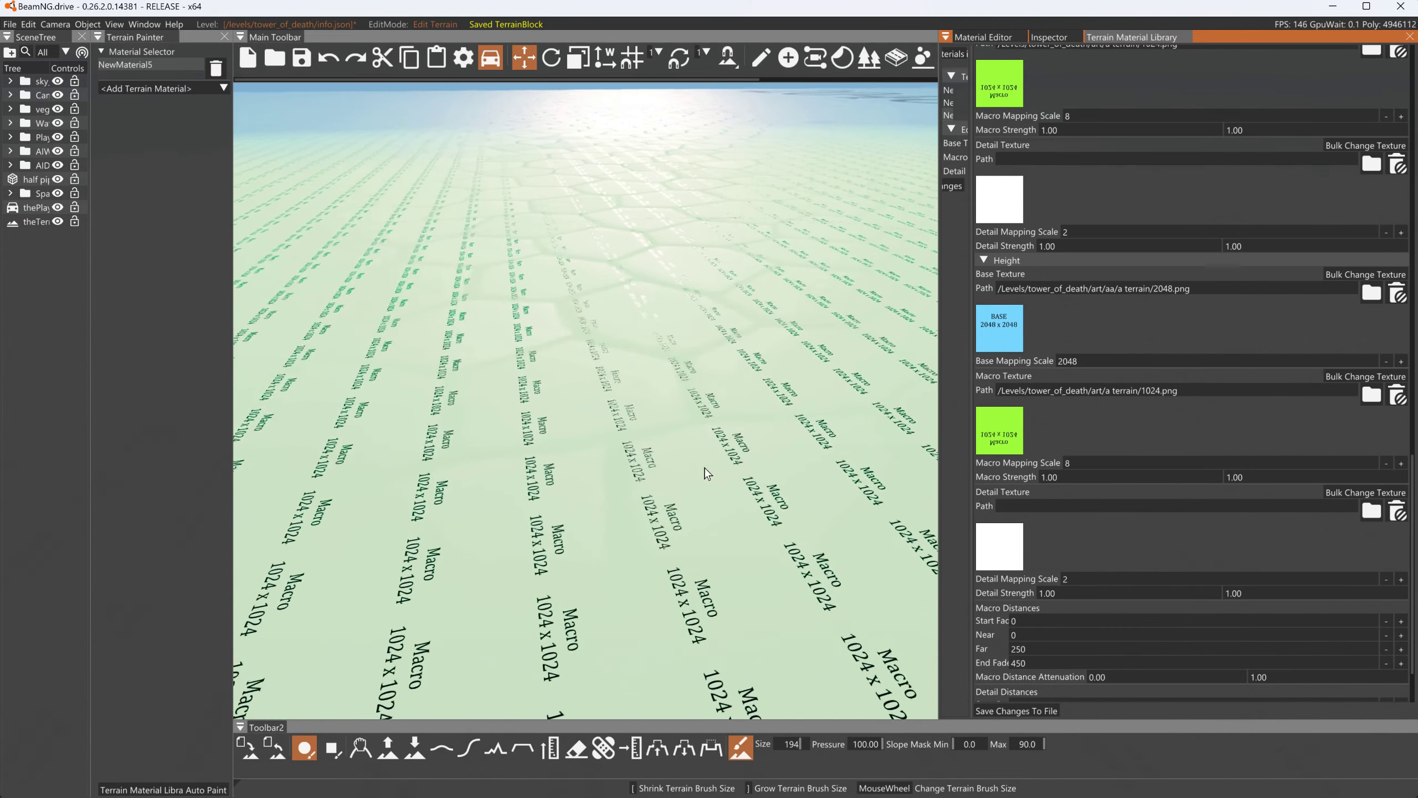
key("w")
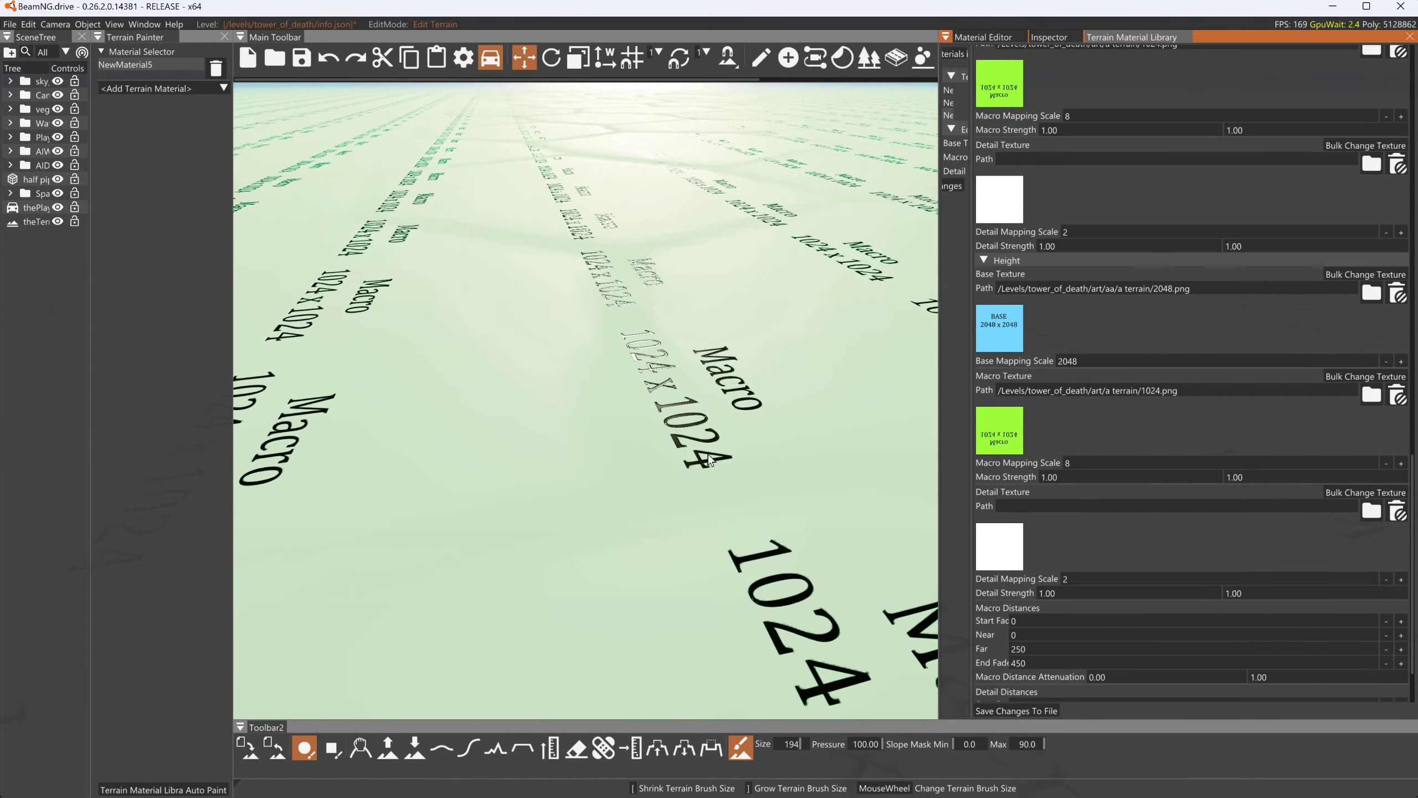
key("w")
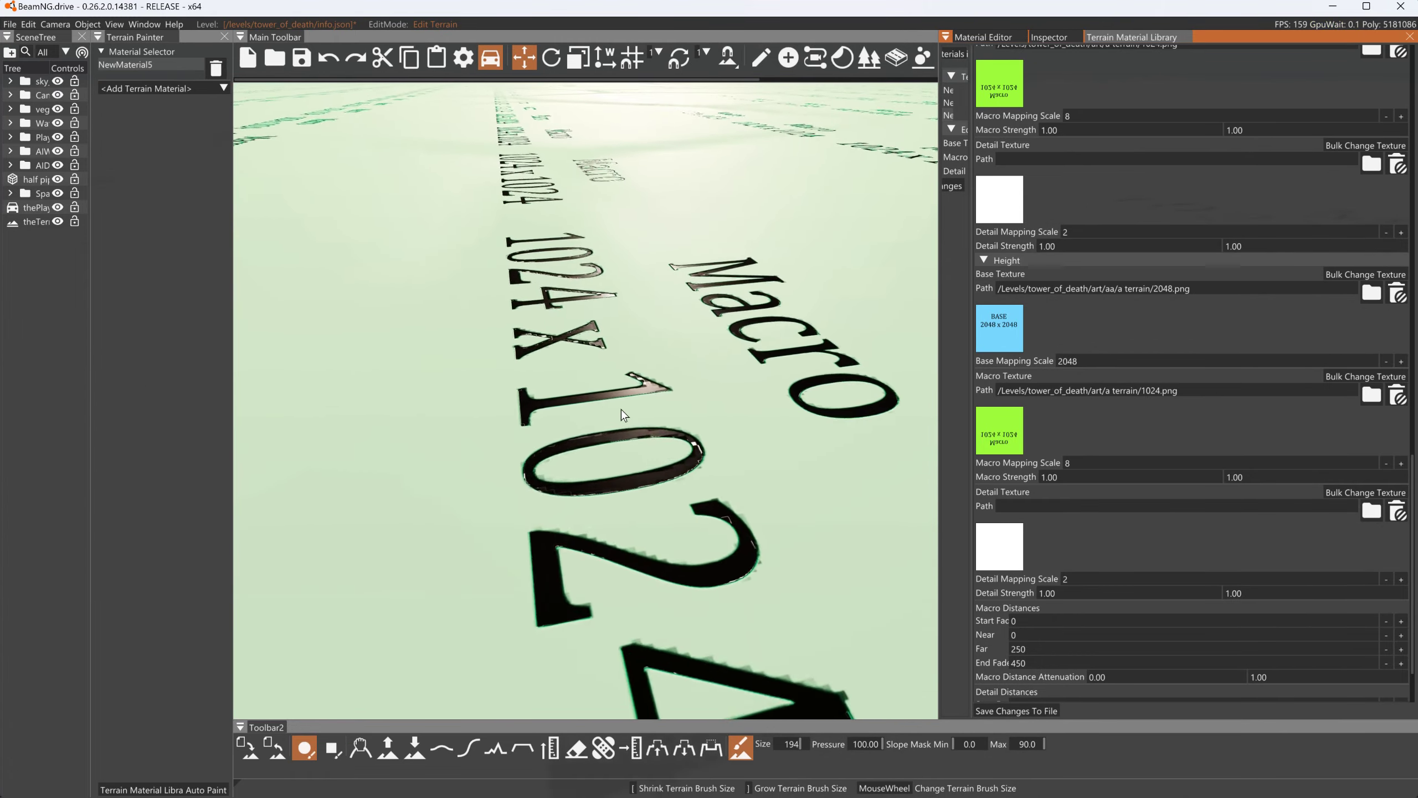
key("s")
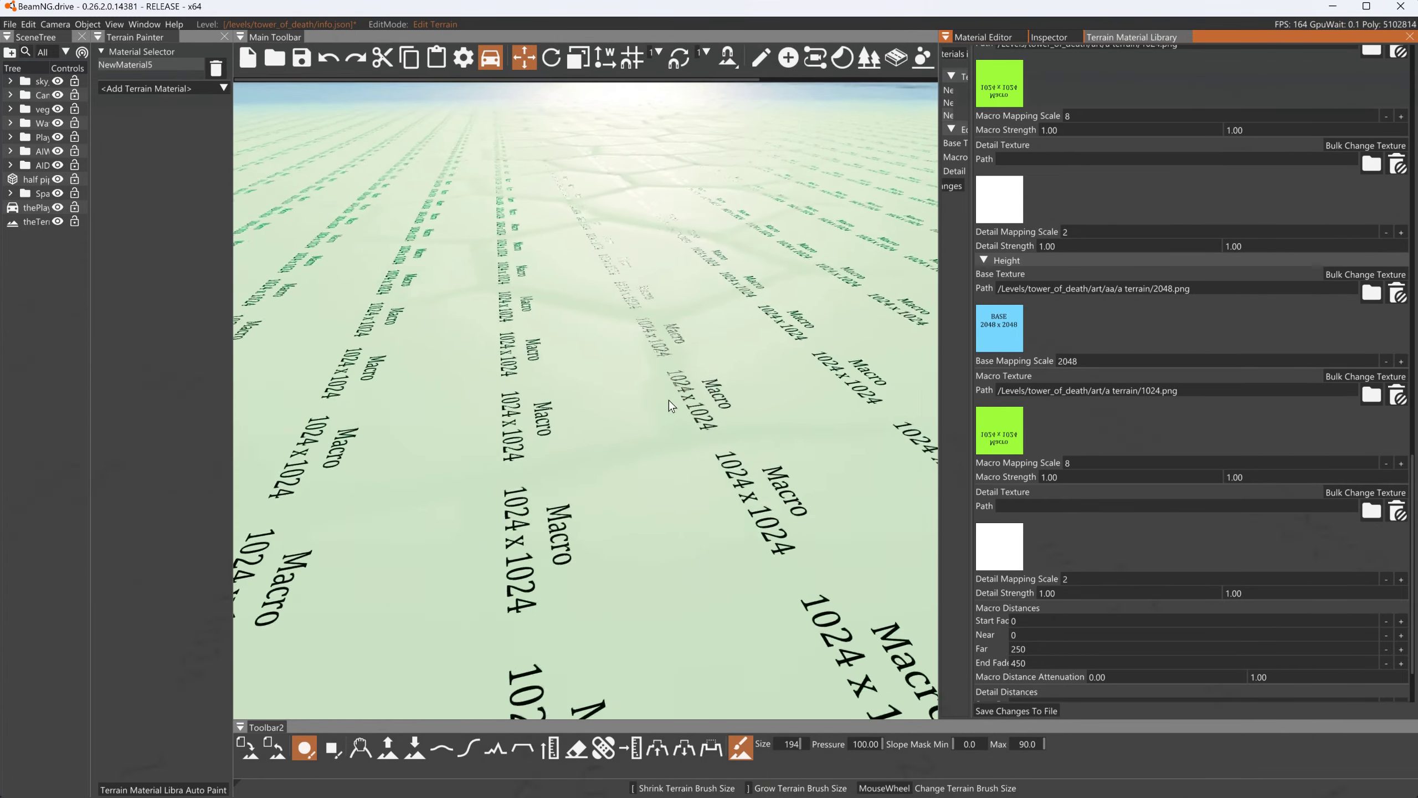
key("s")
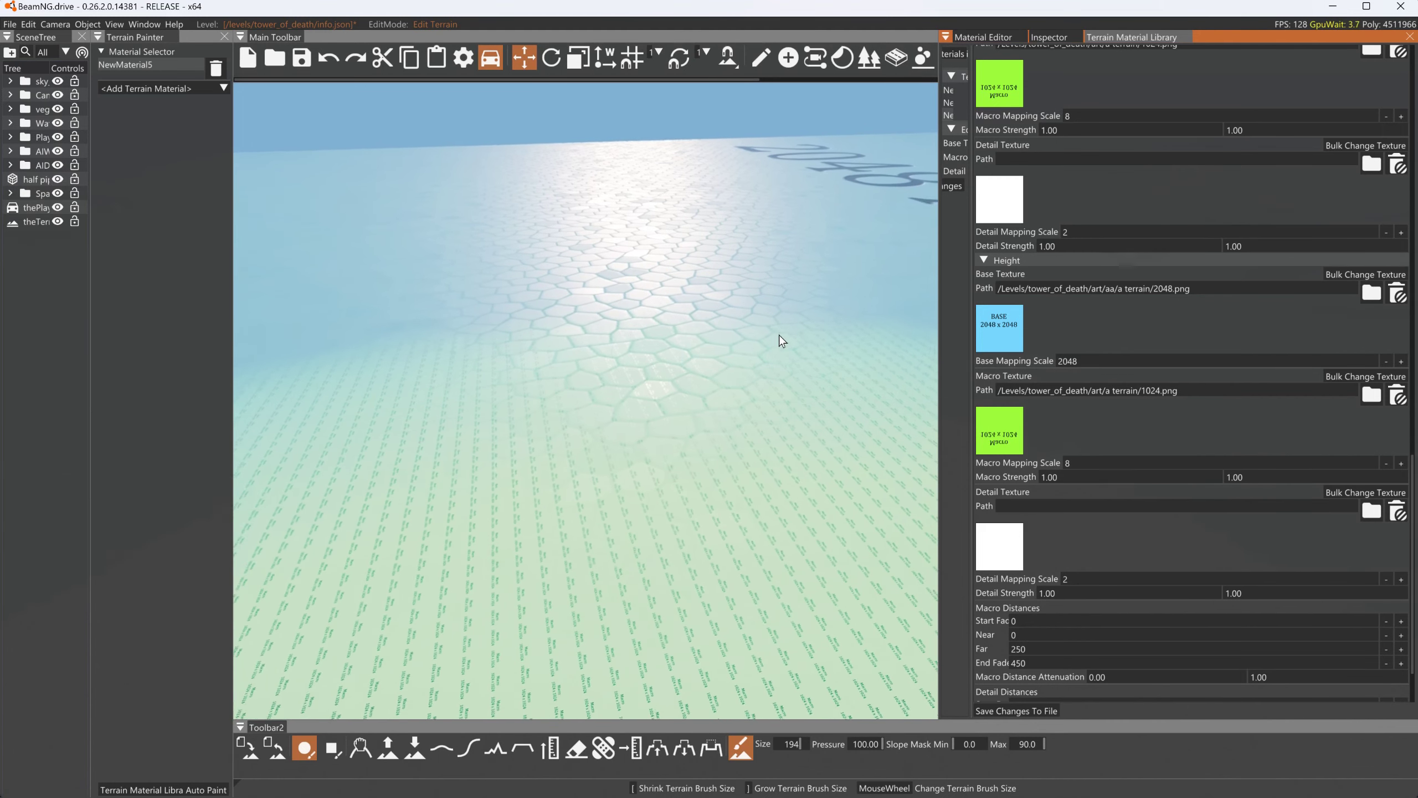
key("s")
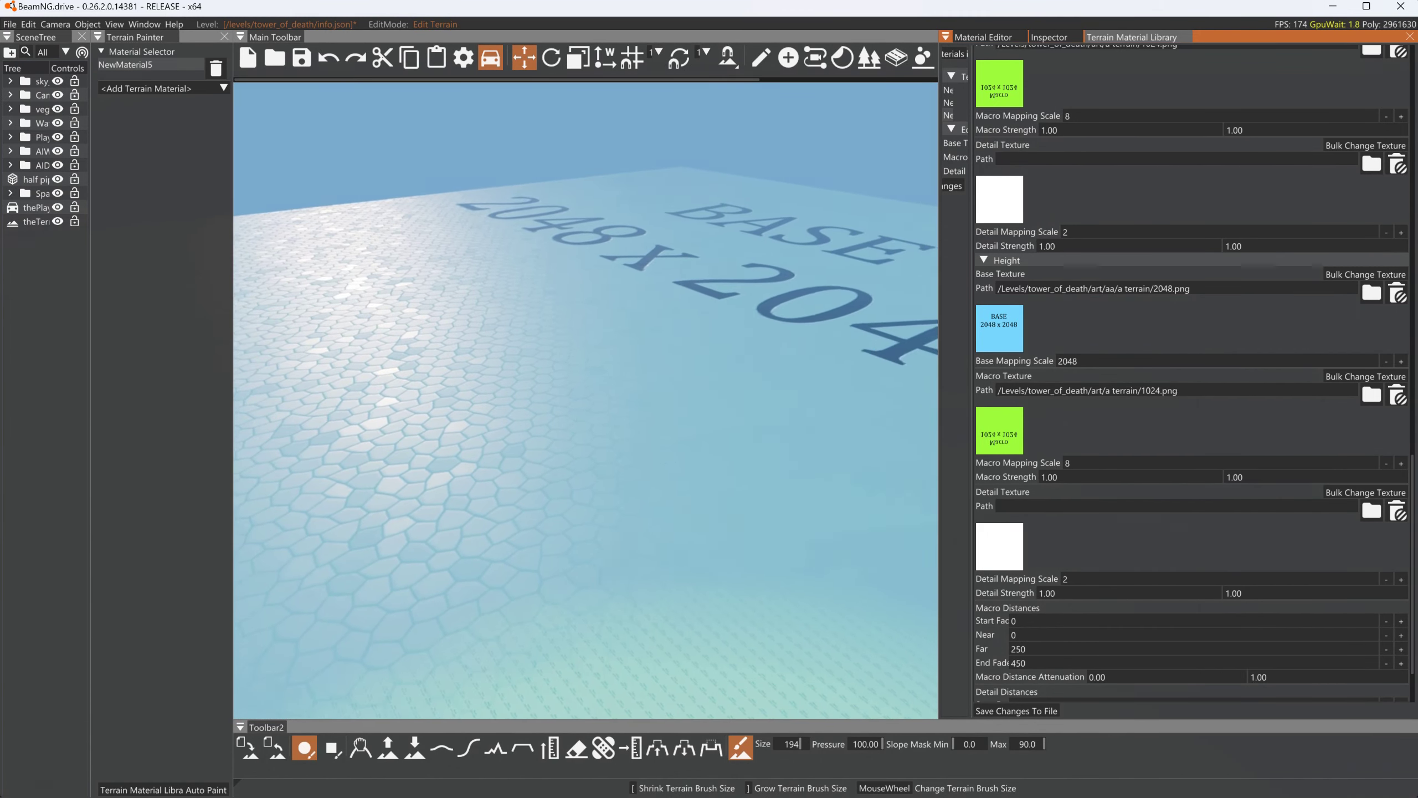
Examine how the macro texture blends with the large base texture digits on the terrain
key("w")
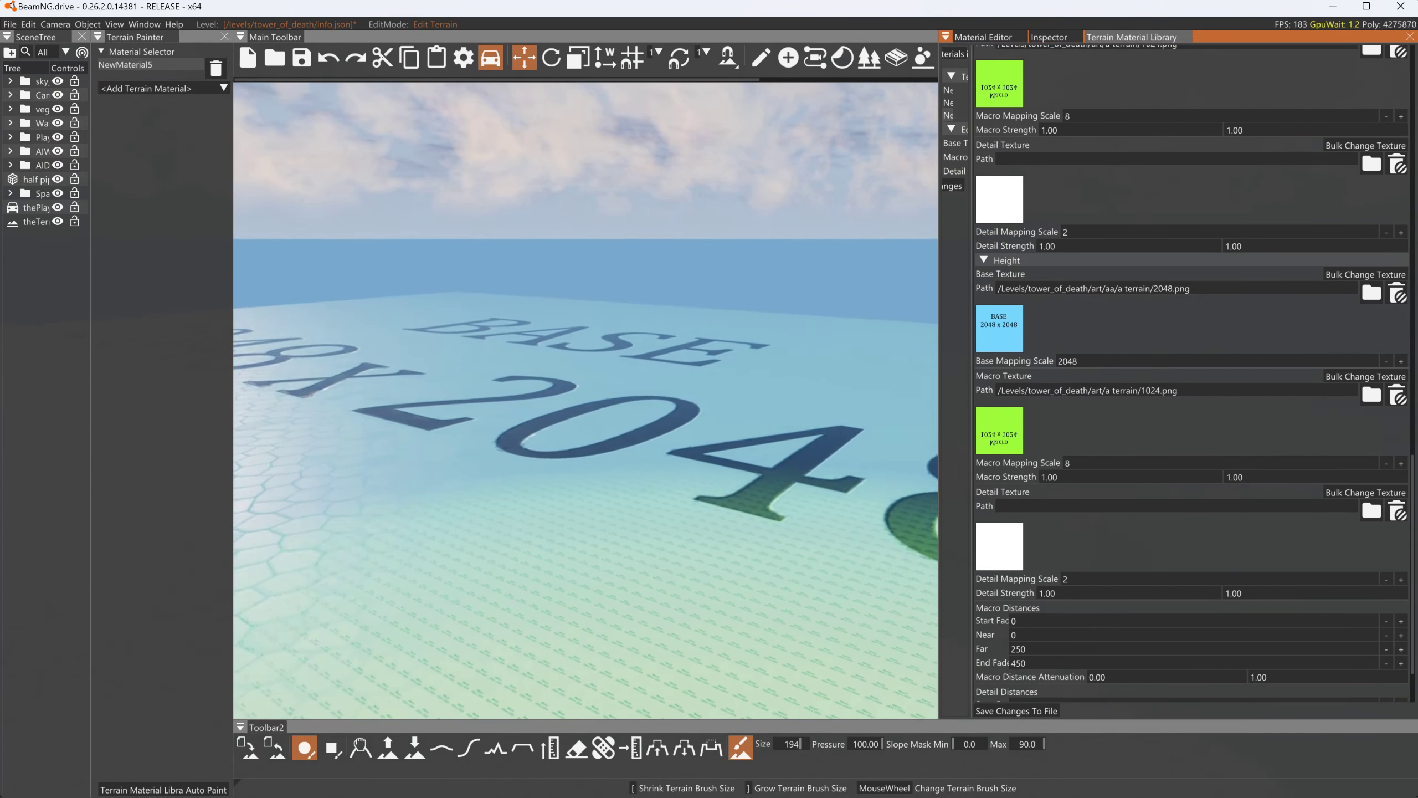
key("w")
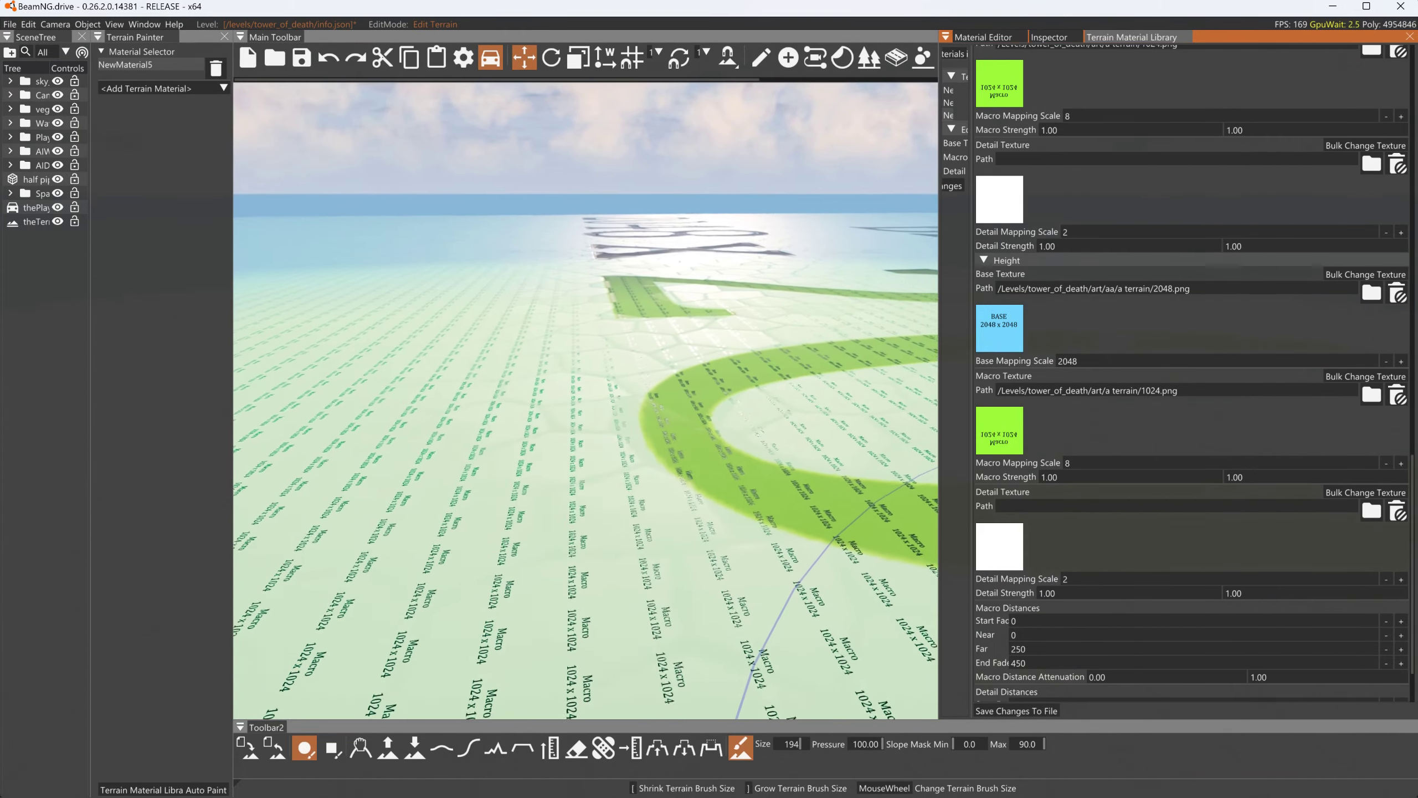
key("w")
key("a")
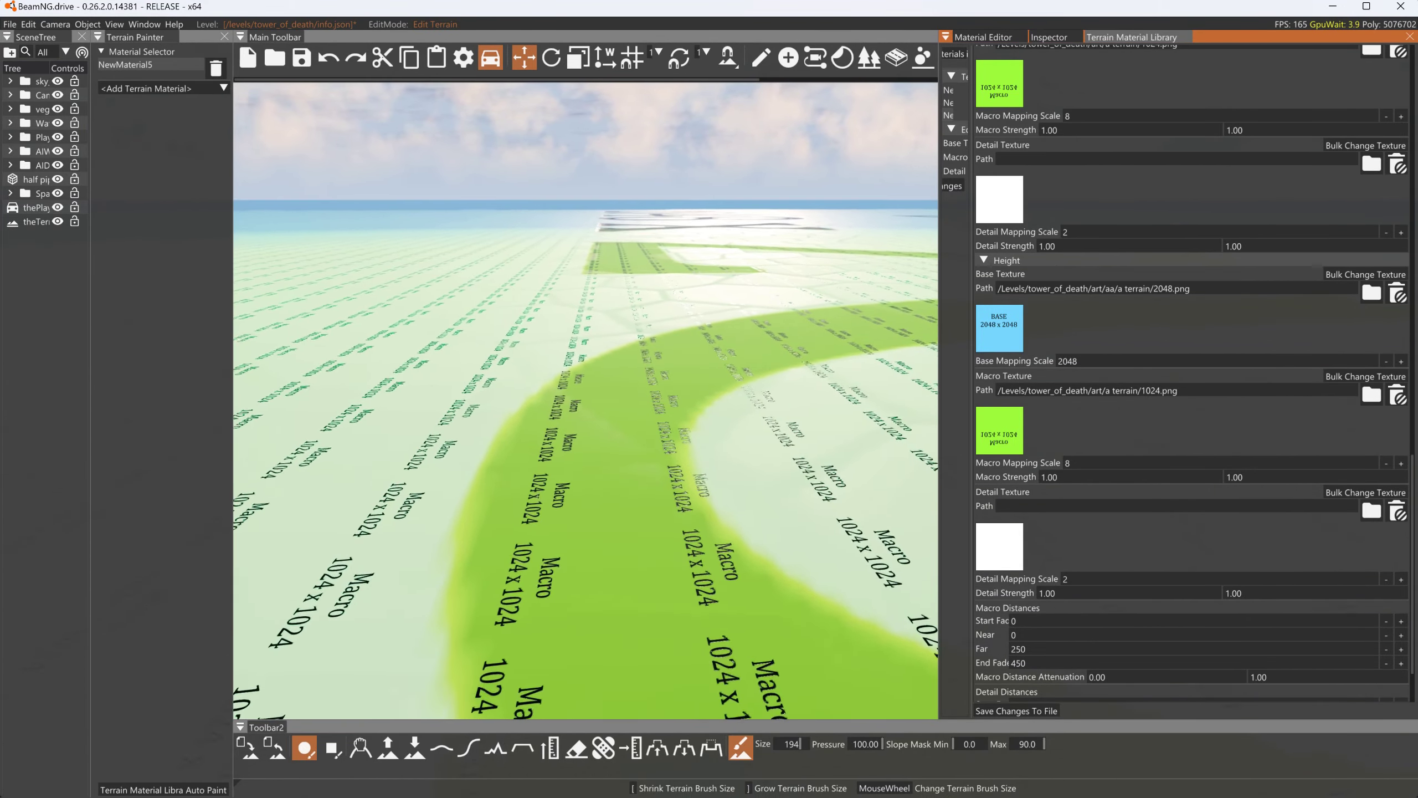
key("w")
key("a")
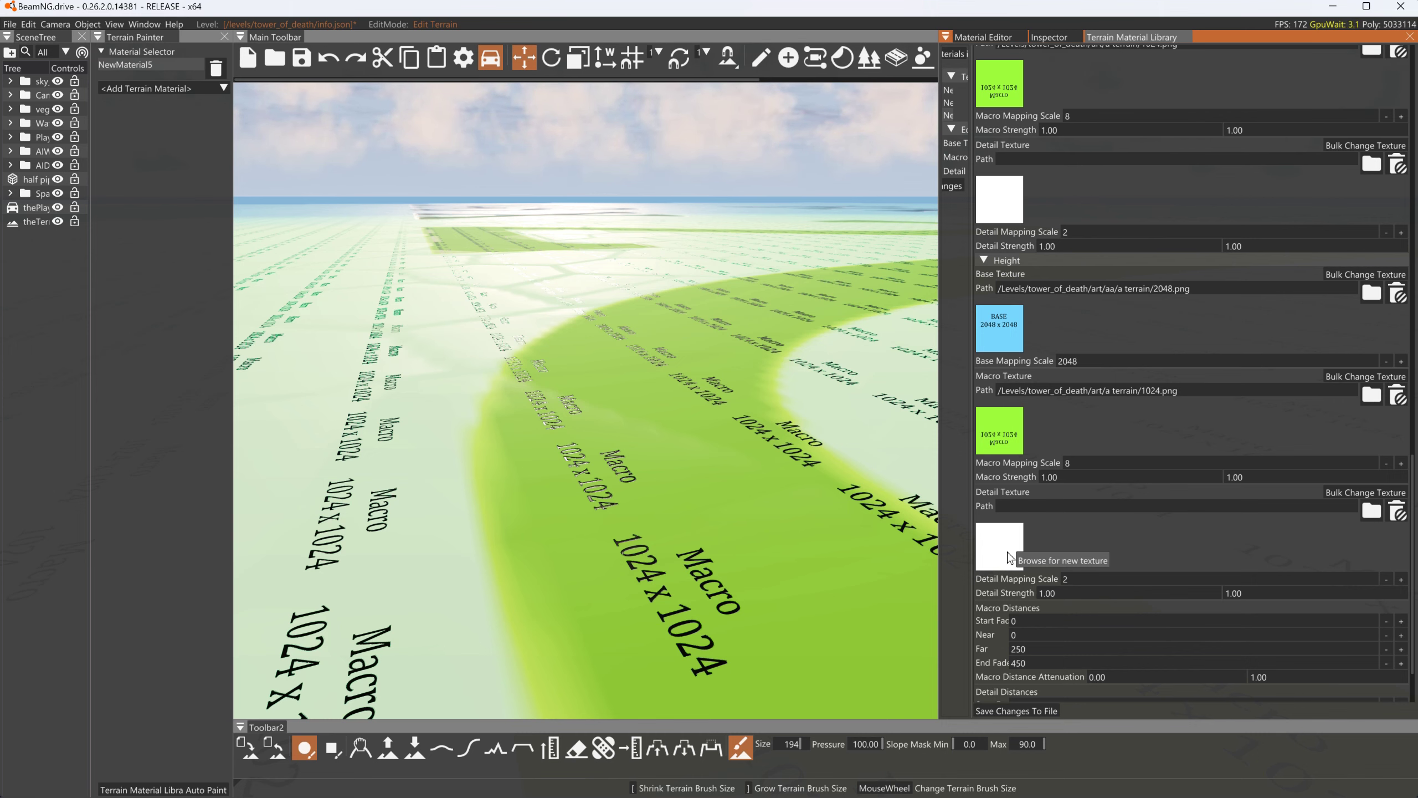
key("w")
key("d")
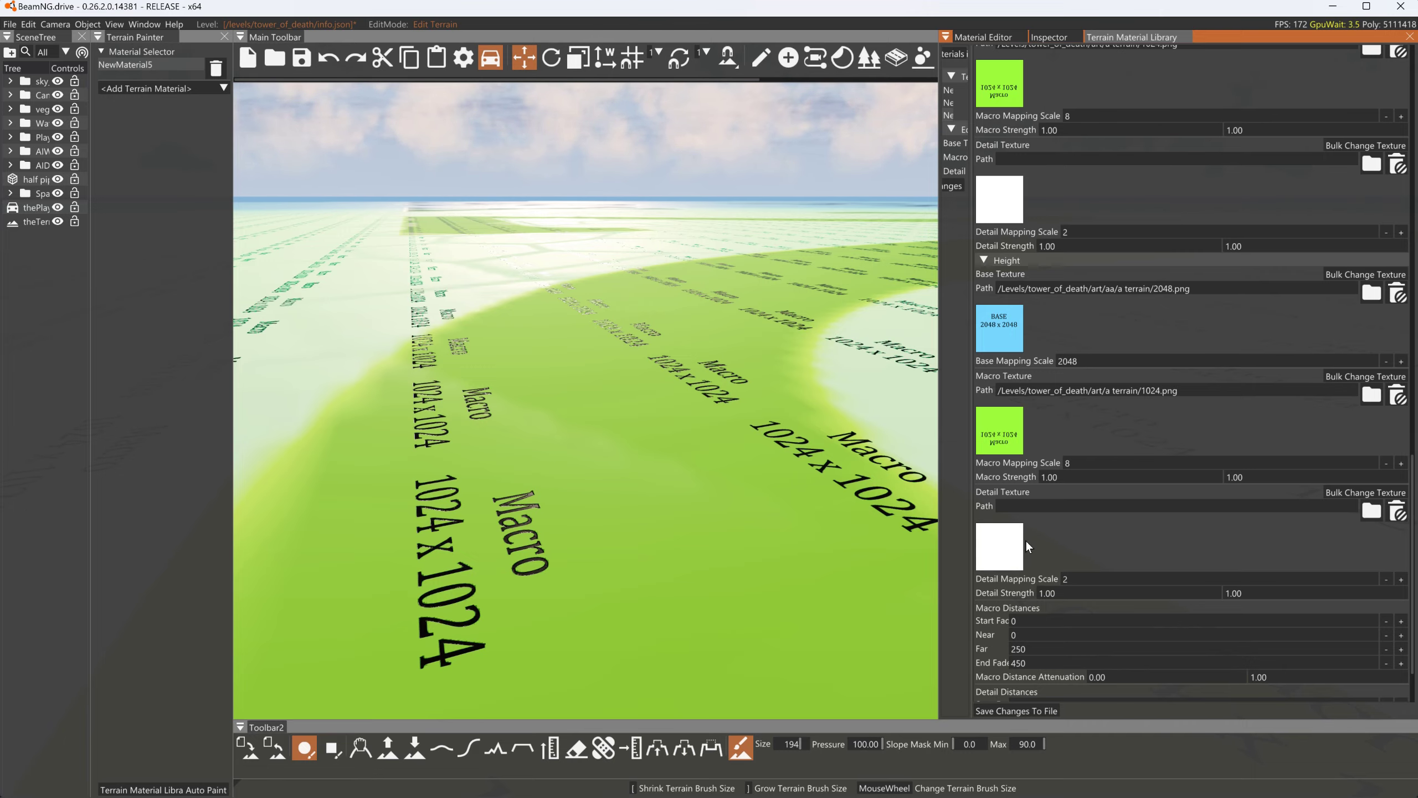
key("s")
key("a")
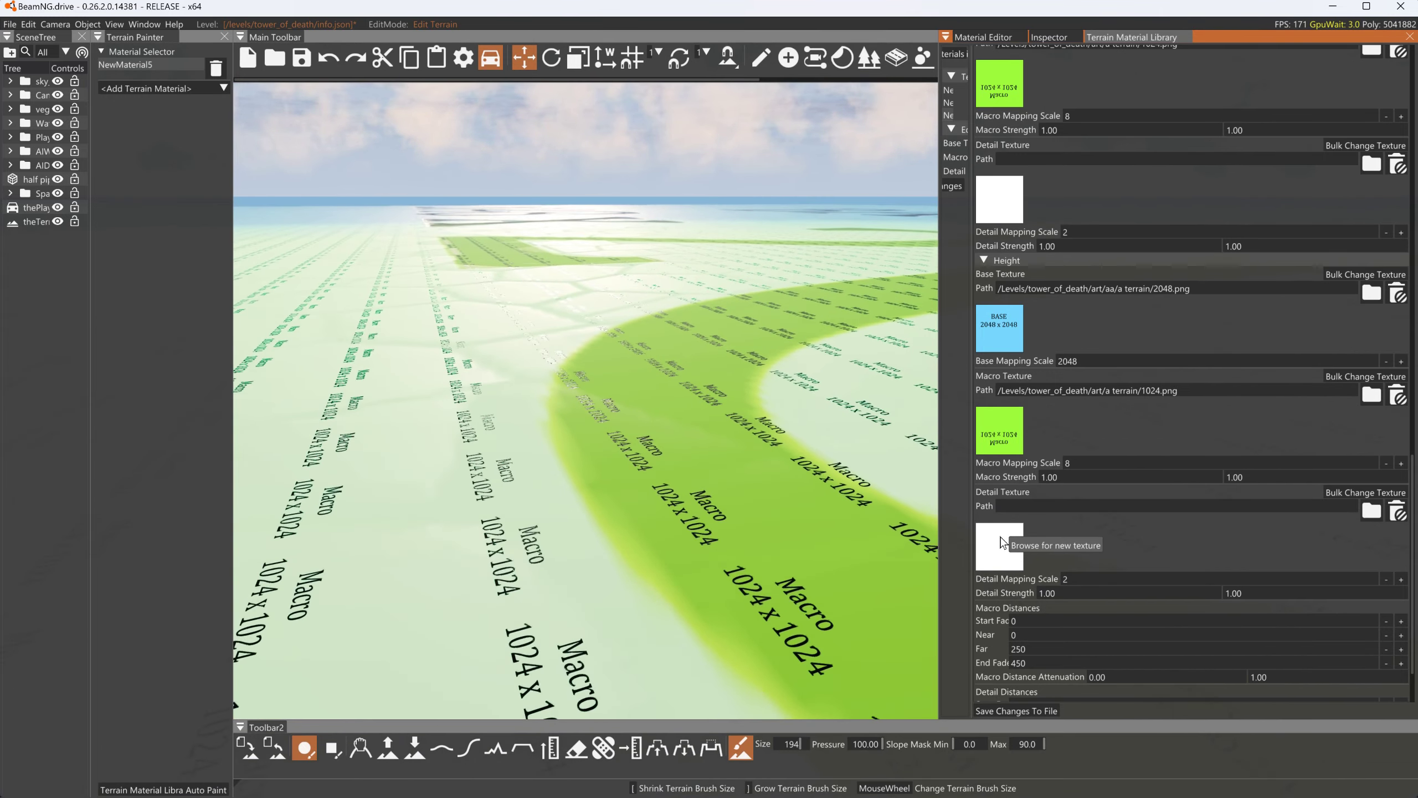